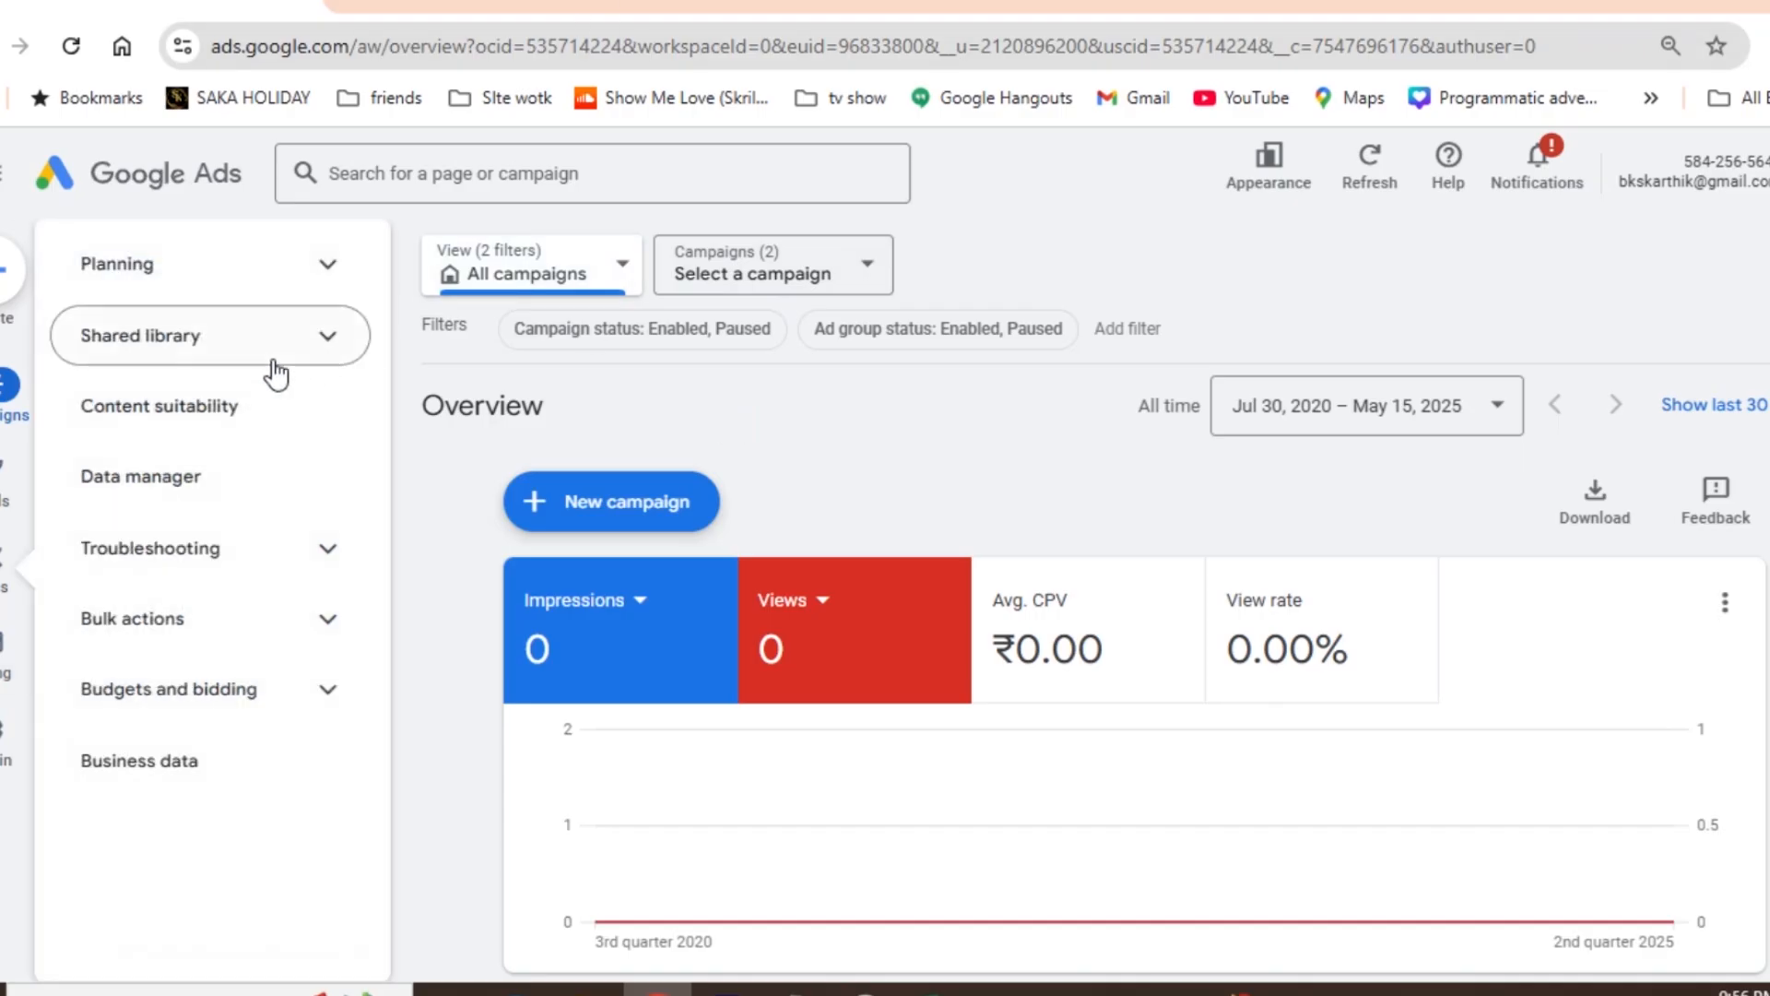
# - Start a new campaign with the Website traffic objective and choose Performance Max as the campaign type
pyautogui.click(635, 504)
pyautogui.click(660, 512)
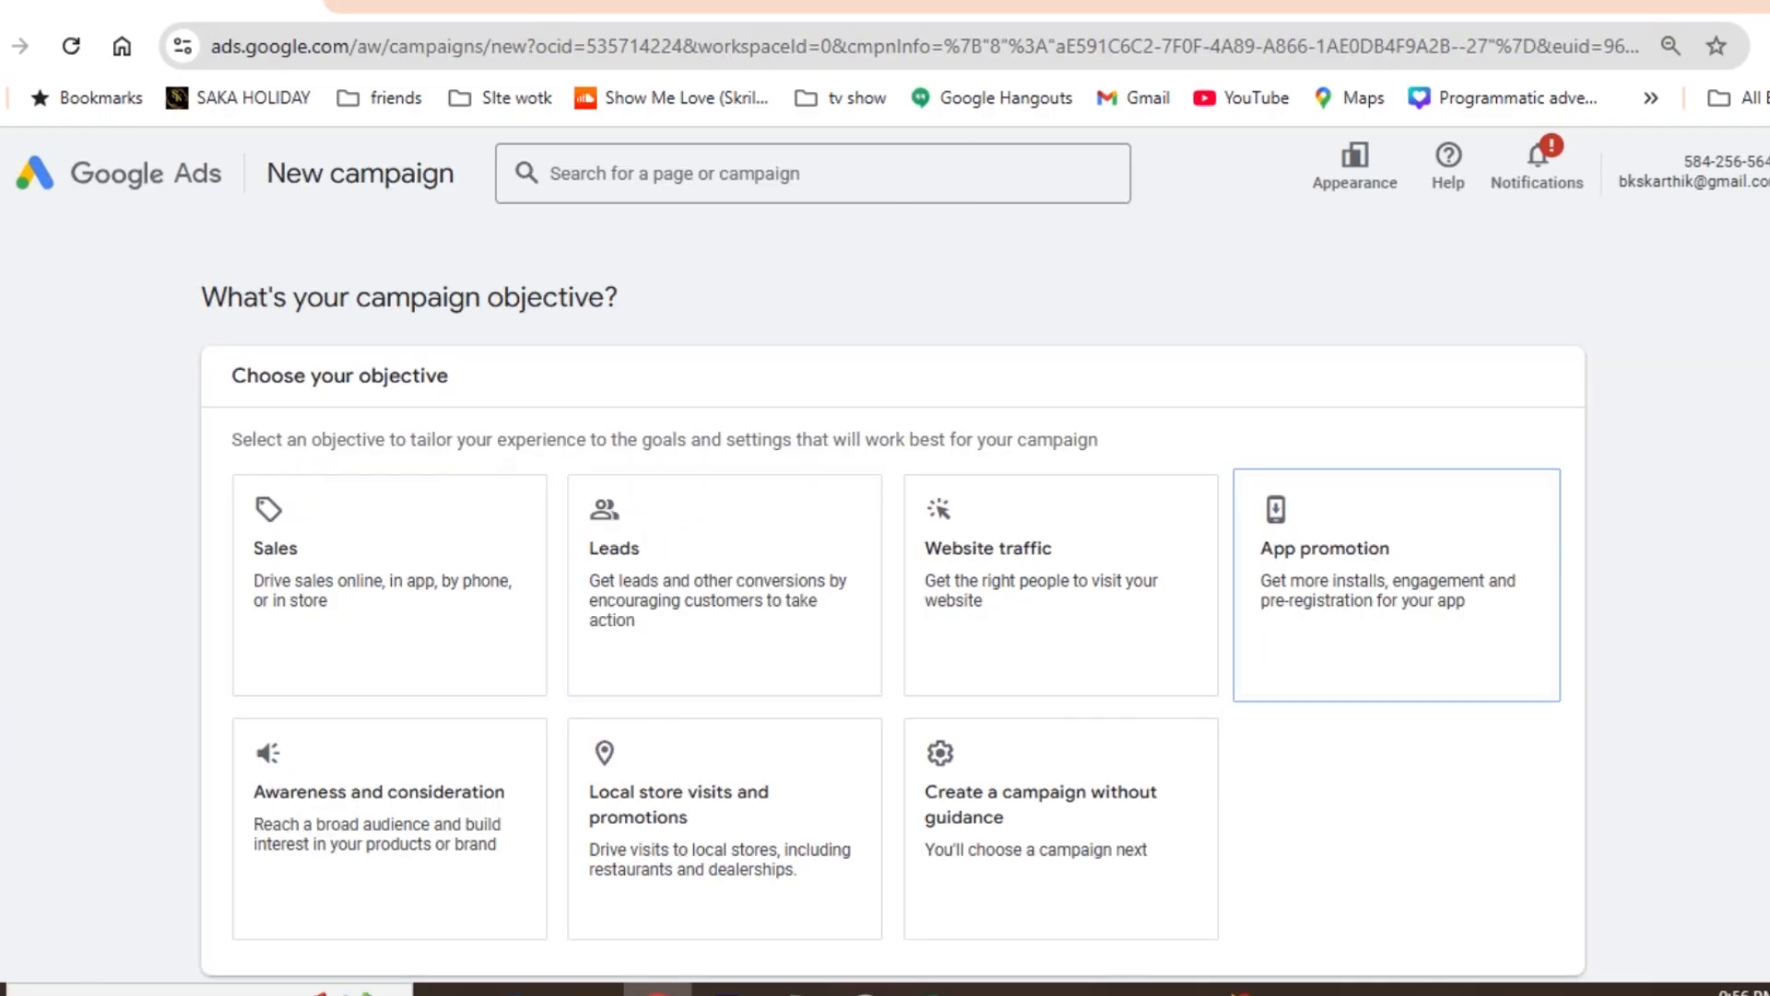
pyautogui.scroll(-2, 894, 622)
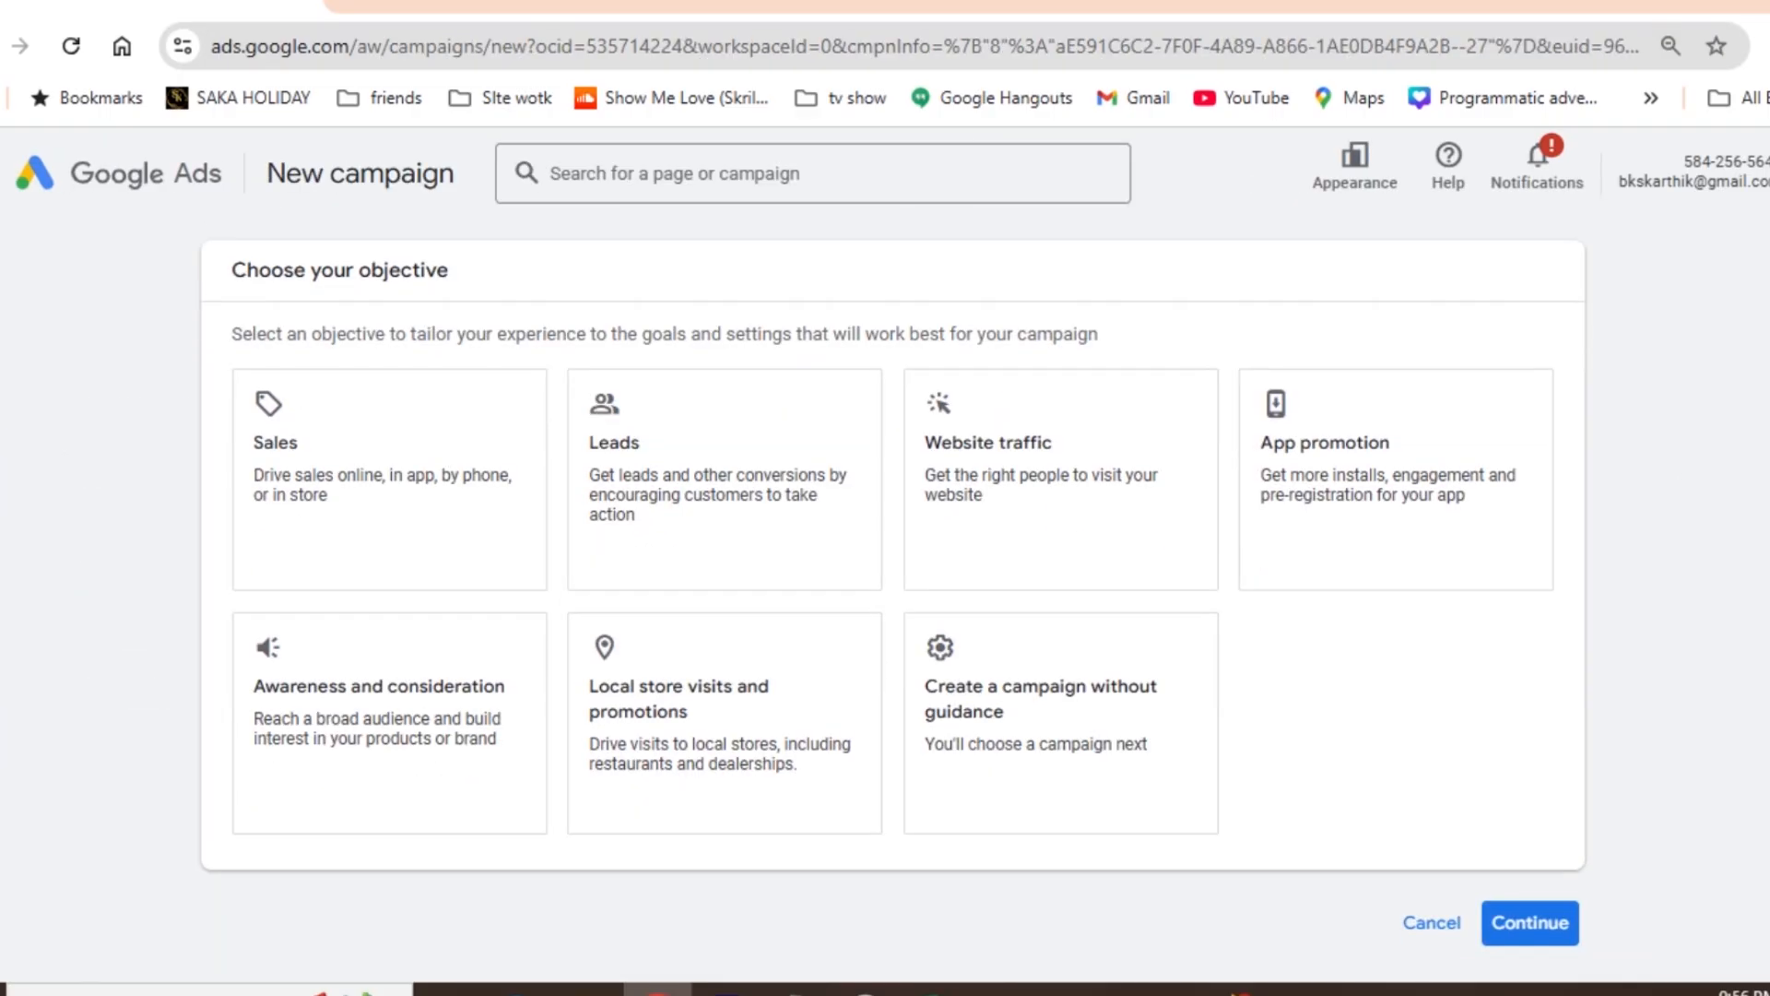
pyautogui.click(996, 448)
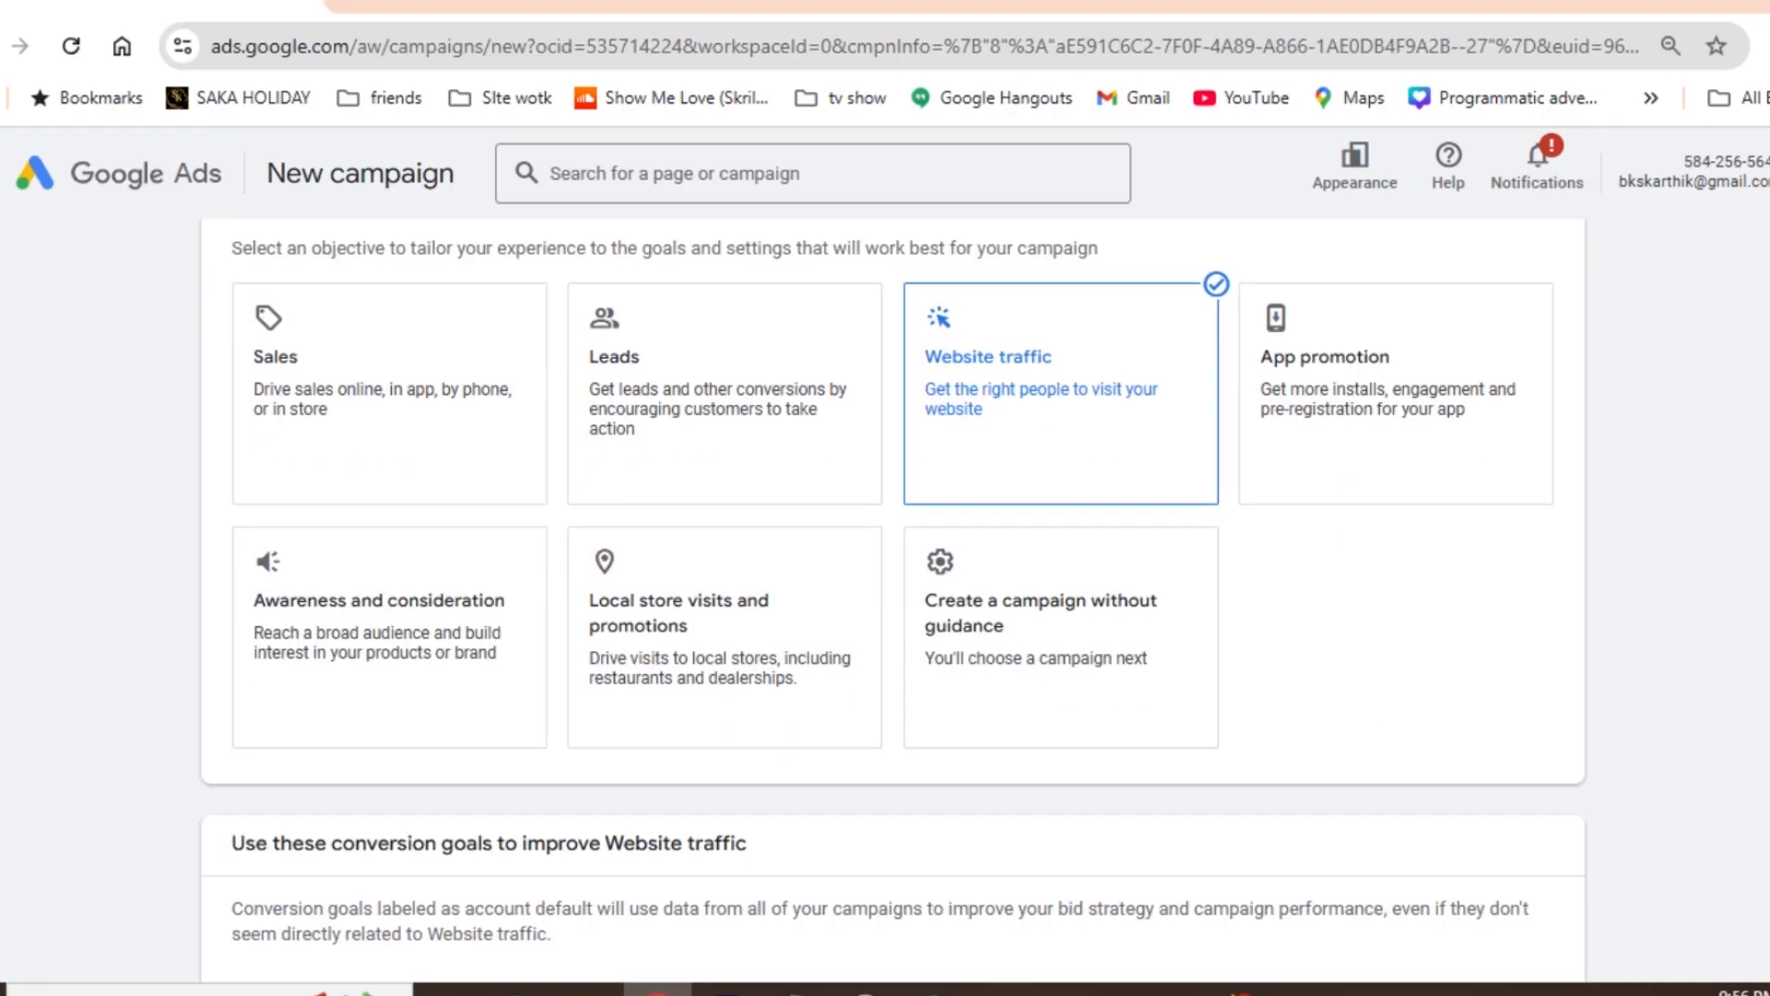
pyautogui.scroll(-2, 893, 599)
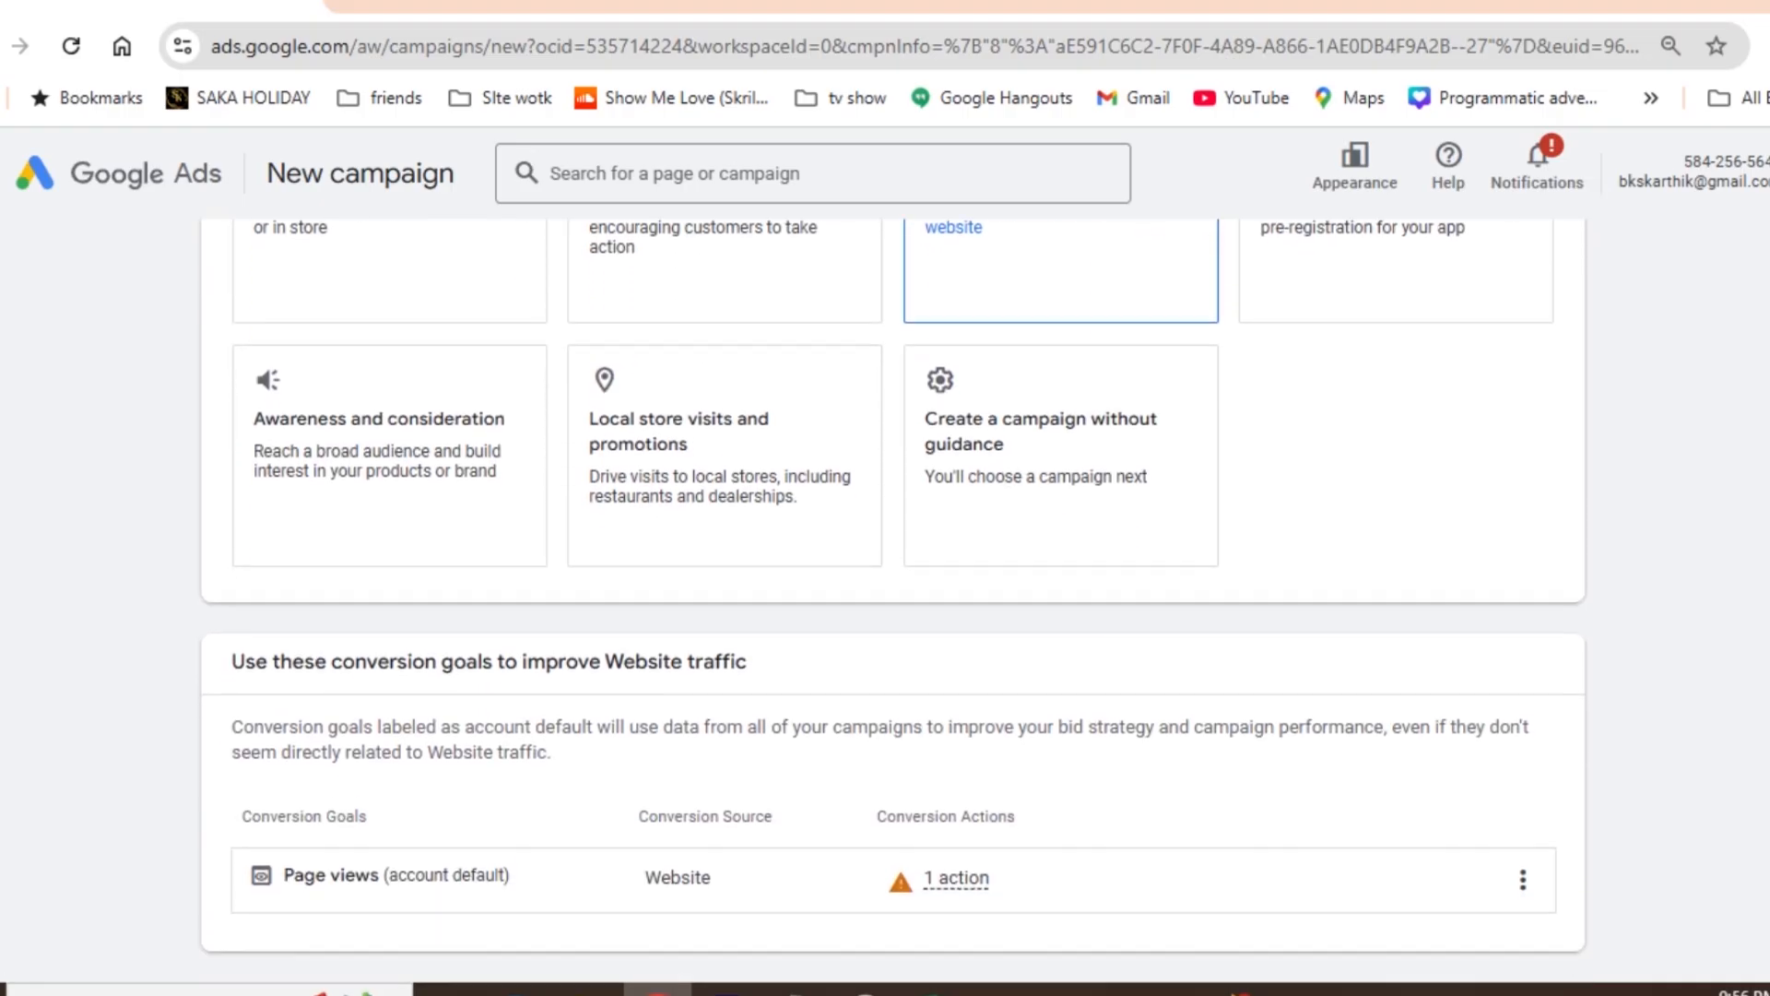
pyautogui.scroll(-1, 894, 599)
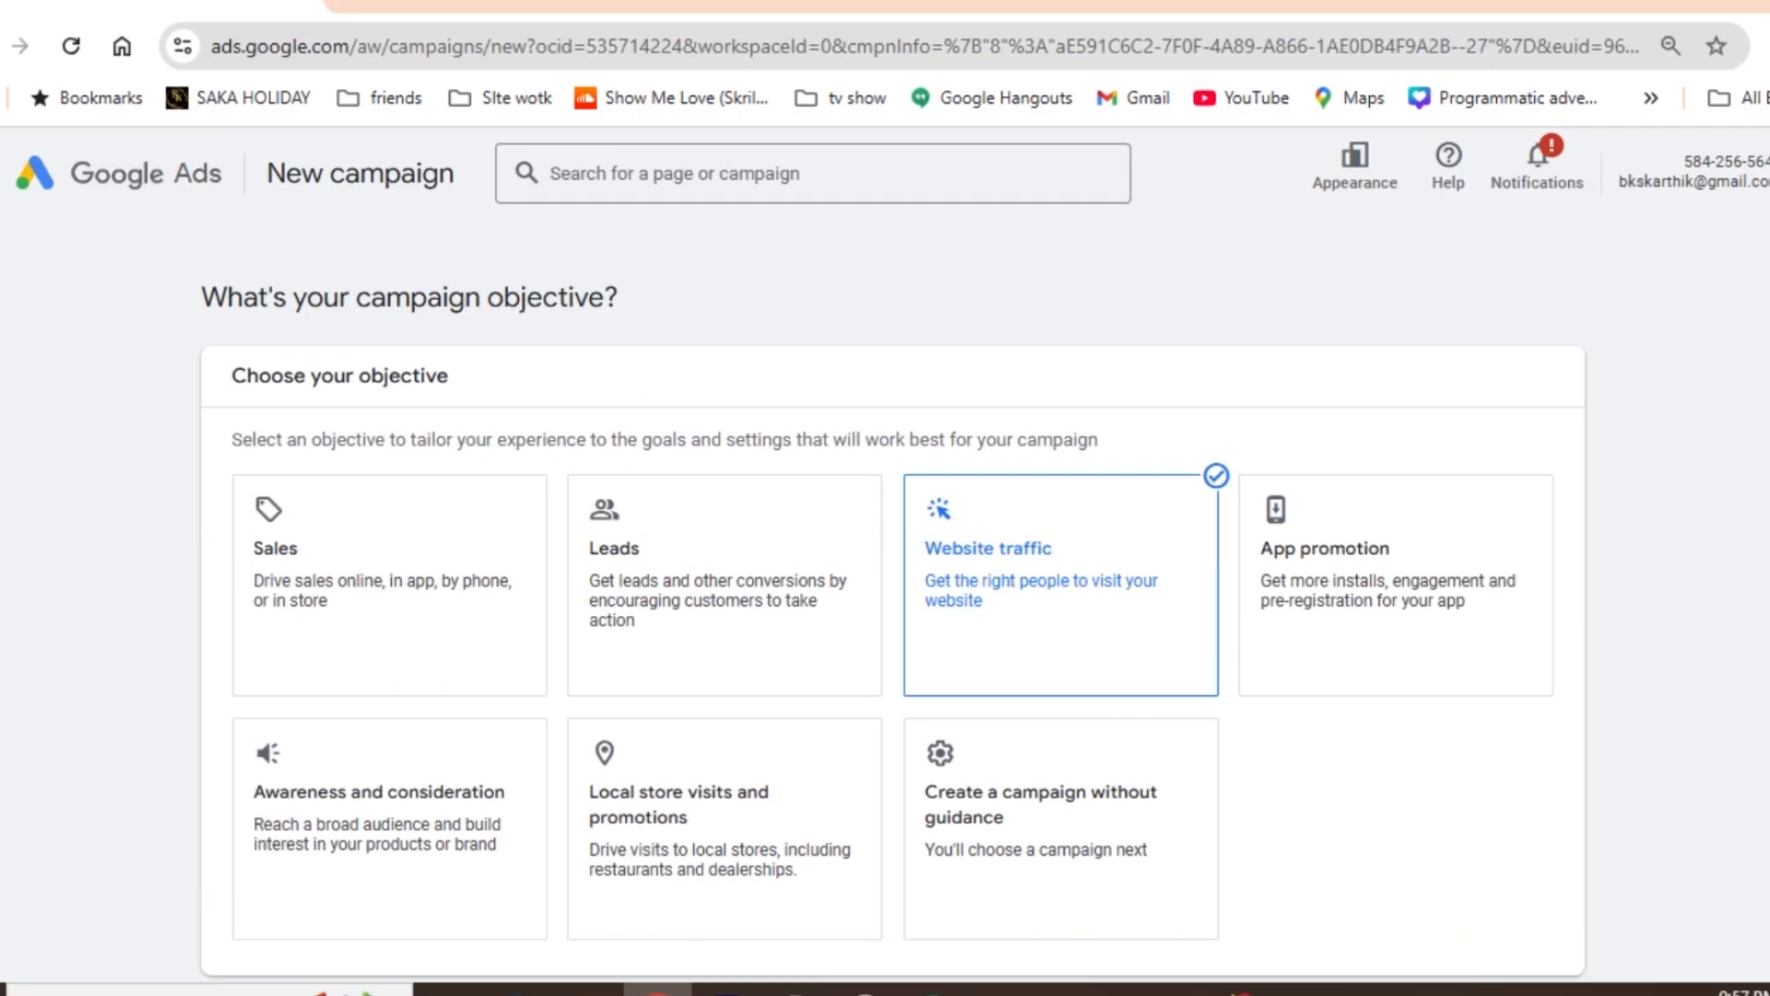
pyautogui.scroll(-5, 894, 600)
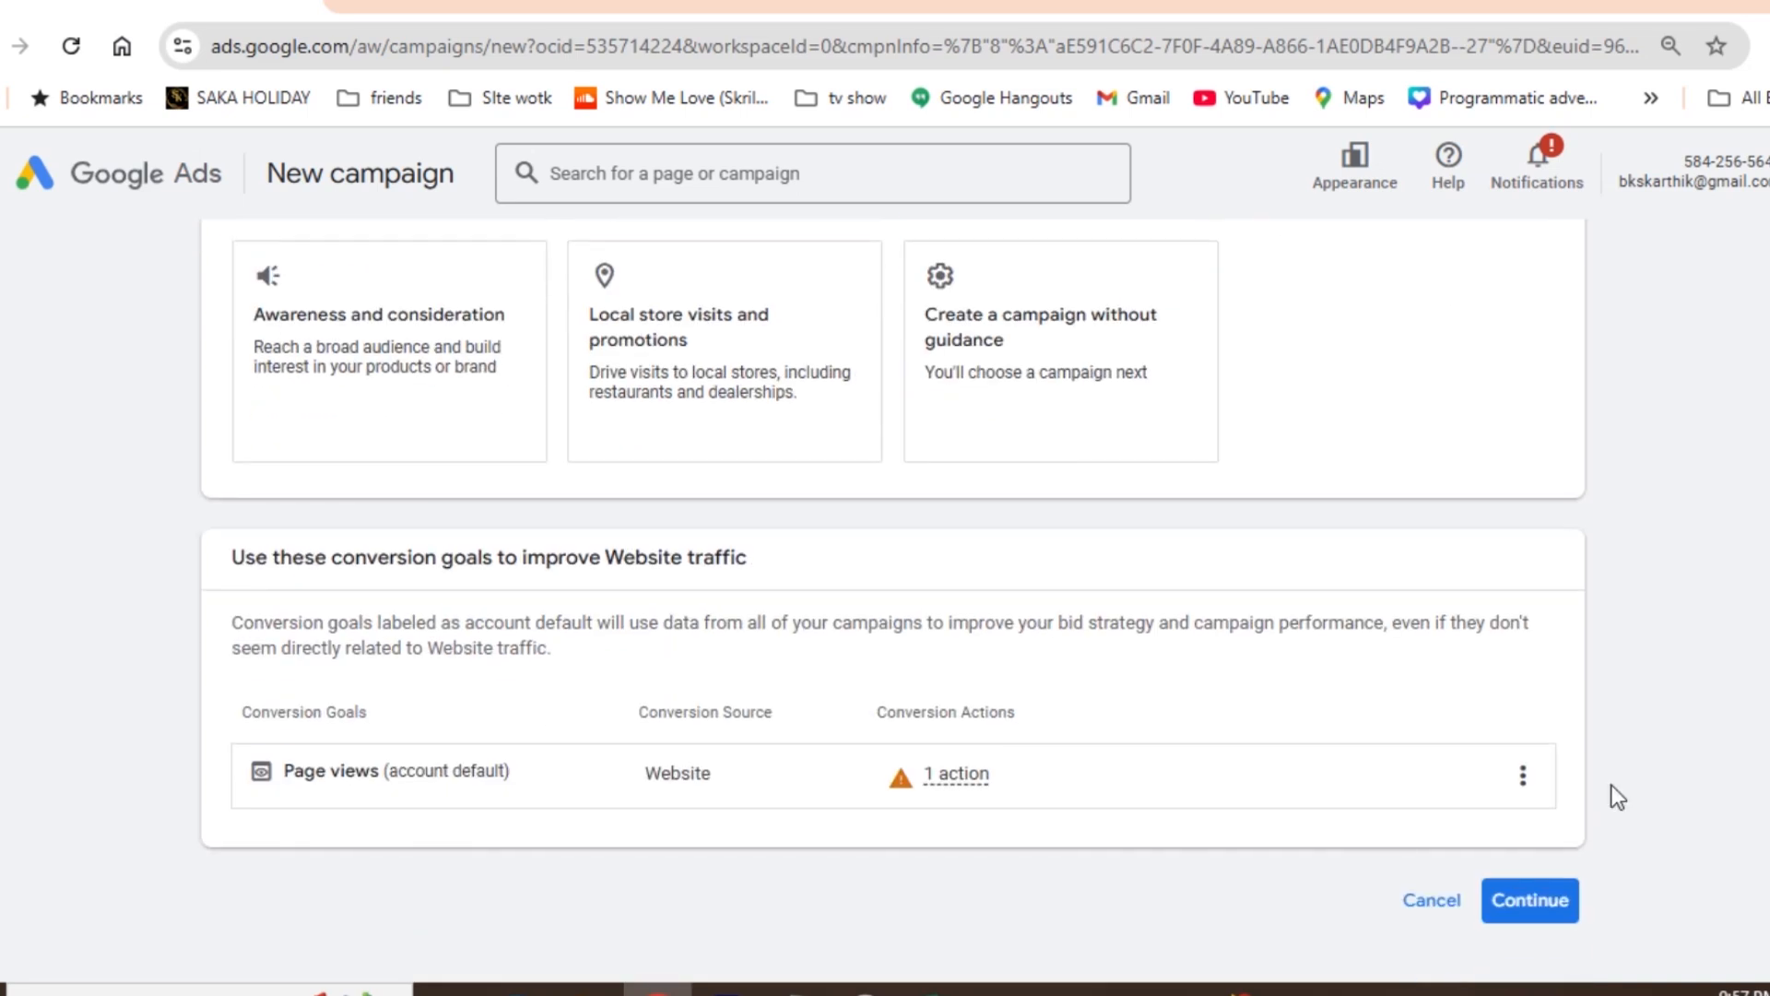
pyautogui.click(1526, 899)
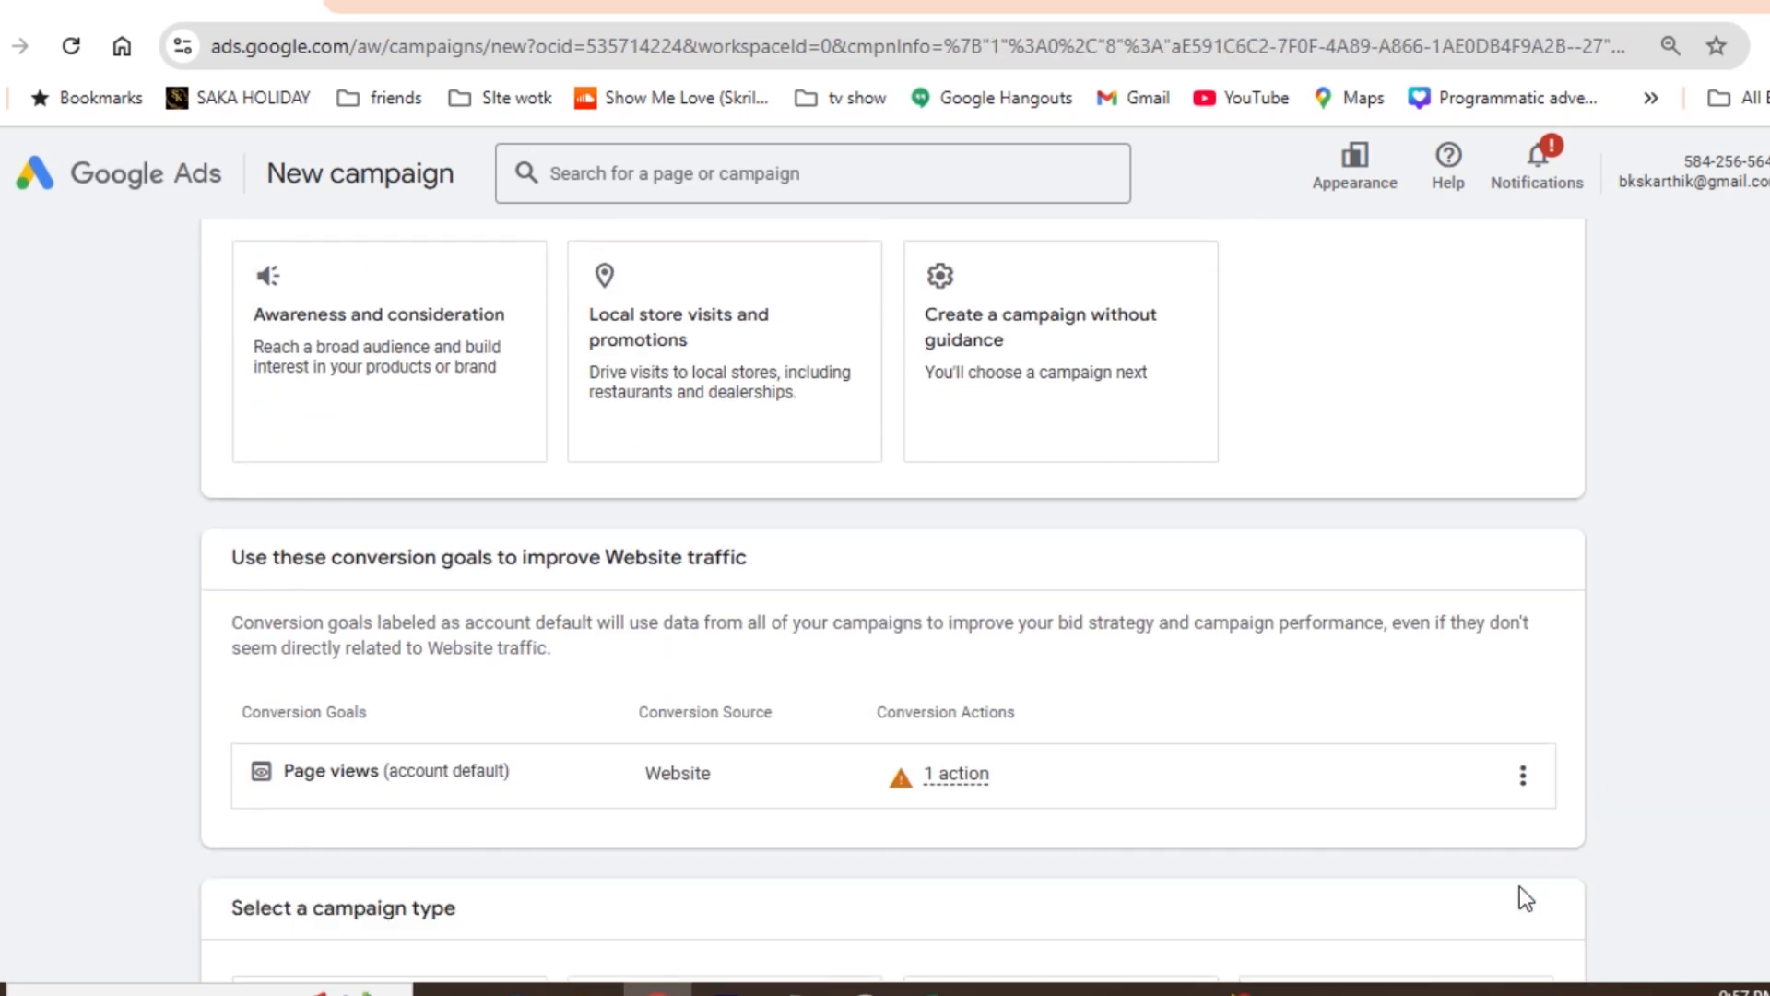
pyautogui.scroll(-6, 992, 636)
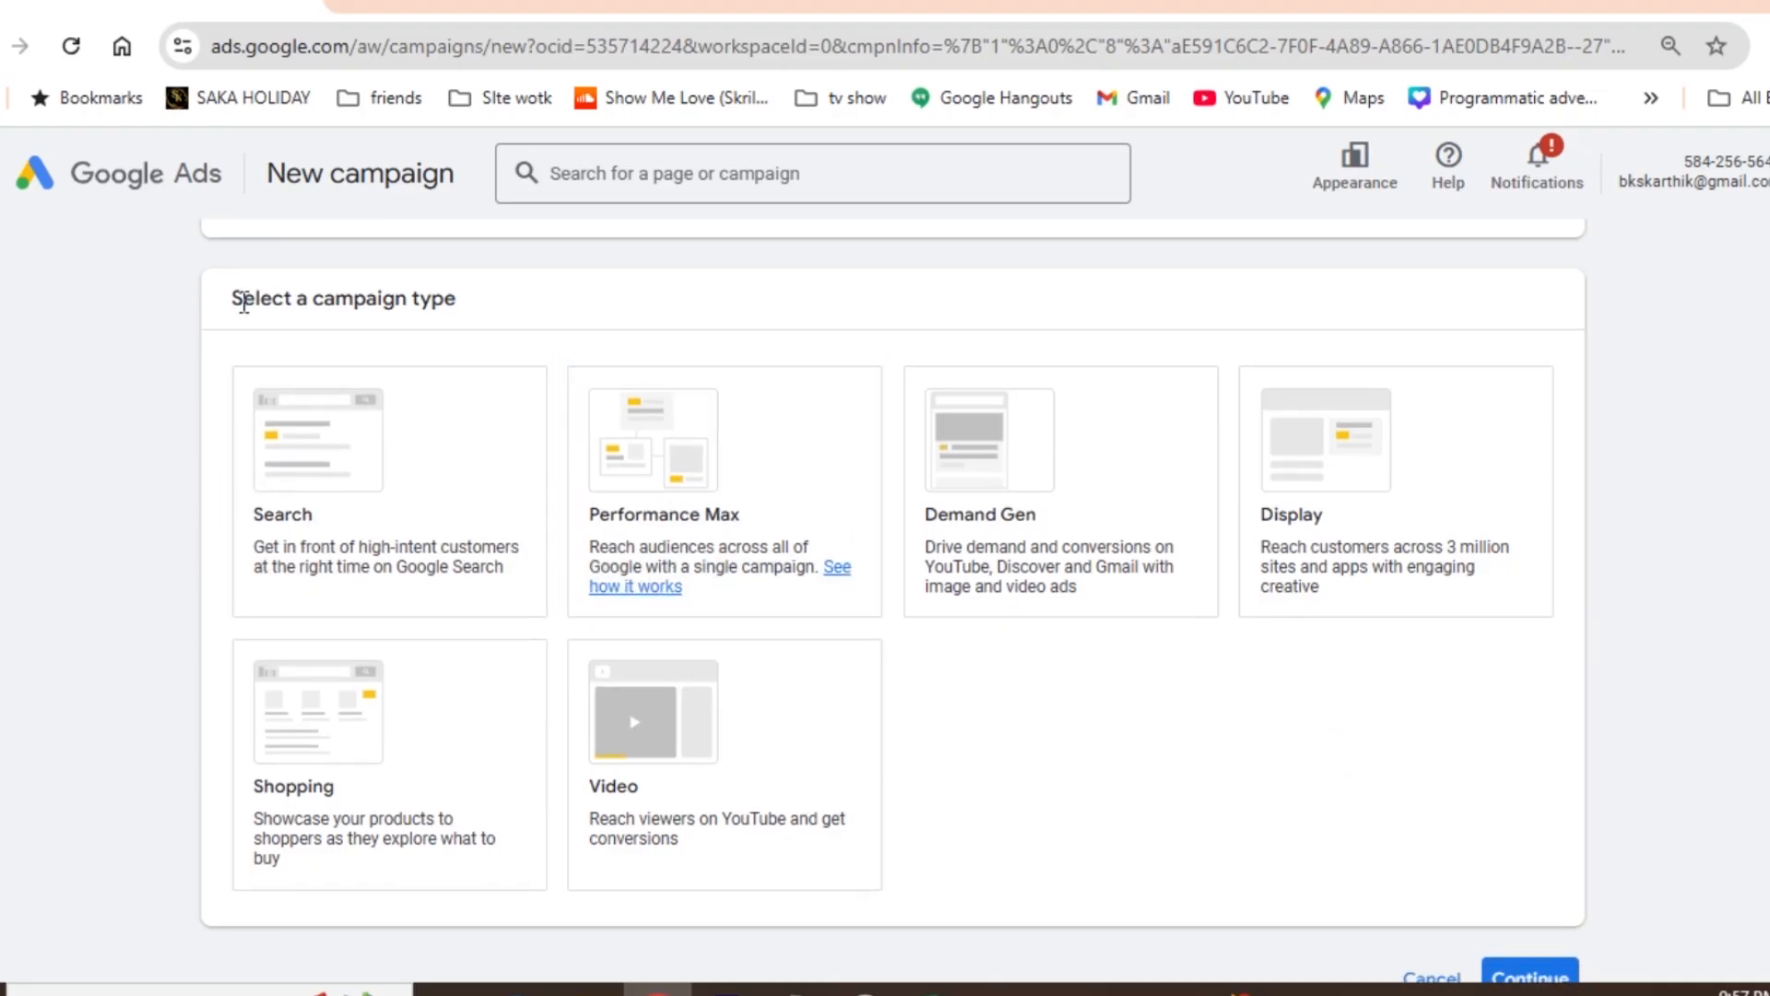
pyautogui.click(716, 518)
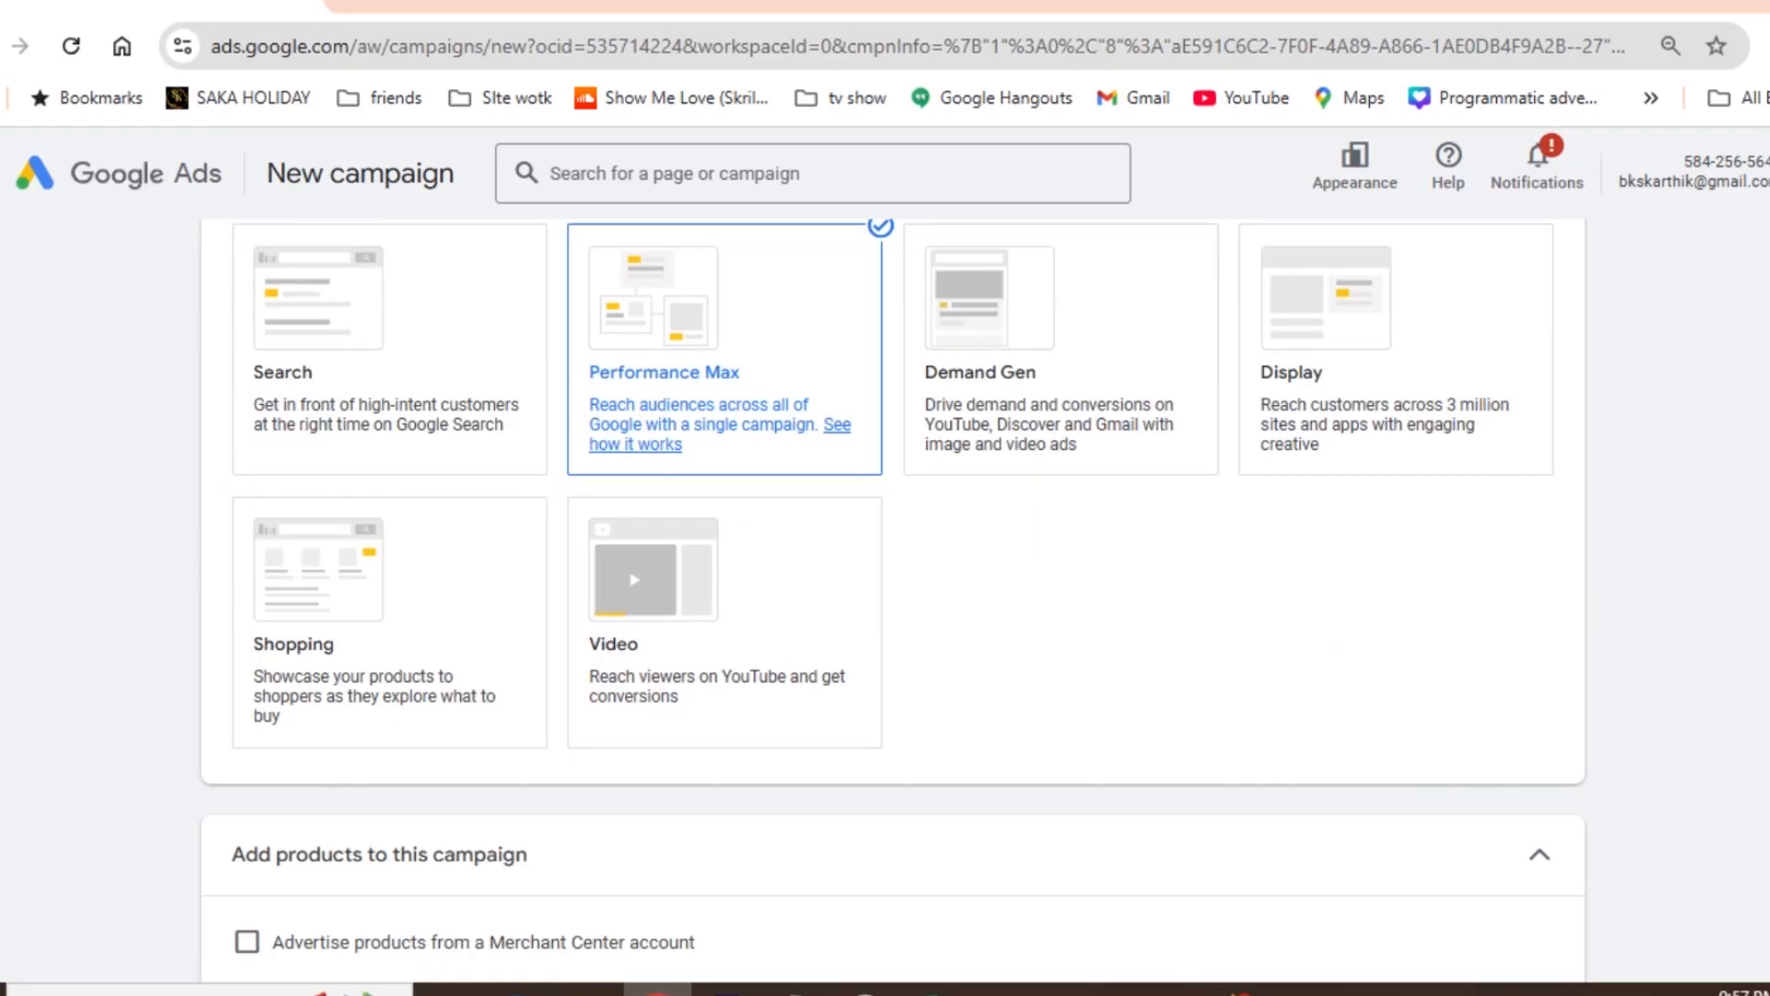
pyautogui.scroll(-7, 894, 601)
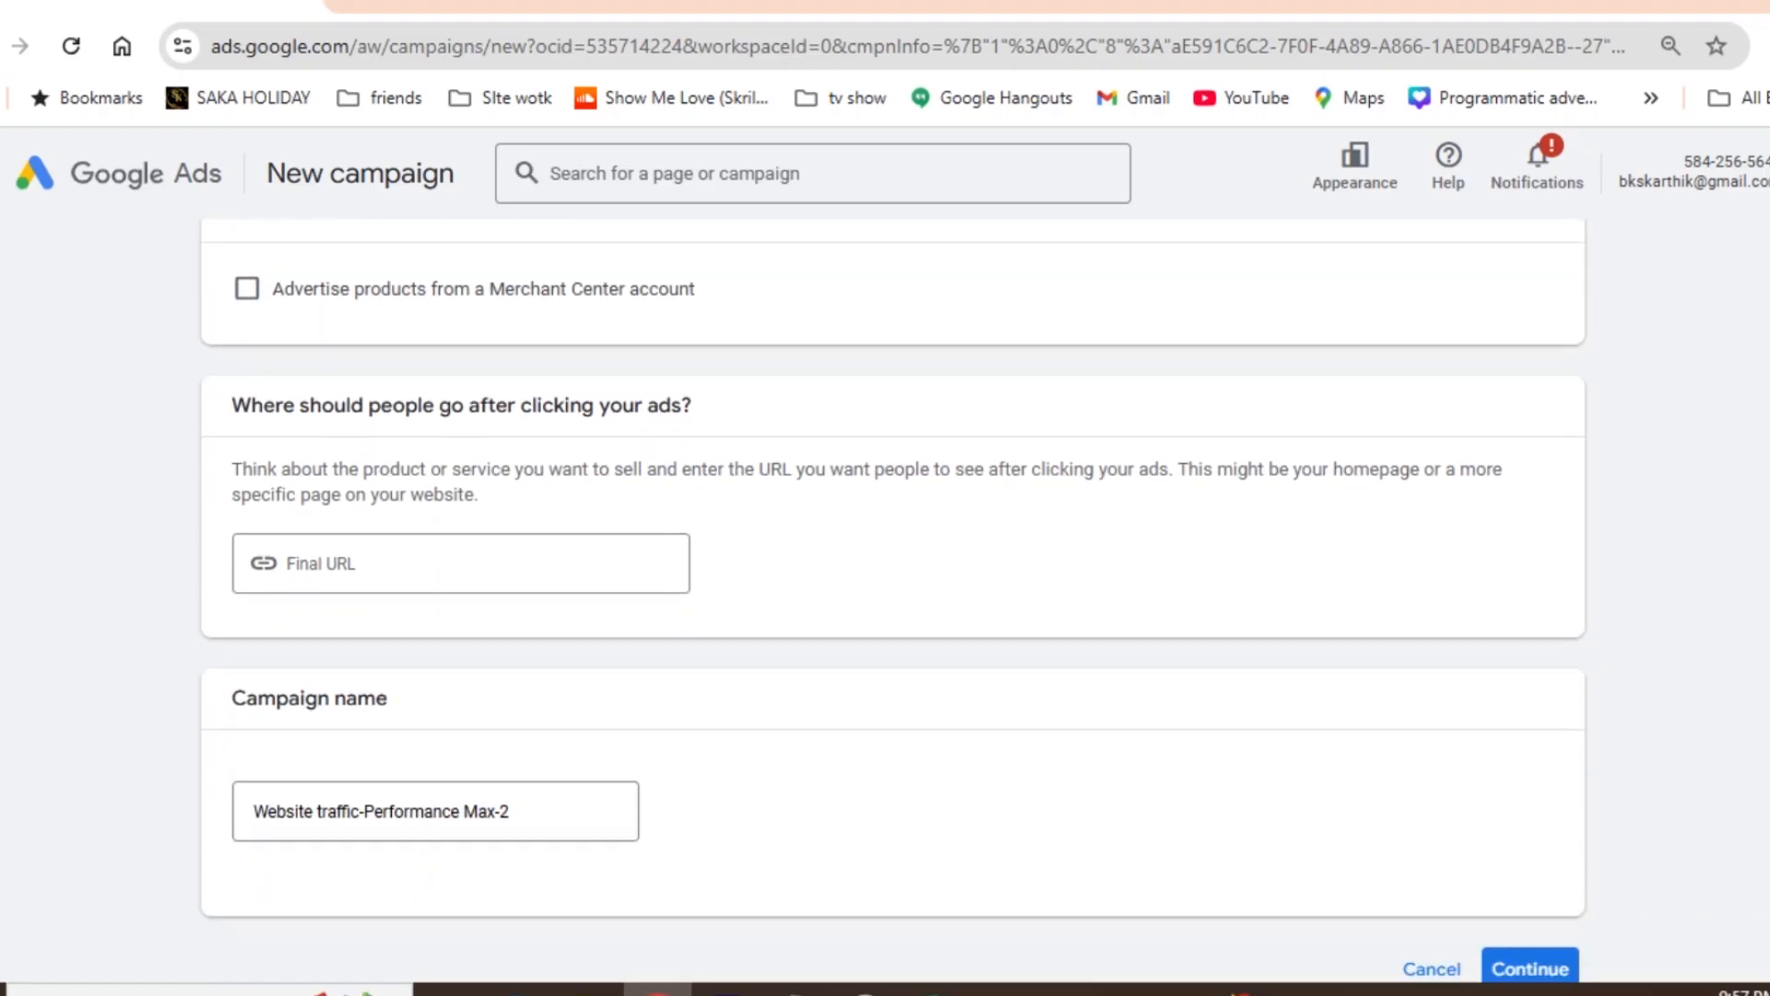
pyautogui.click(390, 544)
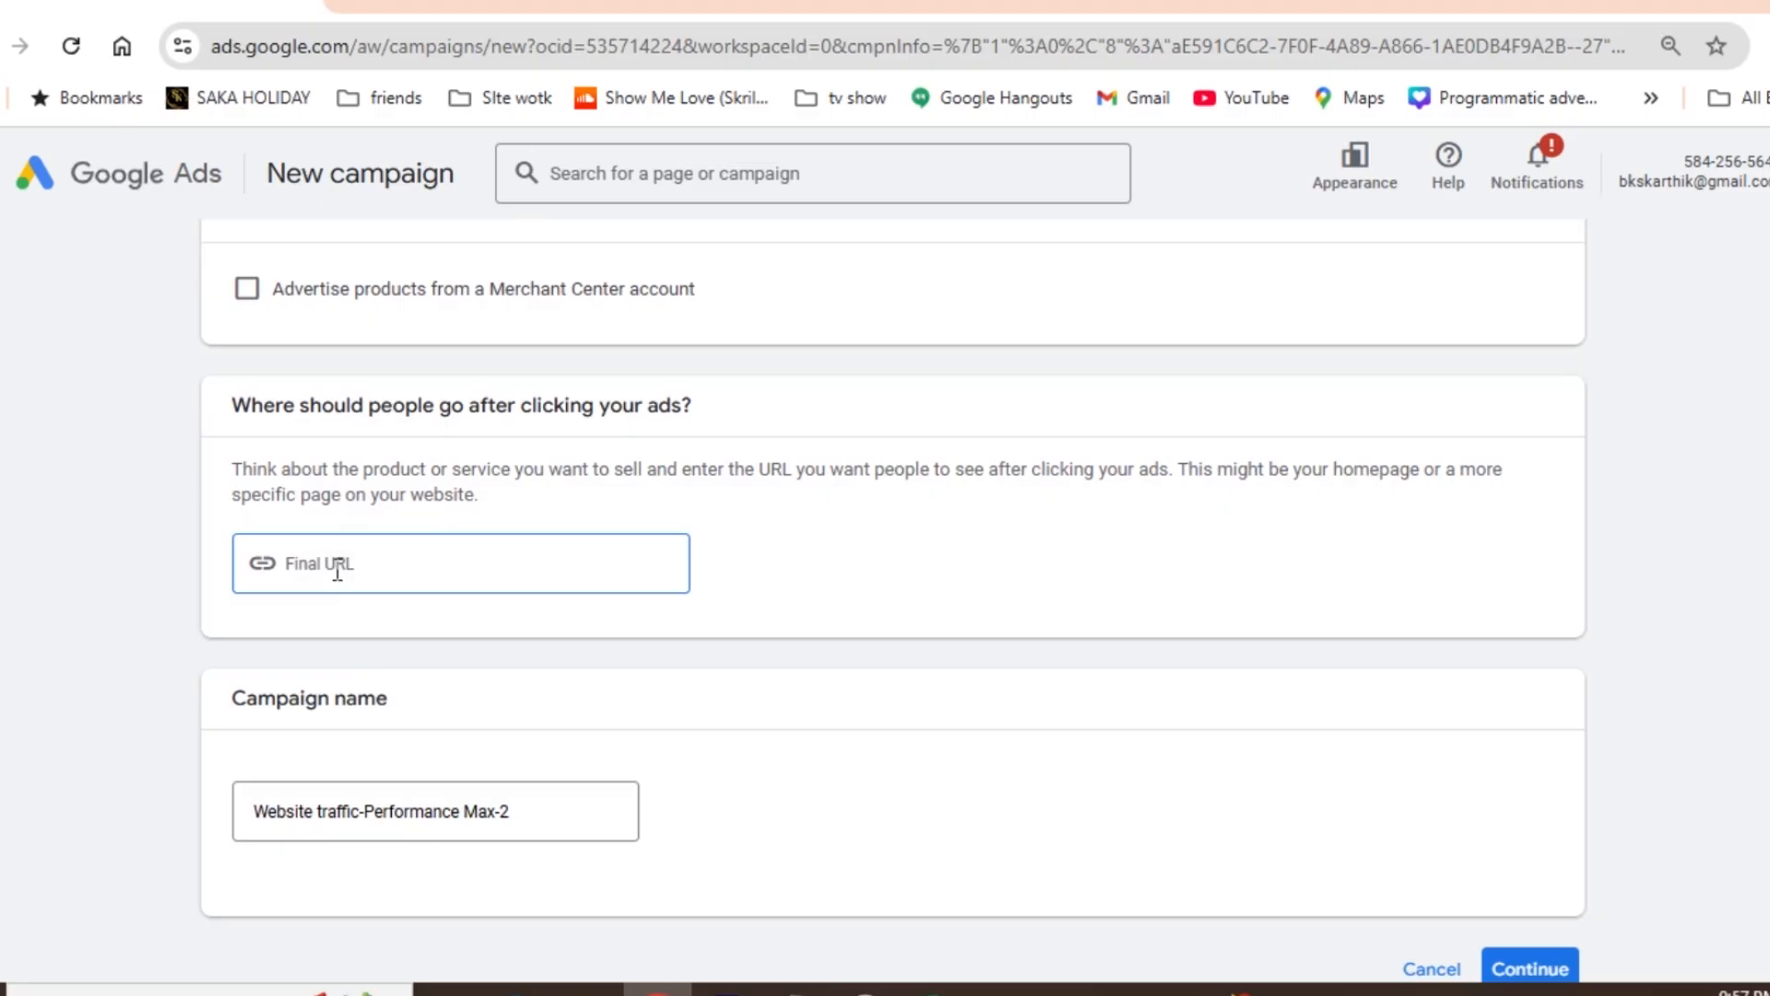
pyautogui.write('sakaholidays.com')
pyautogui.click(373, 563)
pyautogui.write('s')
pyautogui.click(555, 801)
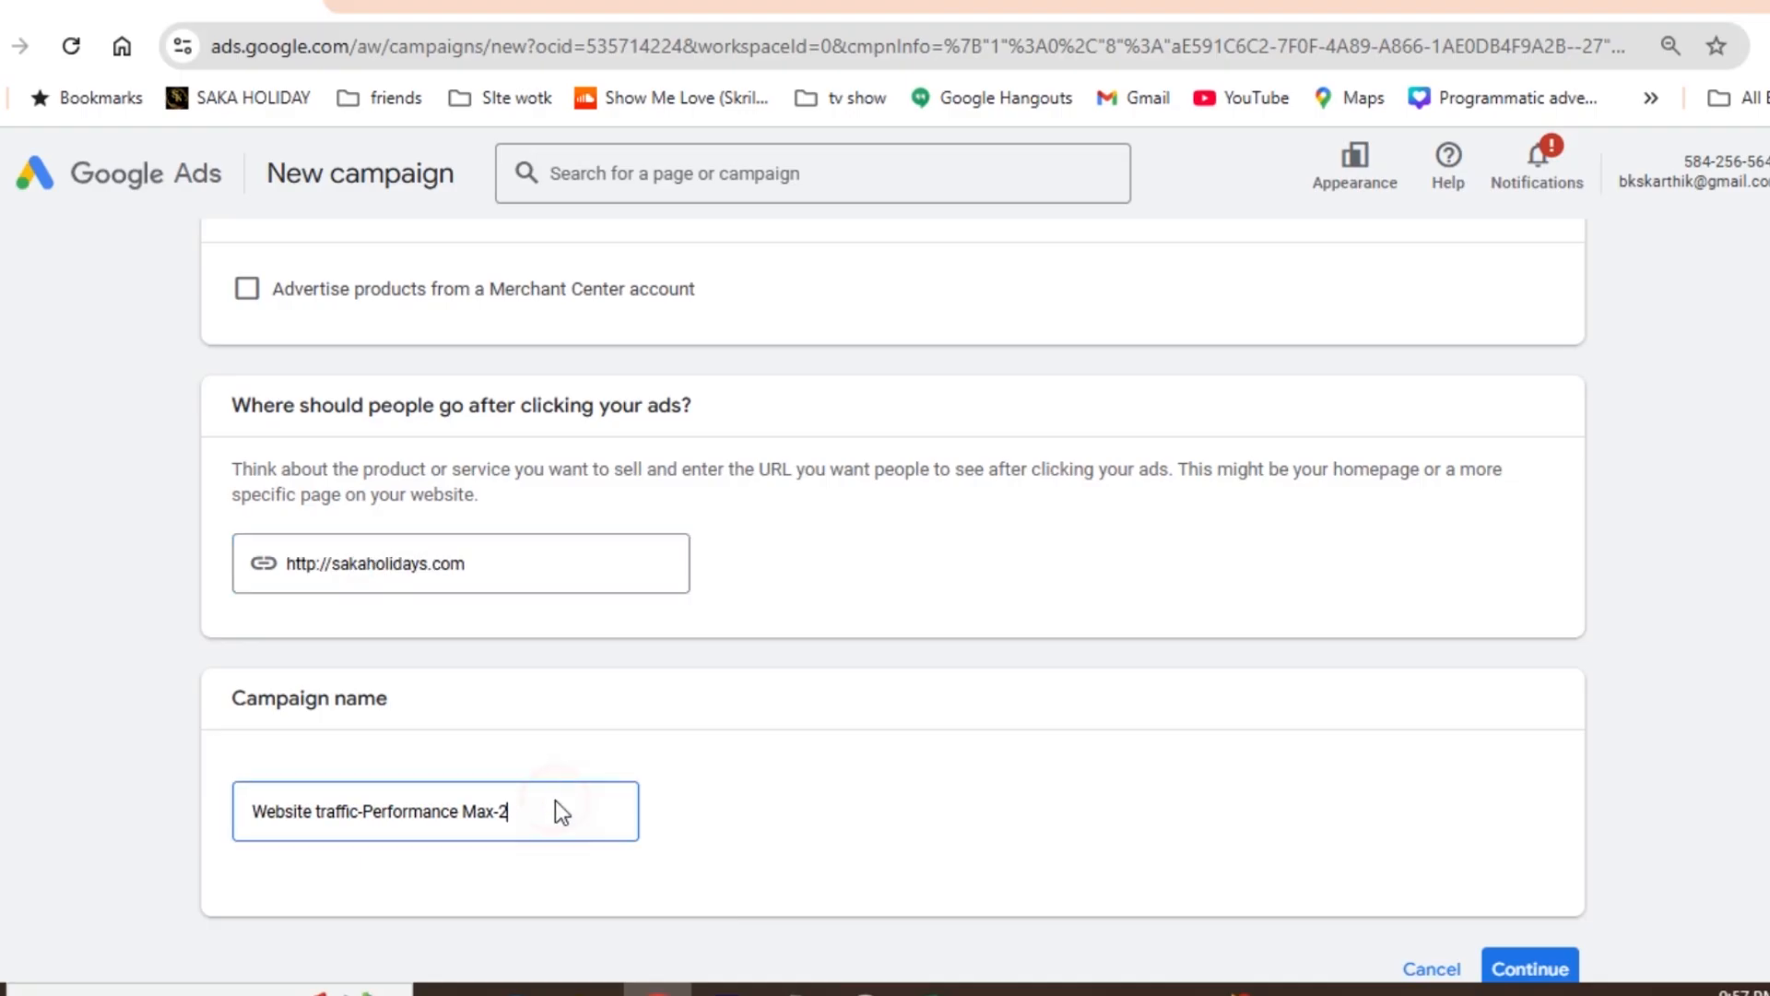
pyautogui.click(1553, 977)
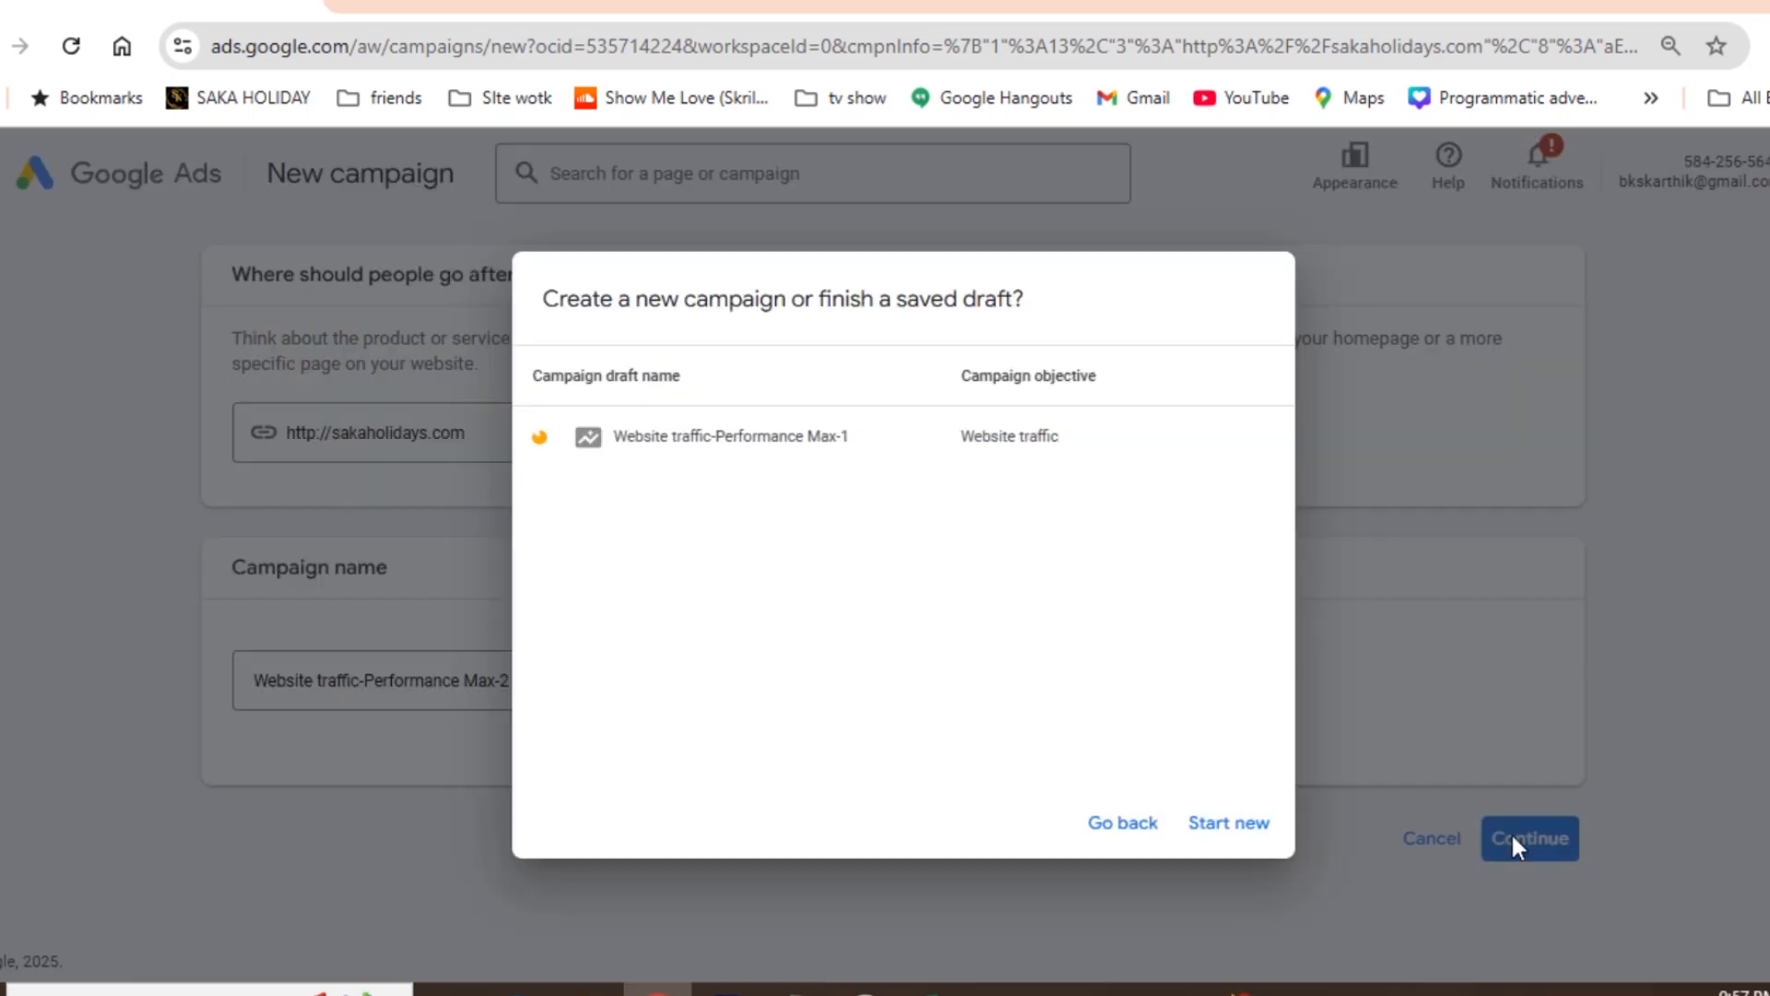
pyautogui.click(1215, 822)
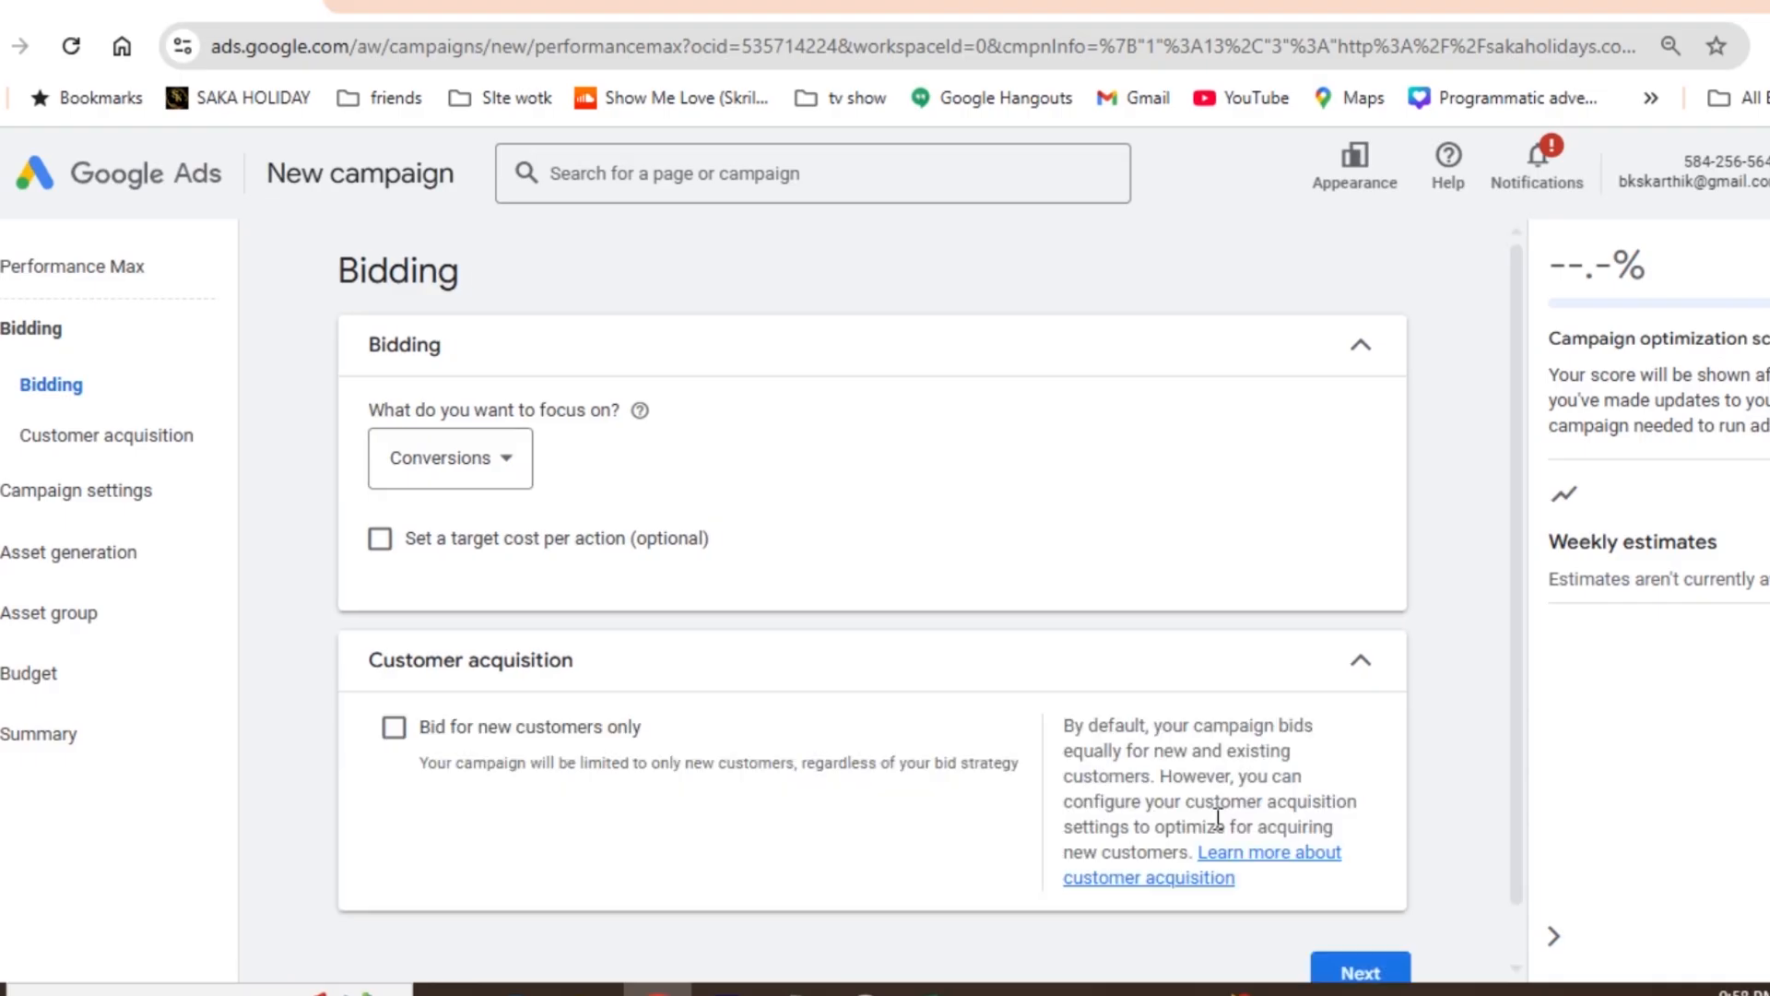
# - Choose Conversions as the bidding focus and proceed to the campaign settings
pyautogui.click(437, 470)
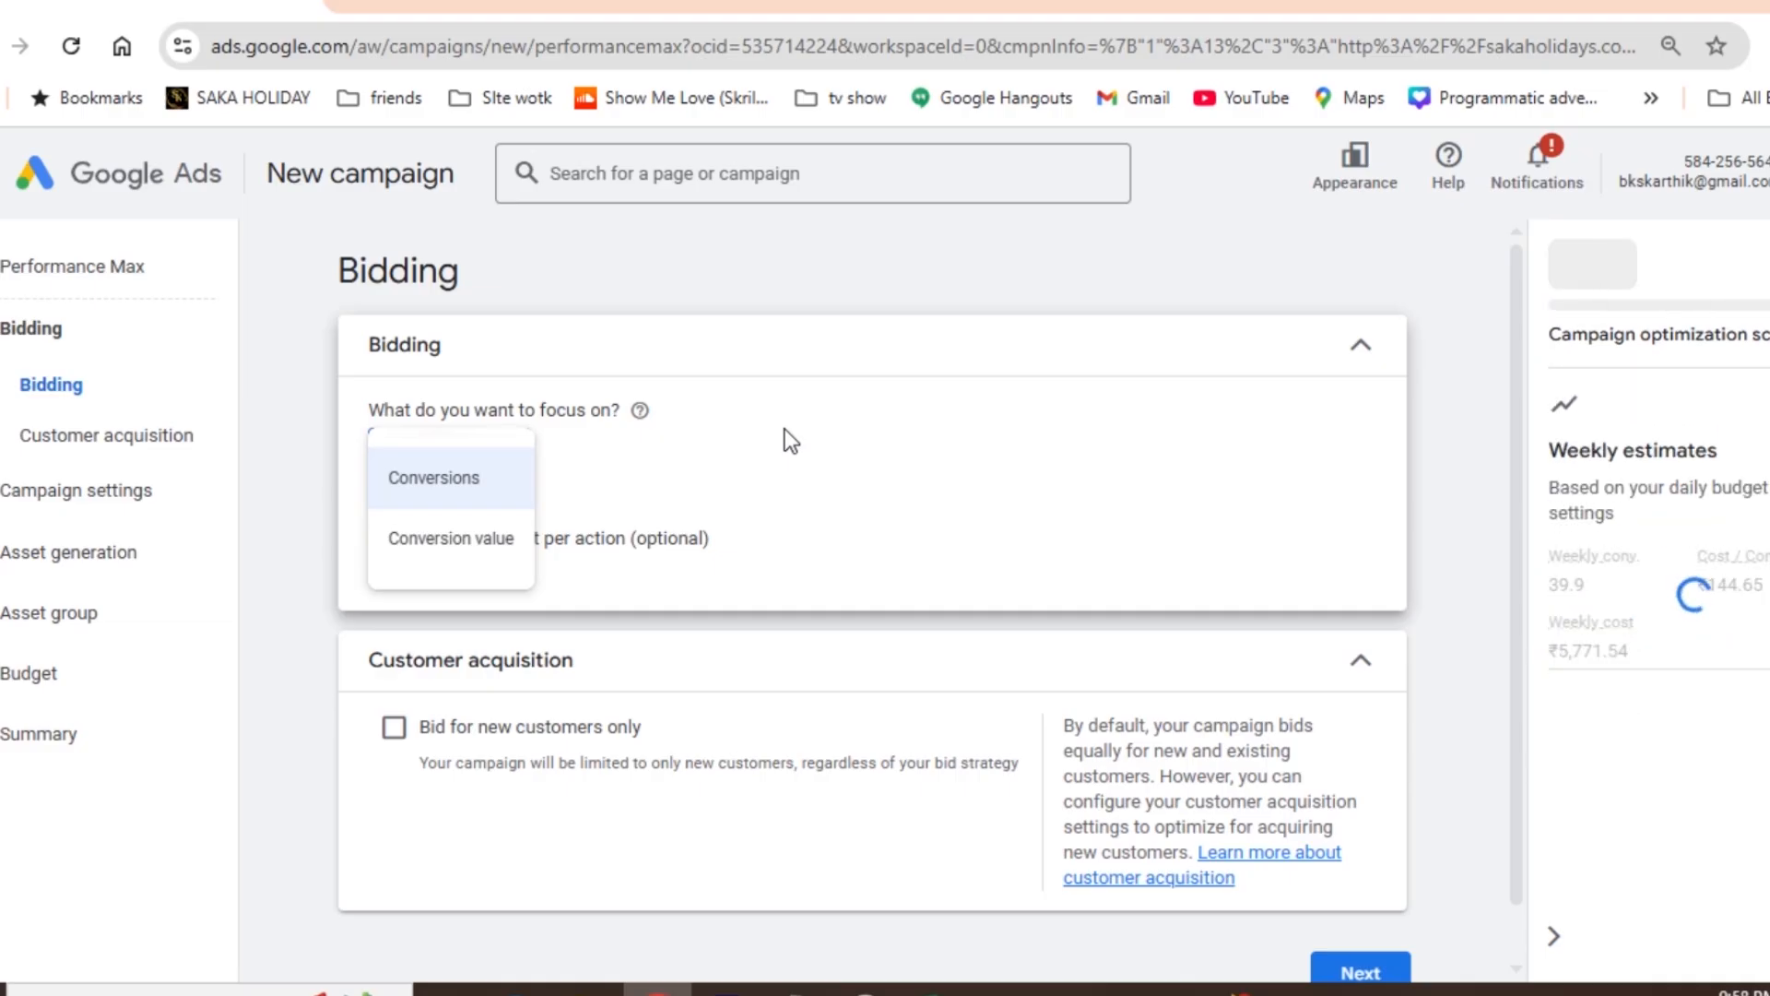
pyautogui.click(456, 479)
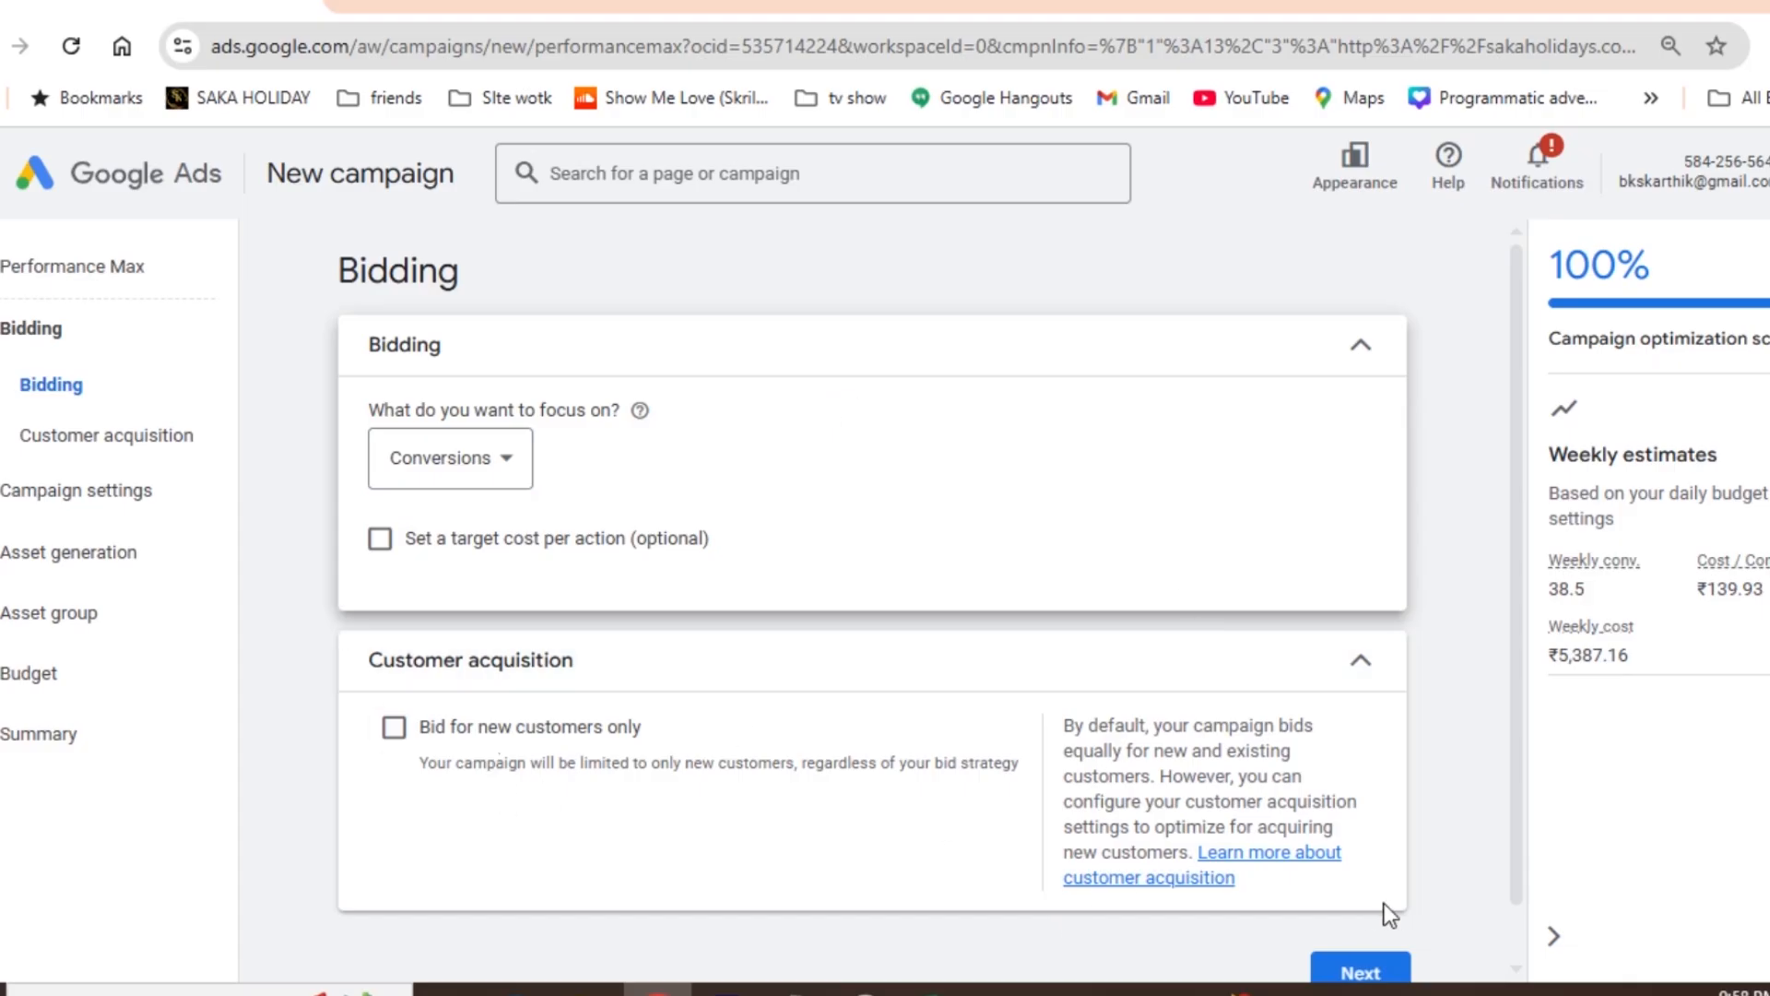
pyautogui.click(1377, 974)
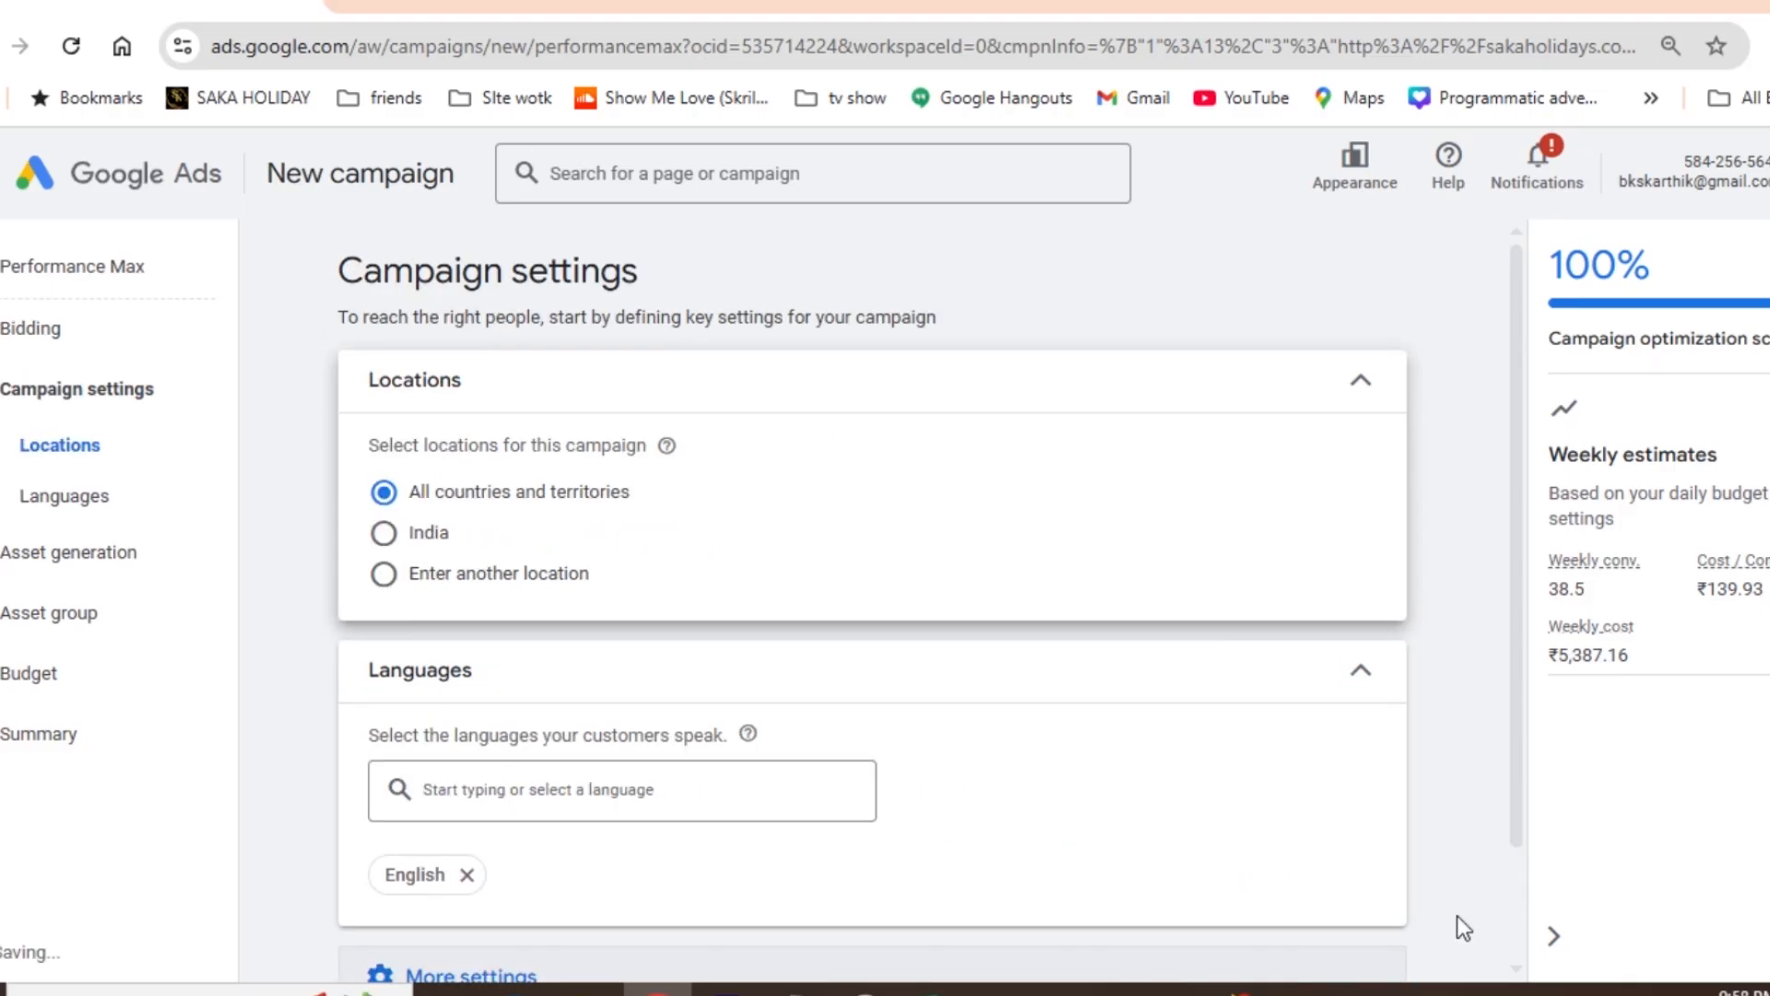
# - Set the campaign's target location to India
pyautogui.moveTo(1514, 785); pyautogui.dragTo(1532, 837)
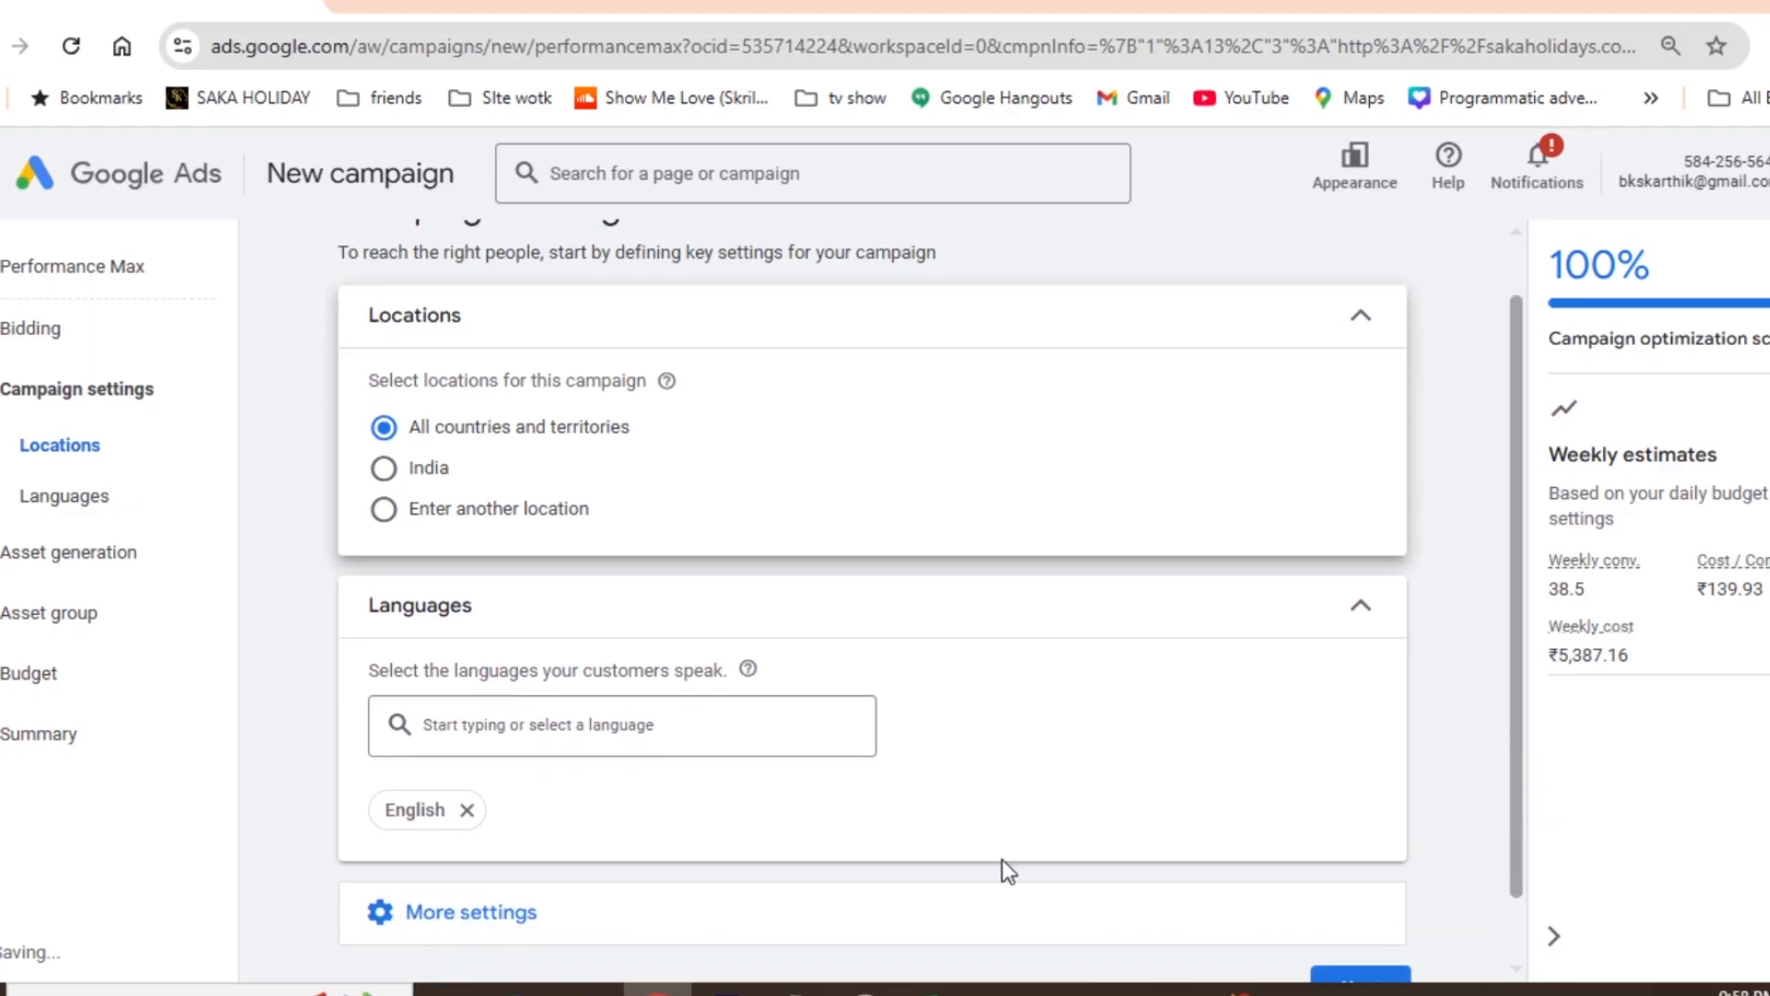
pyautogui.scroll(1, 1003, 859)
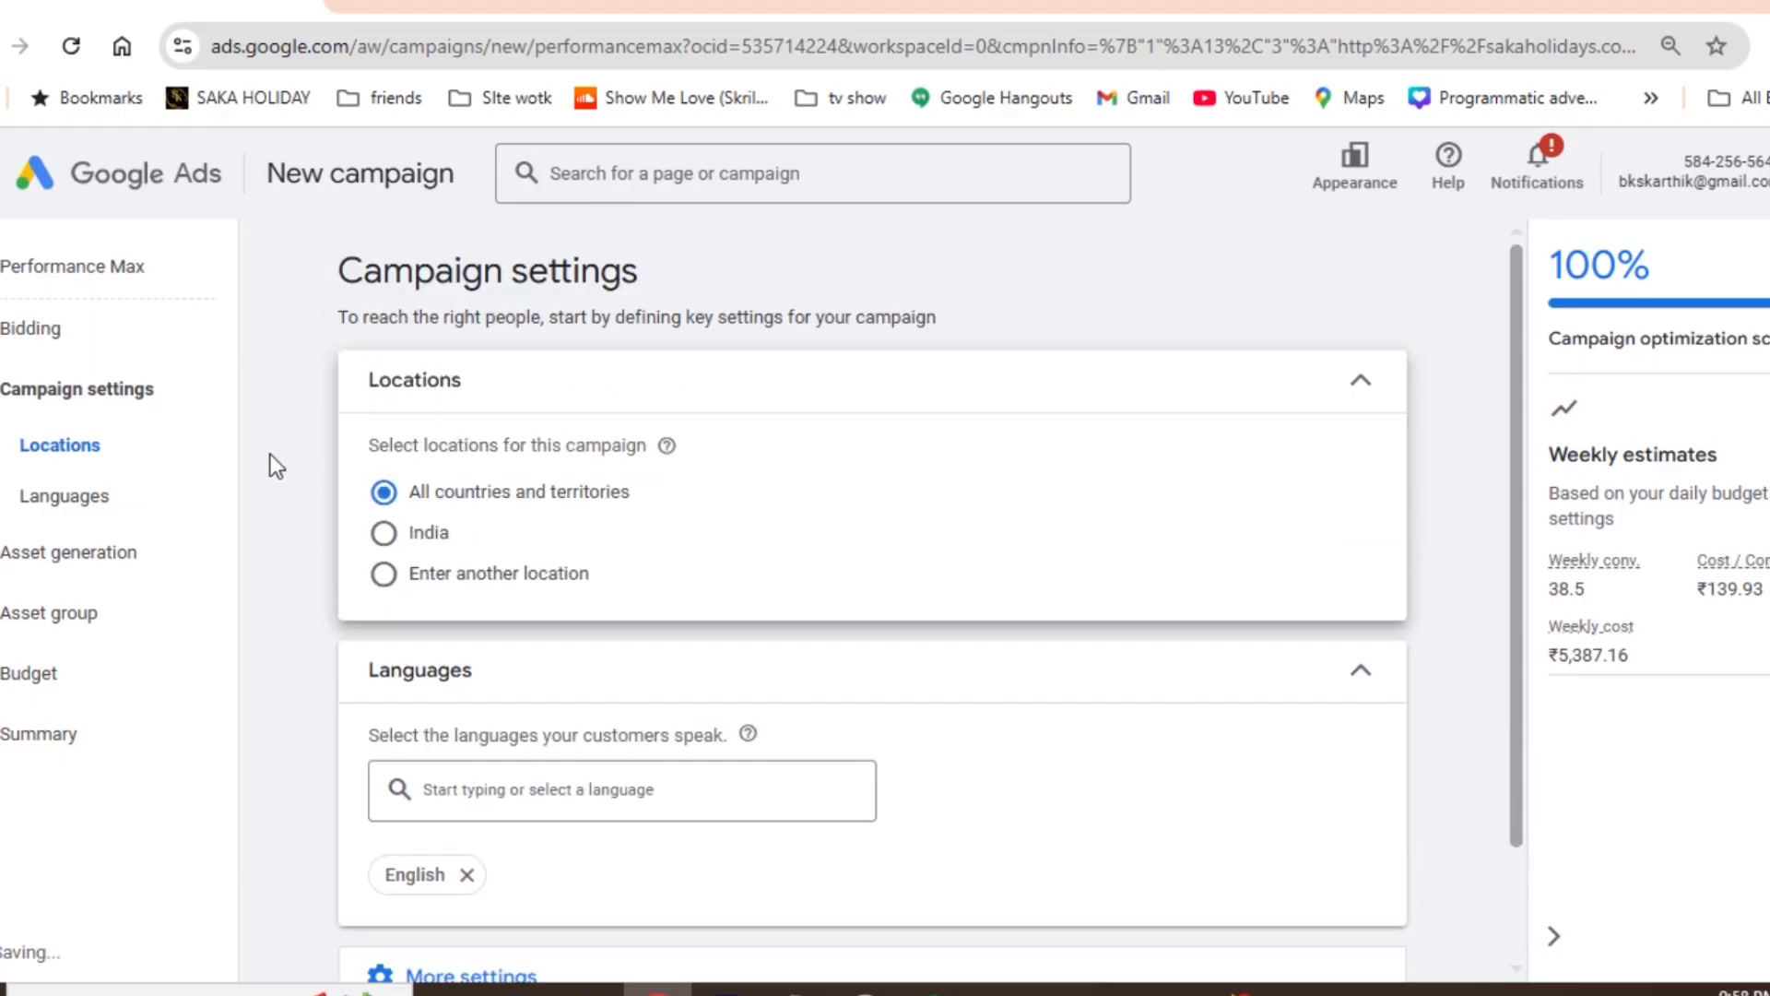
pyautogui.click(383, 535)
# - Add Tamil to the languages the campaign's customers speak
pyautogui.click(1514, 391)
pyautogui.scroll(-2, 1537, 498)
pyautogui.click(566, 662)
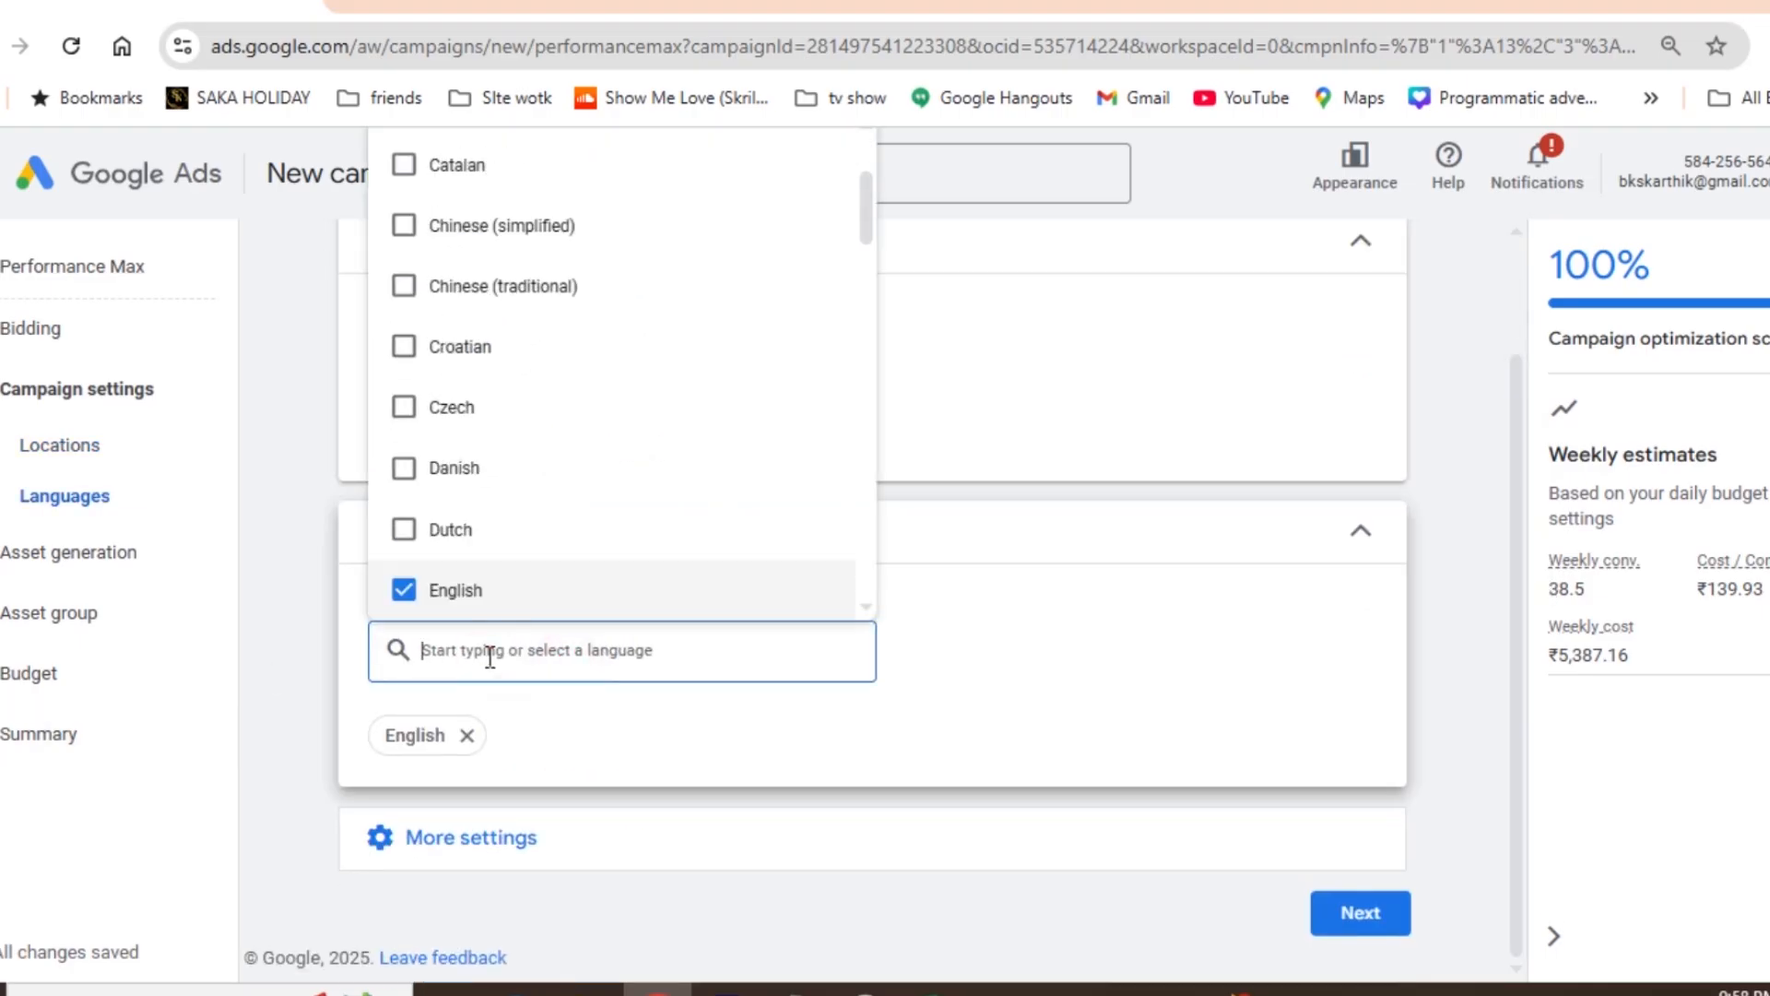
pyautogui.write('tamil')
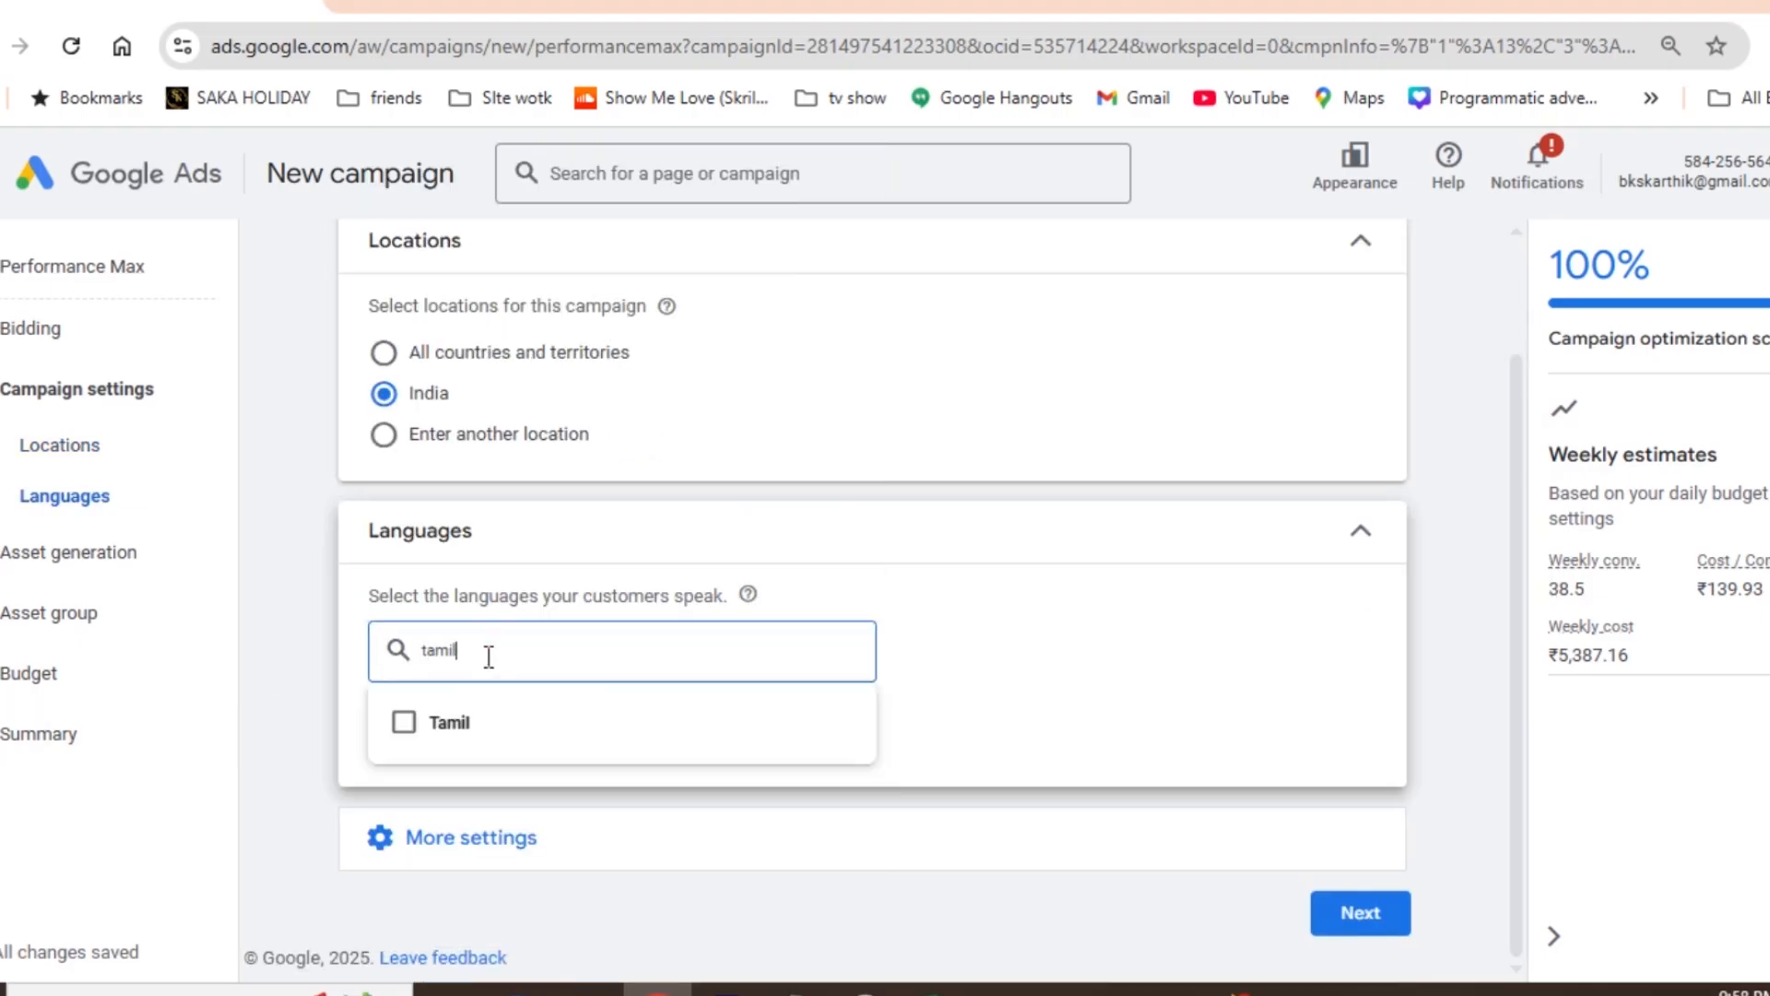
pyautogui.click(405, 721)
pyautogui.click(1484, 503)
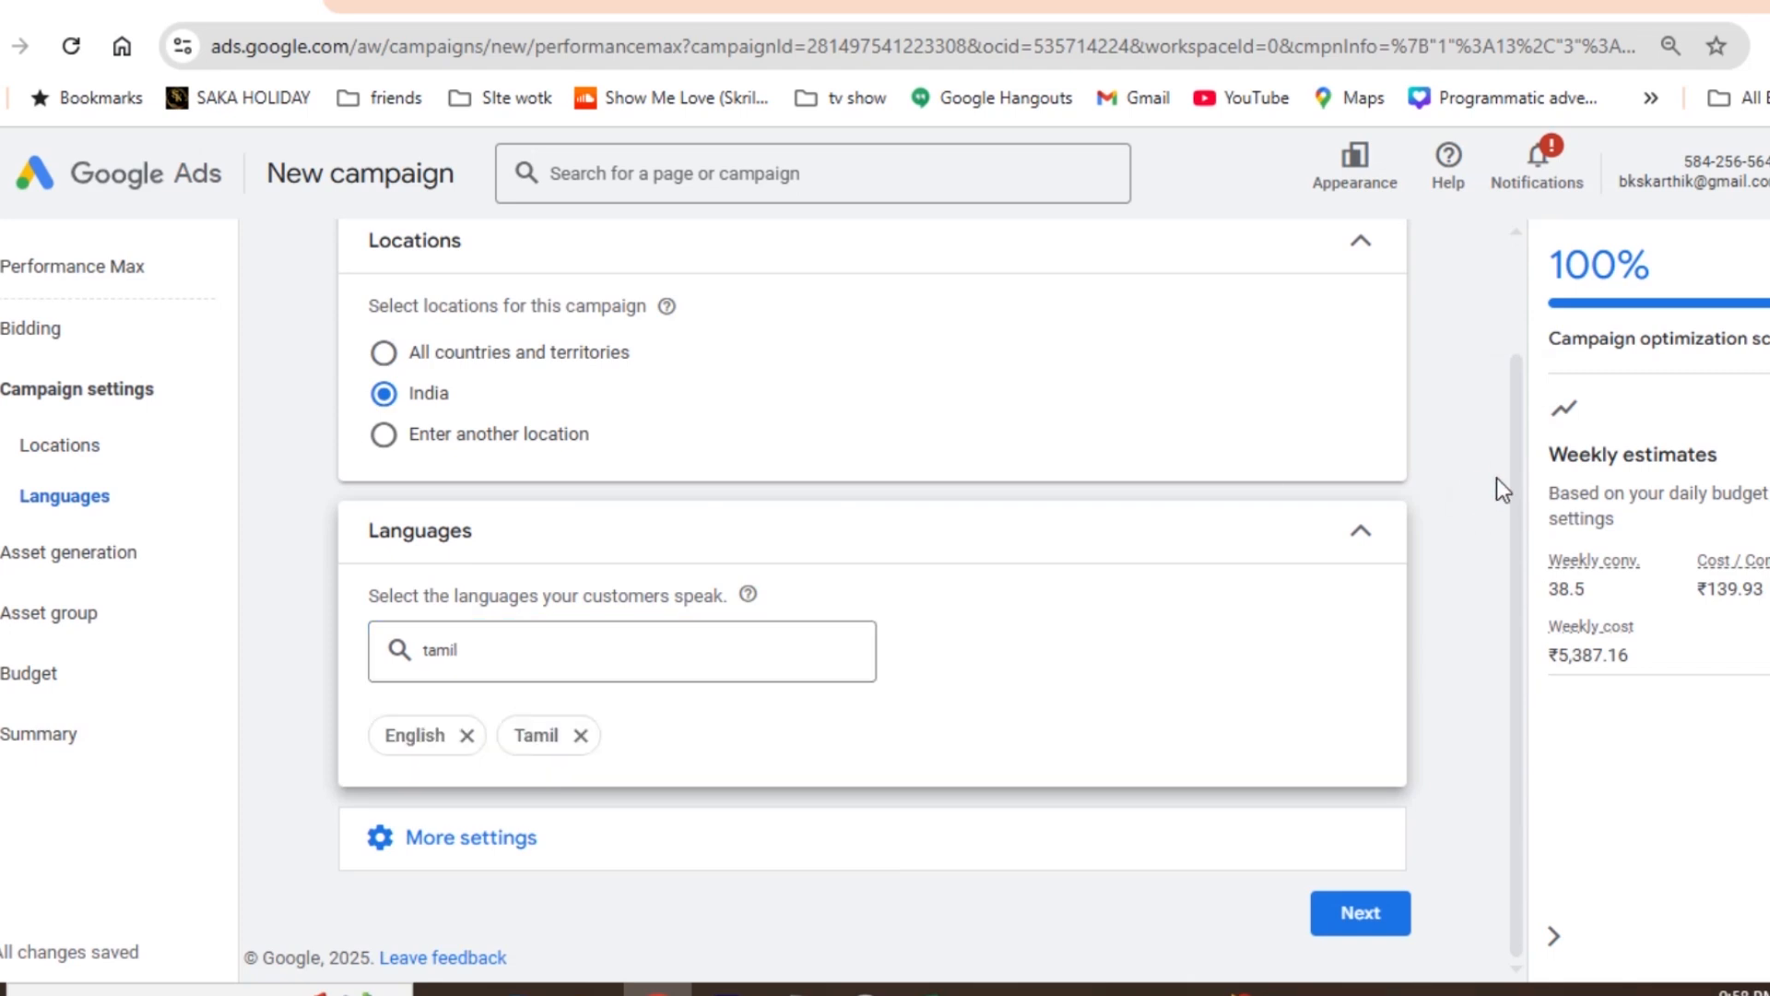
# - Expand the additional campaign settings for review and proceed to asset generation
pyautogui.click(438, 839)
pyautogui.moveTo(1515, 424); pyautogui.dragTo(1520, 655)
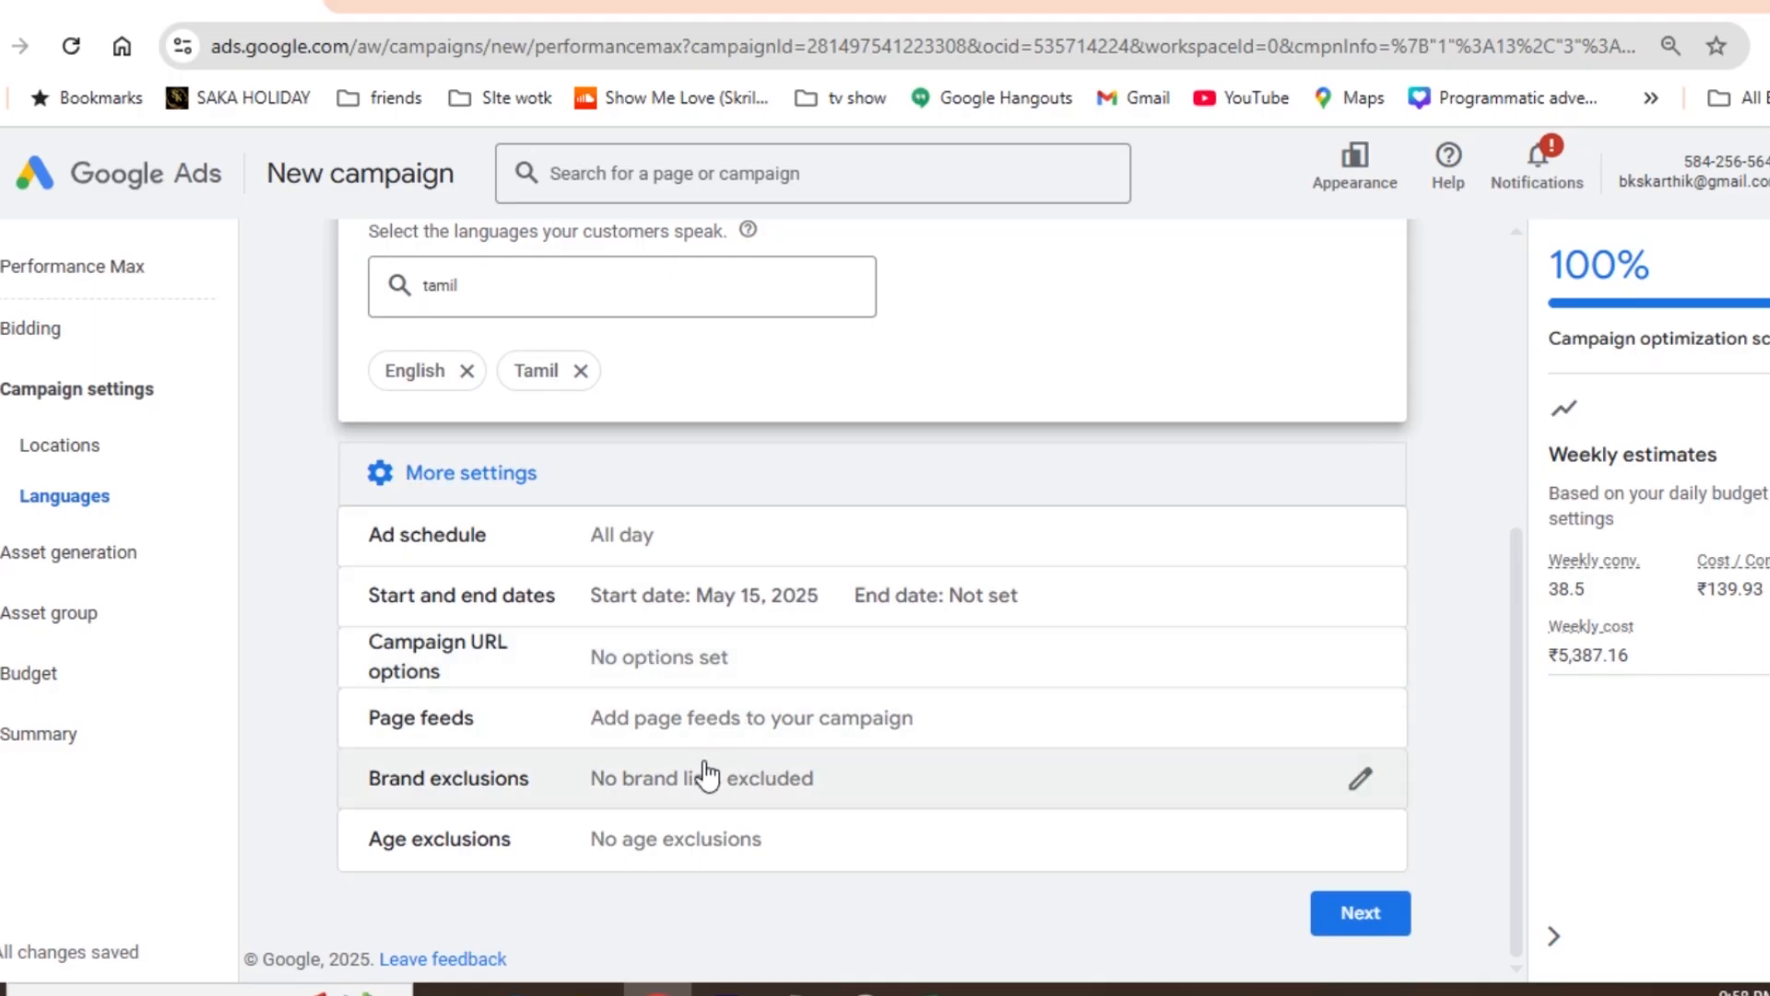
pyautogui.click(1373, 915)
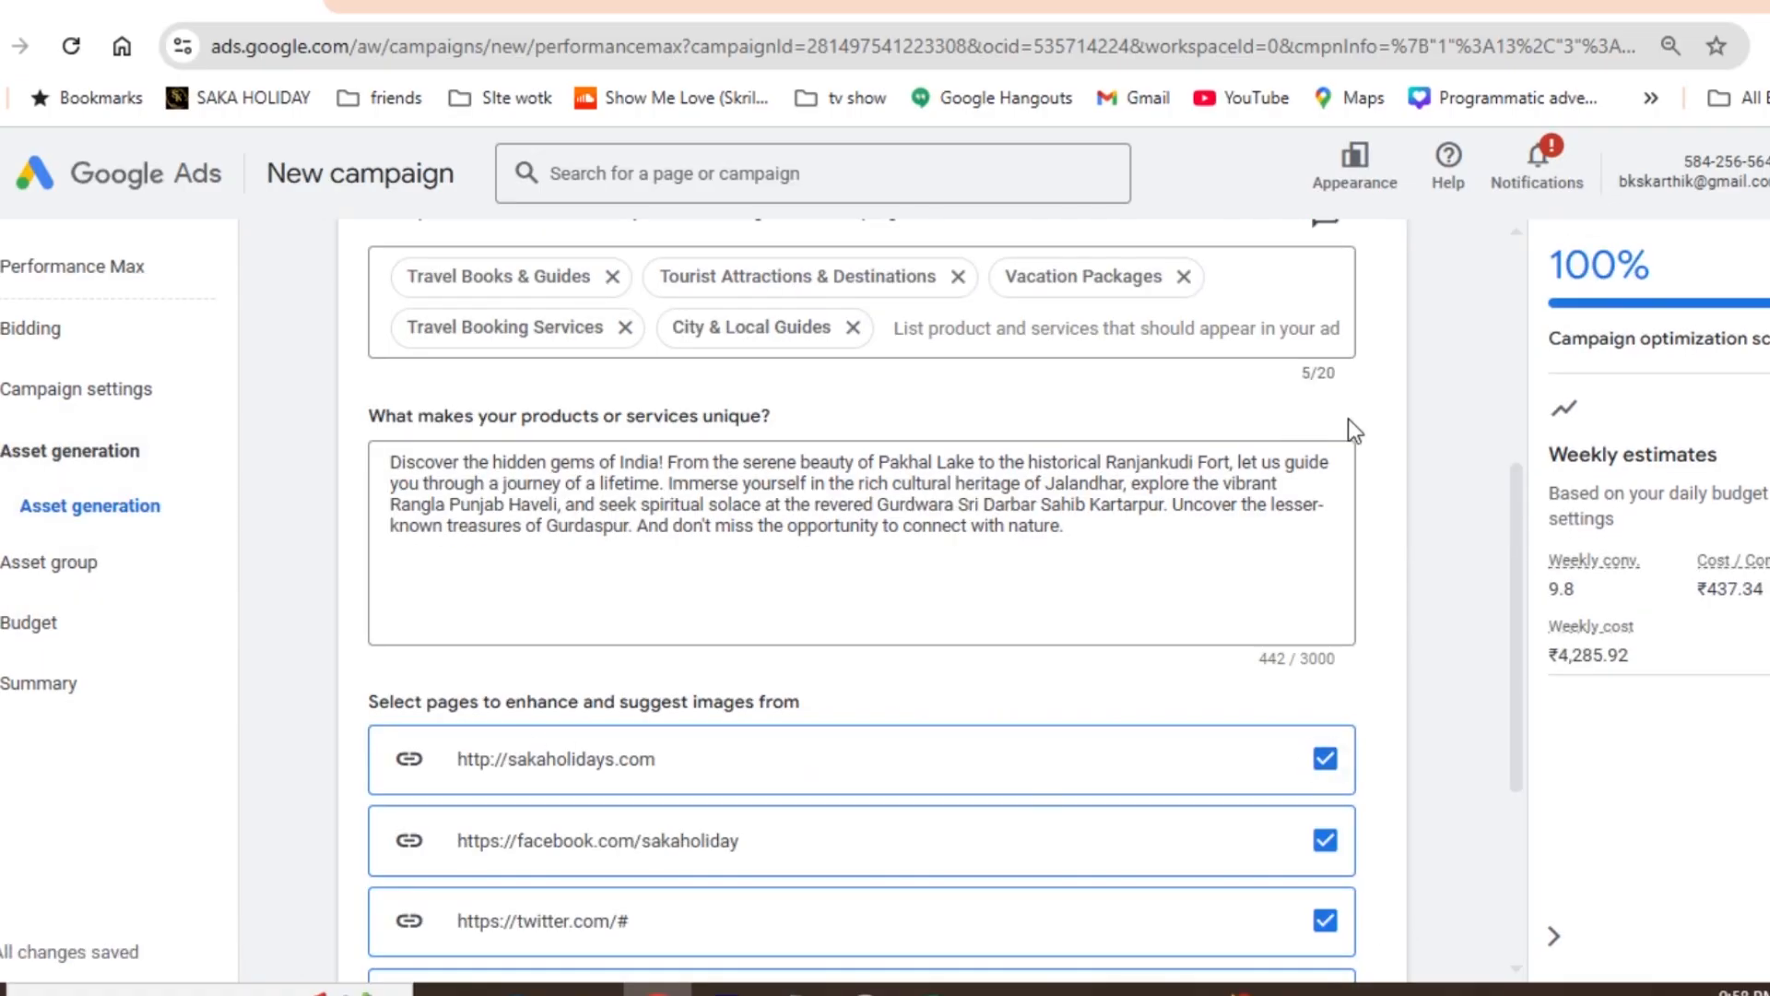
# - Skip asset generation and append "- Pma" to the asset group name
pyautogui.moveTo(1512, 501); pyautogui.dragTo(1544, 800)
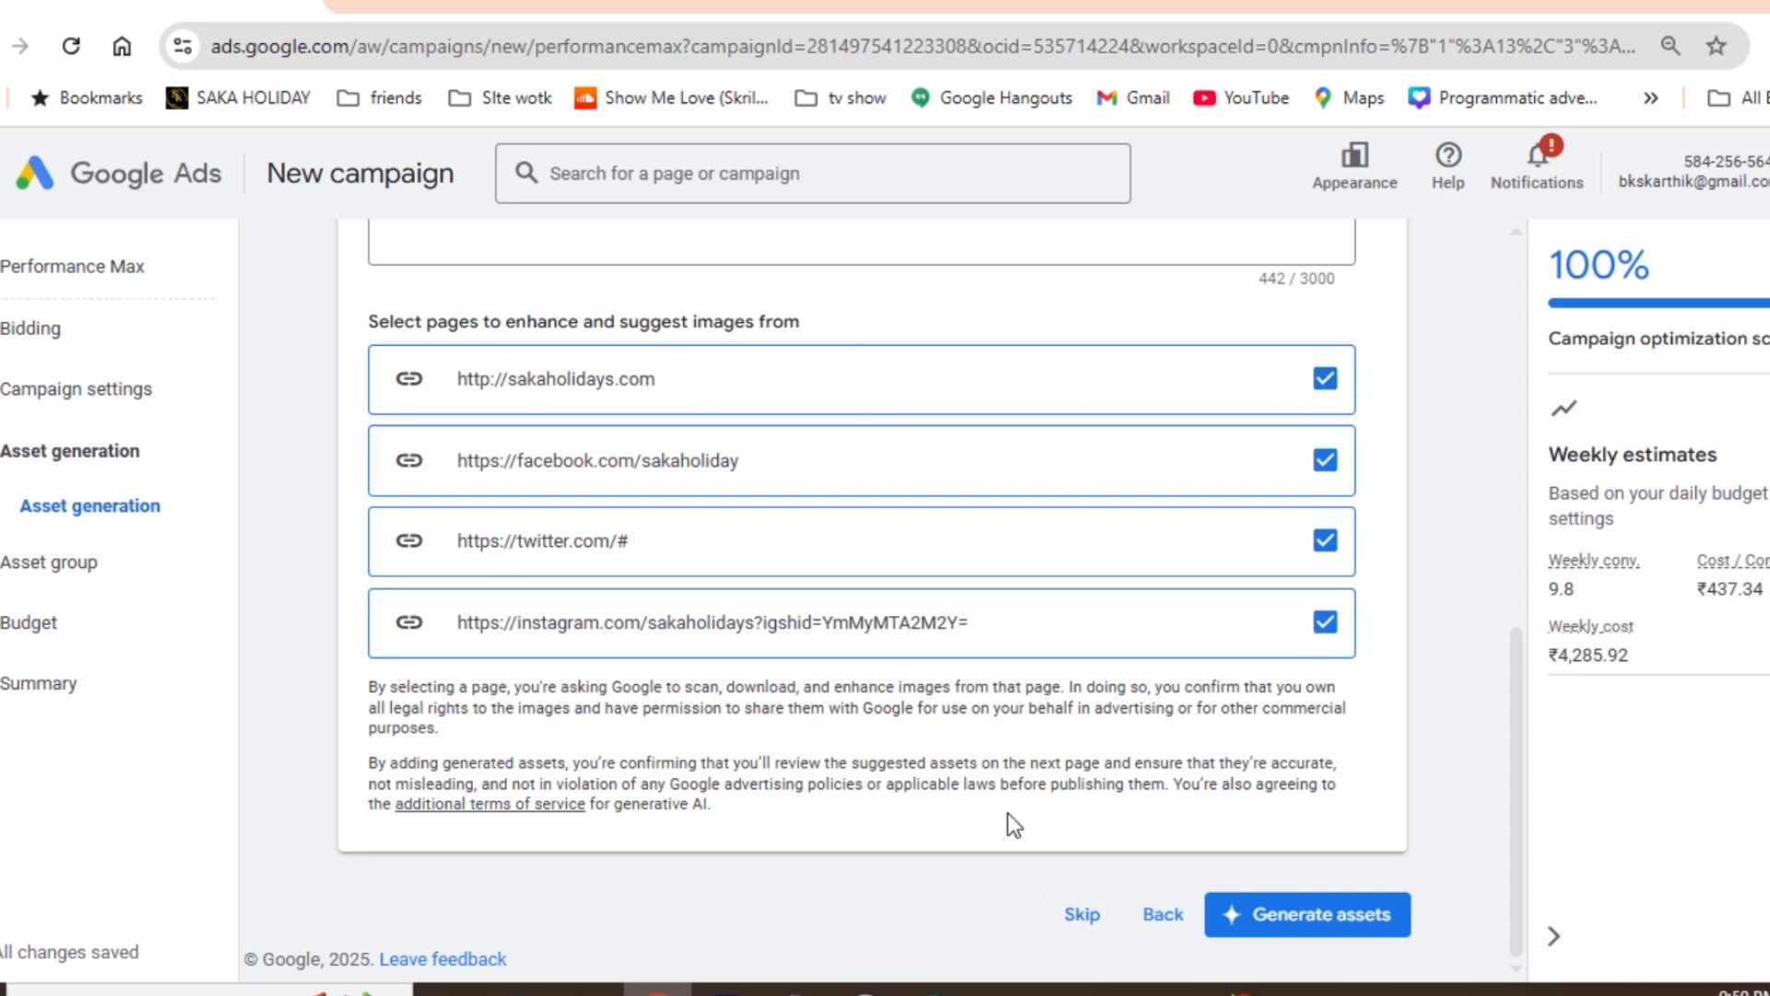
pyautogui.click(1085, 917)
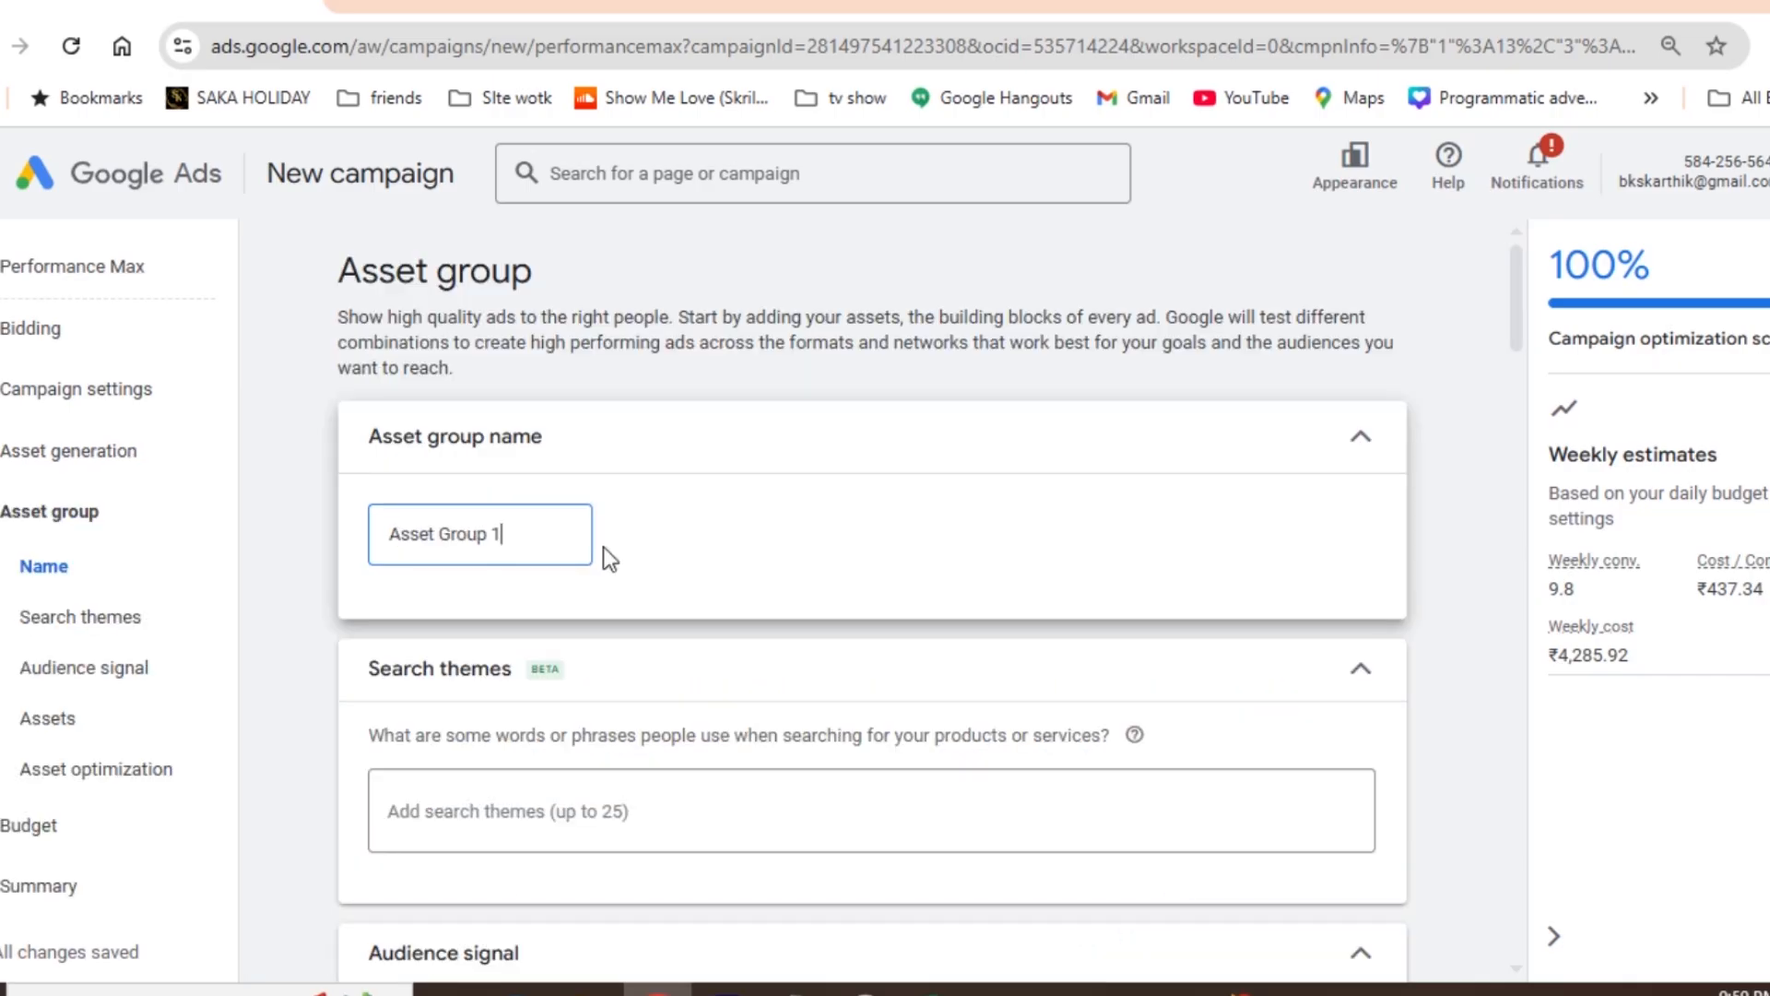
pyautogui.write('- Pmax')
# - Expand the audience signal's additional signals and open Interests & detailed demographics
pyautogui.moveTo(1522, 275); pyautogui.dragTo(1507, 325)
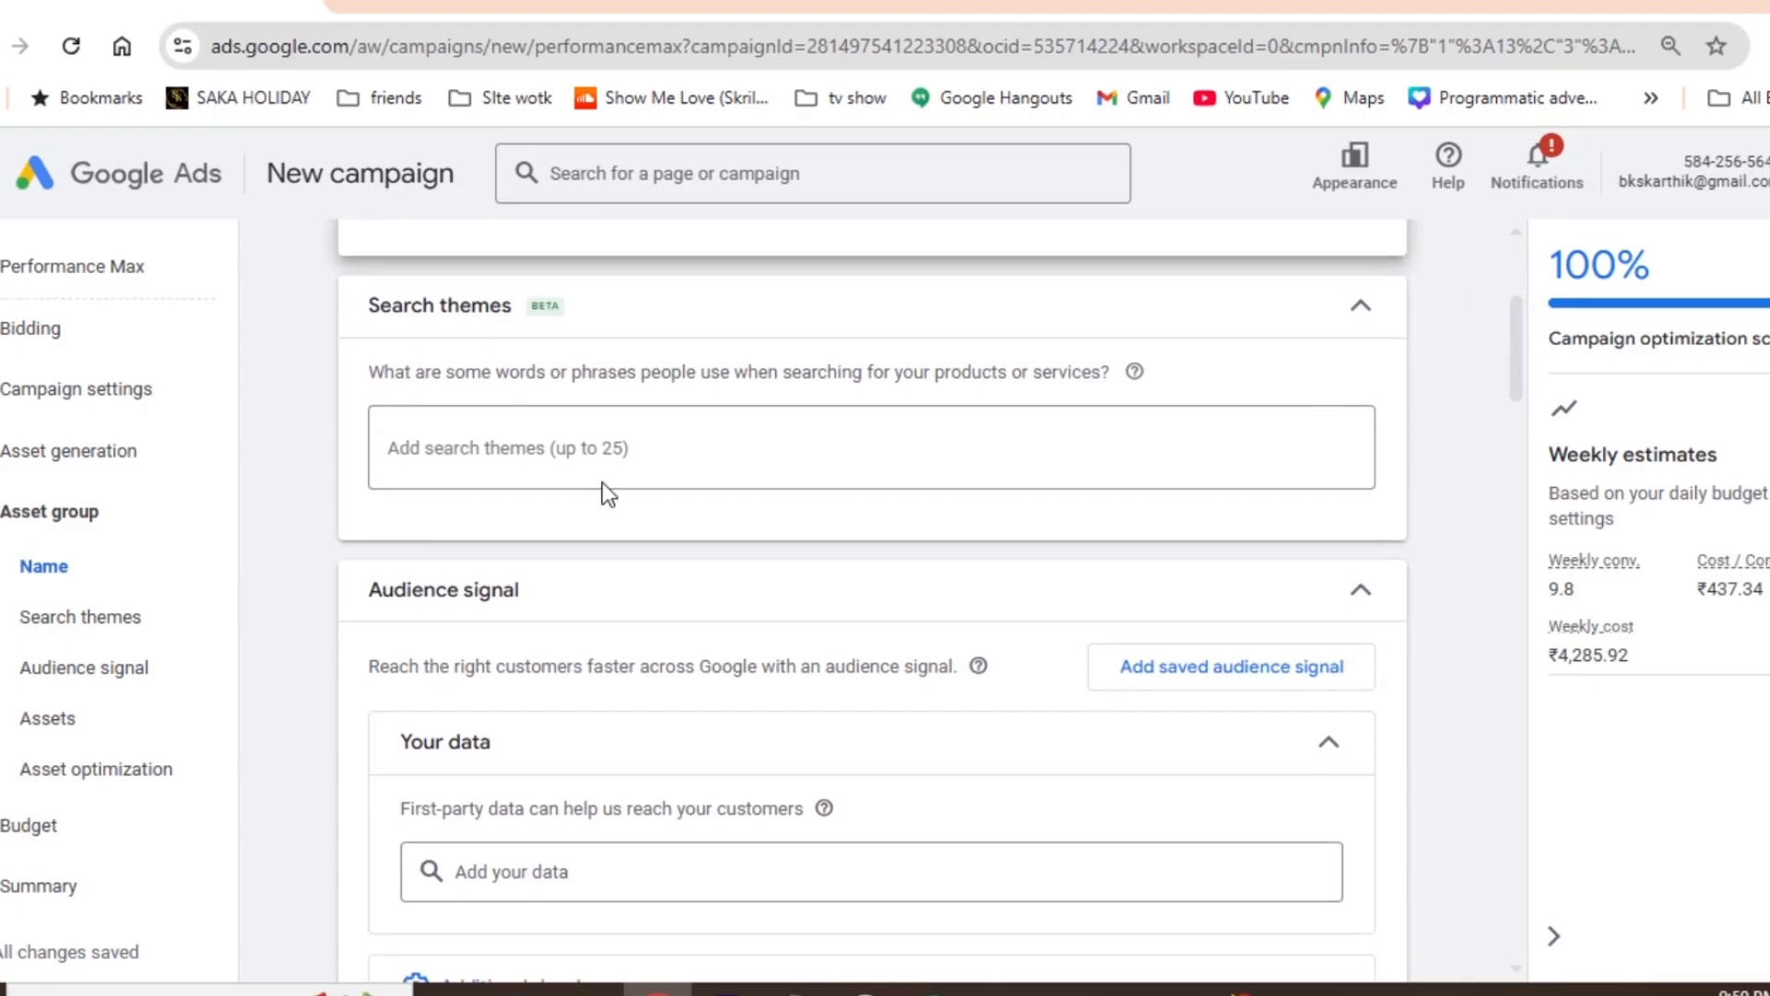
pyautogui.moveTo(1517, 330); pyautogui.dragTo(1519, 391)
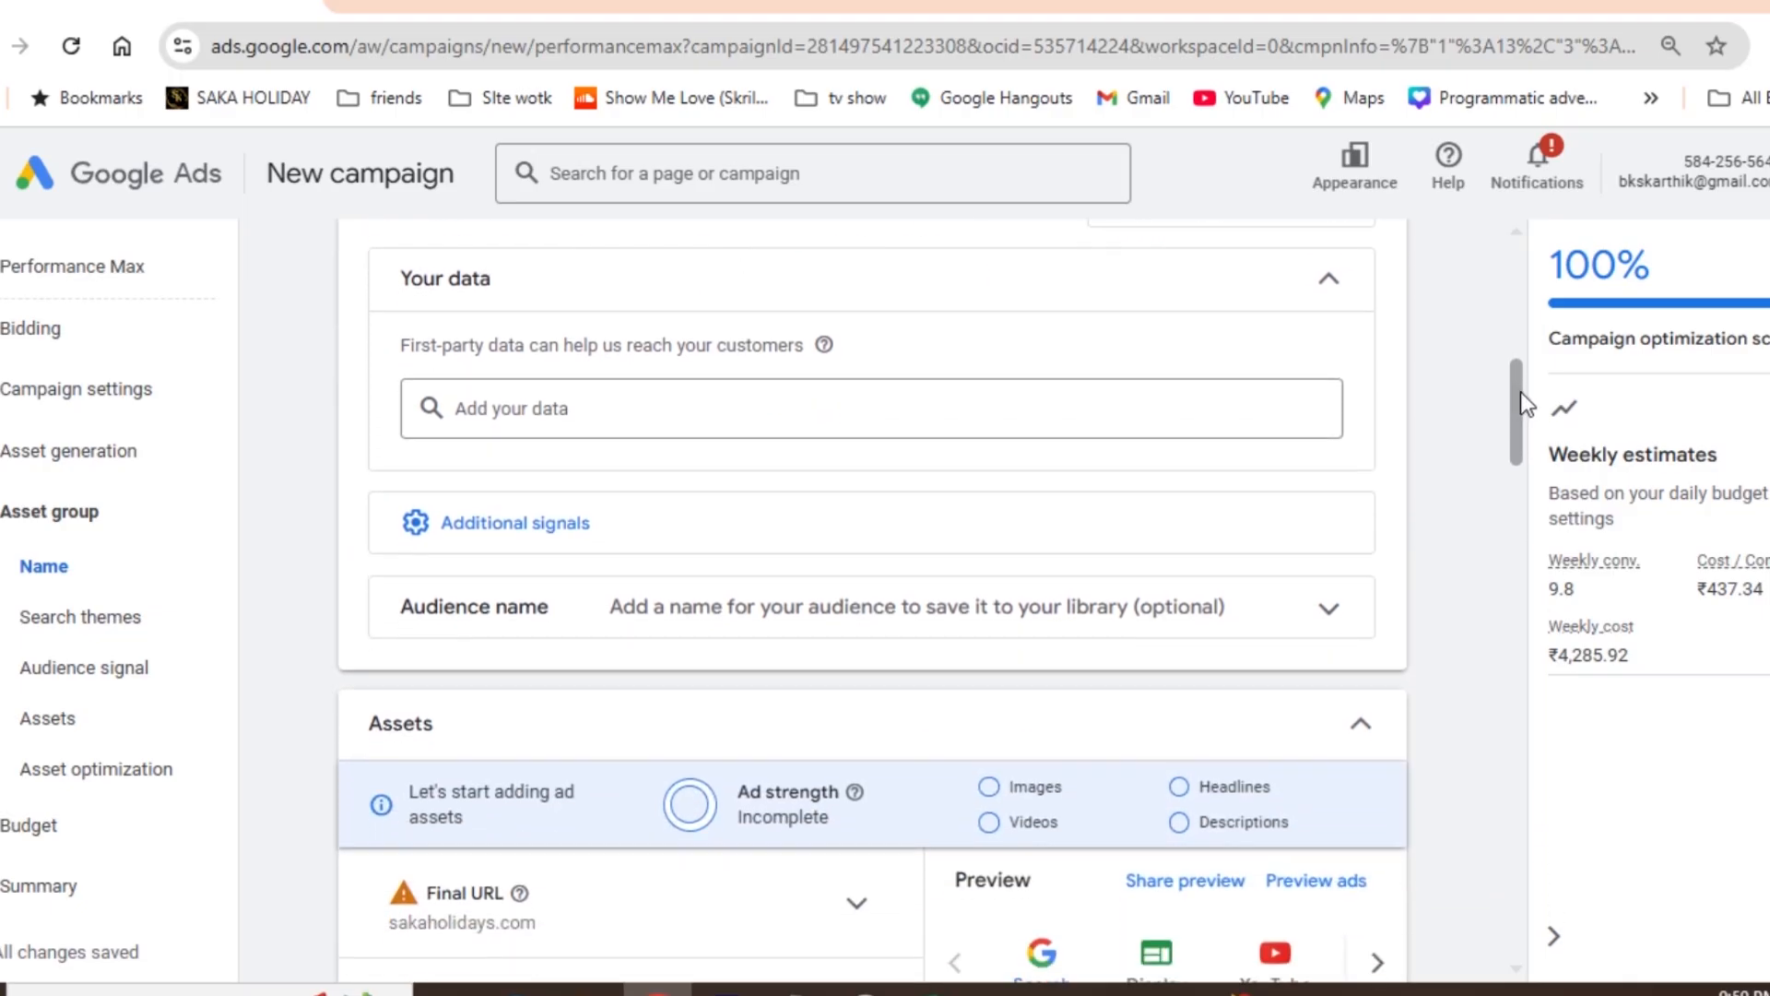
pyautogui.click(534, 535)
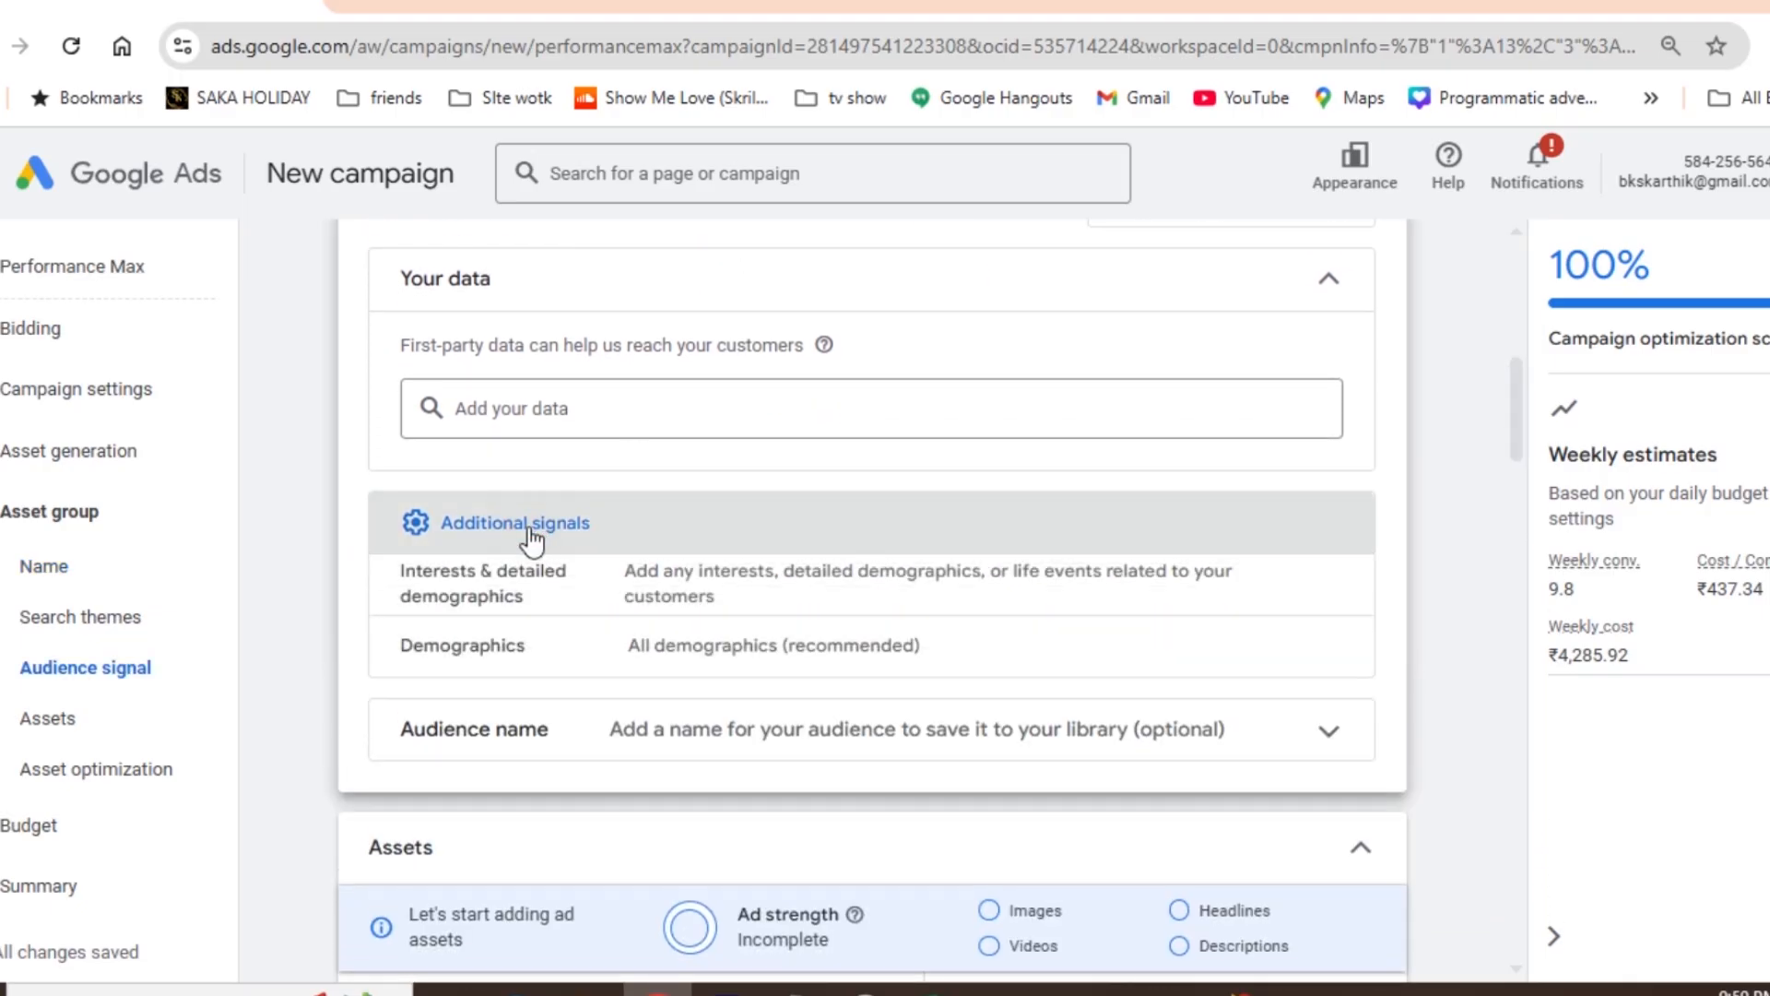
pyautogui.moveTo(1519, 382); pyautogui.dragTo(1518, 400)
pyautogui.click(690, 459)
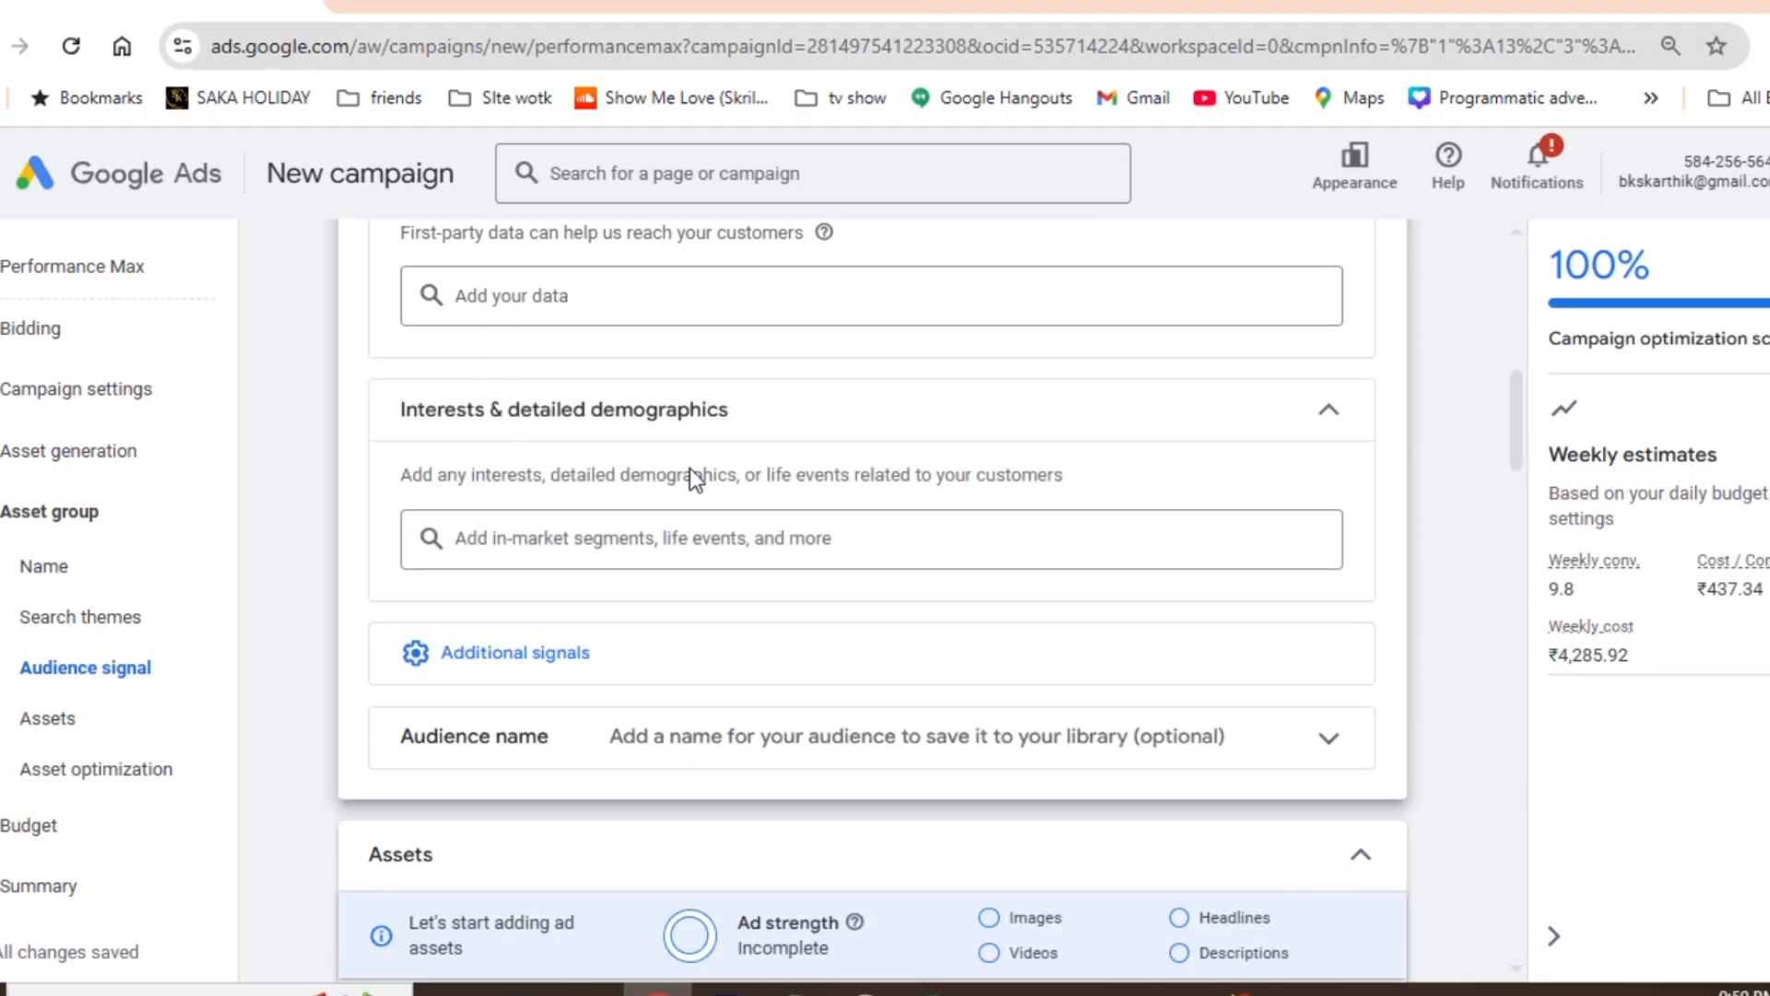
# - Search the audience segments for "travel" and select the Travel affinity segment
pyautogui.click(624, 541)
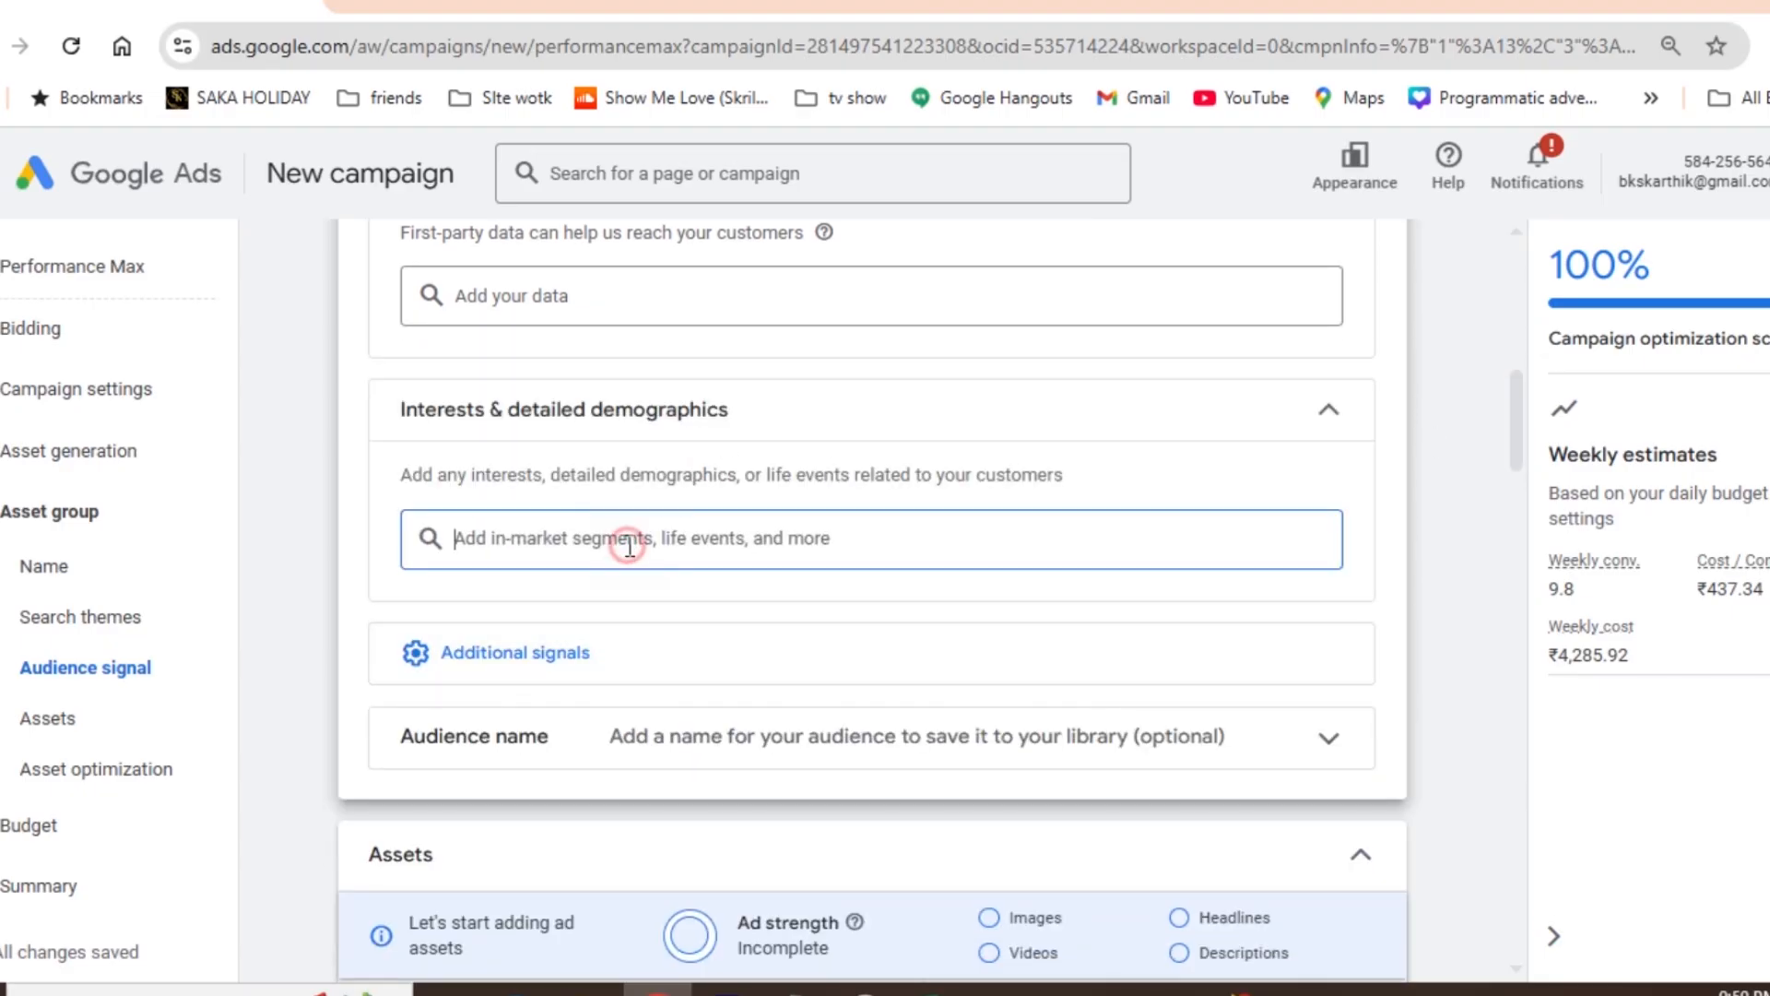
pyautogui.click(608, 521)
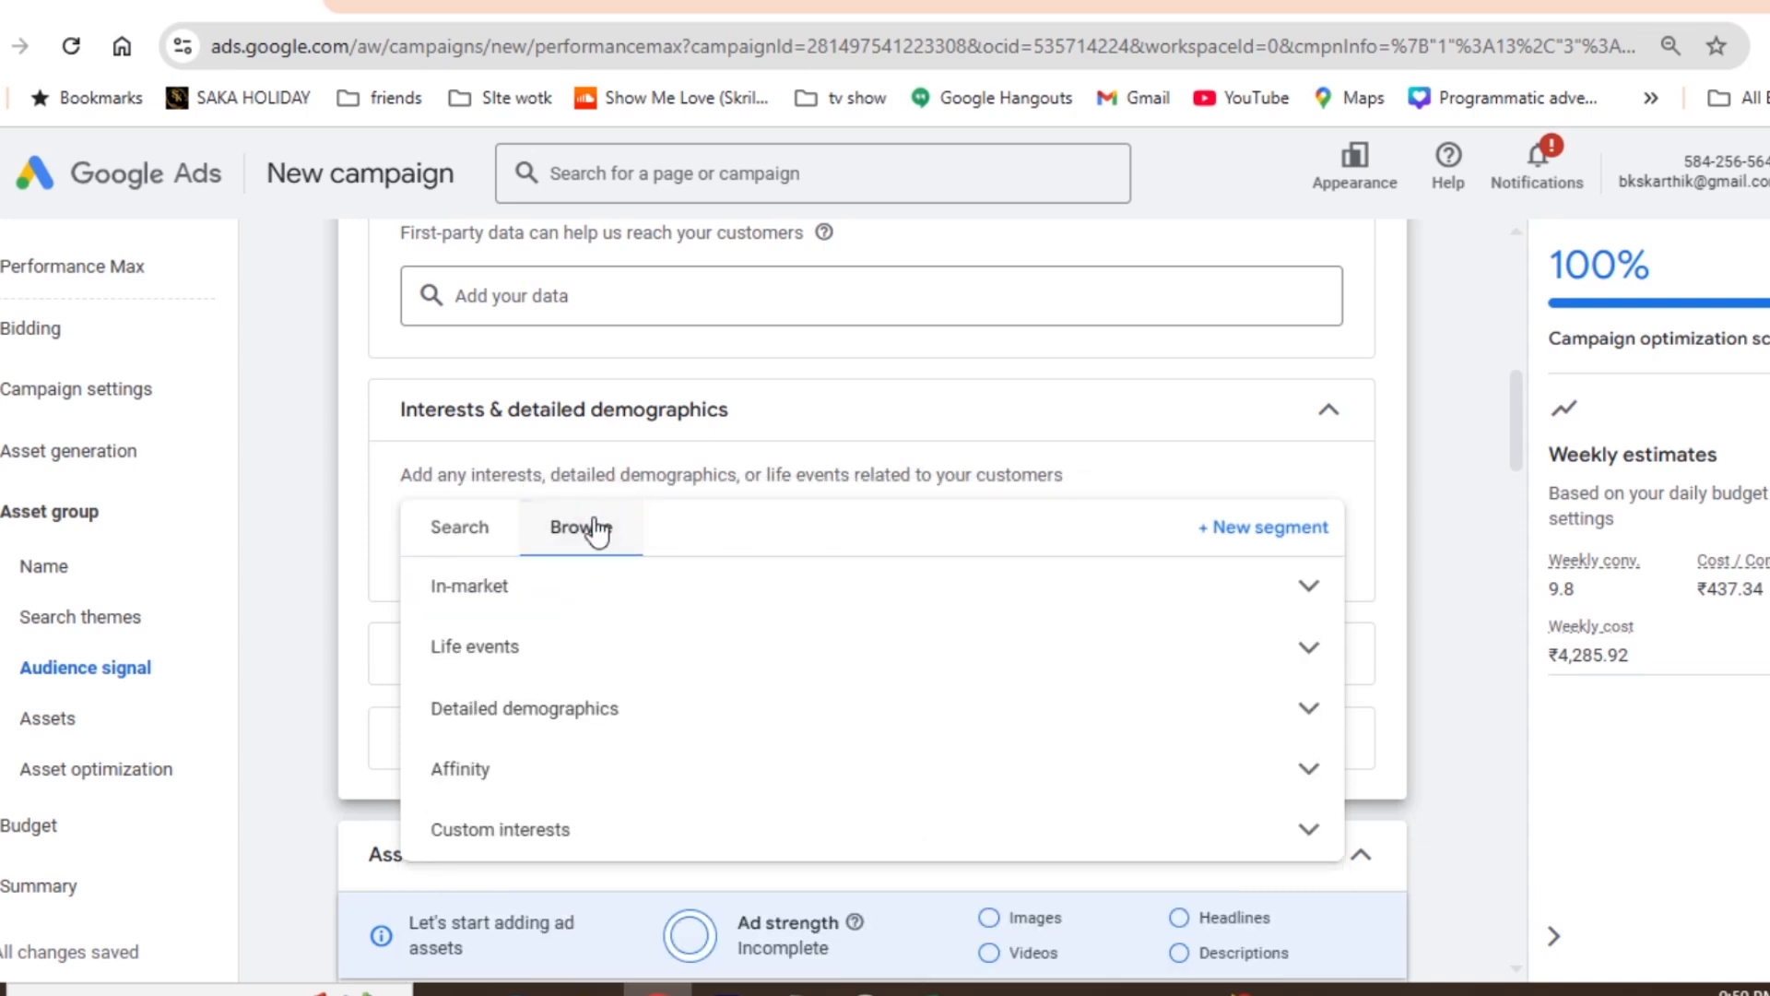
pyautogui.click(460, 544)
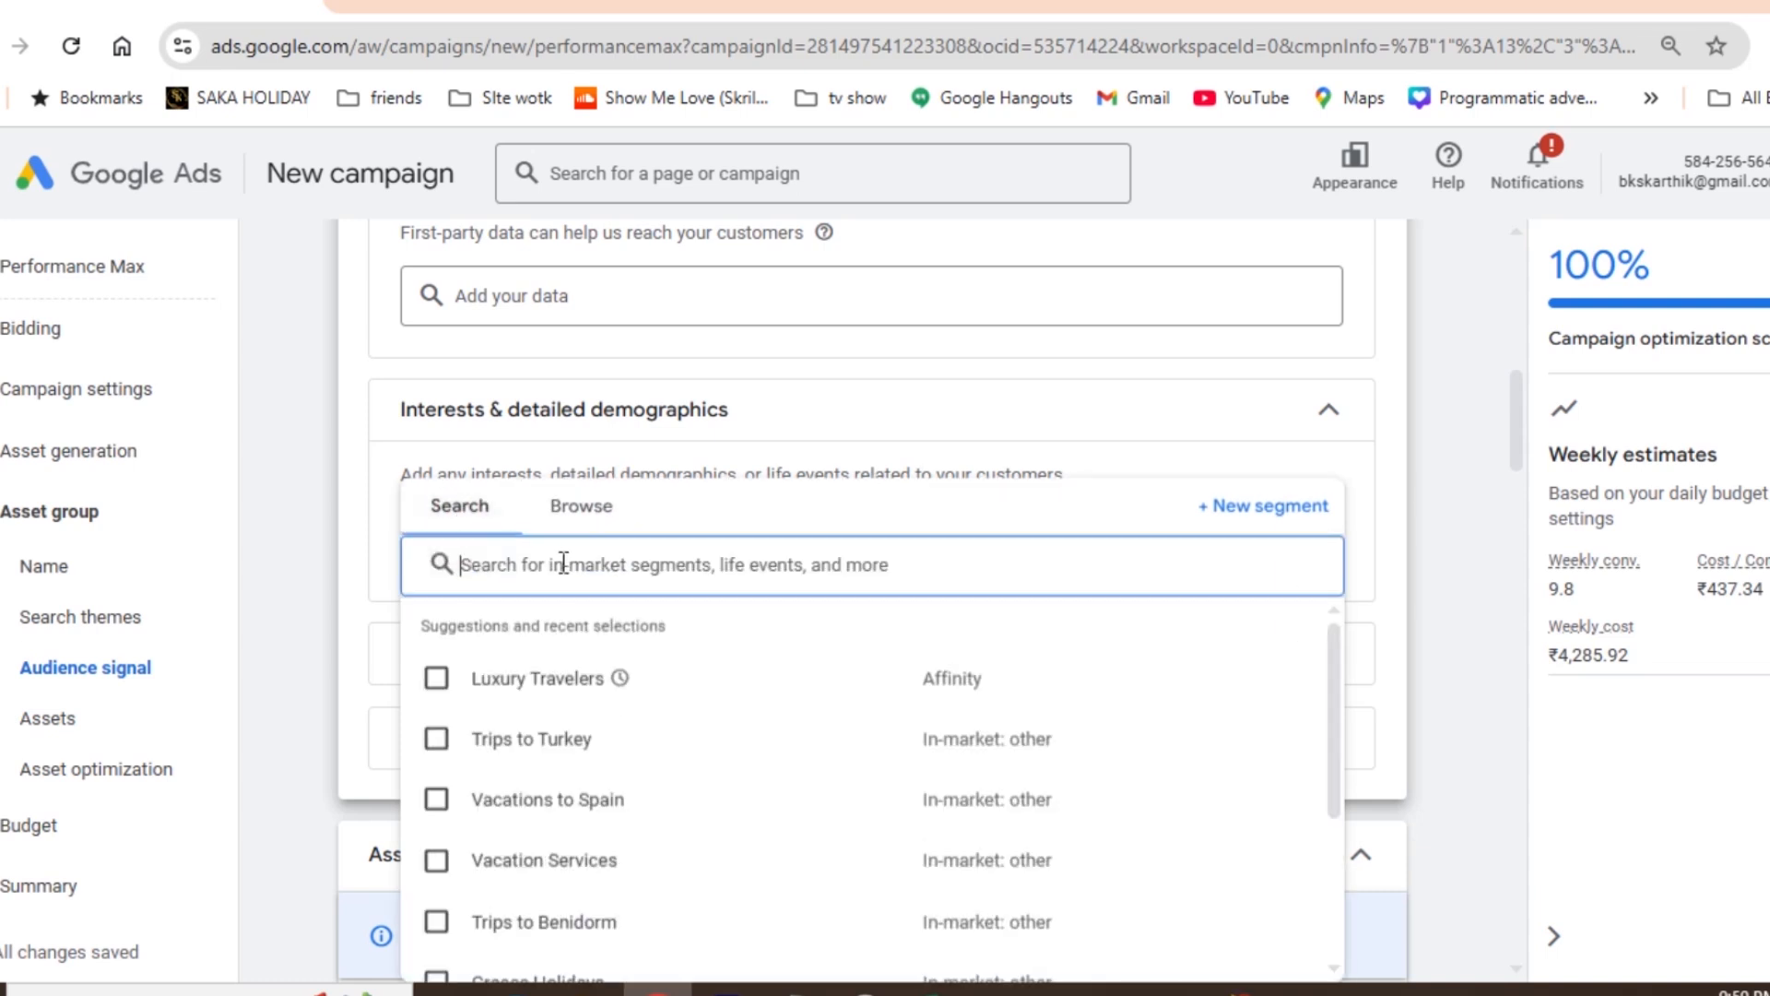
pyautogui.write('tr')
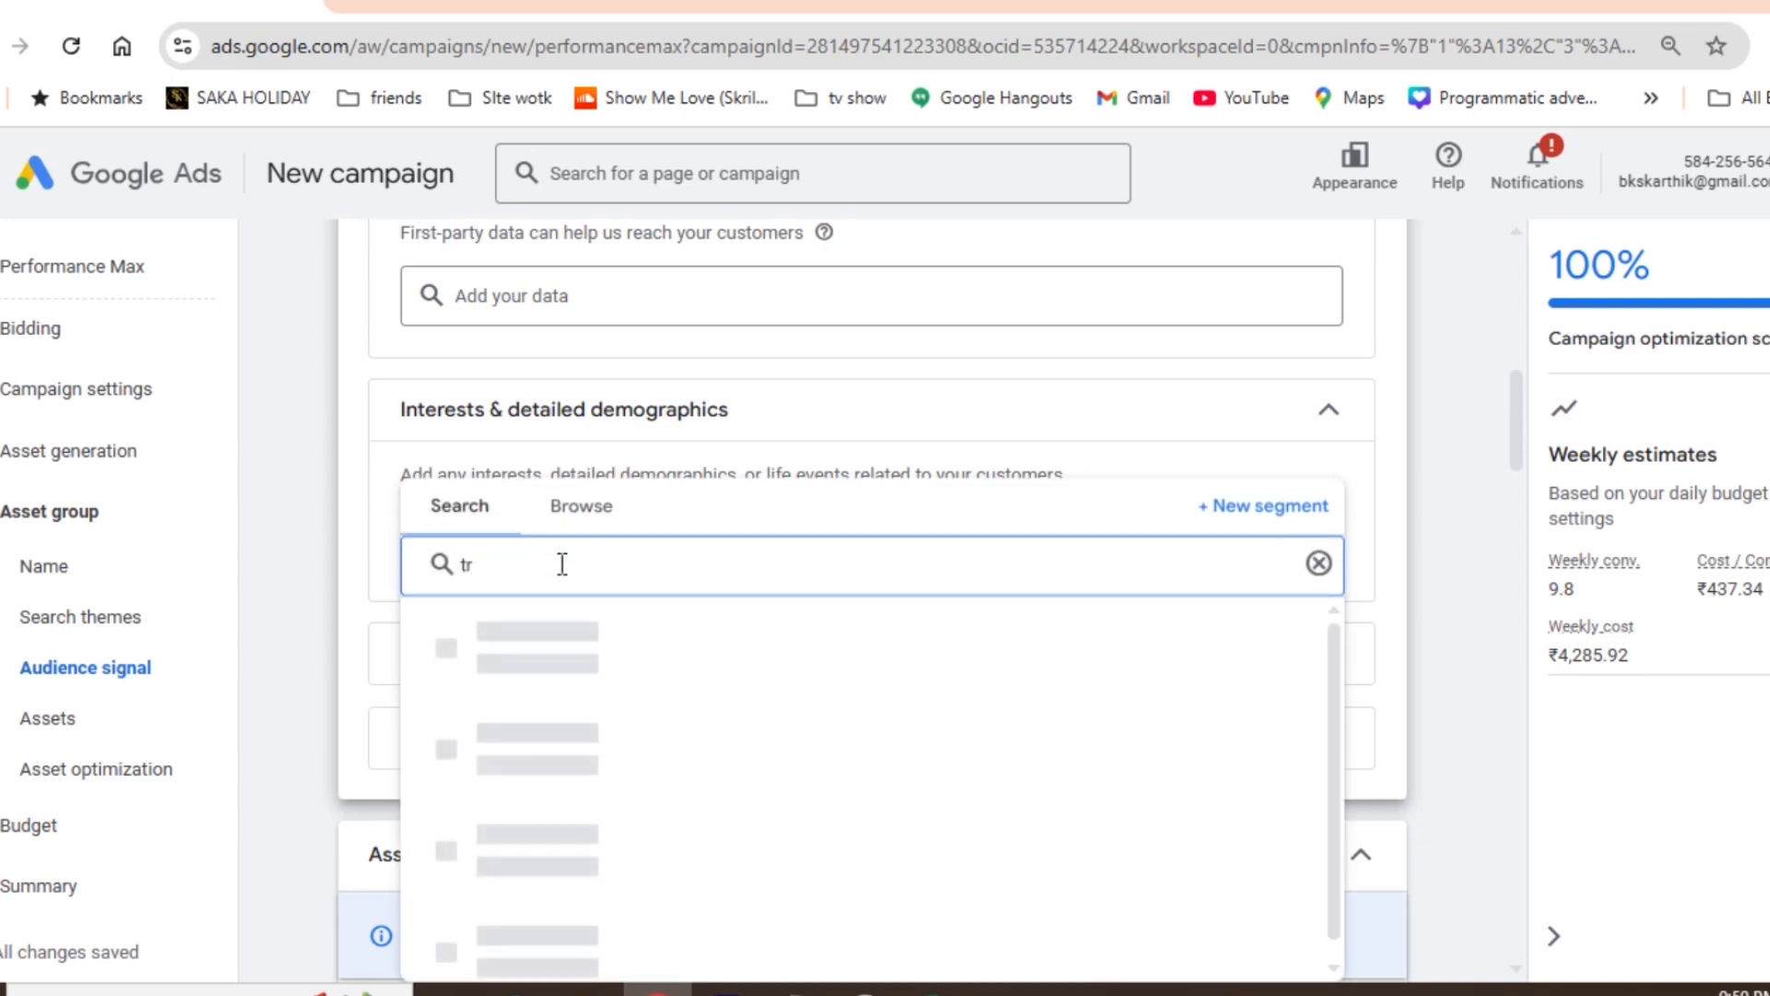
pyautogui.hotkey('ctrl', 'a')
pyautogui.write('travel')
pyautogui.click(437, 677)
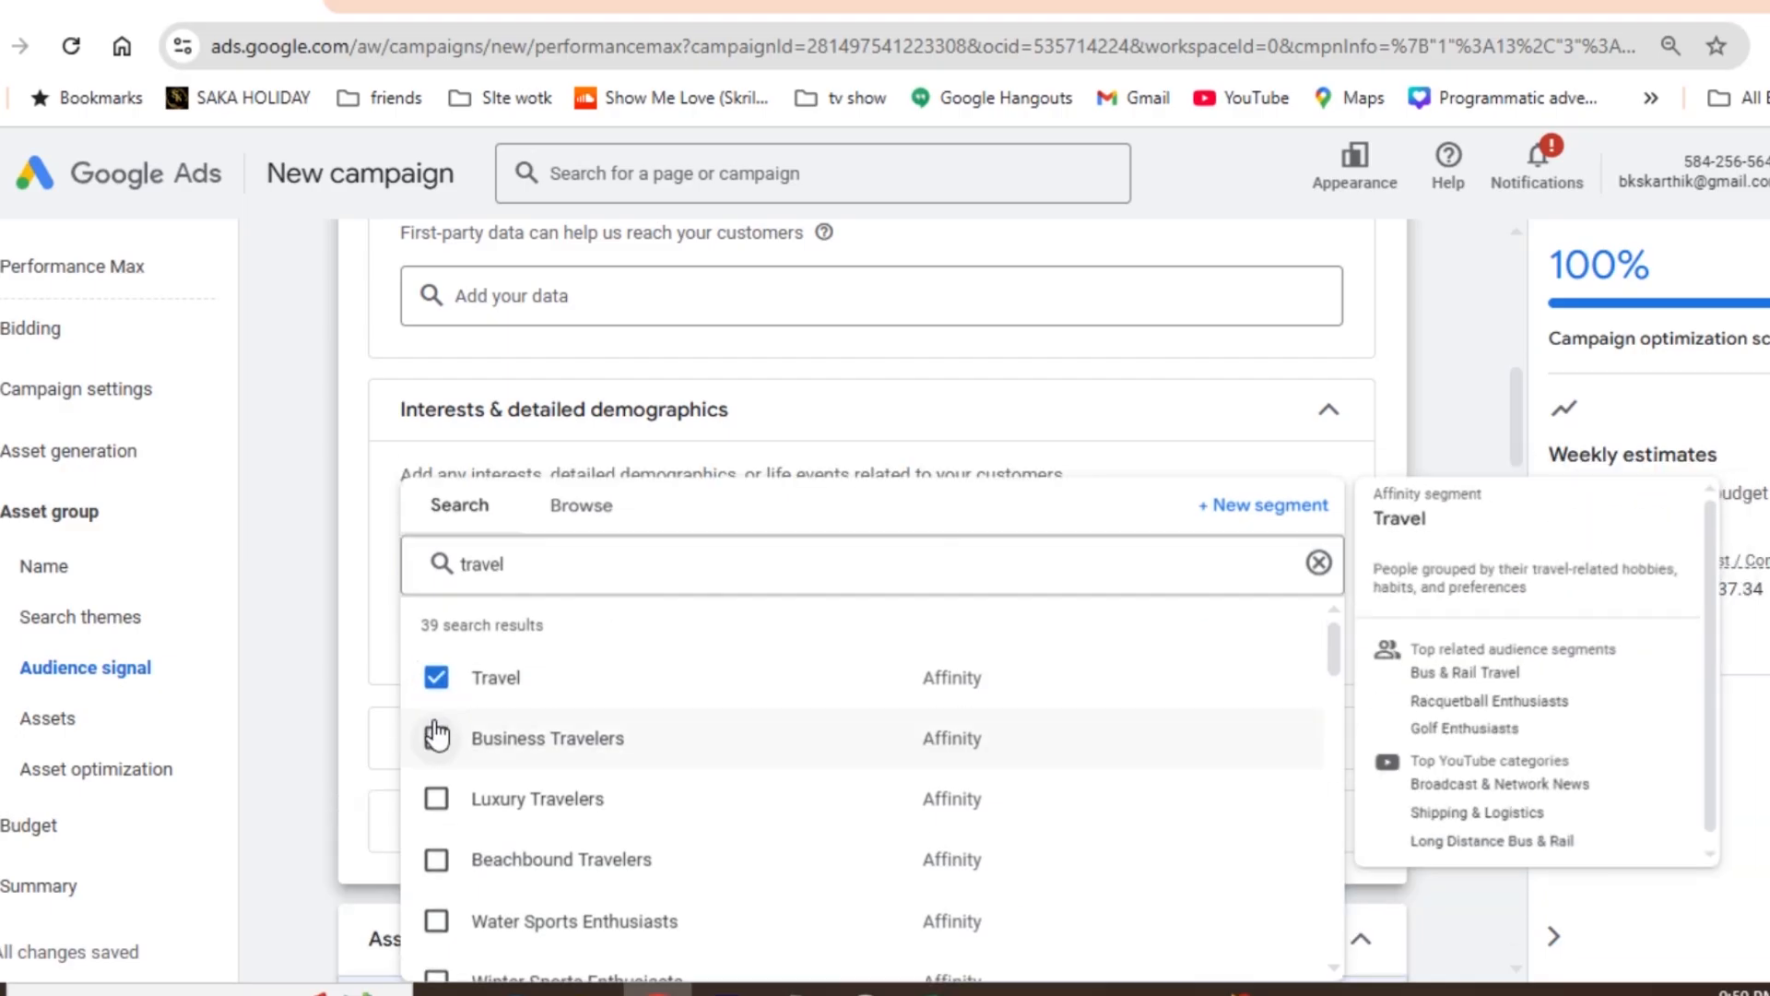
# - Add the Business Travelers, Luxury Travelers and Beachbound Travelers affinity segments to the audience signal
pyautogui.click(436, 736)
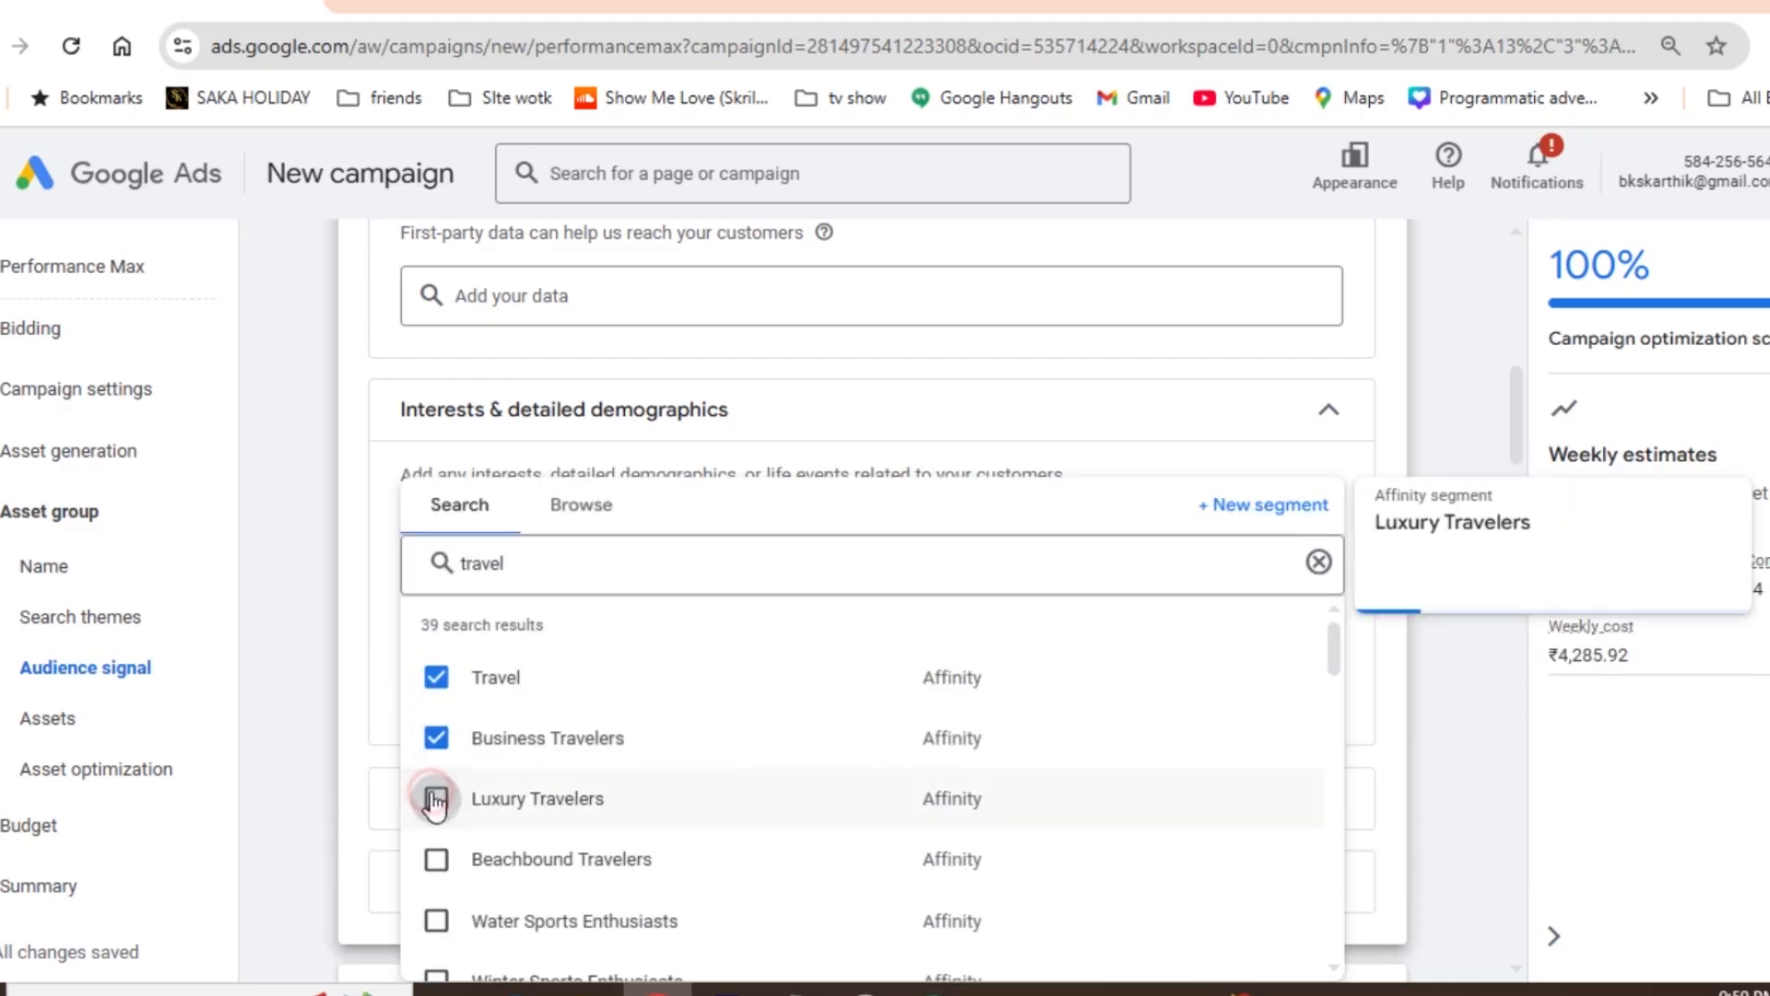
pyautogui.click(435, 798)
pyautogui.click(437, 860)
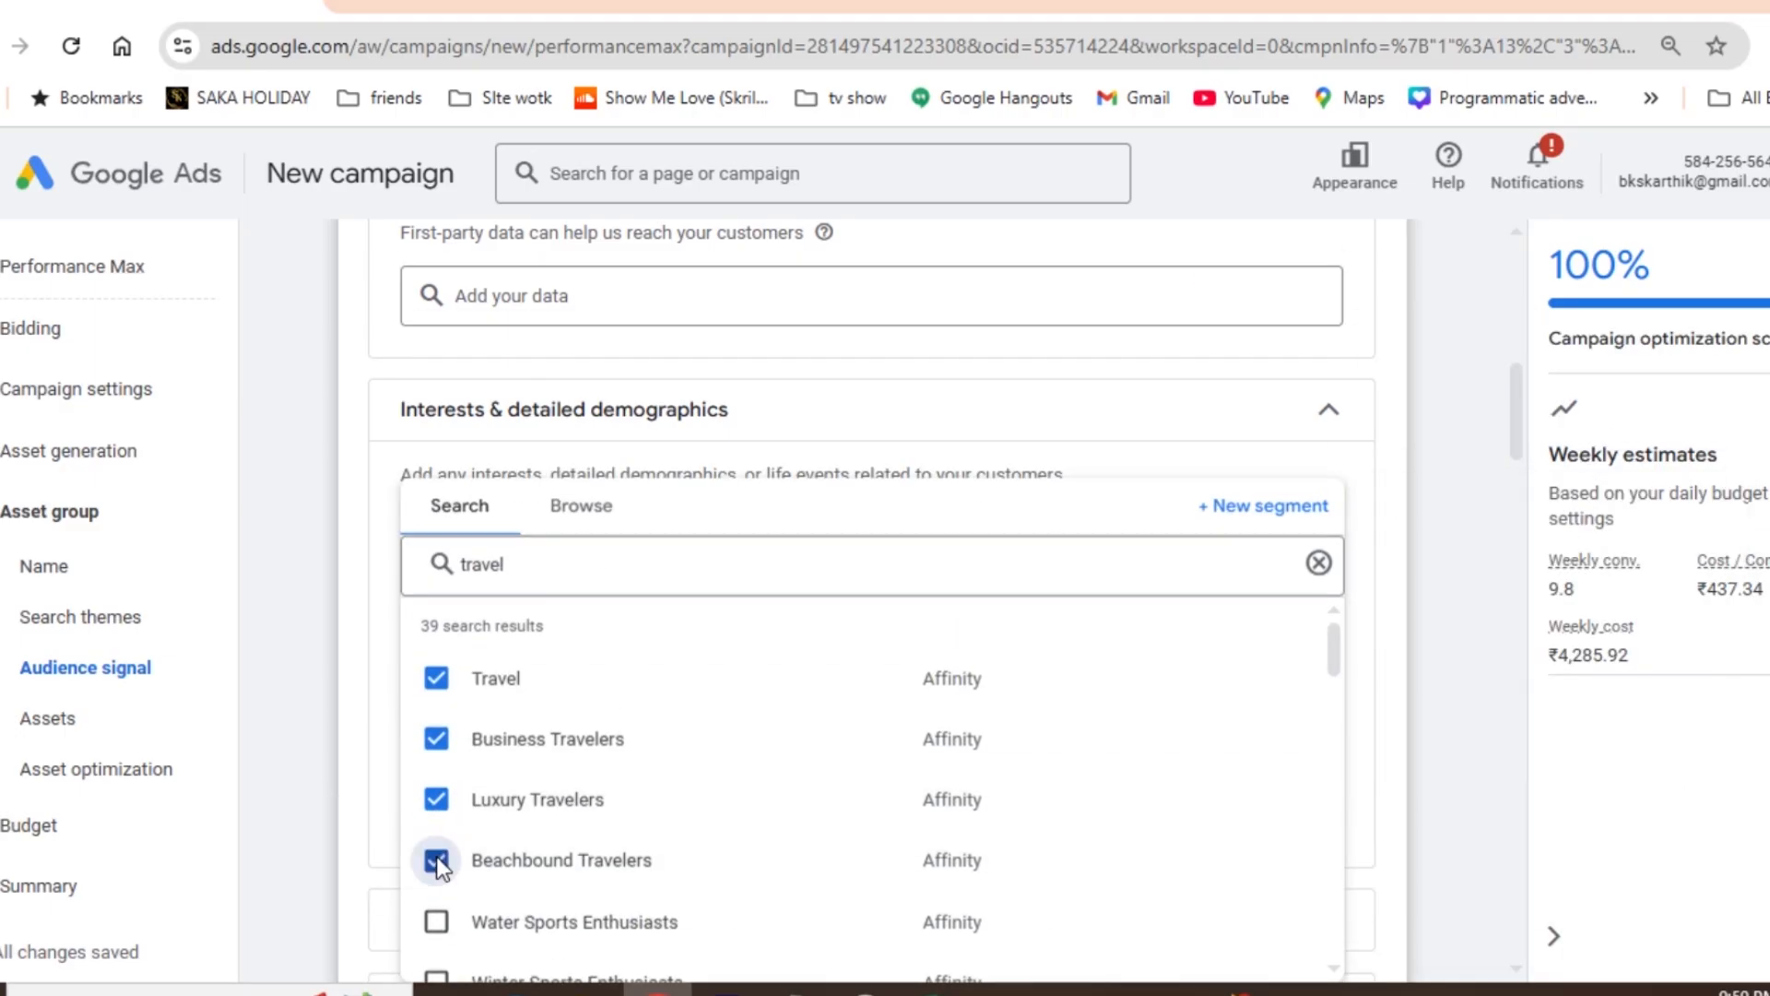
pyautogui.click(1447, 522)
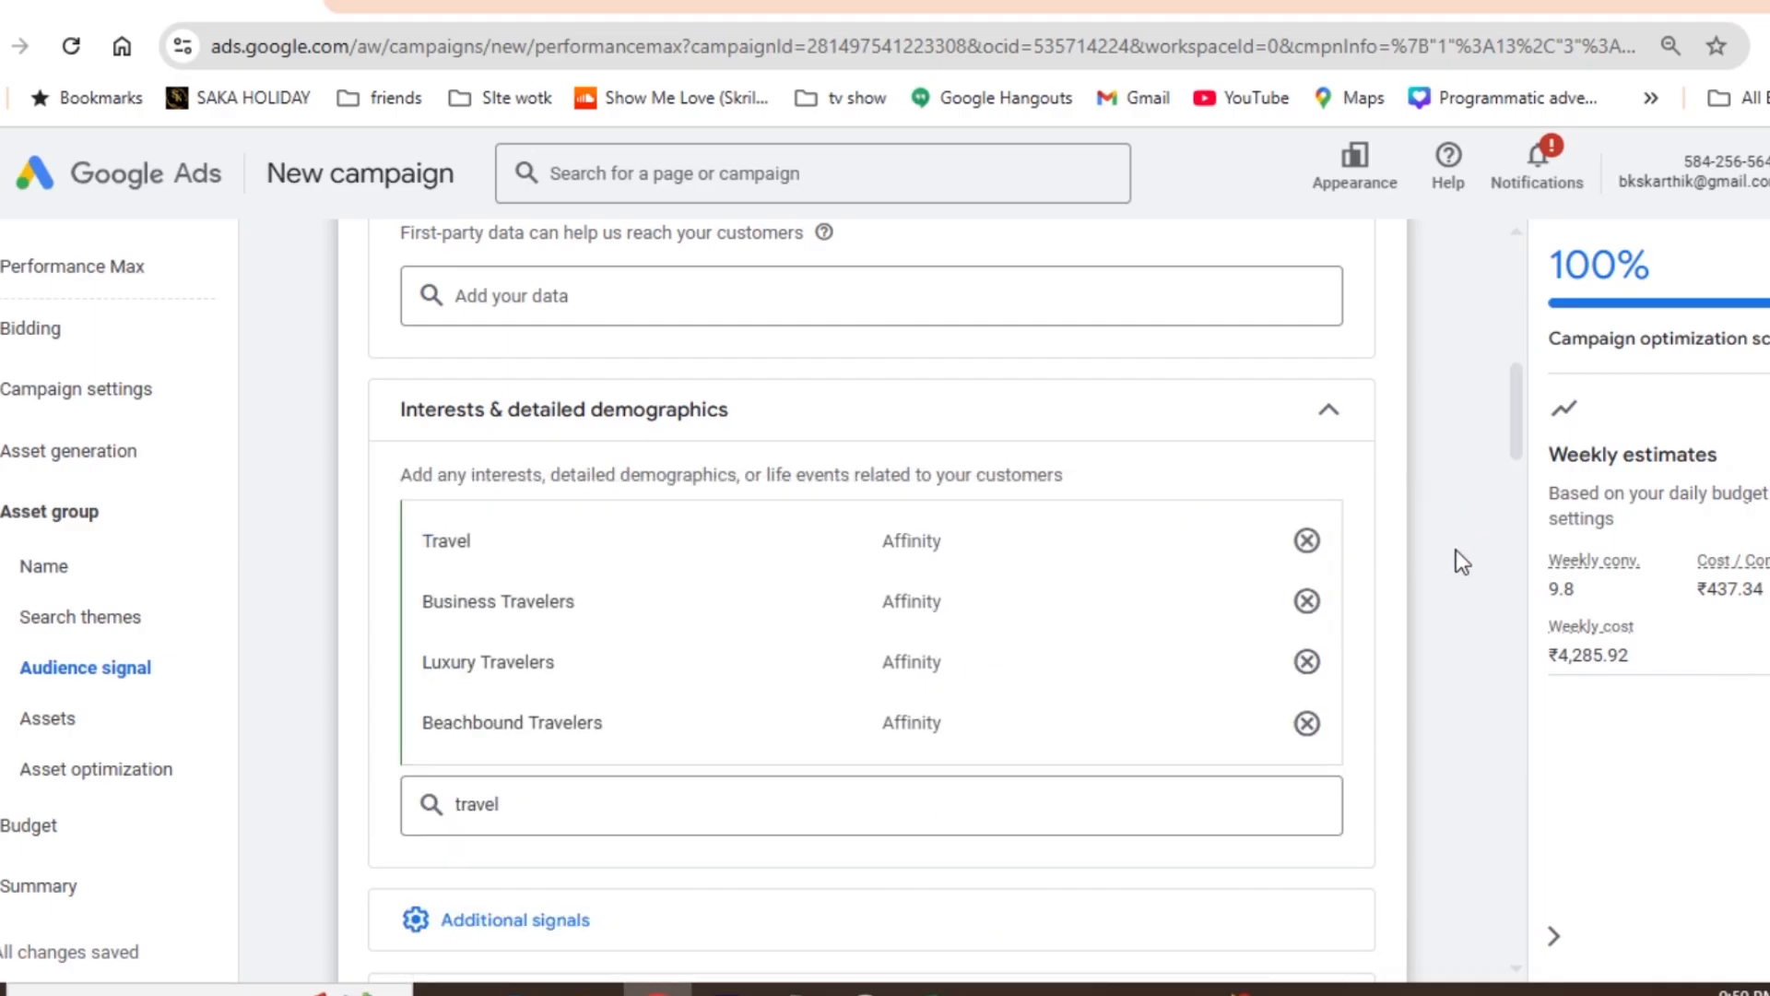
# - Copy "Your Dream Holiday Awaits" from the headlines column of the Excel sheet into the first headline asset in Google Ads
pyautogui.moveTo(1512, 396); pyautogui.dragTo(1519, 502)
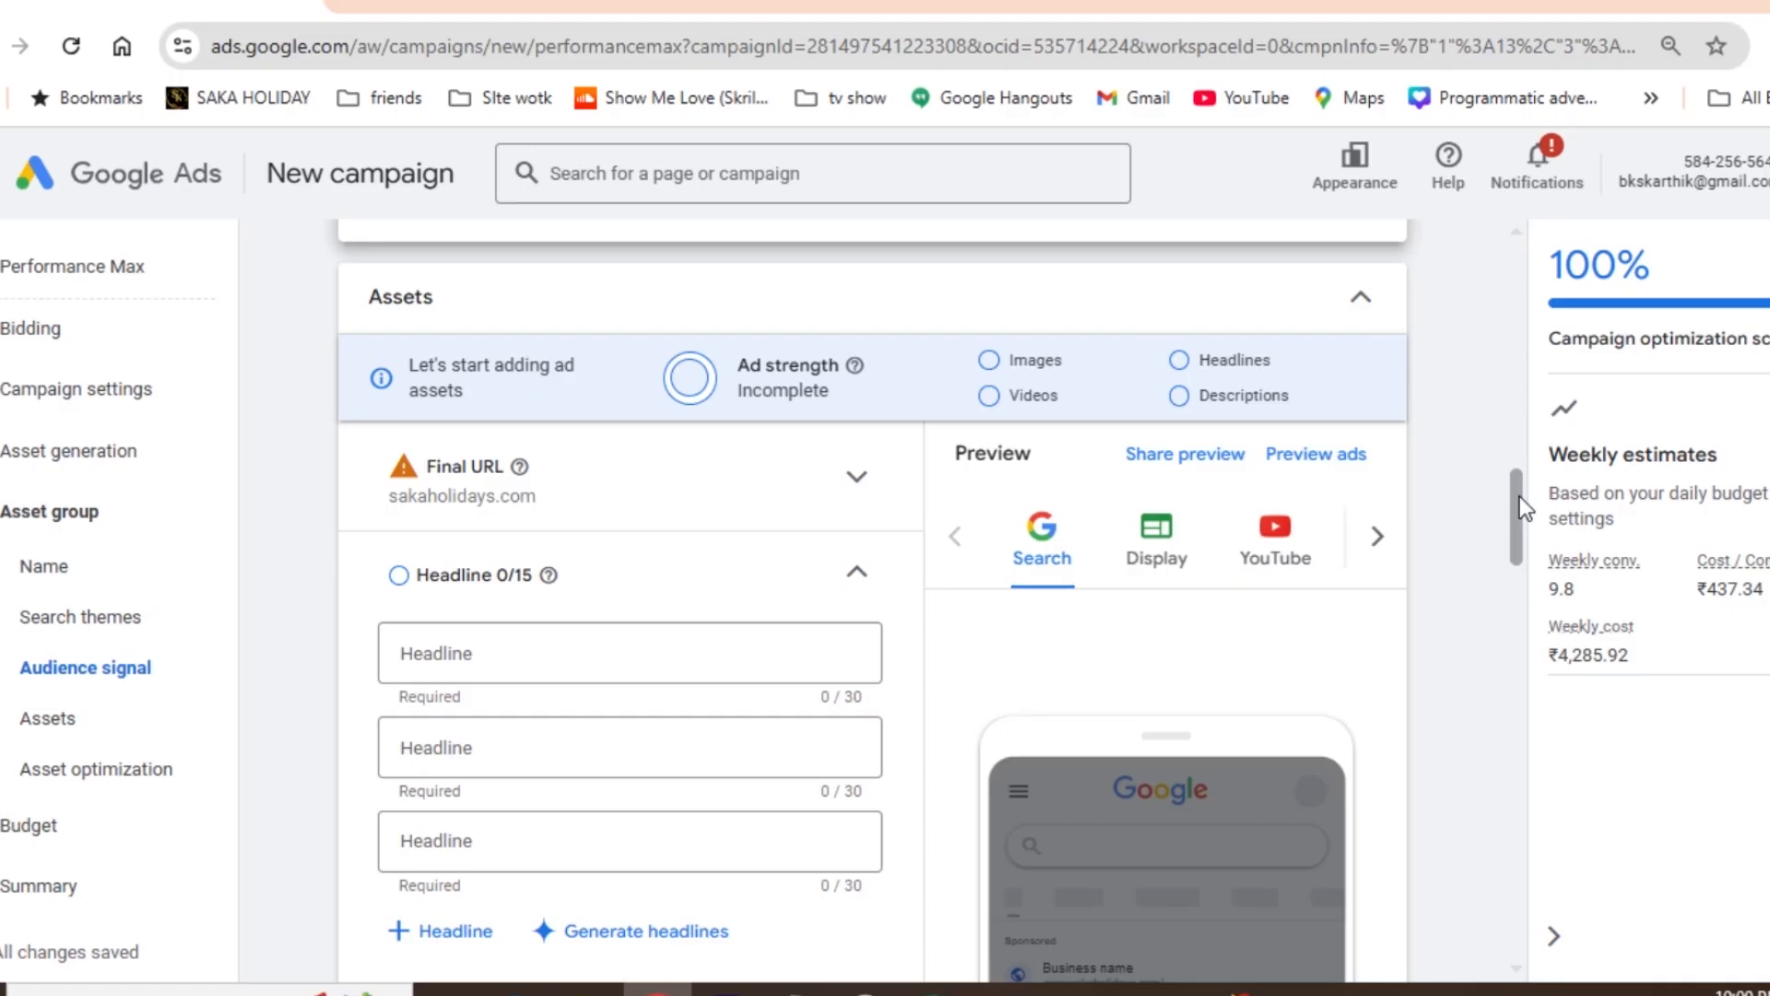
pyautogui.moveTo(1519, 496); pyautogui.dragTo(1518, 512)
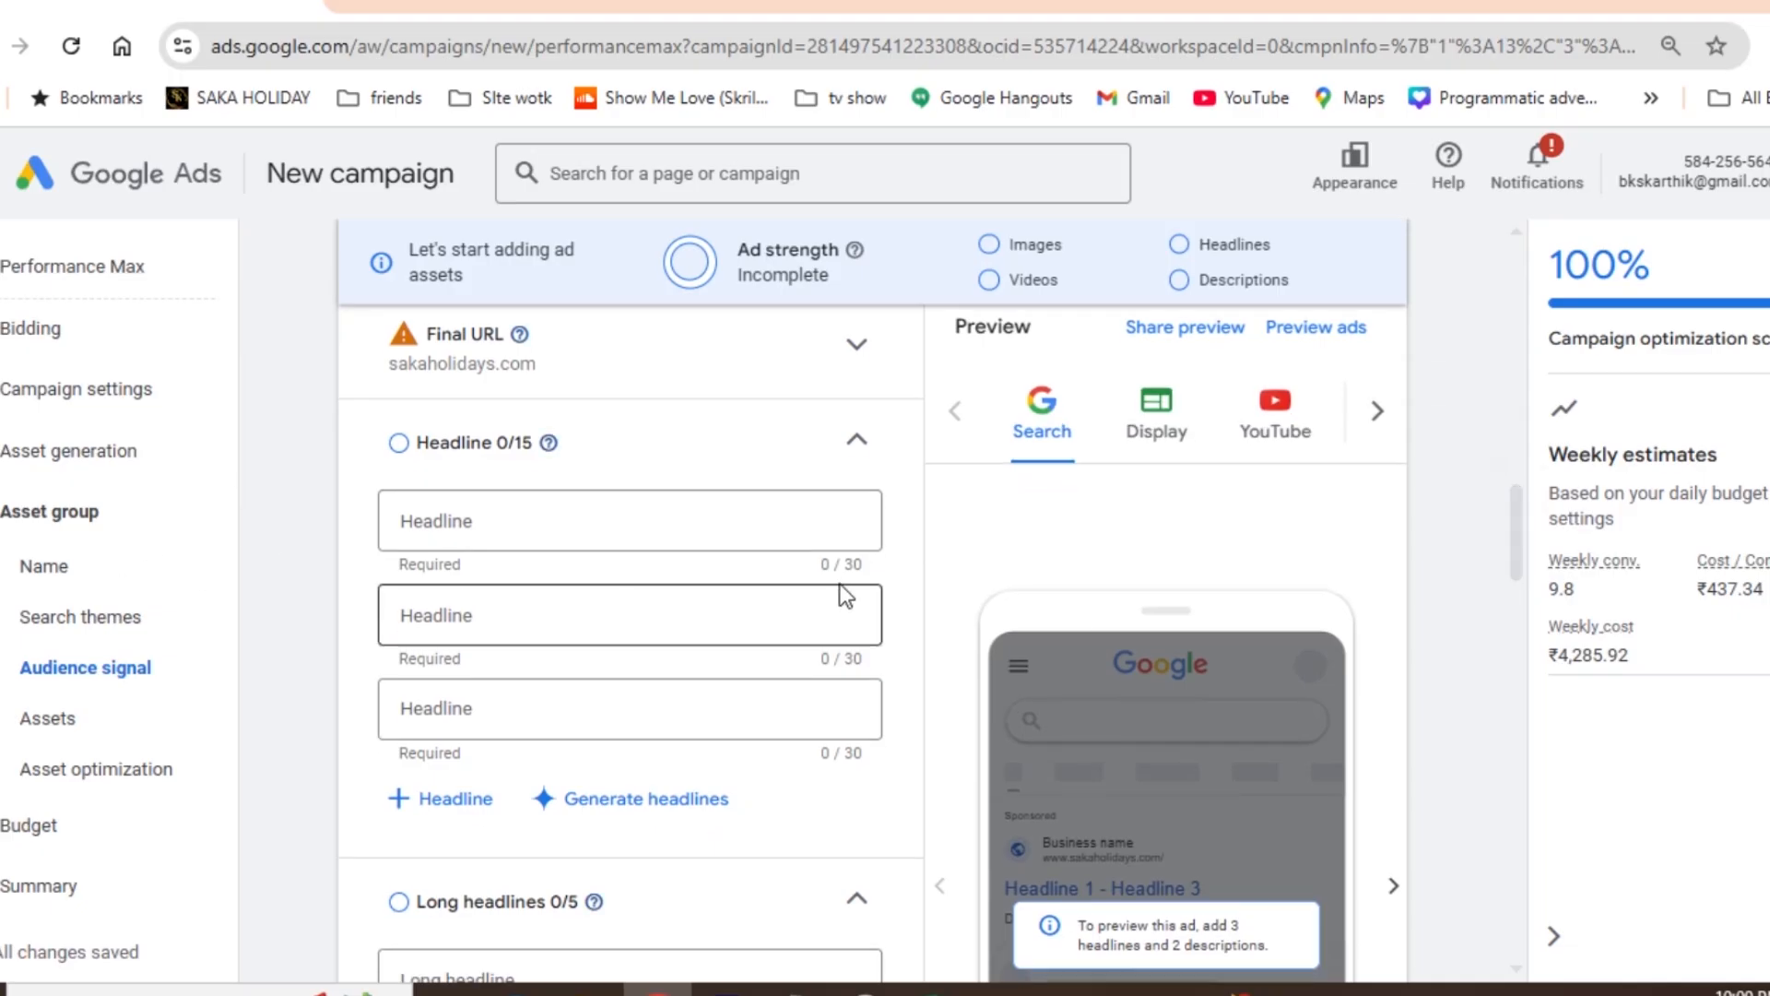
pyautogui.click(473, 510)
pyautogui.hotkey('alt', 'Tab')
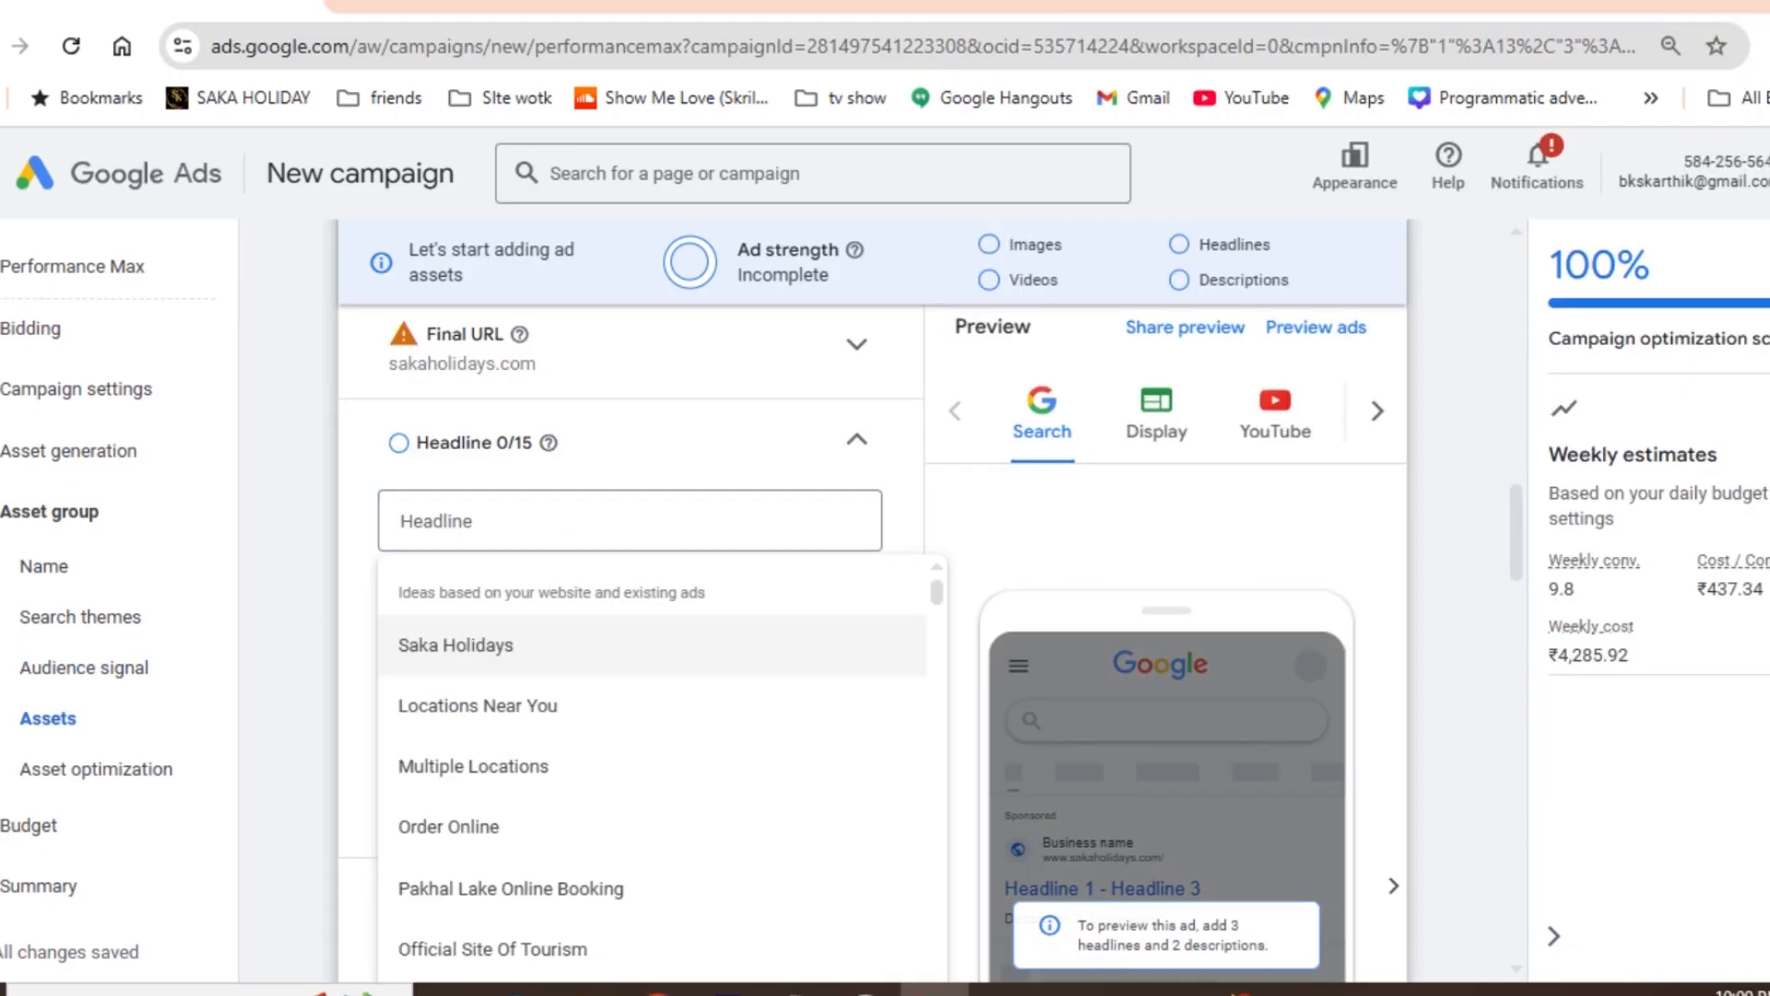
pyautogui.hotkey('alt', 'Tab')
pyautogui.click(107, 278)
pyautogui.press('Up')
pyautogui.press('Up')
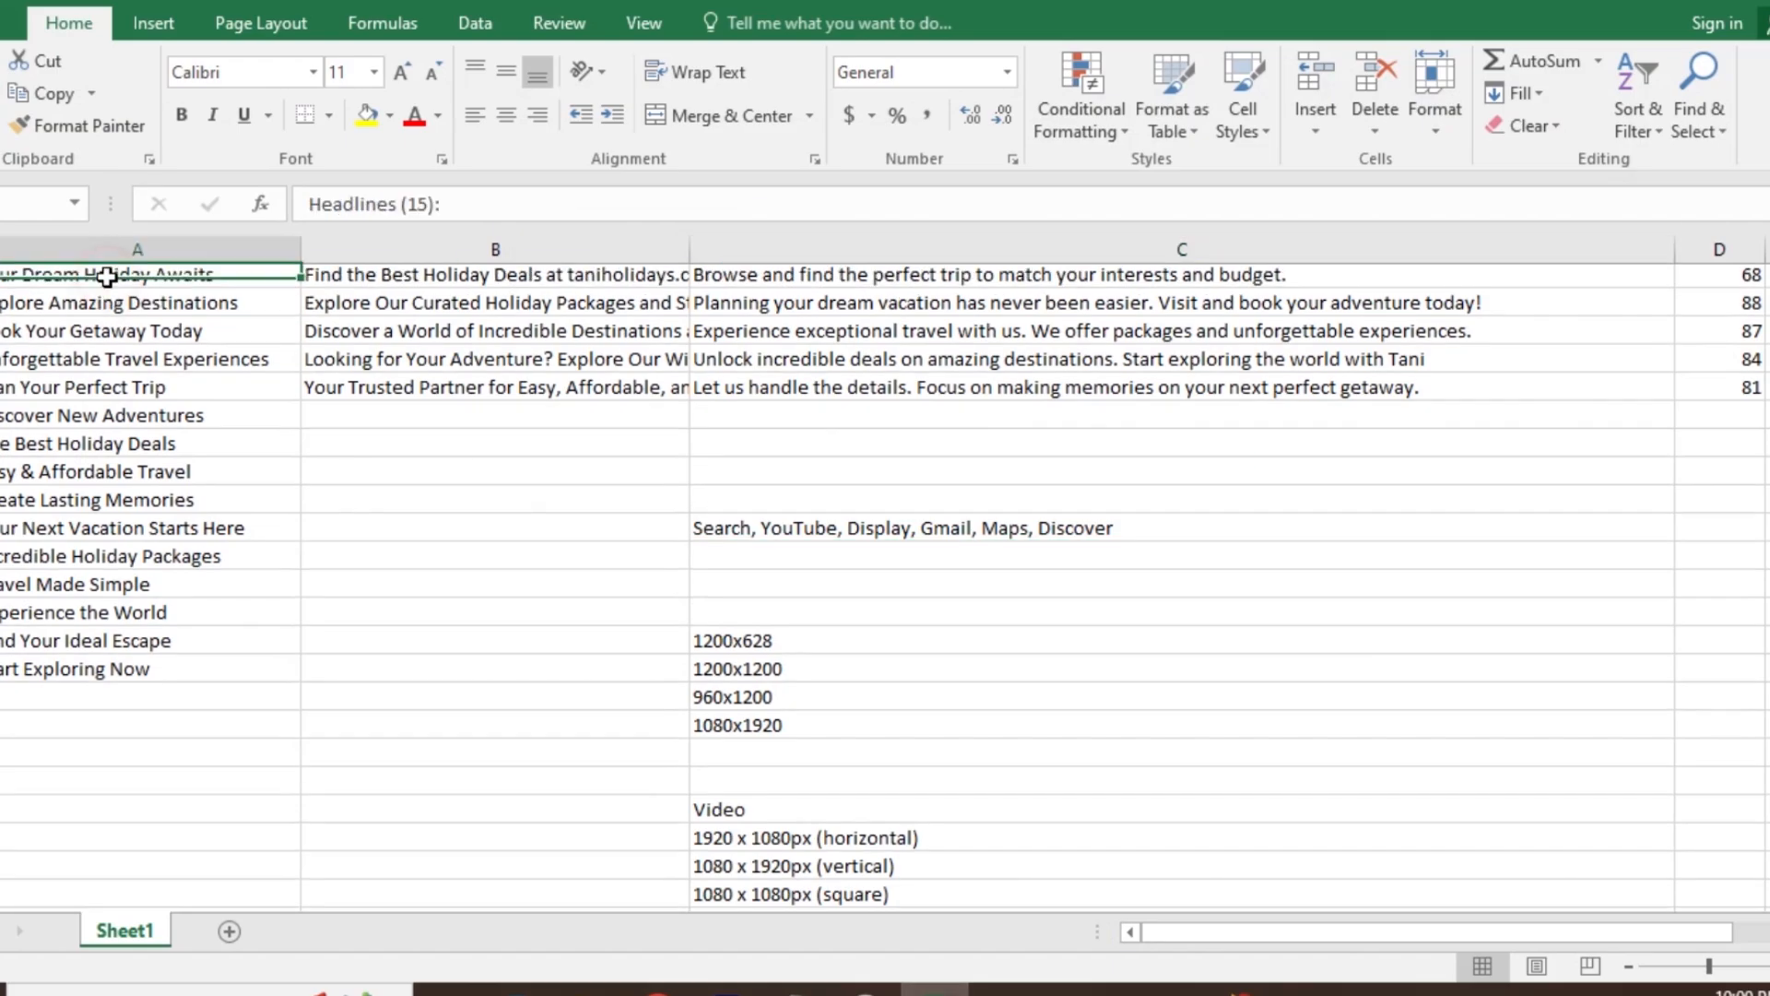
pyautogui.press('Down')
pyautogui.hotkey('ctrl', 'c')
pyautogui.hotkey('alt', 'Tab')
pyautogui.click(410, 518)
pyautogui.hotkey('ctrl', 'v')
# - Copy "Explore Amazing Destinations" from the Excel sheet into the second headline in Google Ads
pyautogui.hotkey('alt', 'Tab')
pyautogui.press('Down')
pyautogui.hotkey('ctrl', 'c')
pyautogui.hotkey('alt', 'Tab')
pyautogui.click(477, 609)
pyautogui.hotkey('ctrl', 'v')
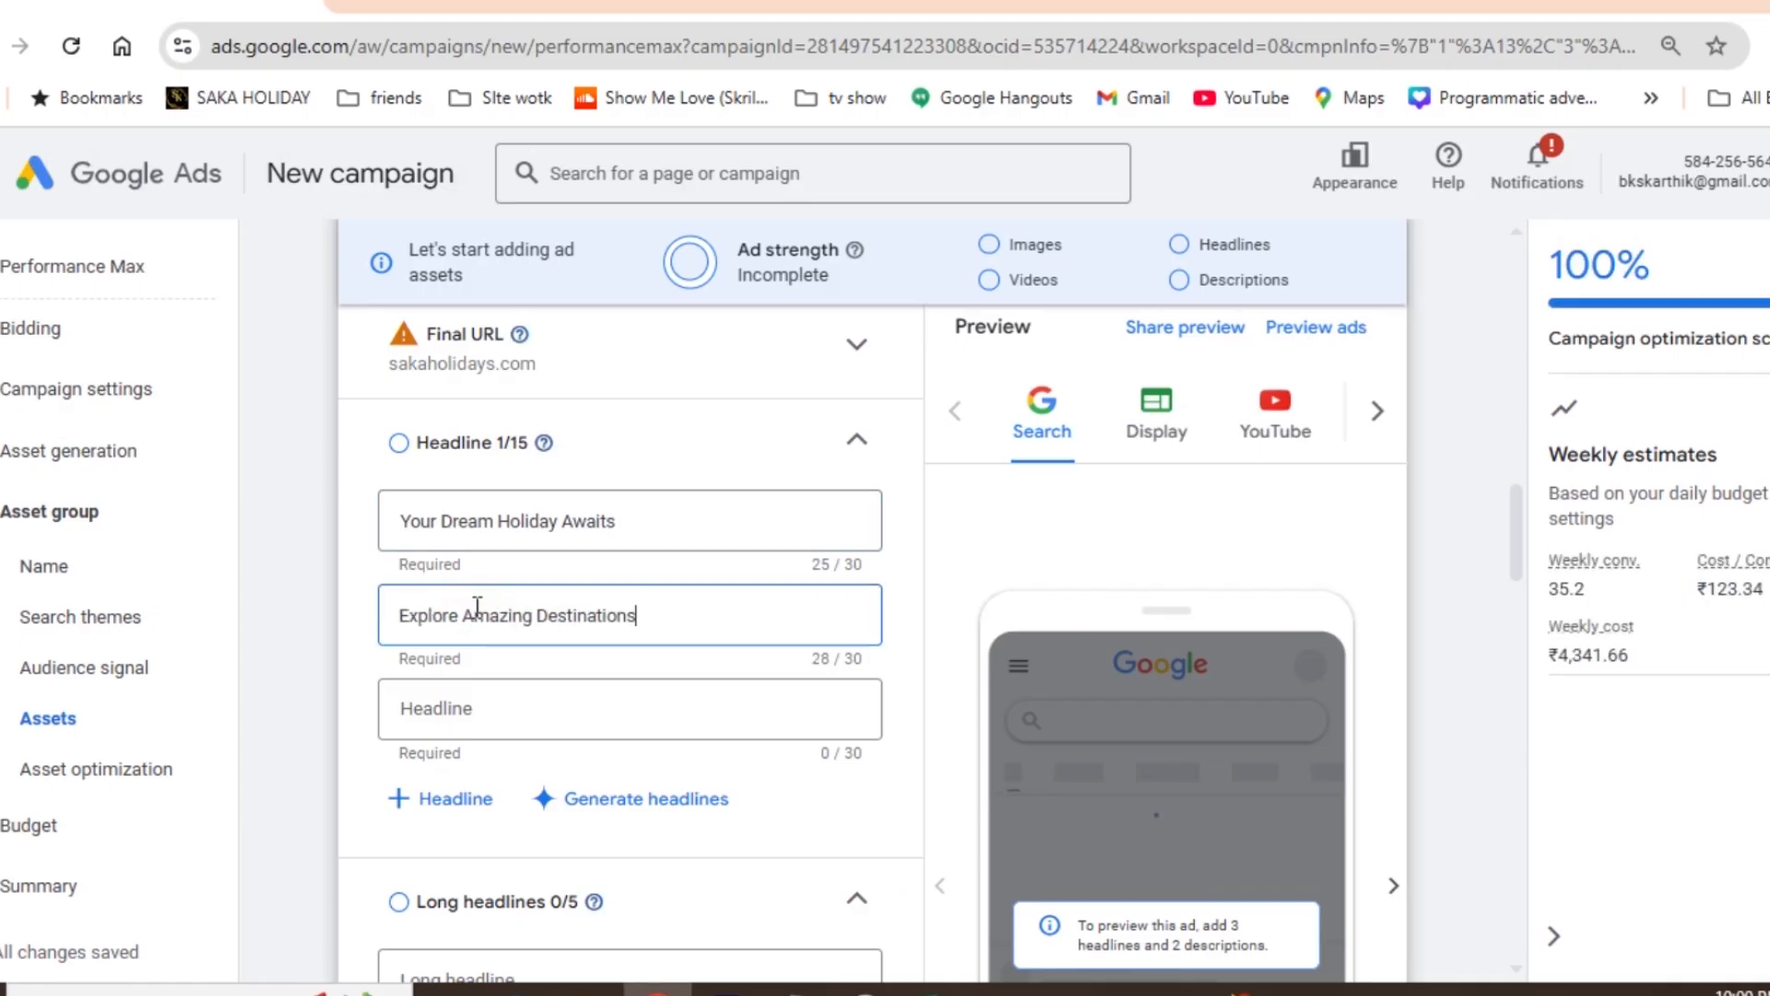
# - Copy "Book Your Getaway Today" from the Excel sheet into the third headline in Google Ads
pyautogui.hotkey('alt', 'Tab')
pyautogui.press('Down')
pyautogui.hotkey('ctrl', 'c')
pyautogui.hotkey('alt', 'Tab')
pyautogui.click(486, 712)
pyautogui.hotkey('ctrl', 'v')
# - Add a fourth headline in Google Ads with "Unforgettable Travel Experiences" copied from the Excel sheet
pyautogui.hotkey('alt', 'Tab')
pyautogui.press('Down')
pyautogui.hotkey('ctrl', 'c')
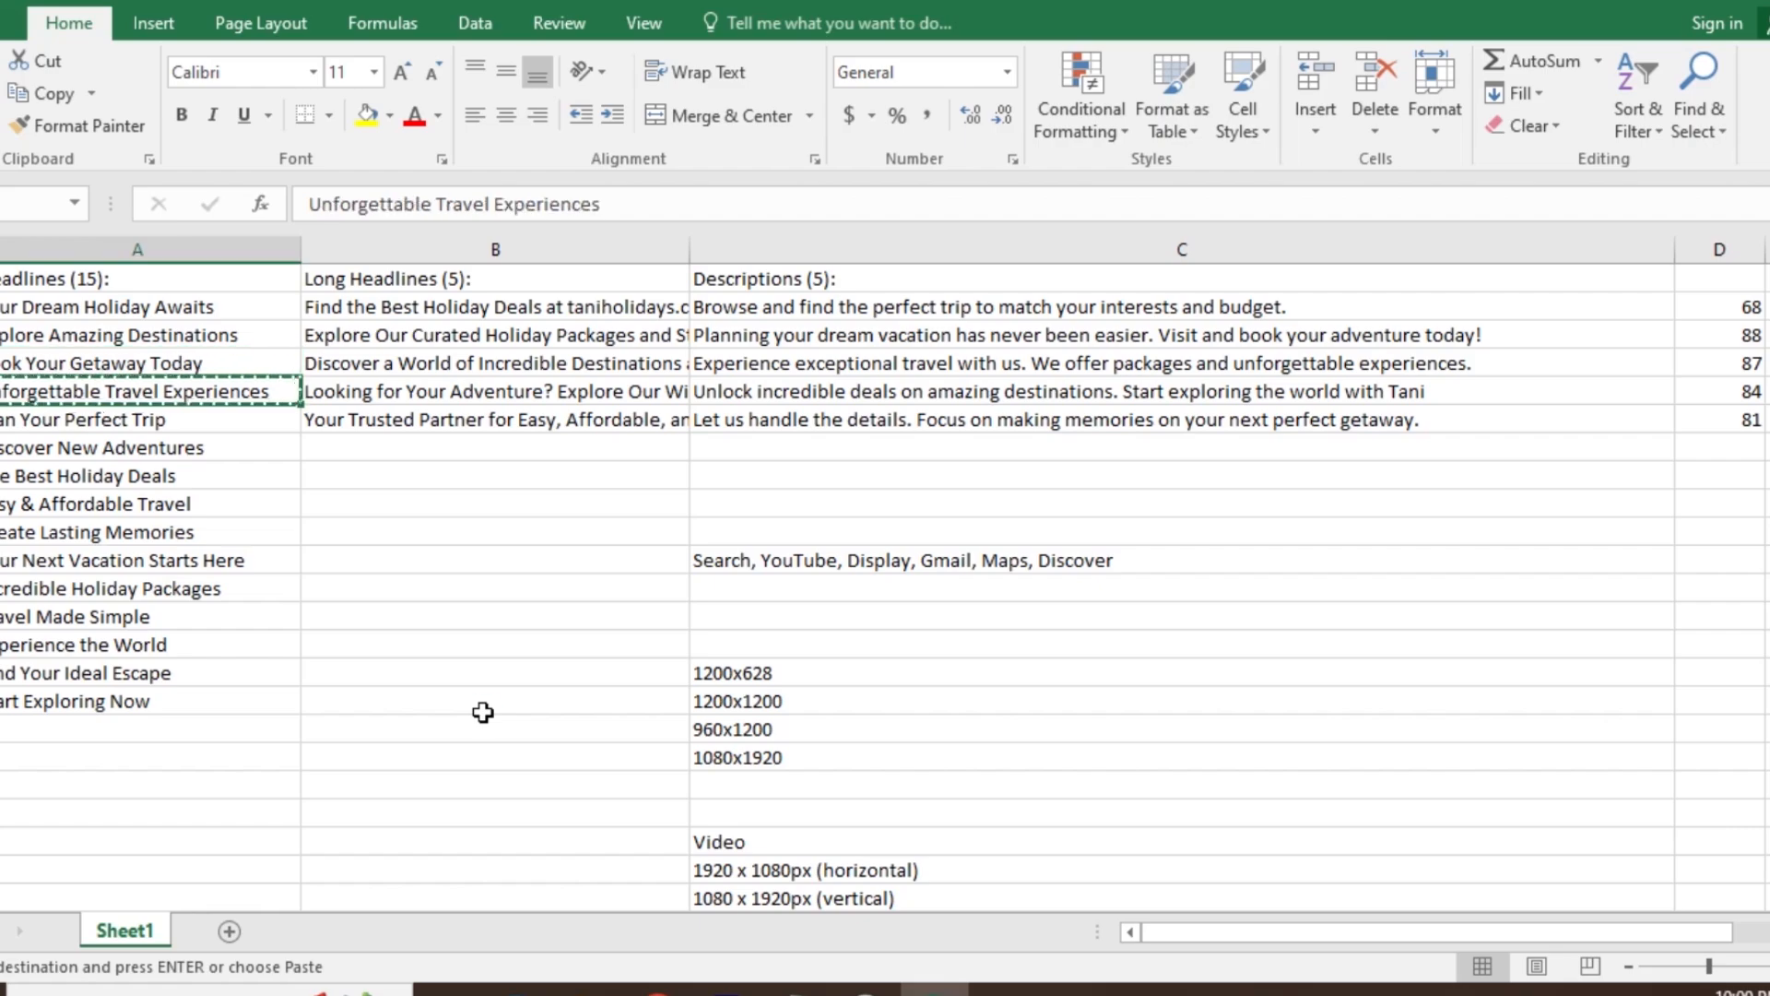
pyautogui.hotkey('alt', 'Tab')
pyautogui.click(467, 802)
pyautogui.hotkey('ctrl', 'v')
# - Shorten the fourth headline to "Unforgettable Travel" and enter "Plan Your Perfect Trip" from the Excel sheet as the fifth
pyautogui.hotkey('alt', 'Tab')
pyautogui.press('Down')
pyautogui.press('Down')
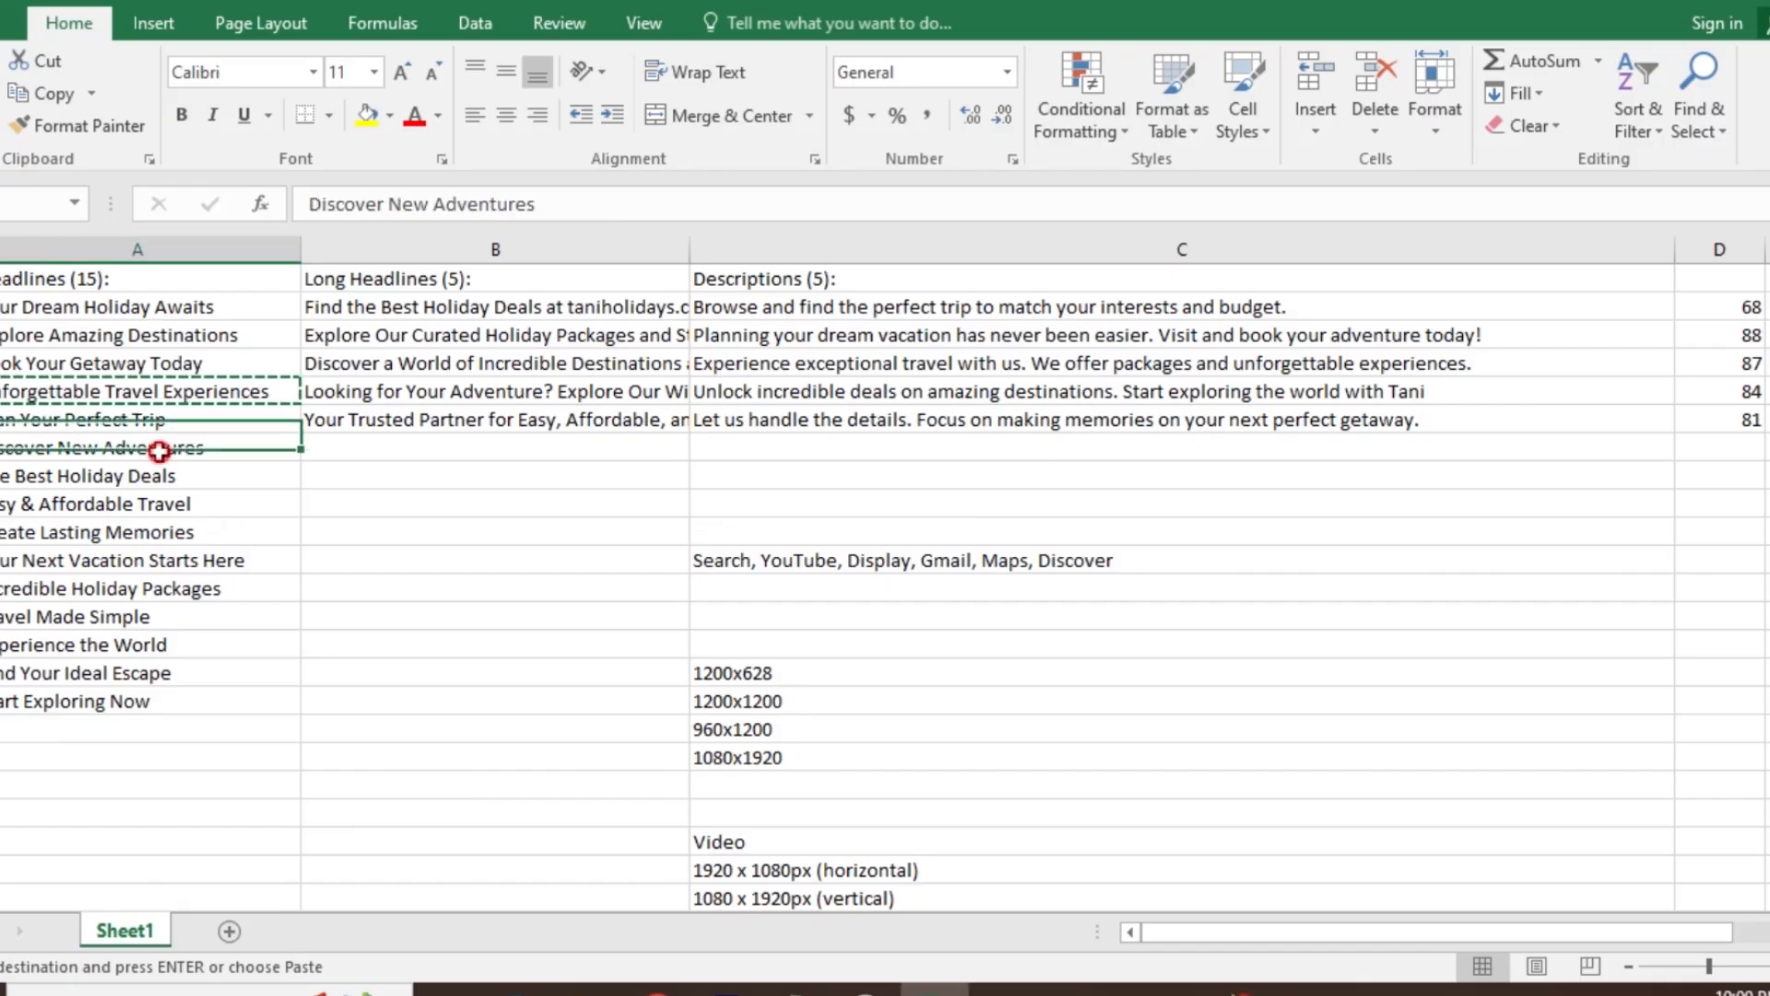
pyautogui.click(118, 423)
pyautogui.hotkey('ctrl', 'c')
pyautogui.hotkey('alt', 'Tab')
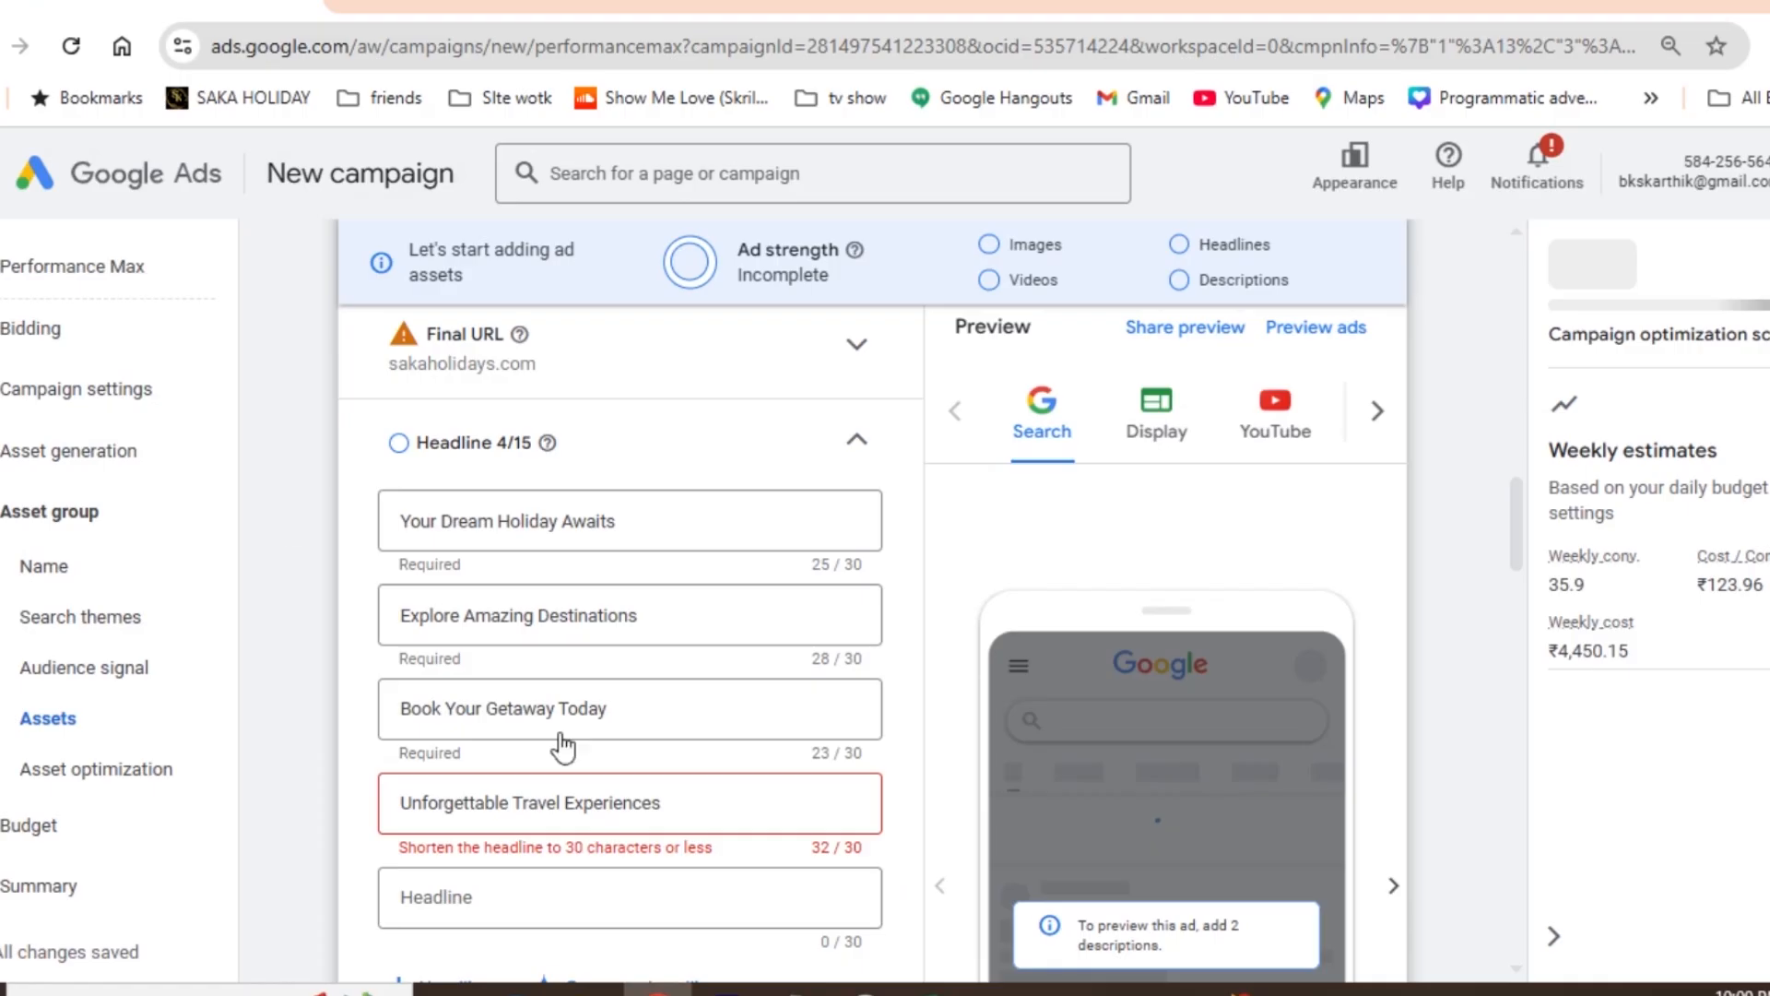
pyautogui.doubleClick(616, 804)
pyautogui.press('BackSpace')
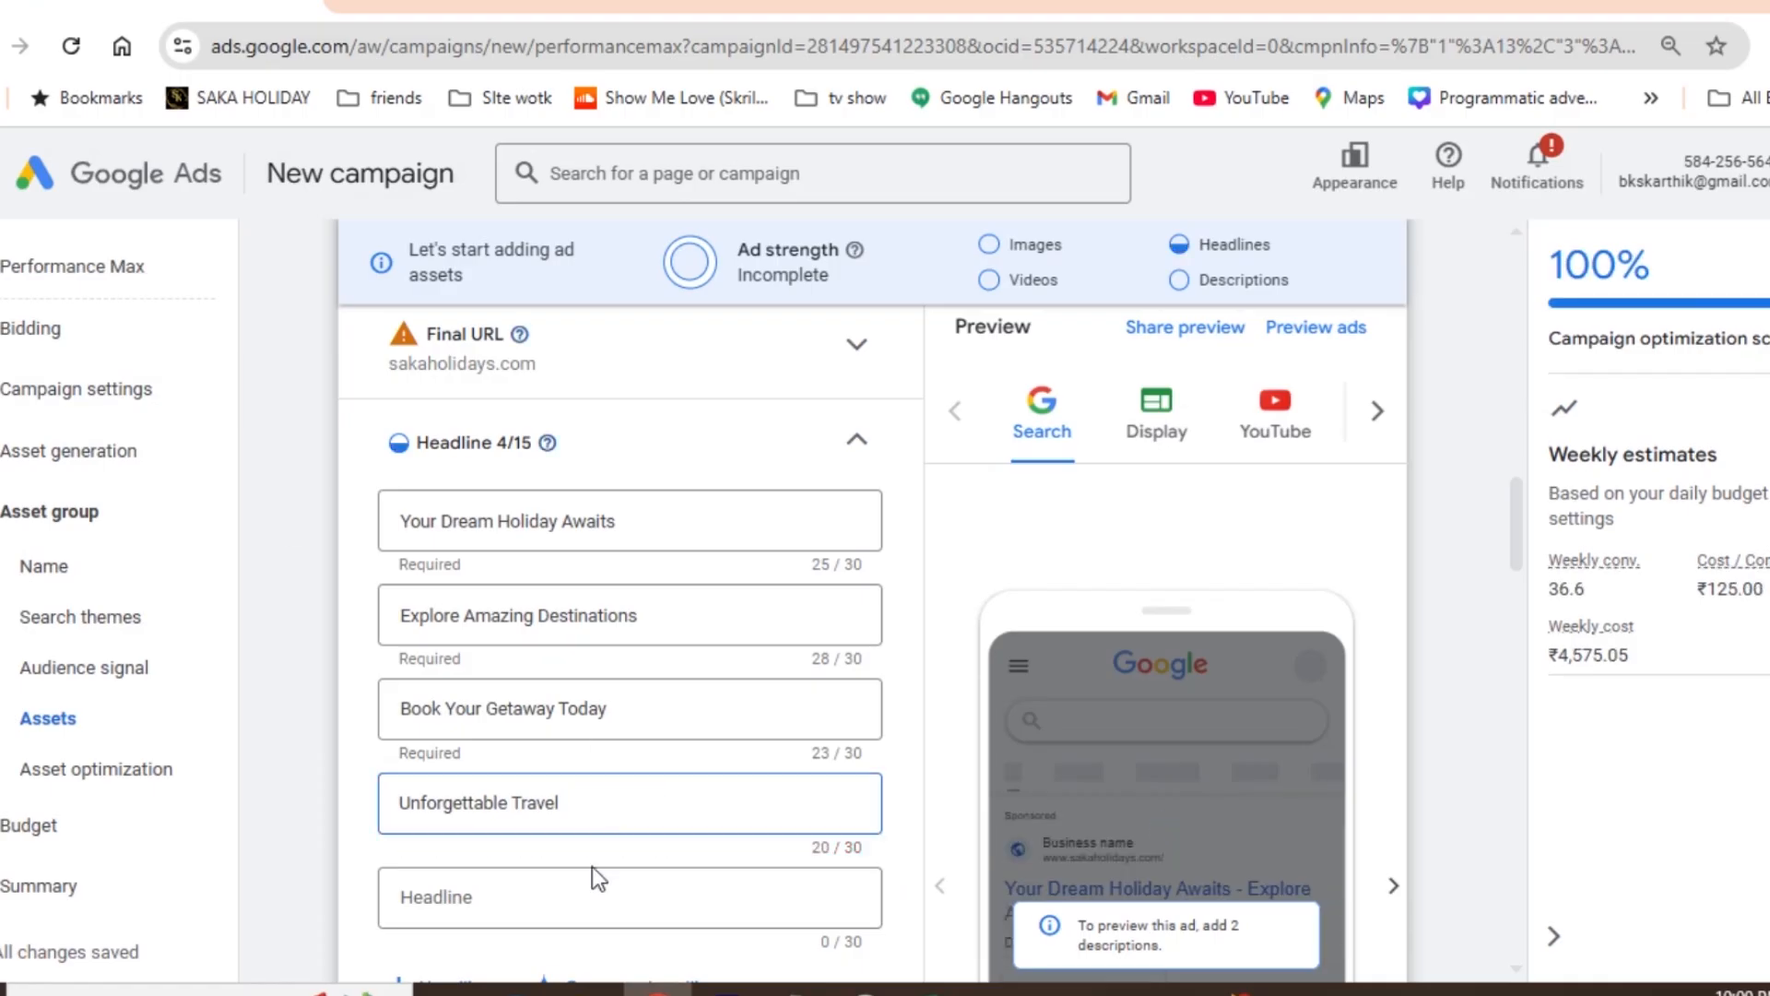
pyautogui.click(532, 902)
pyautogui.hotkey('ctrl', 'v')
# - Copy "Discover New Adventures" from the Excel sheet into the sixth headline in Google Ads
pyautogui.hotkey('alt', 'Tab')
pyautogui.press('Down')
pyautogui.hotkey('ctrl', 'c')
pyautogui.hotkey('alt', 'Tab')
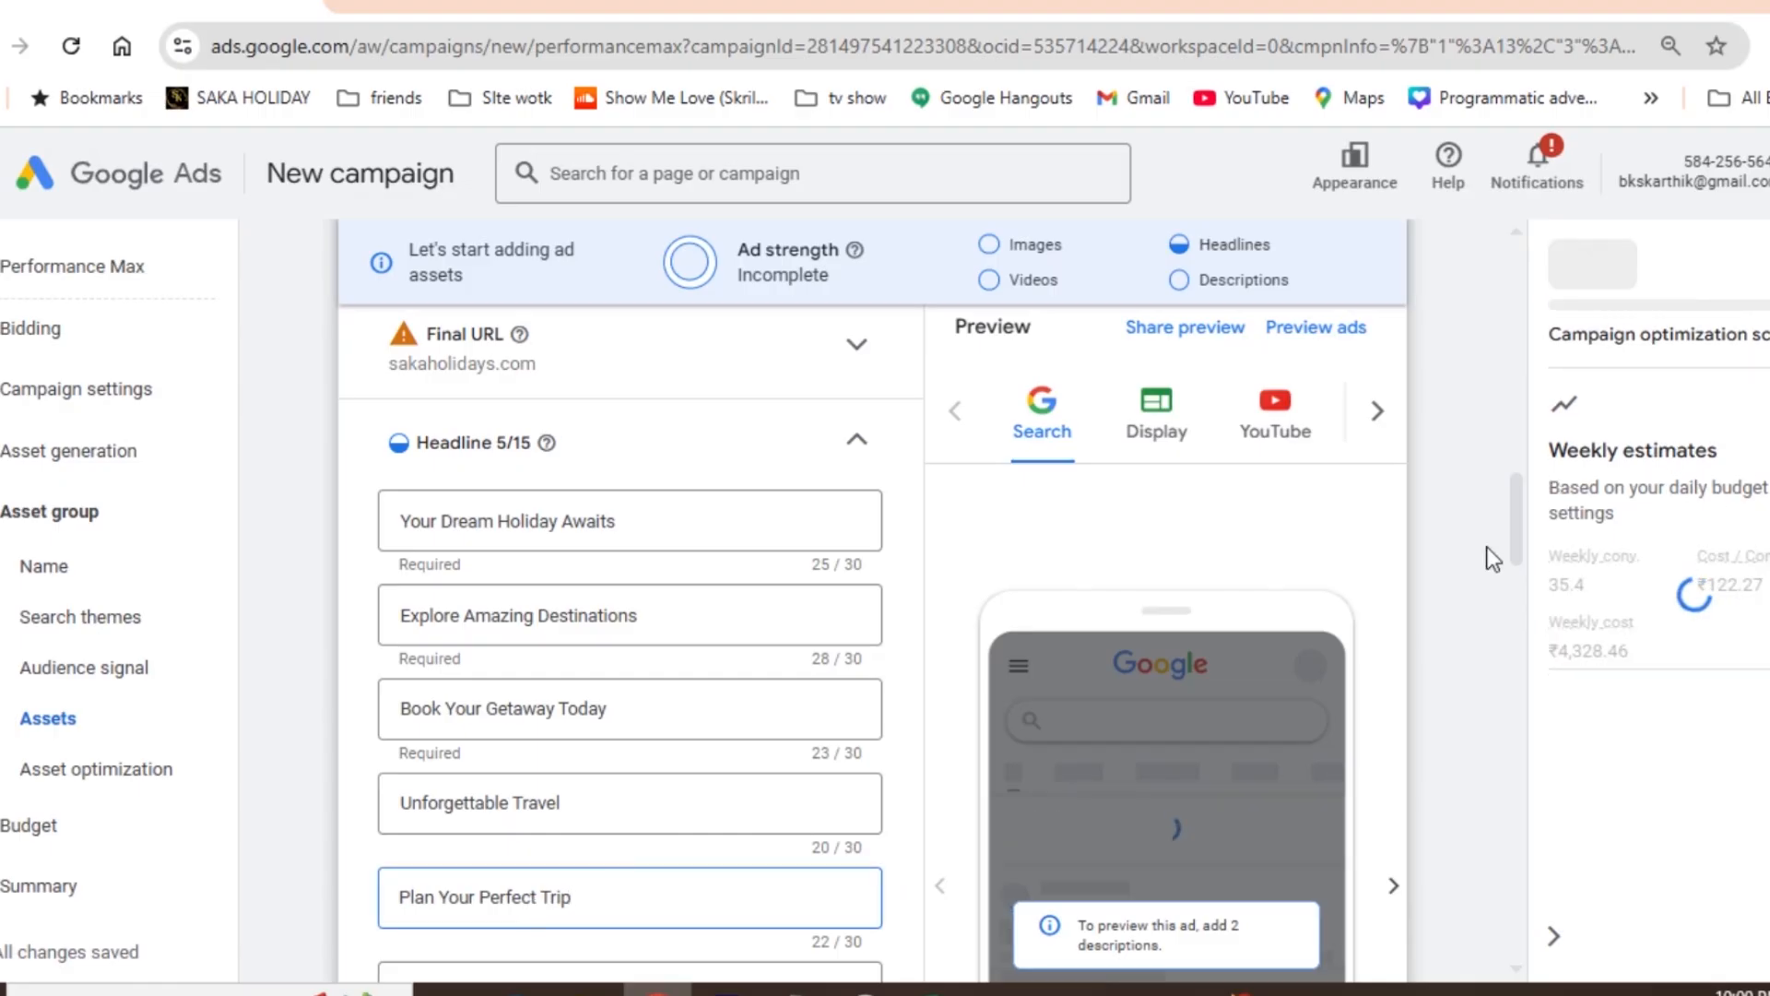
pyautogui.moveTo(1512, 513); pyautogui.dragTo(407, 743)
pyautogui.moveTo(732, 939); pyautogui.dragTo(1520, 662)
pyautogui.click(1523, 523)
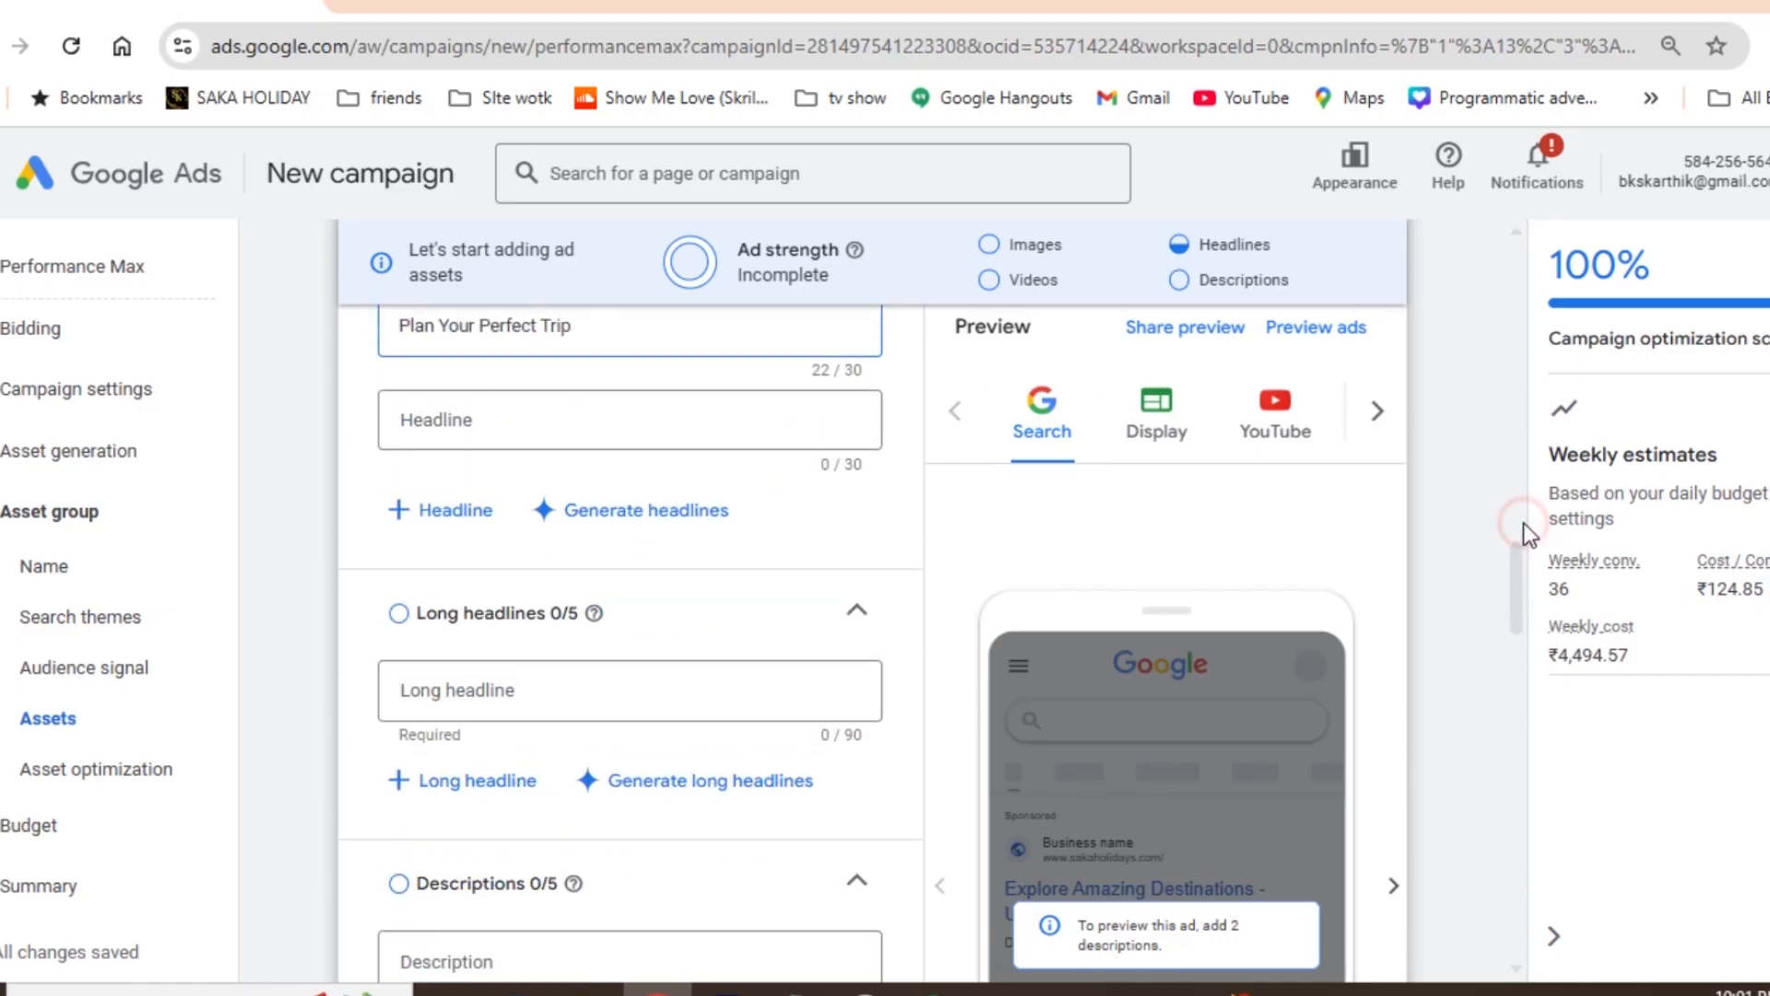
pyautogui.click(611, 405)
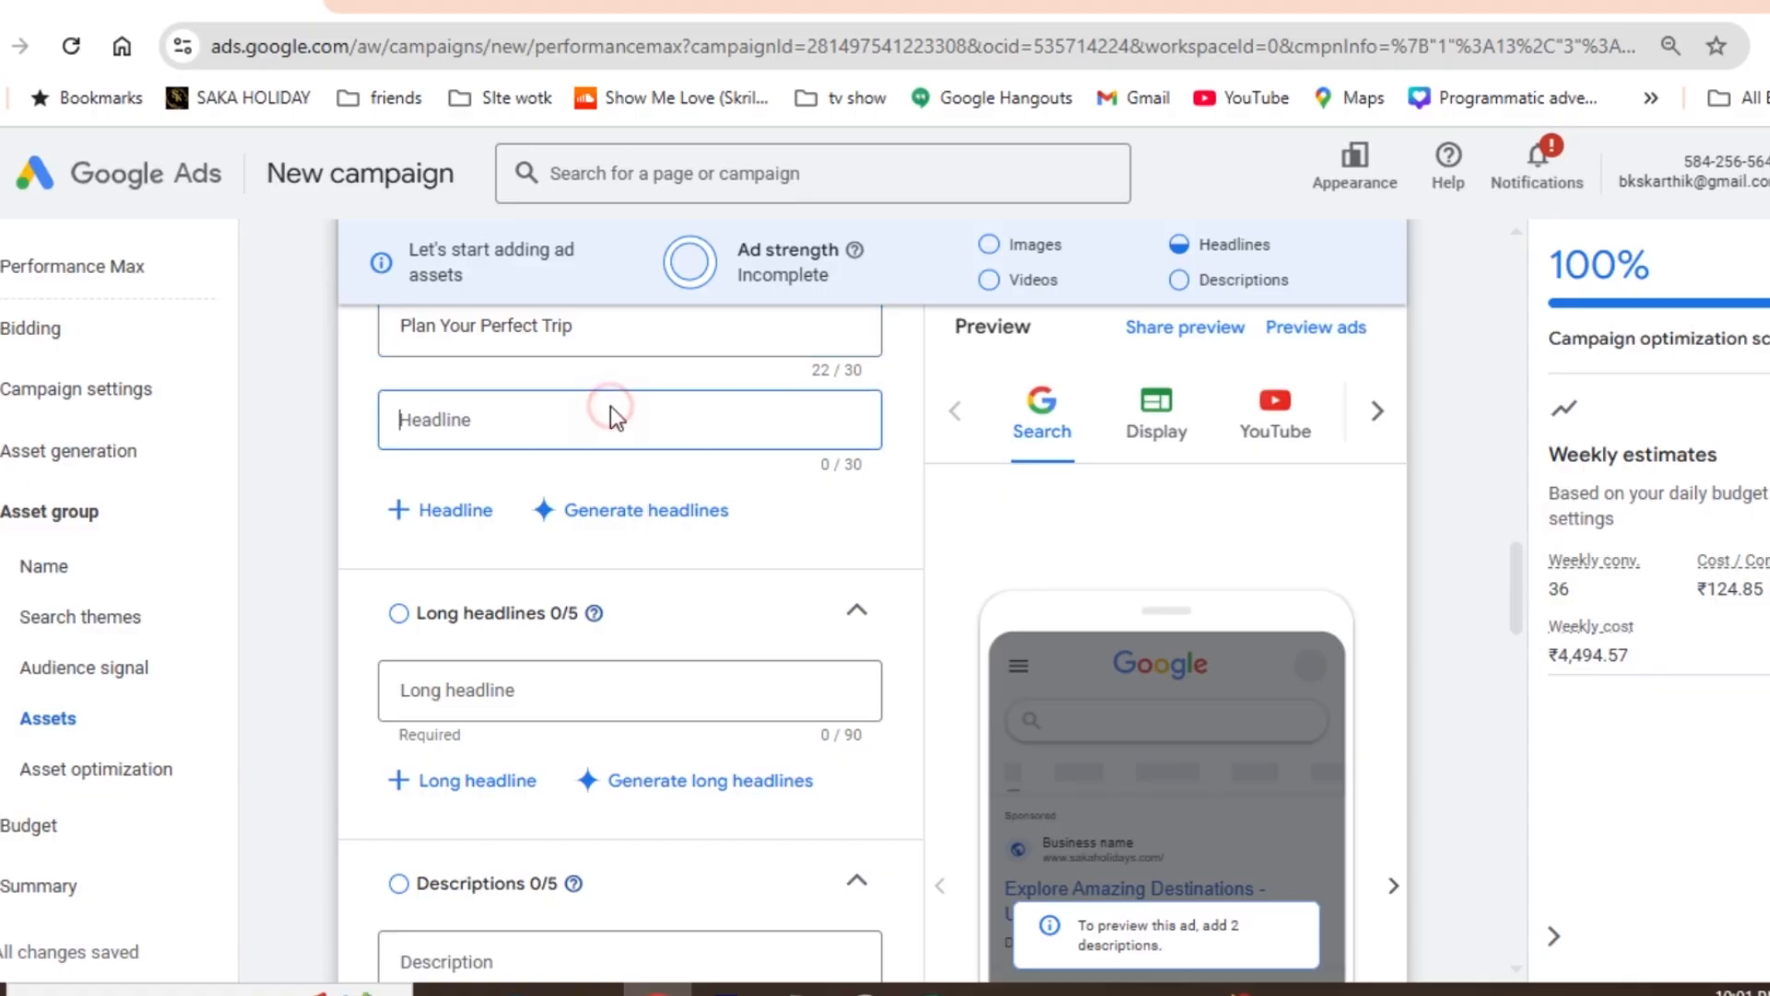
pyautogui.hotkey('ctrl', 'v')
# - Copy "The Best Holiday Deals" from the Excel sheet into the seventh headline in Google Ads
pyautogui.hotkey('alt', 'Tab')
pyautogui.press('Down')
pyautogui.hotkey('ctrl', 'c')
pyautogui.hotkey('alt', 'Tab')
pyautogui.click(544, 522)
pyautogui.hotkey('ctrl', 'v')
# - Copy "Easy & Affordable Travel" from the Excel sheet into the eighth headline in Google Ads
pyautogui.hotkey('alt', 'Tab')
pyautogui.press('Down')
pyautogui.hotkey('ctrl', 'c')
pyautogui.hotkey('alt', 'Tab')
pyautogui.click(494, 625)
pyautogui.hotkey('ctrl', 'v')
# - Copy "Create Lasting Memories" from the Excel sheet into the ninth headline in Google Ads
pyautogui.hotkey('alt', 'Tab')
pyautogui.press('Down')
pyautogui.hotkey('ctrl', 'c')
pyautogui.hotkey('alt', 'Tab')
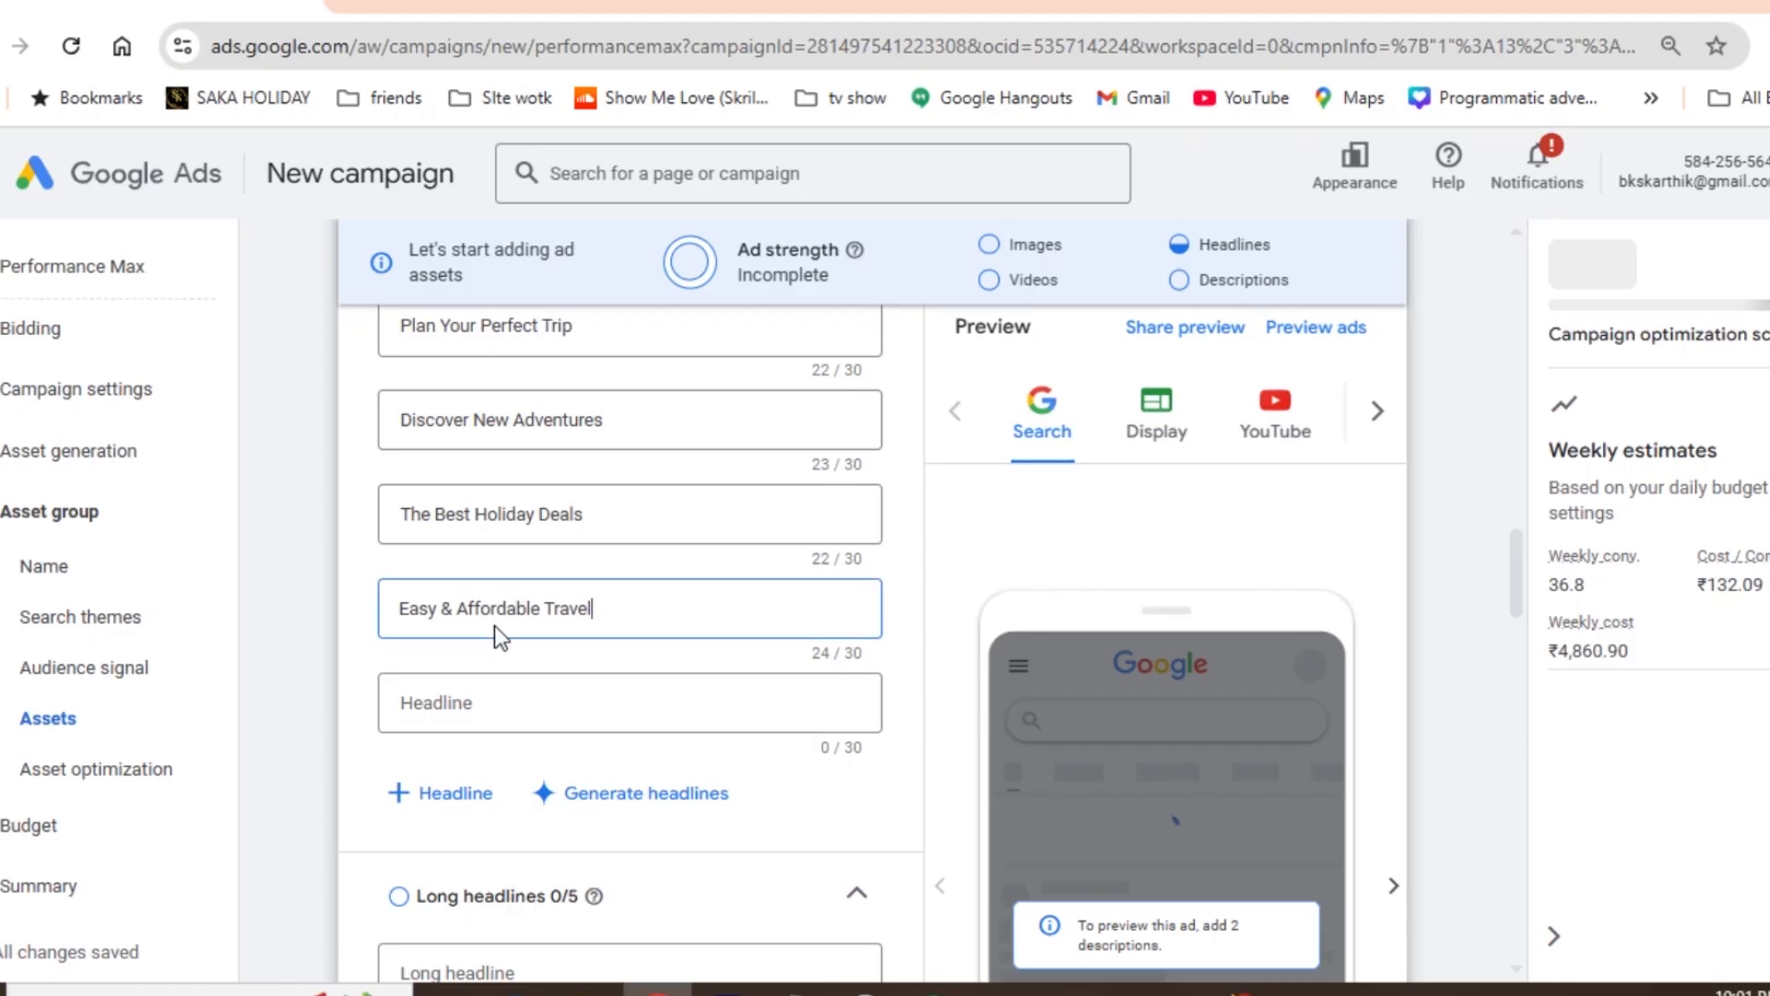
pyautogui.click(472, 702)
pyautogui.hotkey('ctrl', 'v')
# - Copy "Your Next Vacation Starts Here" from the Excel sheet into the tenth headline in Google Ads
pyautogui.hotkey('alt', 'Tab')
pyautogui.press('Down')
pyautogui.hotkey('ctrl', 'c')
pyautogui.hotkey('alt', 'Tab')
pyautogui.click(457, 795)
pyautogui.hotkey('ctrl', 'v')
# - Copy "Incredible Holiday Packages" from the Excel sheet into the eleventh headline in Google Ads
pyautogui.hotkey('alt', 'Tab')
pyautogui.press('Down')
pyautogui.hotkey('ctrl', 'c')
pyautogui.hotkey('alt', 'Tab')
pyautogui.click(448, 889)
pyautogui.hotkey('ctrl', 'v')
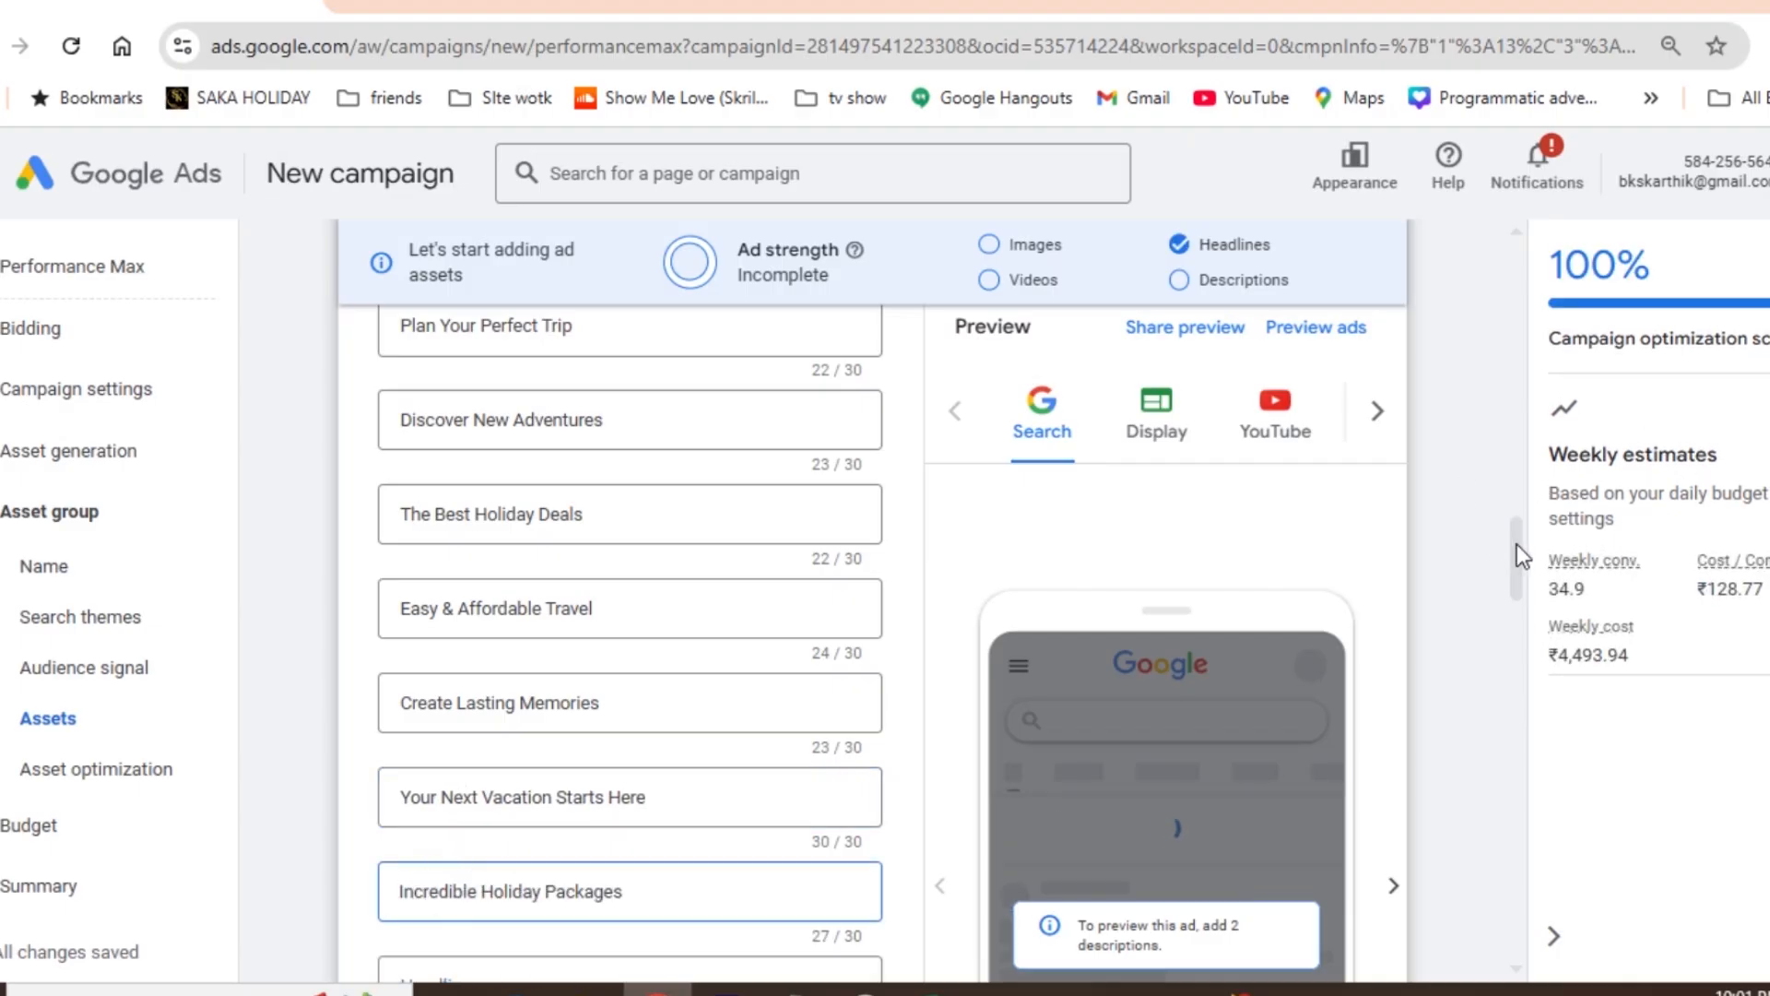
# - Copy "Travel Made Simple" from the Excel sheet into the twelfth headline in Google Ads
pyautogui.scroll(-1, 1517, 553)
pyautogui.moveTo(1514, 556); pyautogui.dragTo(1512, 576)
pyautogui.hotkey('alt', 'Tab')
pyautogui.press('Down')
pyautogui.hotkey('ctrl', 'c')
pyautogui.hotkey('alt', 'Tab')
pyautogui.click(503, 729)
pyautogui.hotkey('ctrl', 'v')
# - Copy "Experience the World" from the Excel sheet into the thirteenth headline in Google Ads
pyautogui.hotkey('alt', 'Tab')
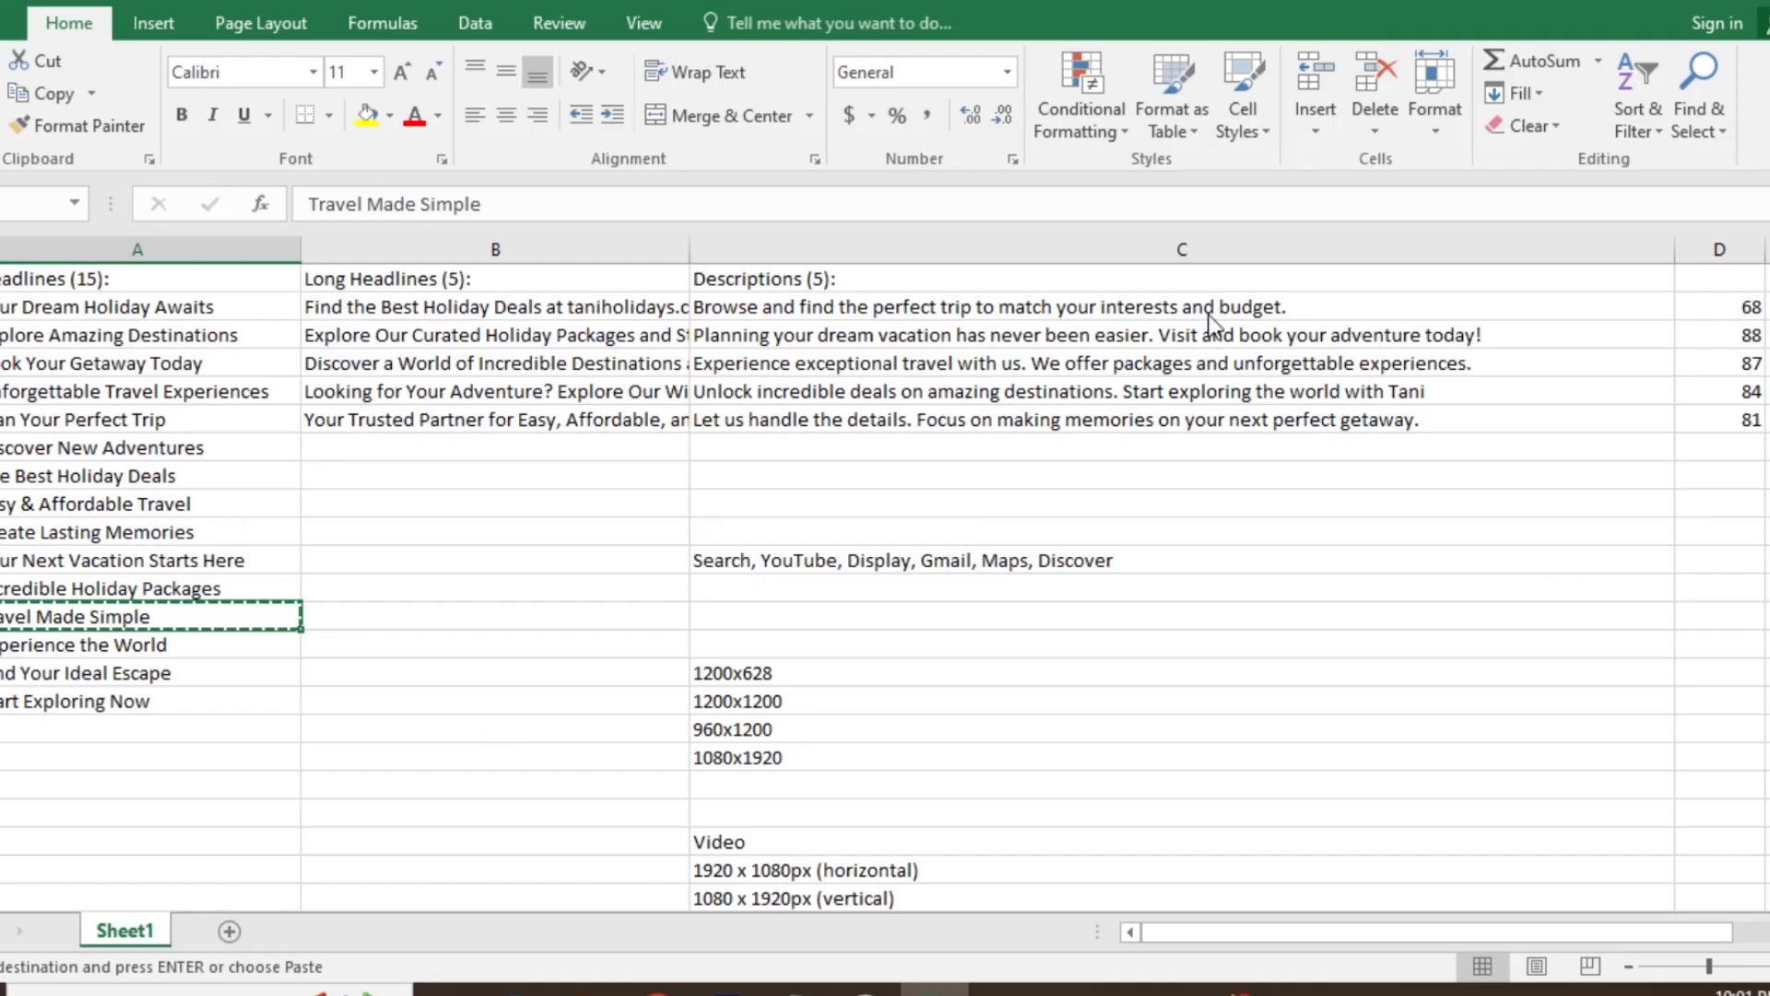
pyautogui.hotkey('alt', 'Tab')
pyautogui.hotkey('alt', 'Tab')
pyautogui.press('Down')
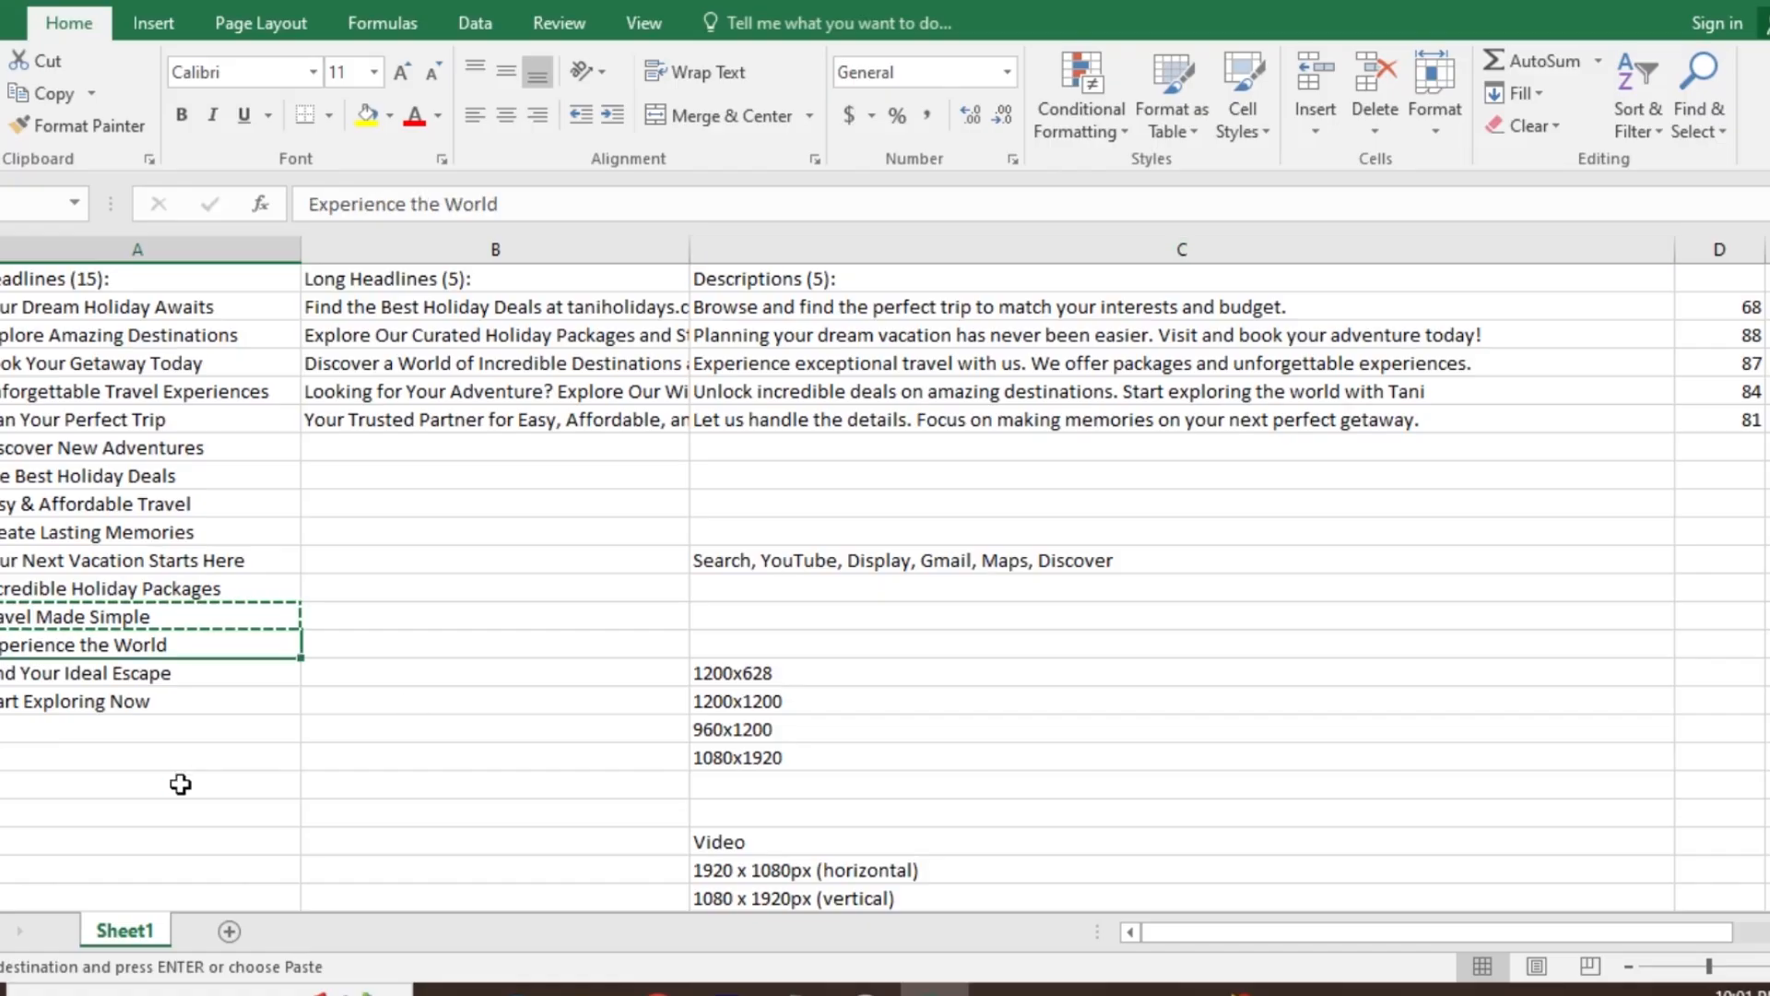
pyautogui.hotkey('ctrl', 'c')
pyautogui.hotkey('alt', 'Tab')
pyautogui.click(461, 830)
pyautogui.hotkey('ctrl', 'v')
# - Try to add "Find Your Ideal Escape" from the Excel sheet as the fourteenth headline in Google Ads
pyautogui.hotkey('alt', 'Tab')
pyautogui.press('Down')
pyautogui.hotkey('alt', 'Tab')
pyautogui.click(435, 909)
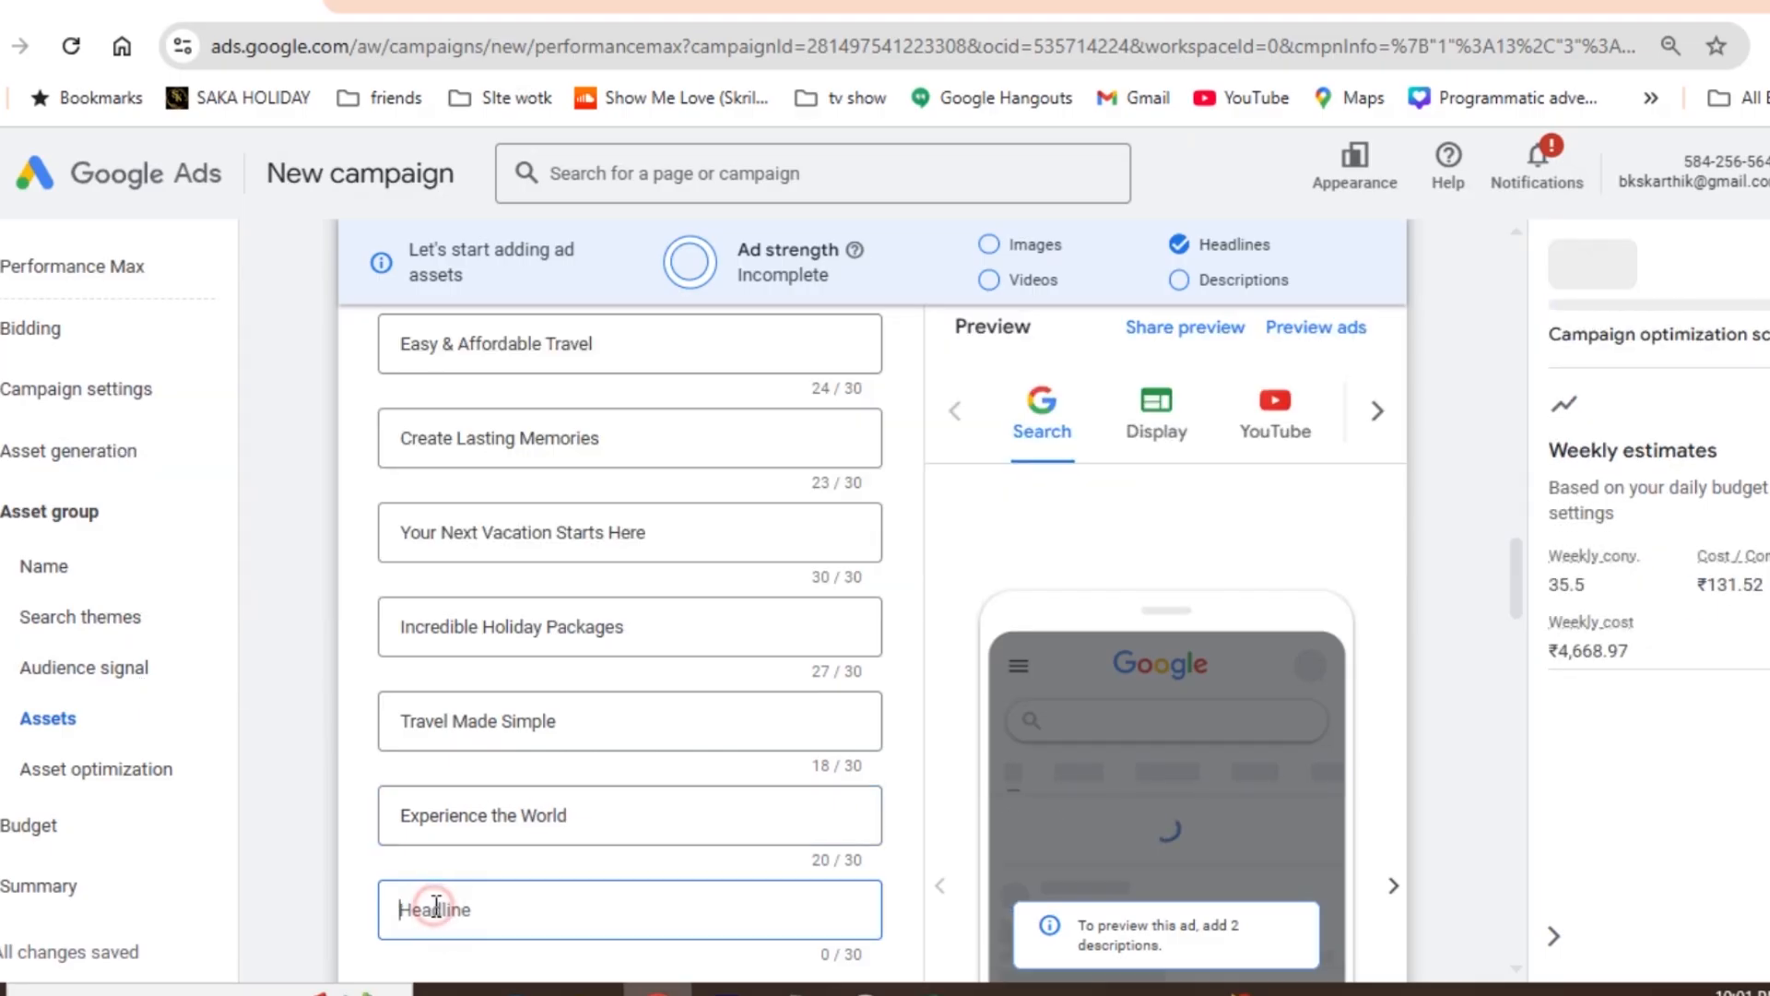
pyautogui.hotkey('ctrl', 'v')
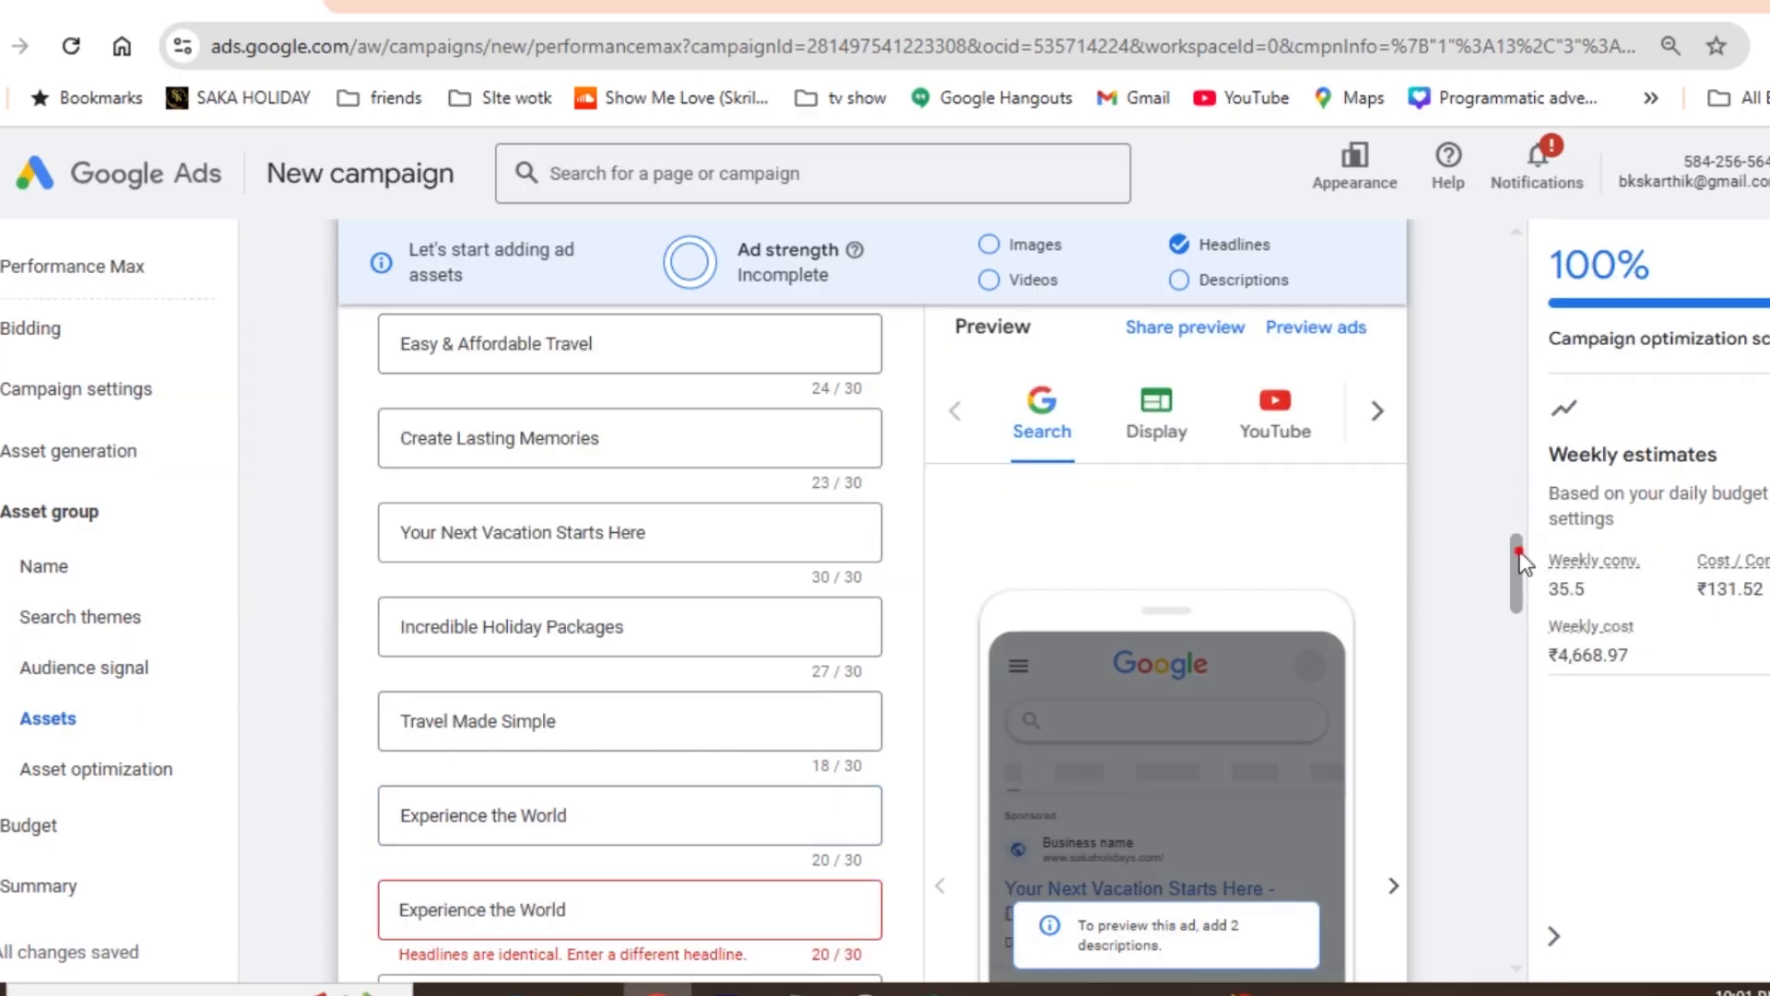
# - Replace the duplicate fourteenth headline in Google Ads with "Start Exploring Now" copied from the Excel sheet
pyautogui.moveTo(1519, 551); pyautogui.dragTo(1517, 568)
pyautogui.hotkey('alt', 'Tab')
pyautogui.press('Down')
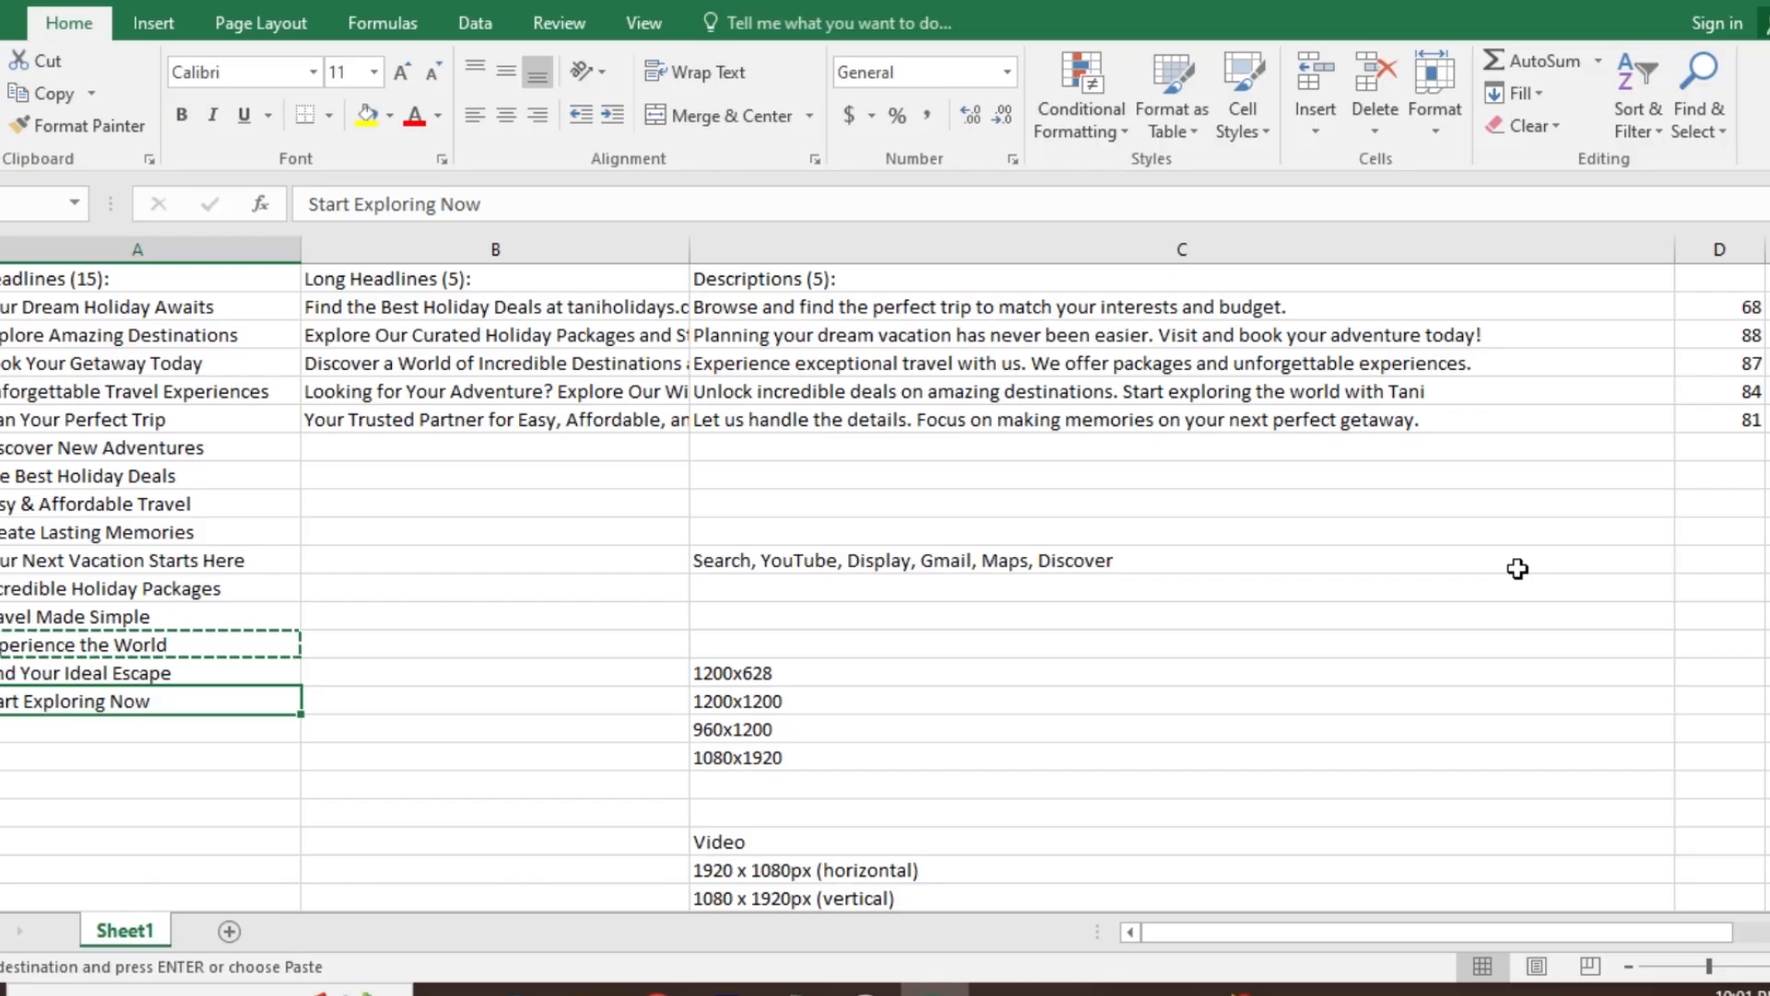
pyautogui.press('Down')
pyautogui.press('Down')
pyautogui.press('Up')
pyautogui.press('Up')
pyautogui.hotkey('ctrl', 'c')
pyautogui.hotkey('alt', 'Tab')
pyautogui.click(612, 765)
pyautogui.hotkey('ctrl', 'a')
pyautogui.hotkey('ctrl', 'v')
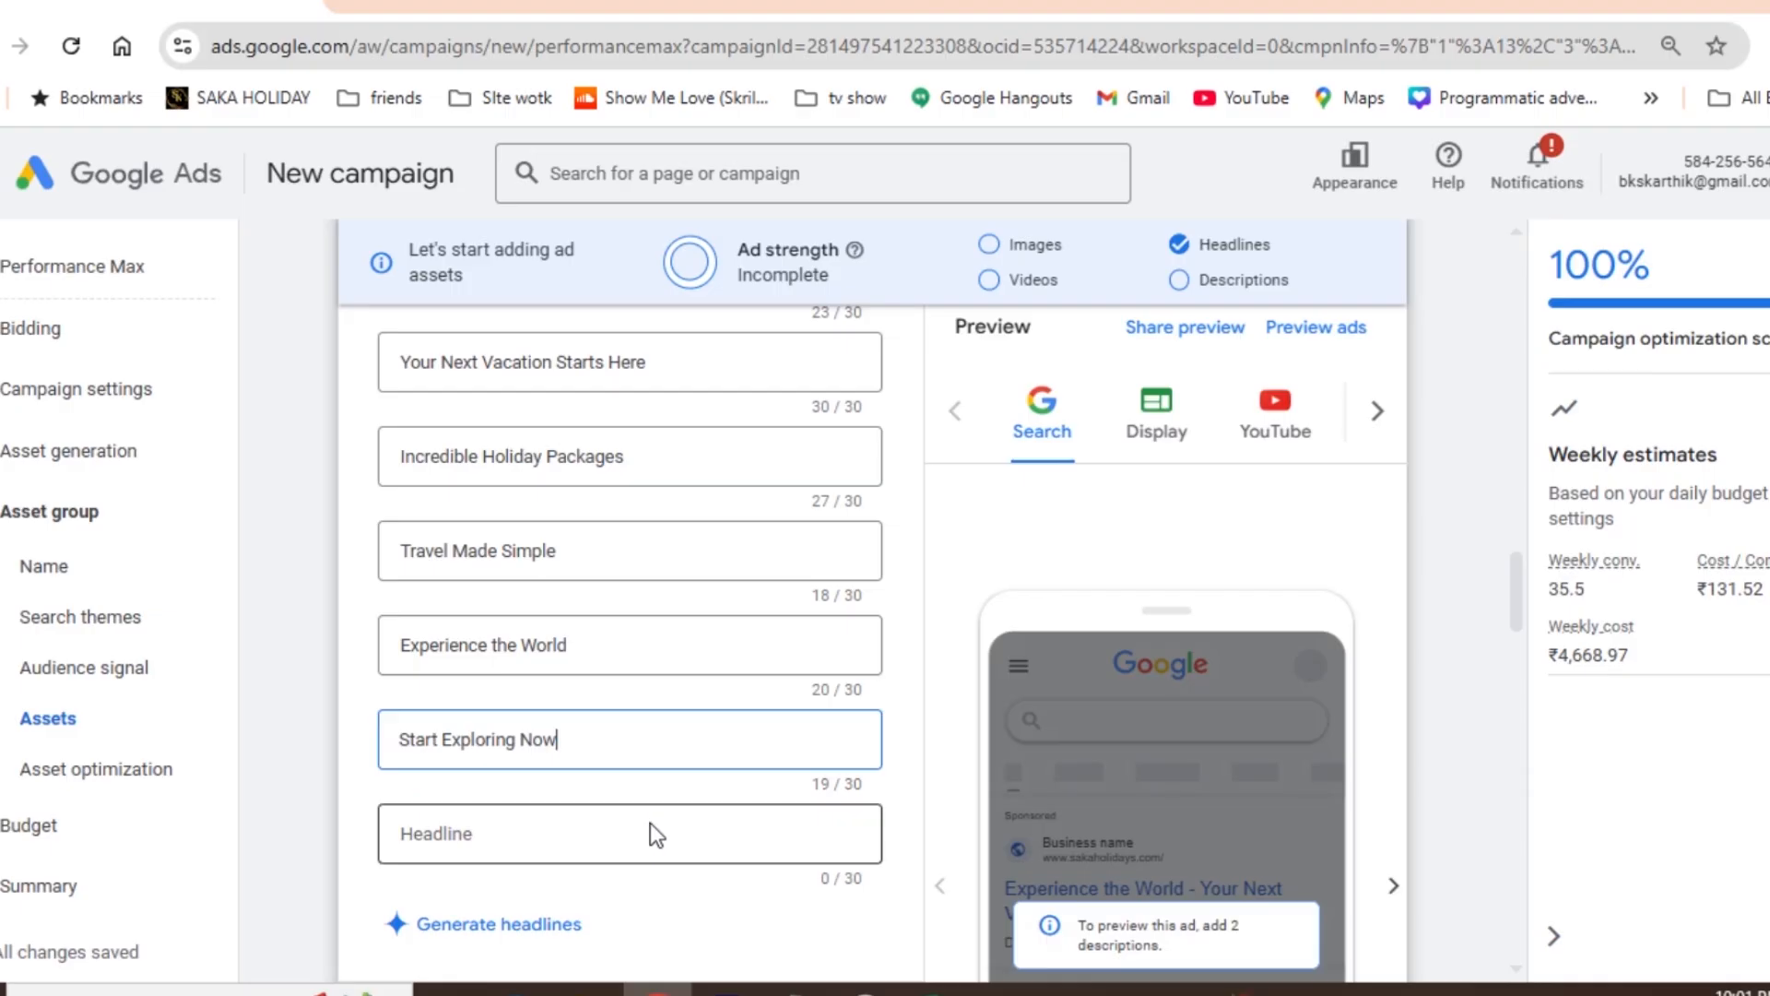
# - Copy "Find Your Ideal Escape" from the Excel sheet into the fifteenth headline in Google Ads
pyautogui.hotkey('alt', 'Tab')
pyautogui.press('Up')
pyautogui.hotkey('ctrl', 'c')
pyautogui.hotkey('alt', 'Tab')
pyautogui.click(554, 837)
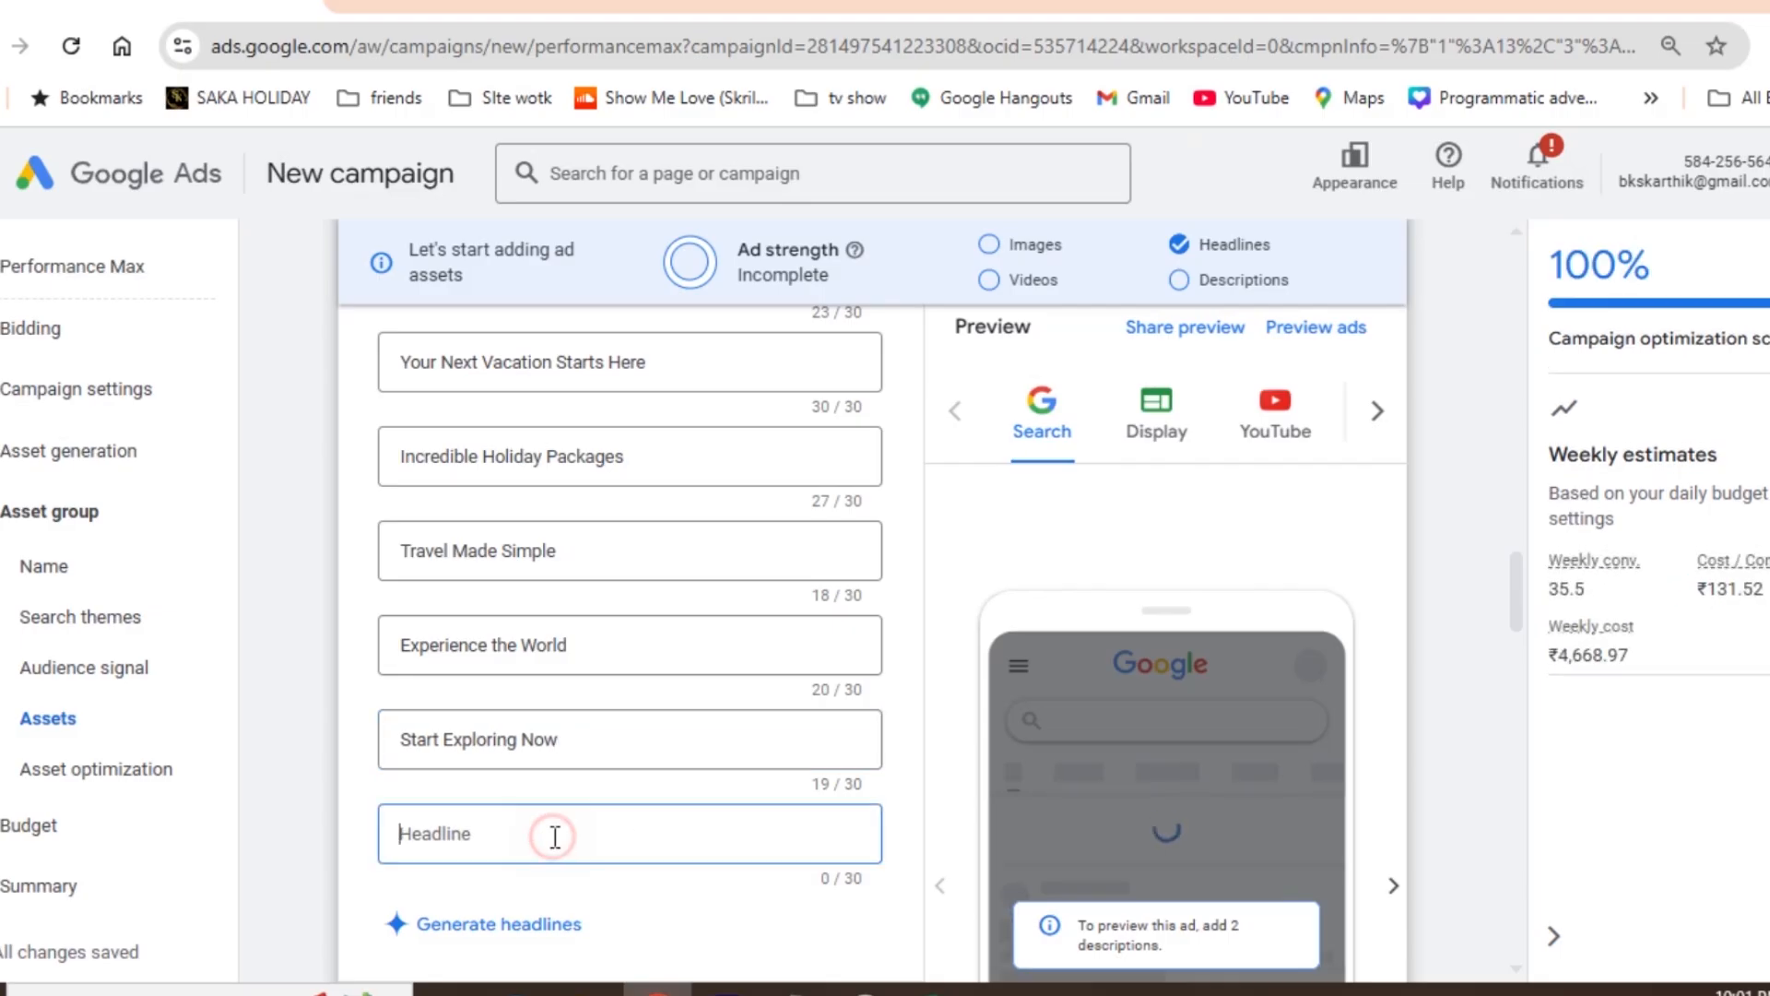
pyautogui.click(920, 741)
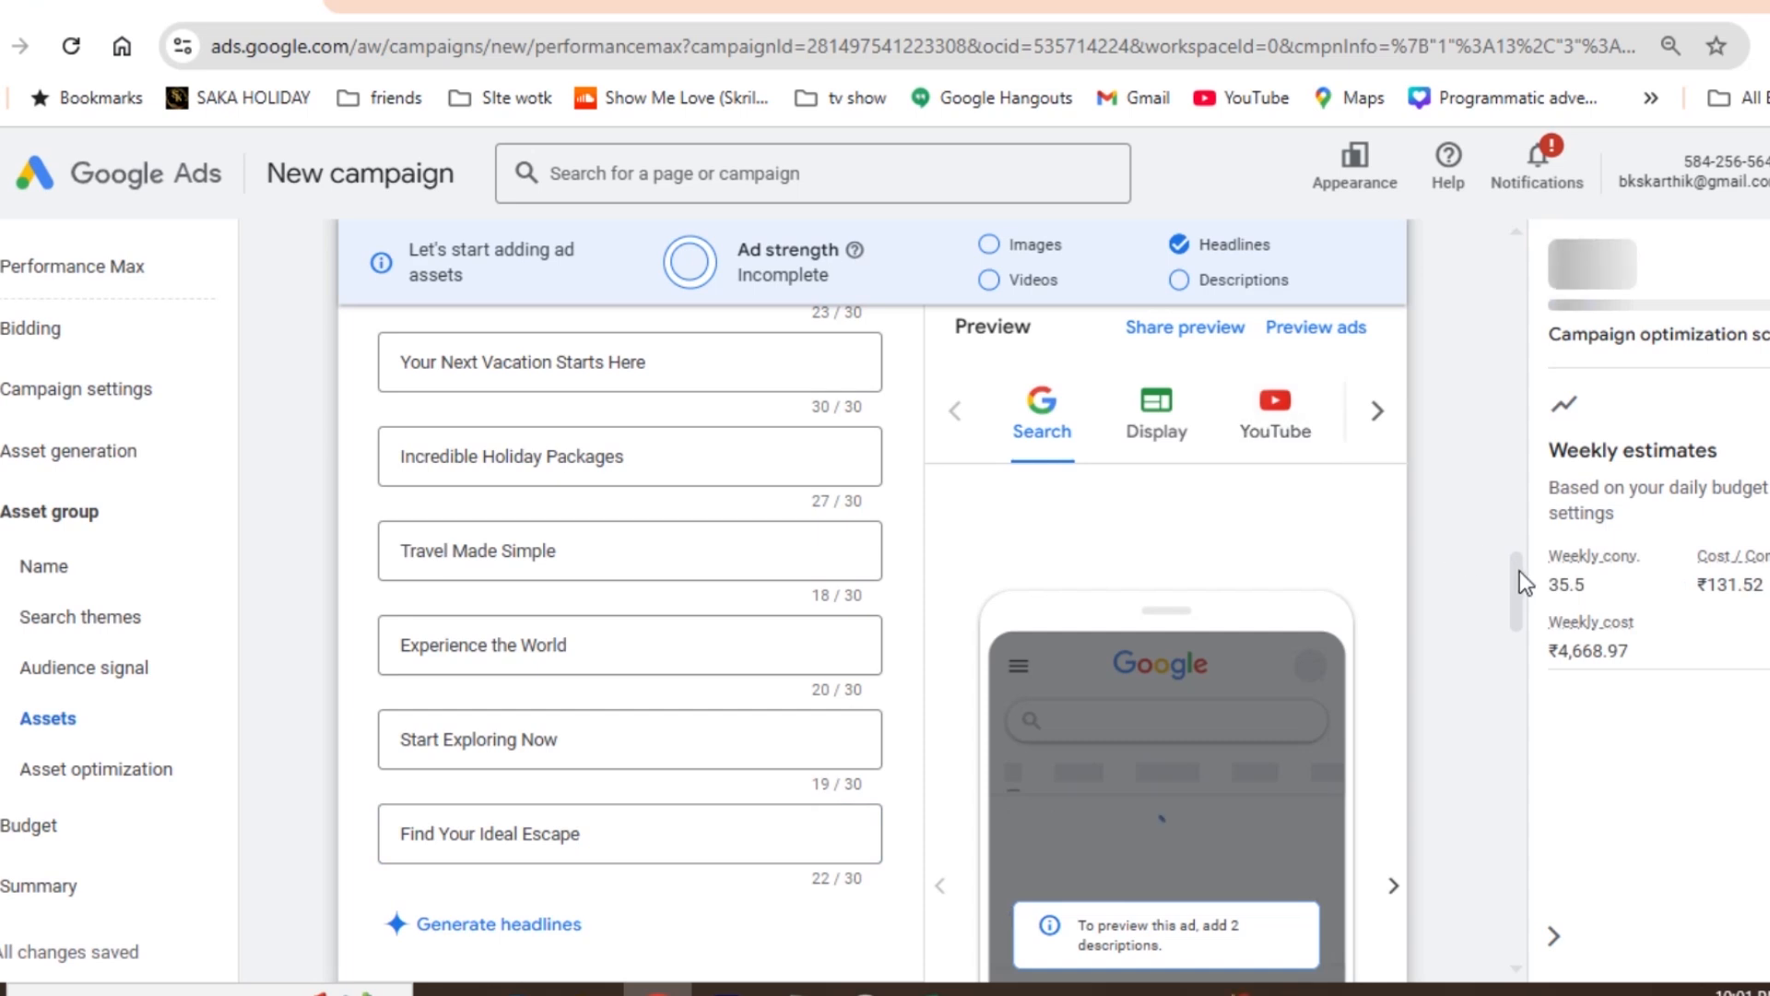
# - Copy "Find the Best Holiday Deals at taniholidays.com." from the Excel sheet into the first long headline in Google Ads
pyautogui.moveTo(1519, 573); pyautogui.dragTo(1517, 618)
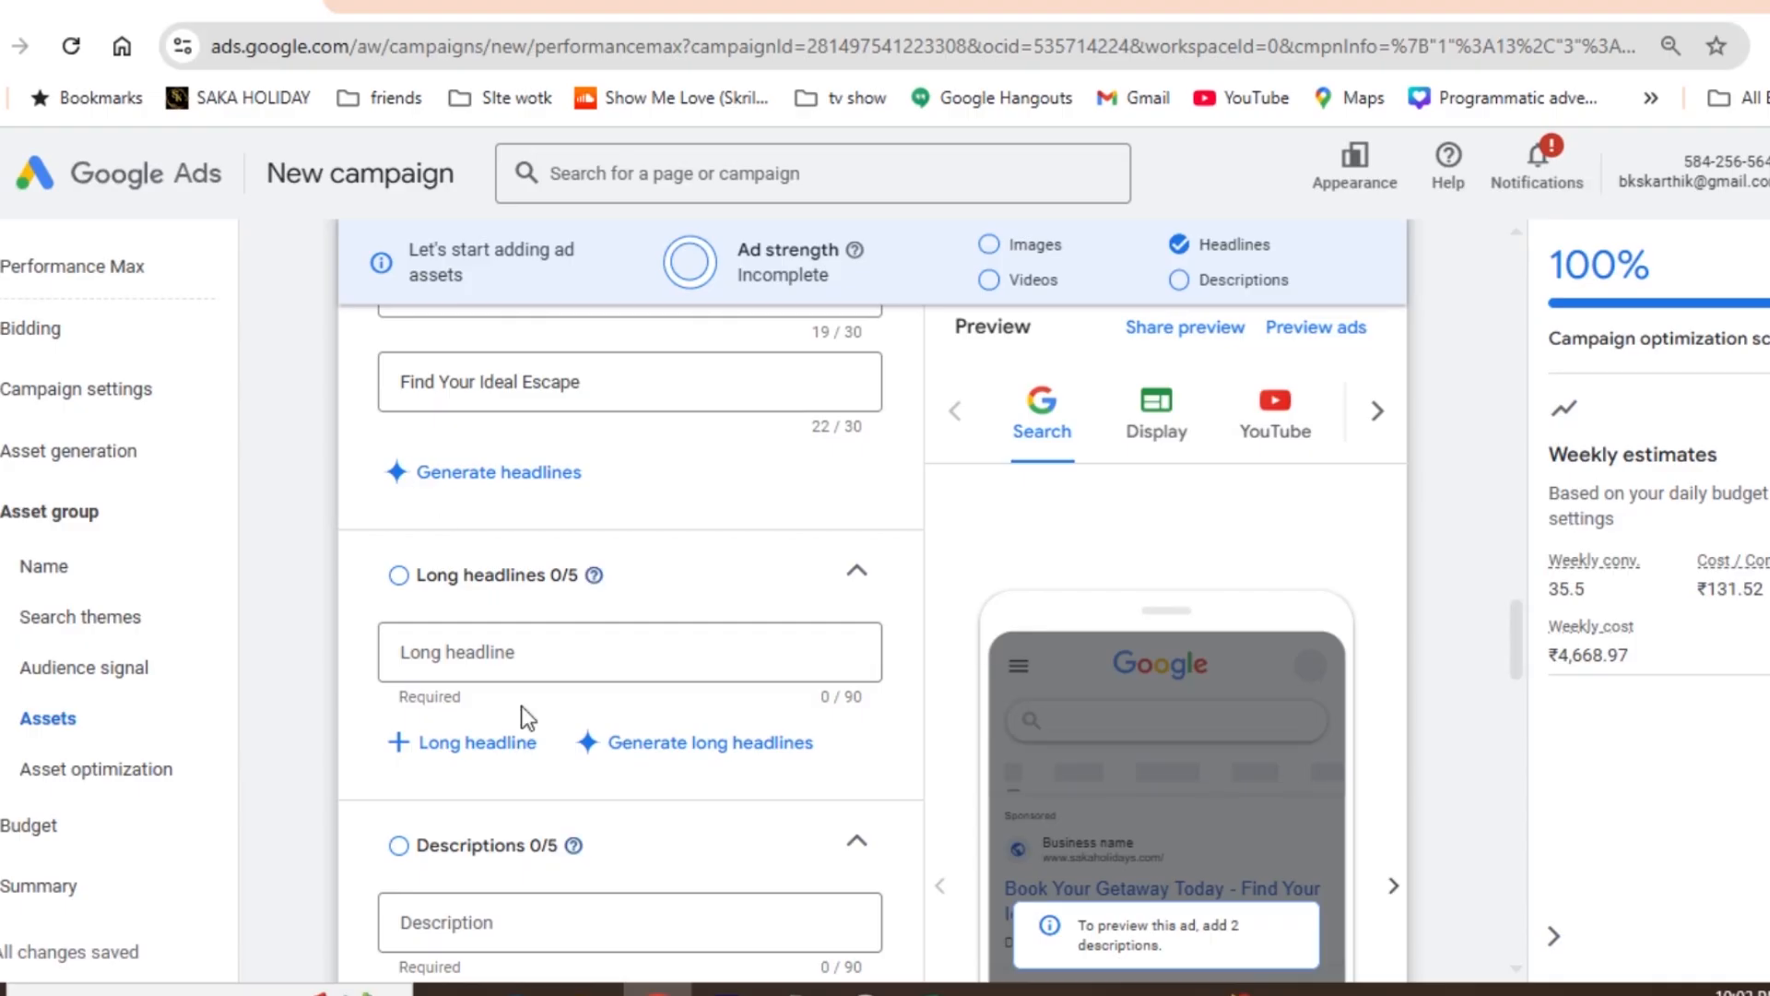
pyautogui.click(446, 662)
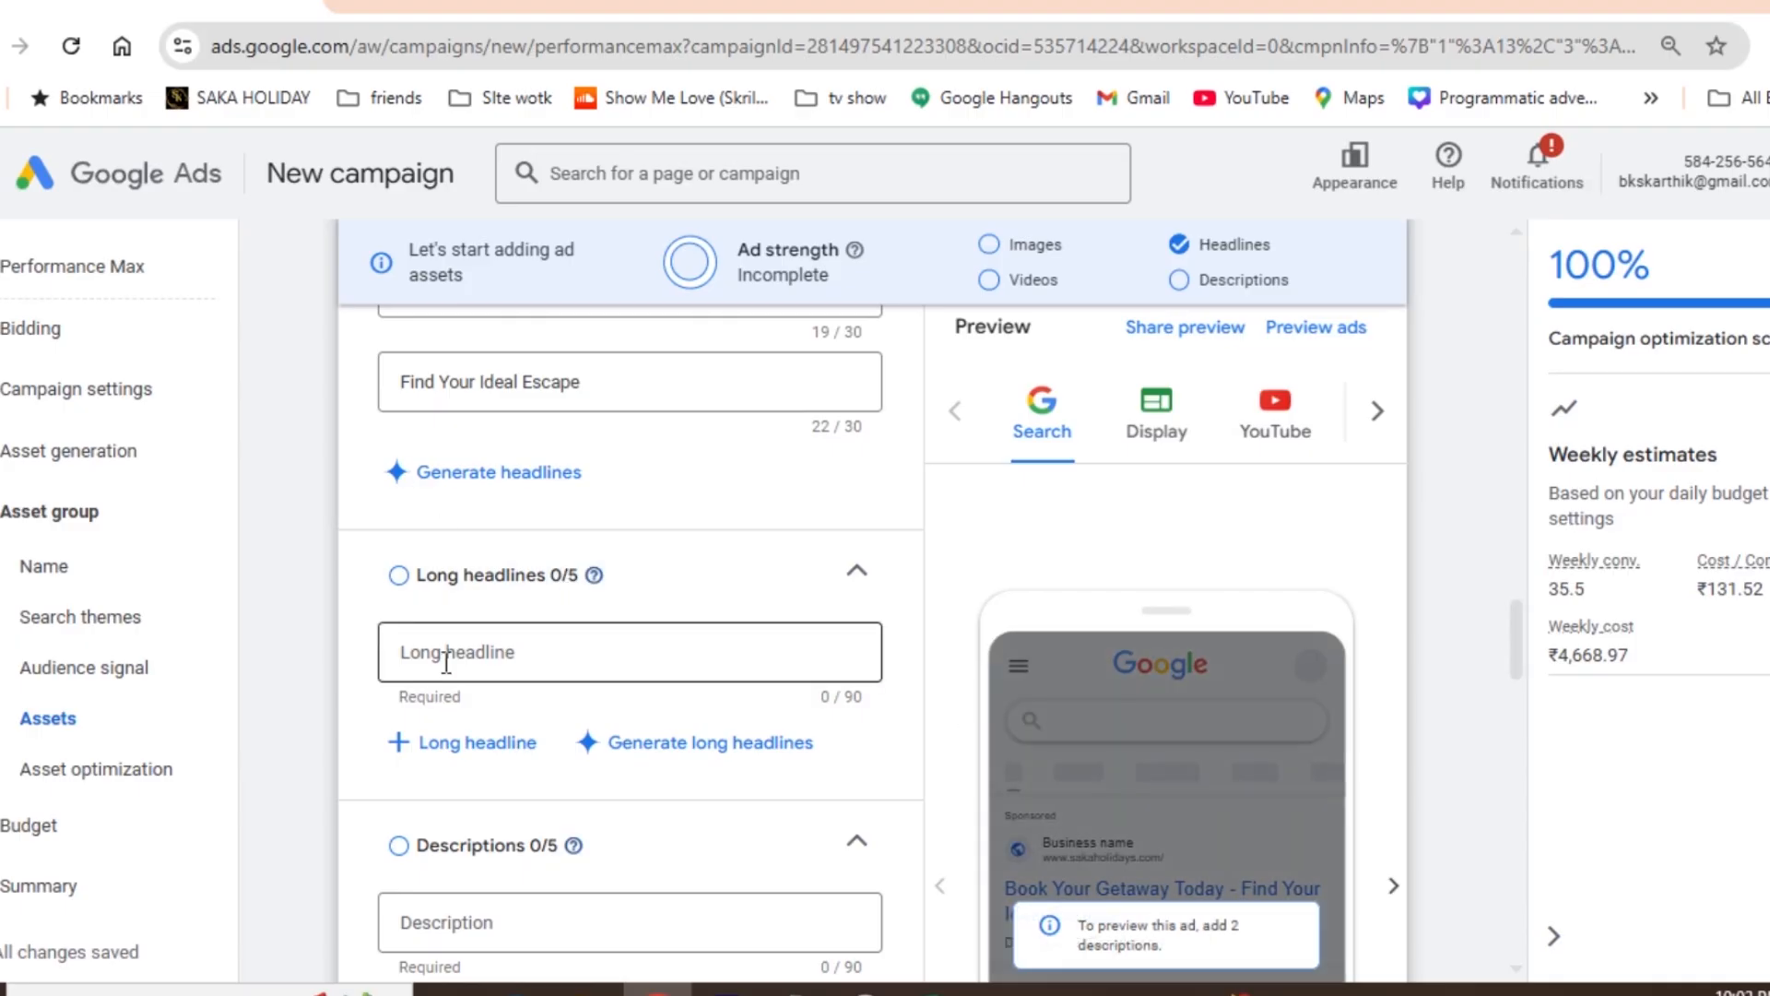
pyautogui.hotkey('alt', 'Tab')
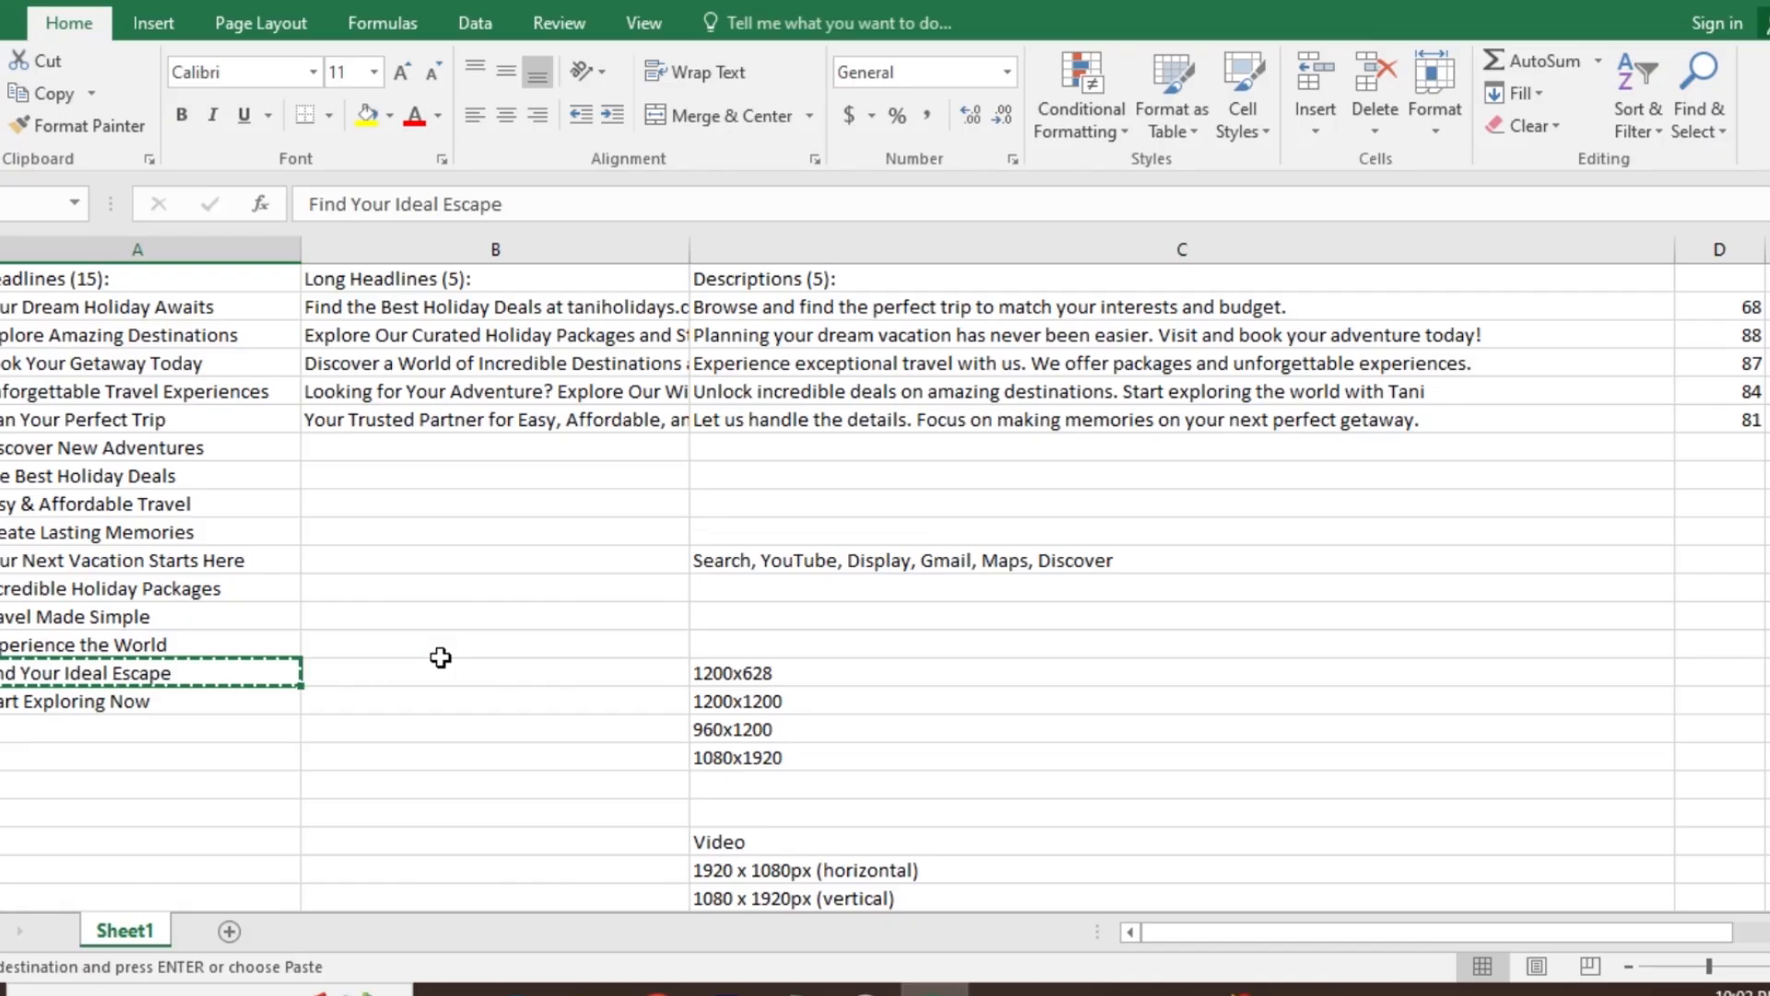
pyautogui.click(546, 310)
pyautogui.hotkey('ctrl', 'c')
pyautogui.hotkey('alt', 'Tab')
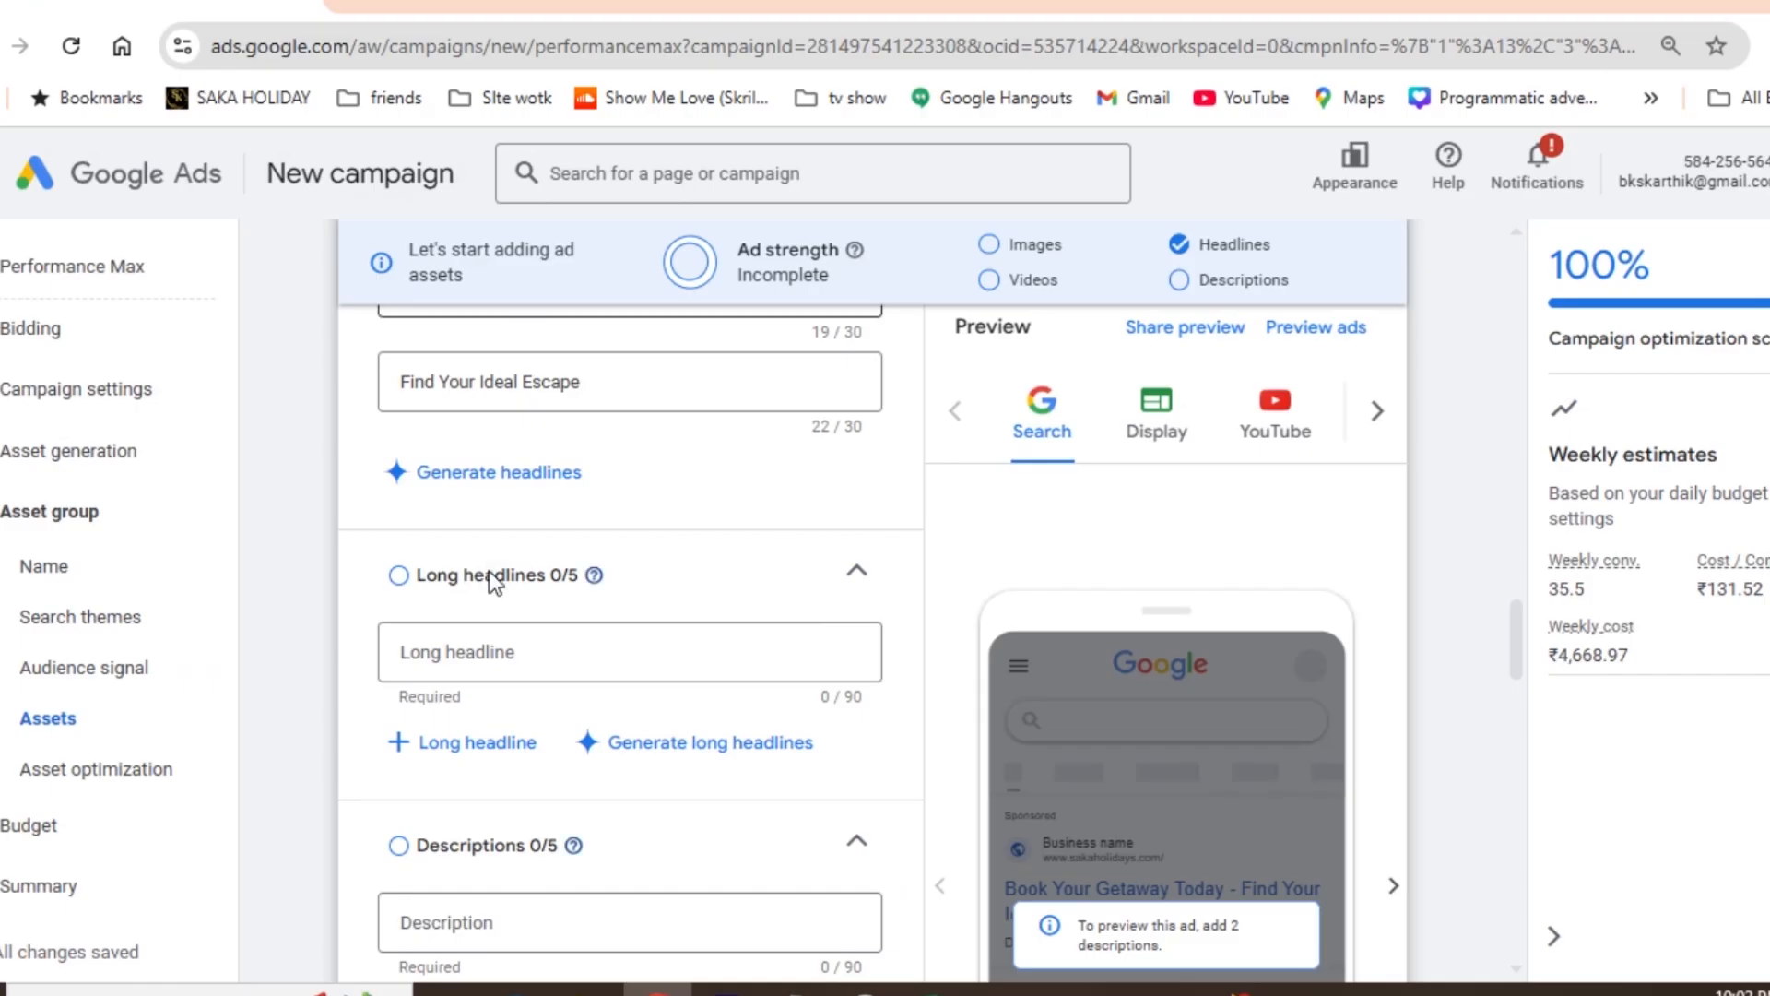
pyautogui.hotkey('ctrl', 'v')
# - Try to copy "Explore Our Curated Holiday Packages and Start Your Journey Now!" from the Excel sheet into the second long headline
pyautogui.hotkey('alt', 'Tab')
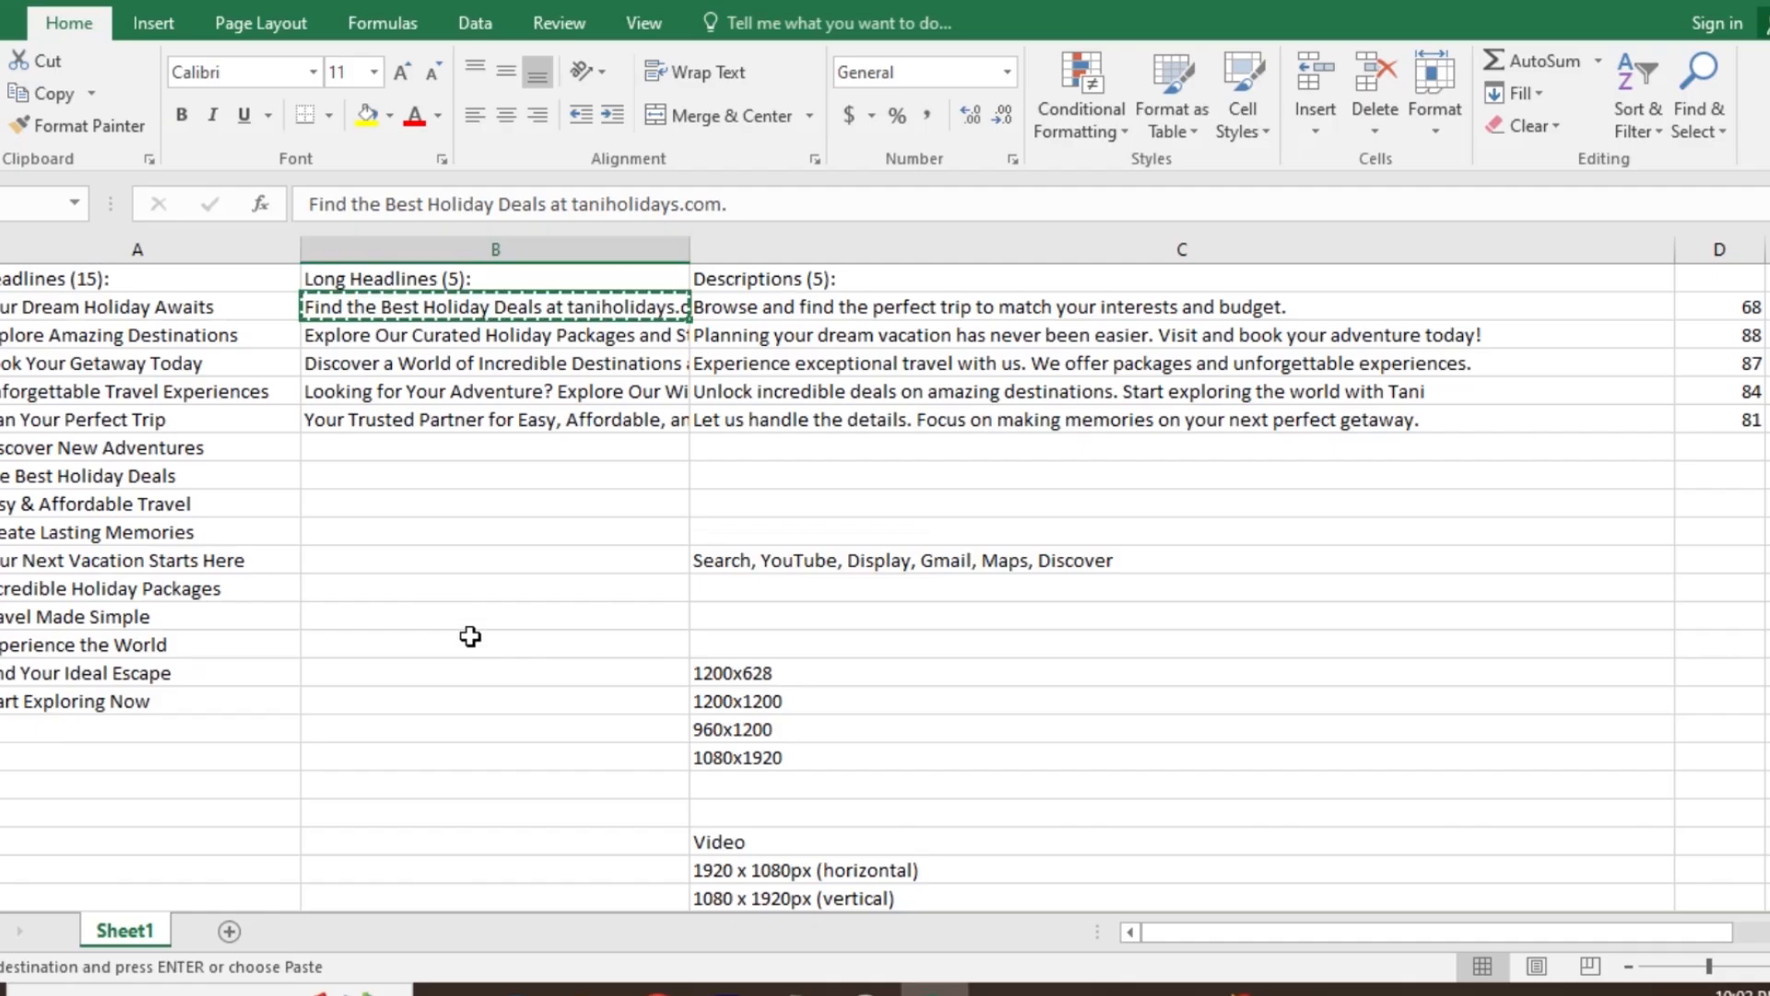
pyautogui.click(472, 328)
pyautogui.hotkey('ctrl', 'c')
pyautogui.hotkey('alt', 'Tab')
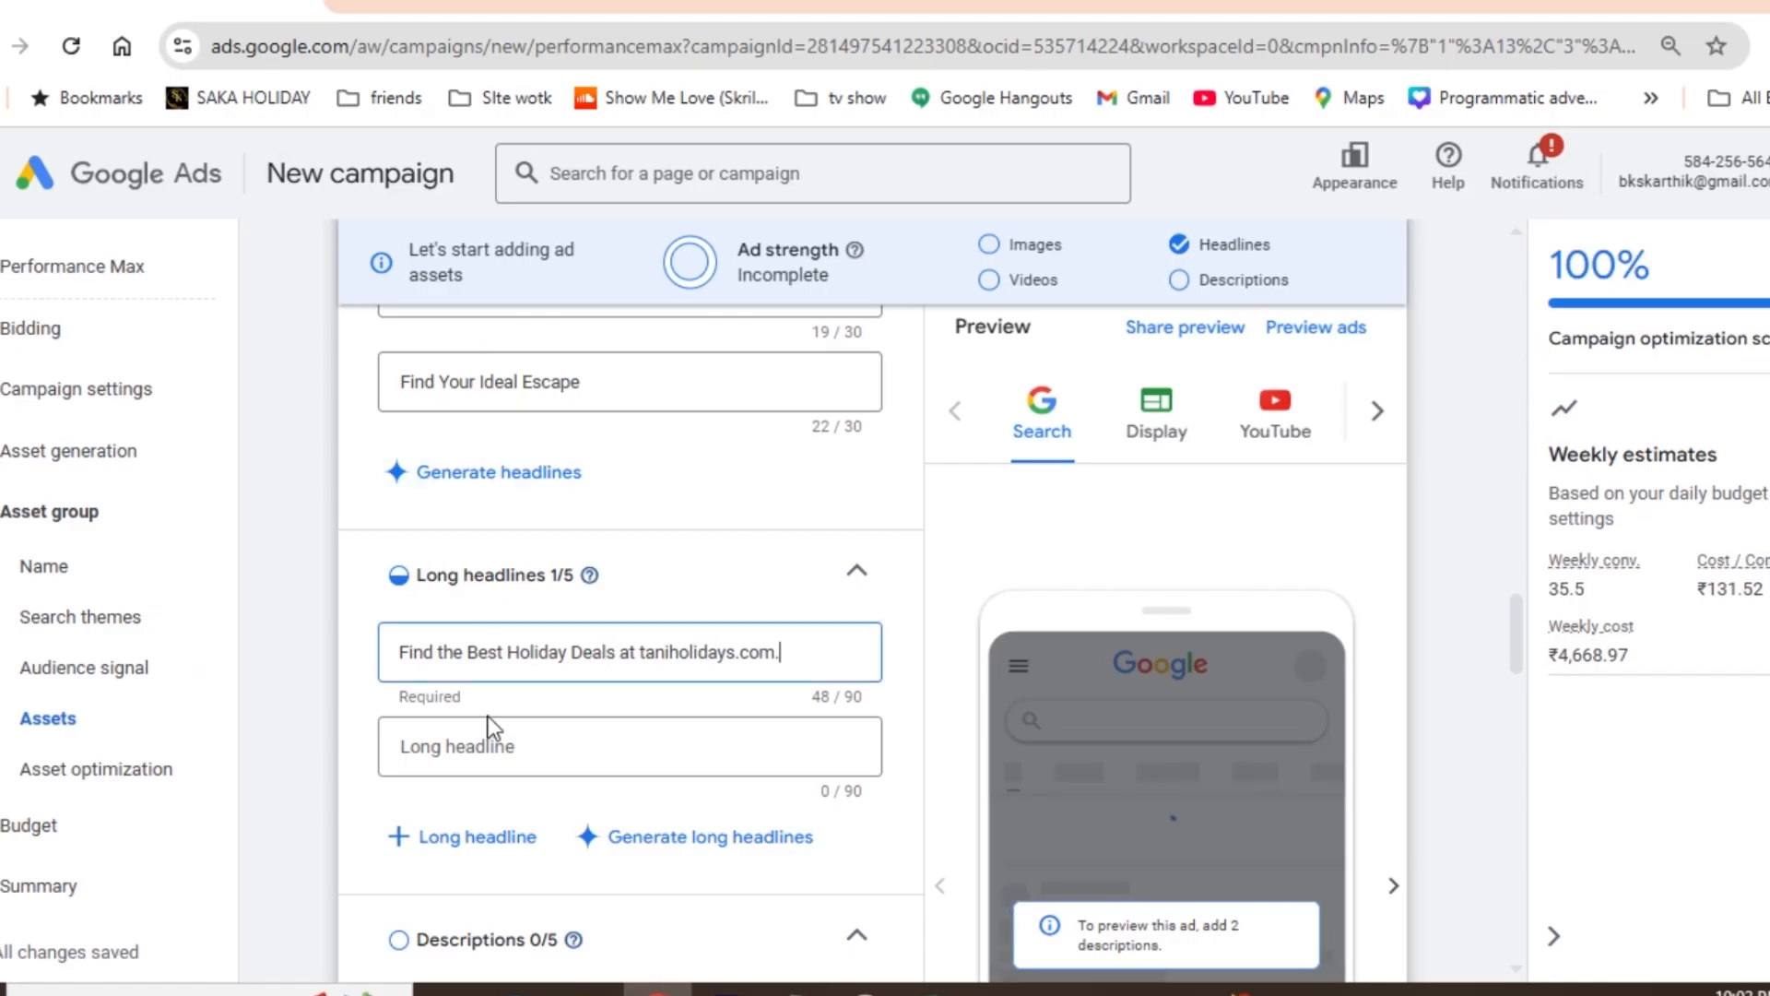
pyautogui.click(484, 733)
pyautogui.hotkey('ctrl', 'v')
# - Replace the second long headline with "Explore Our Curated Holiday Packages and Start Your Journey Now!" copied from the Excel sheet
pyautogui.hotkey('alt', 'Tab')
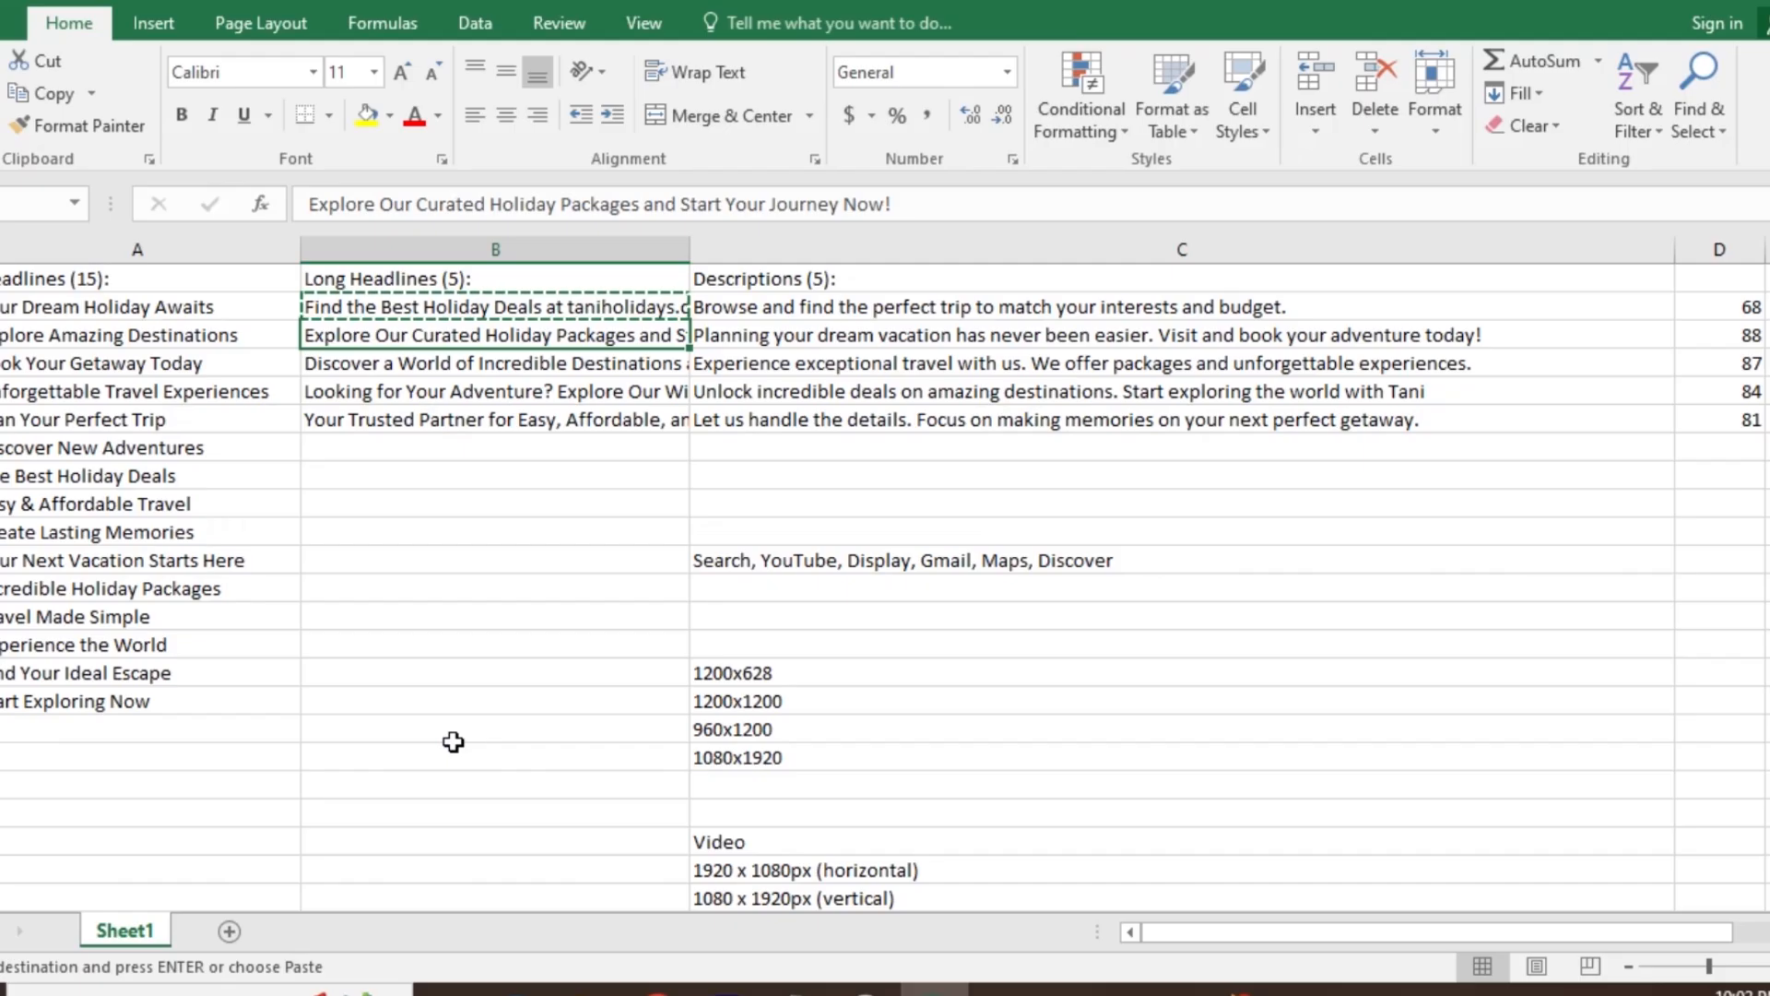
pyautogui.click(485, 369)
pyautogui.click(464, 335)
pyautogui.hotkey('ctrl', 'c')
pyautogui.hotkey('alt', 'Tab')
pyautogui.tripleClick(509, 743)
pyautogui.hotkey('ctrl', 'v')
# - Copy the text beginning "Discover a World of Incredible Destinations" from the Excel sheet into the third long headline in Google Ads
pyautogui.hotkey('alt', 'Tab')
pyautogui.press('Down')
pyautogui.hotkey('alt', 'Tab')
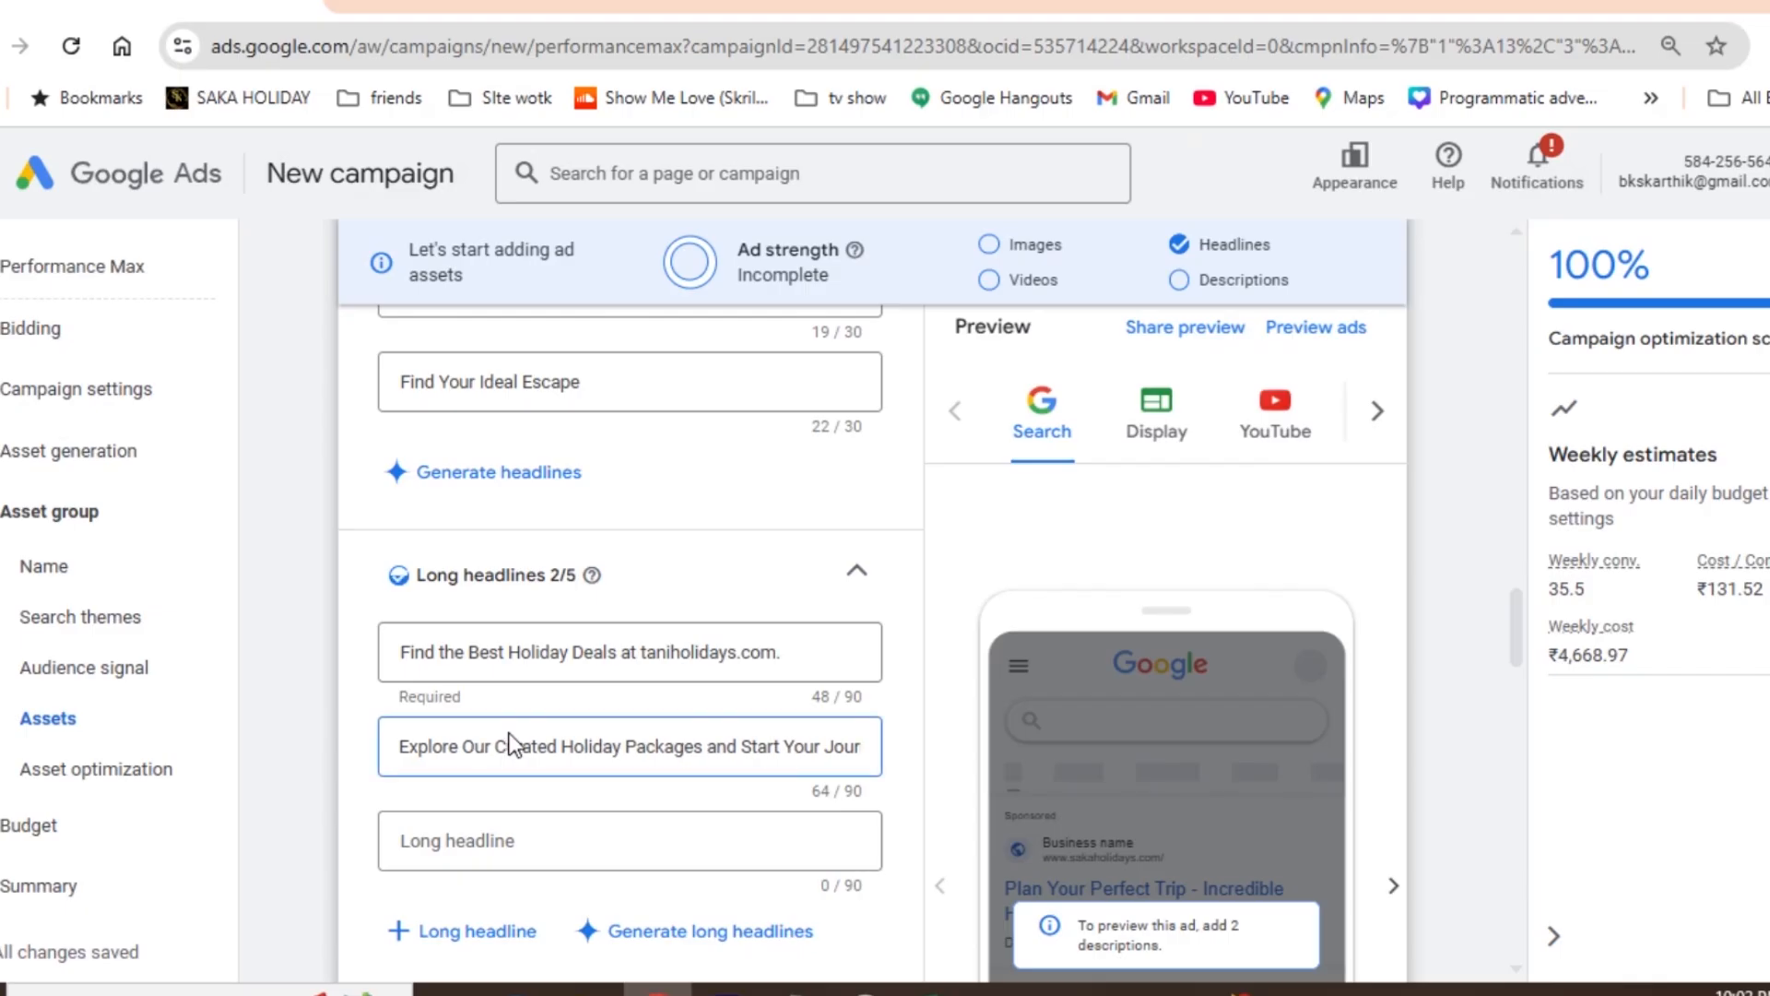
pyautogui.click(478, 841)
pyautogui.hotkey('ctrl', 'v')
# - Add "Looking for Your Adventure? Explore Our Wide Range of Travel Experiences & Book Today" from the Excel sheet as the fourth long headline
pyautogui.hotkey('alt', 'Tab')
pyautogui.press('Down')
pyautogui.hotkey('ctrl', 'c')
pyautogui.hotkey('alt', 'Tab')
pyautogui.click(486, 922)
pyautogui.hotkey('ctrl', 'v')
# - Copy "Your Trusted Partner for Easy, Affordable, and Unforgettable Travel Experiences." from the Excel sheet into the fifth long headline in Google Ads
pyautogui.hotkey('alt', 'Tab')
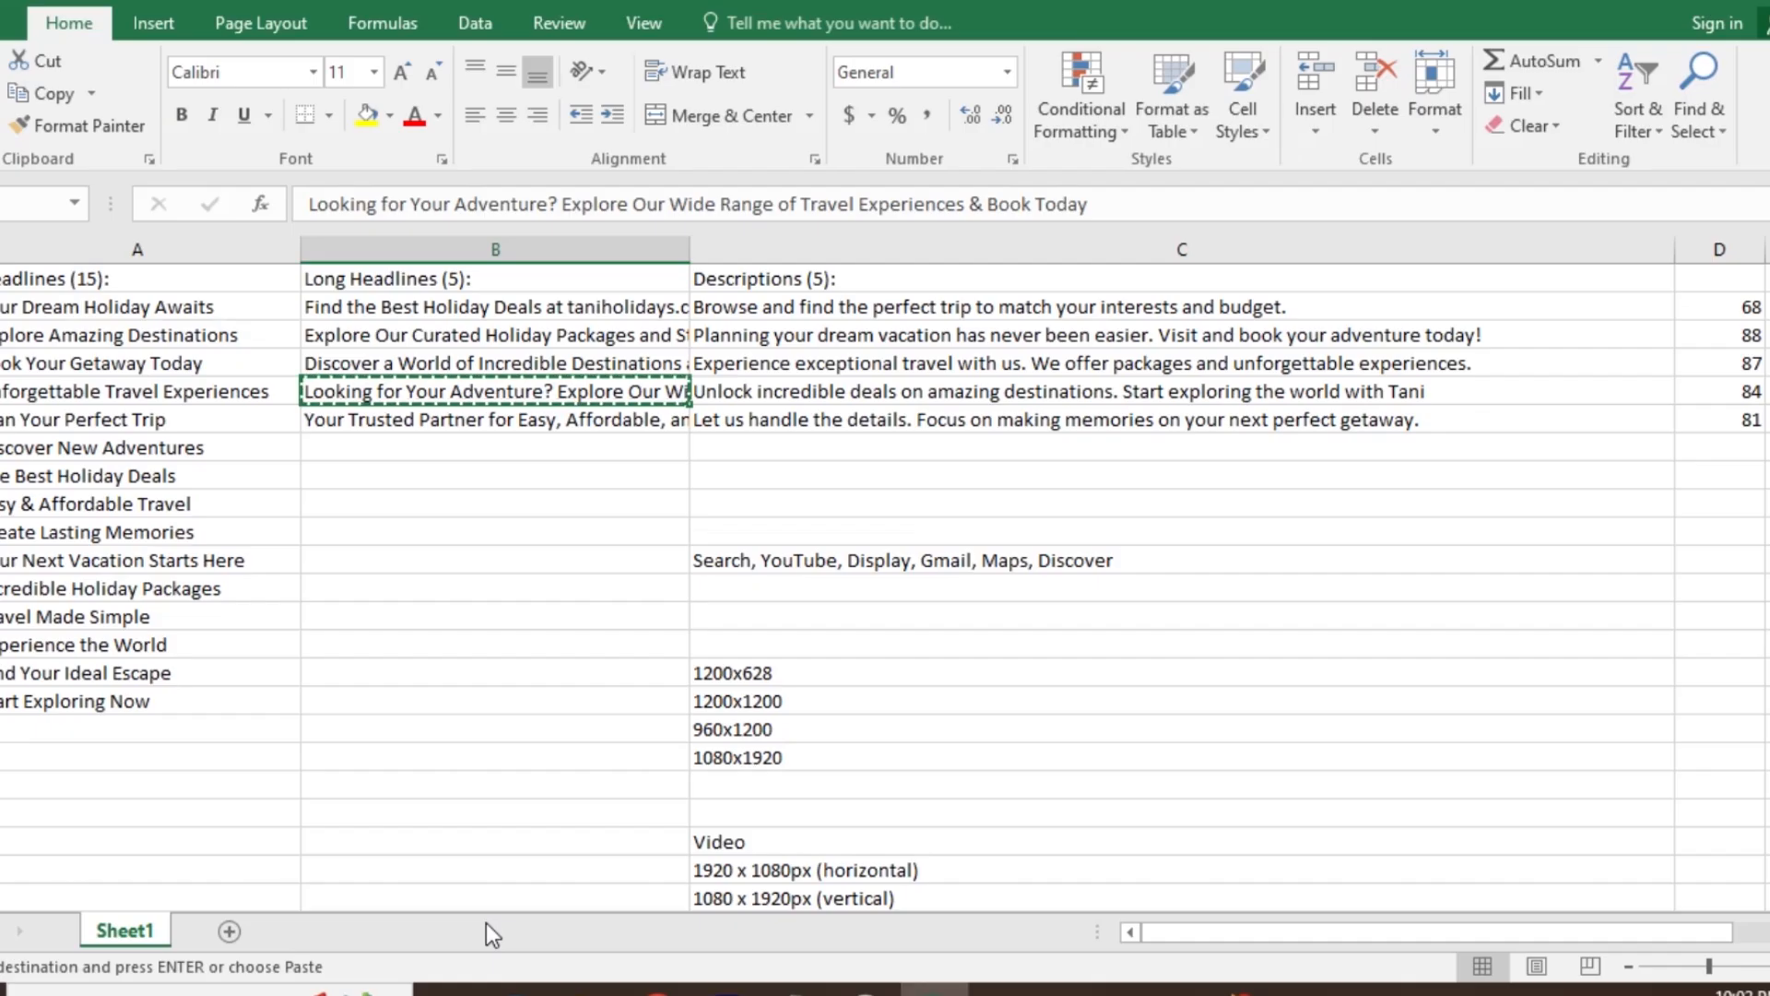
pyautogui.click(447, 419)
pyautogui.hotkey('ctrl', 'c')
pyautogui.hotkey('alt', 'Tab')
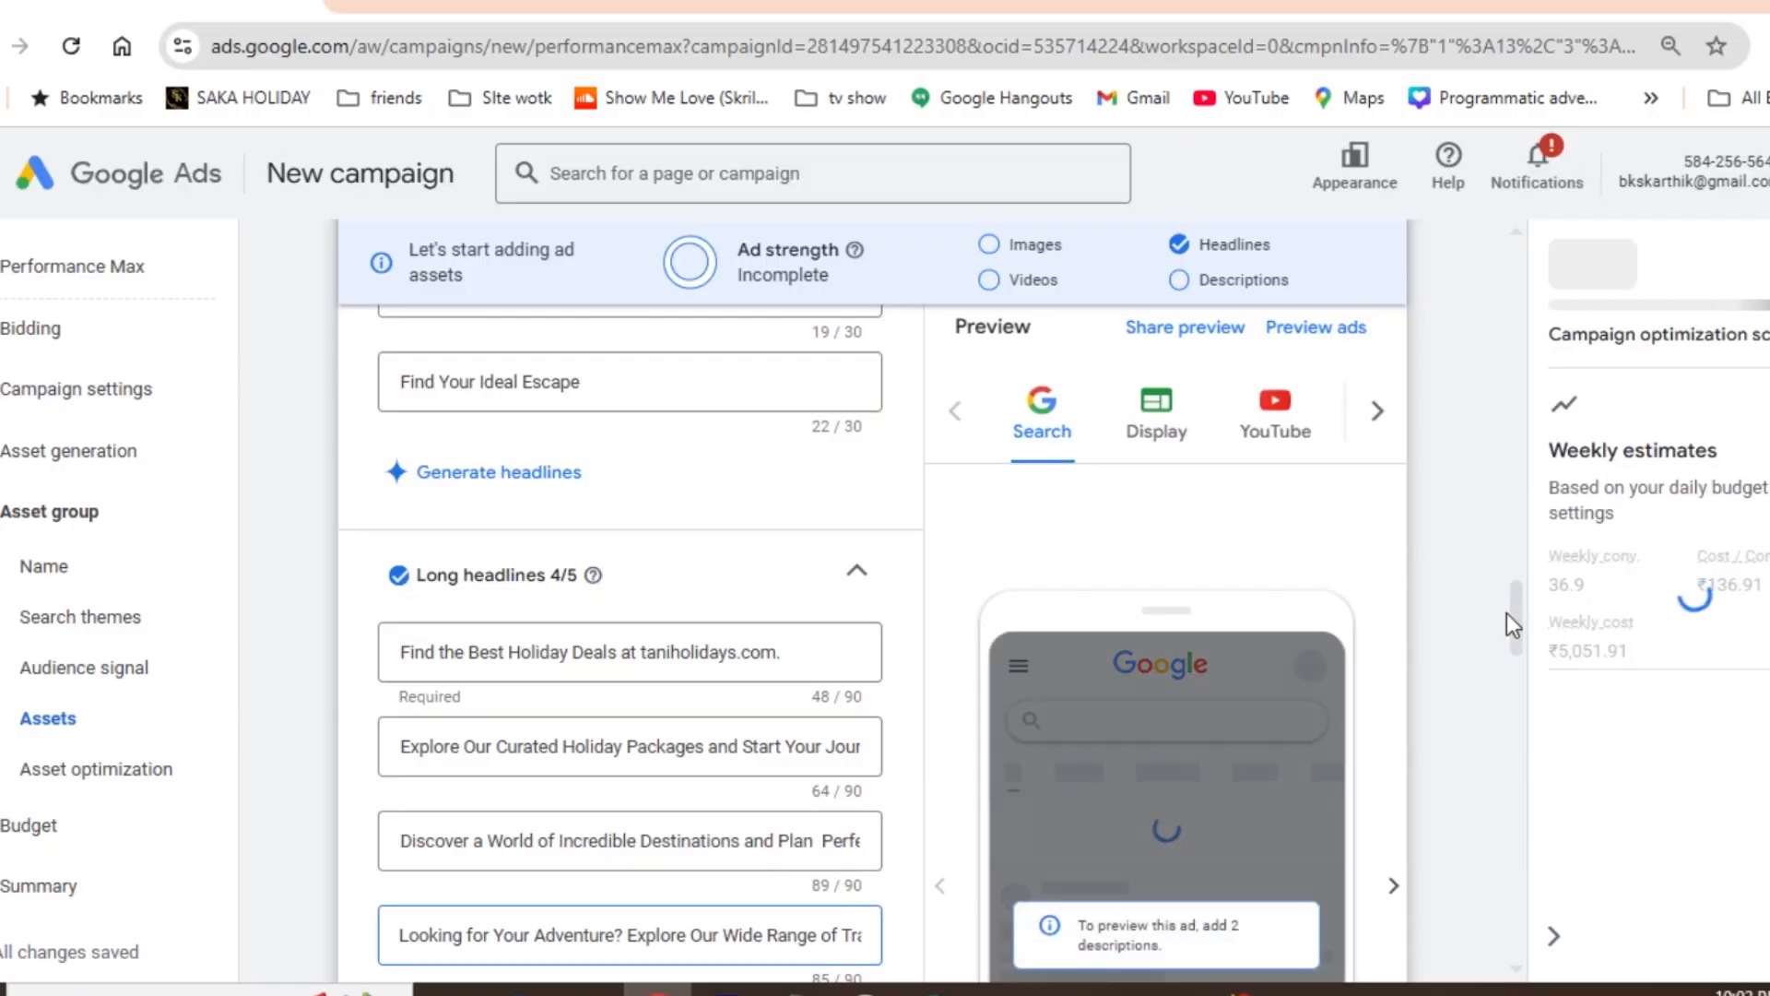
pyautogui.scroll(-3, 1518, 630)
pyautogui.click(443, 800)
pyautogui.hotkey('ctrl', 'v')
# - Copy "Browse and find the perfect trip to match your interests and budget." from the Excel sheet into the first description in Google Ads
pyautogui.hotkey('alt', 'Tab')
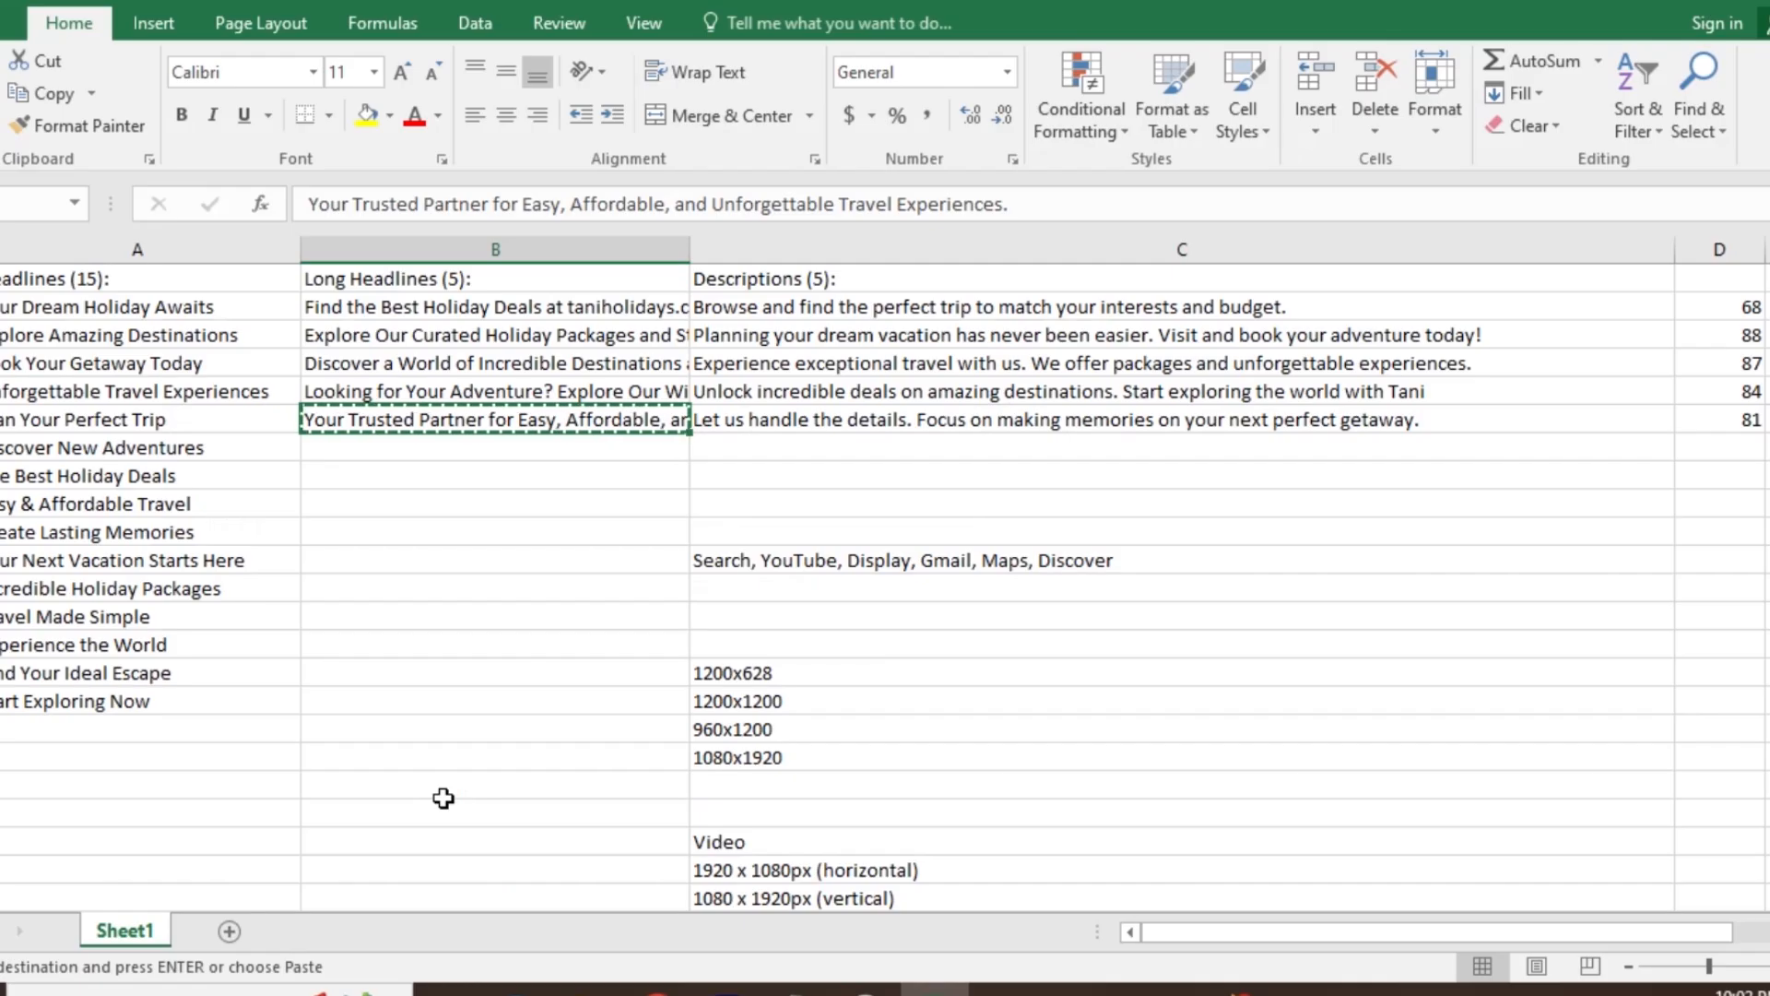
pyautogui.click(791, 307)
pyautogui.hotkey('ctrl', 'c')
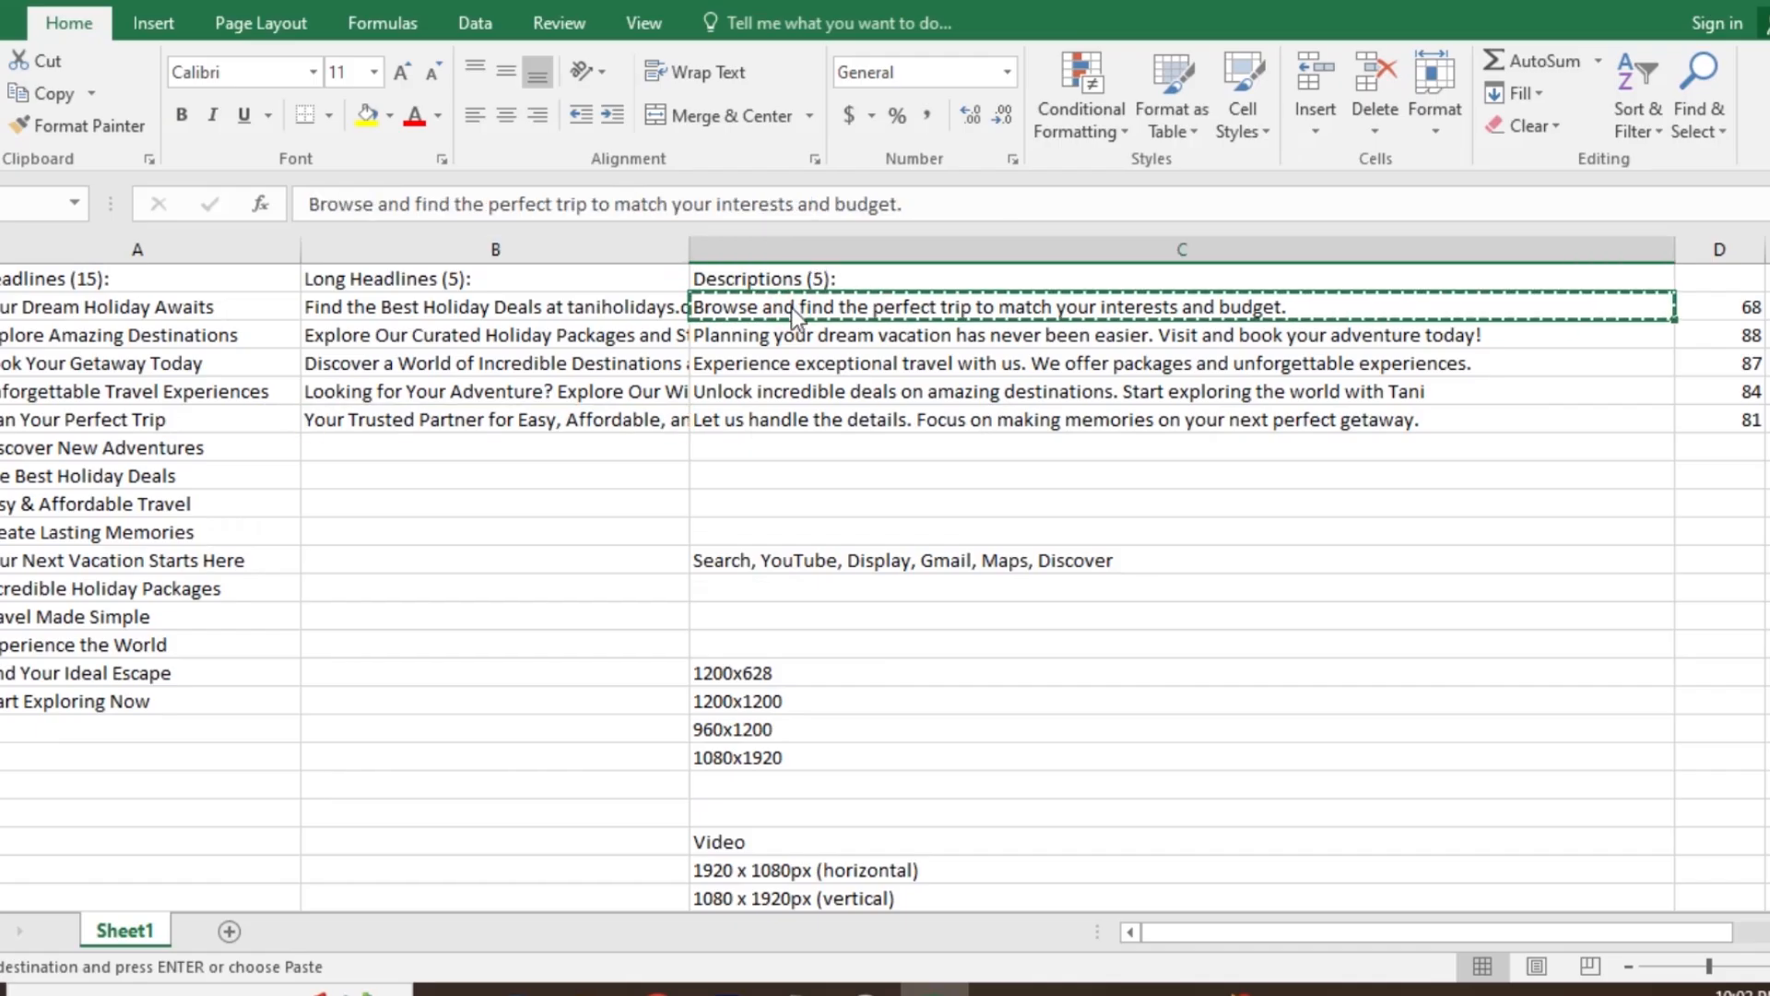
pyautogui.hotkey('alt', 'Tab')
pyautogui.scroll(-3, 1512, 636)
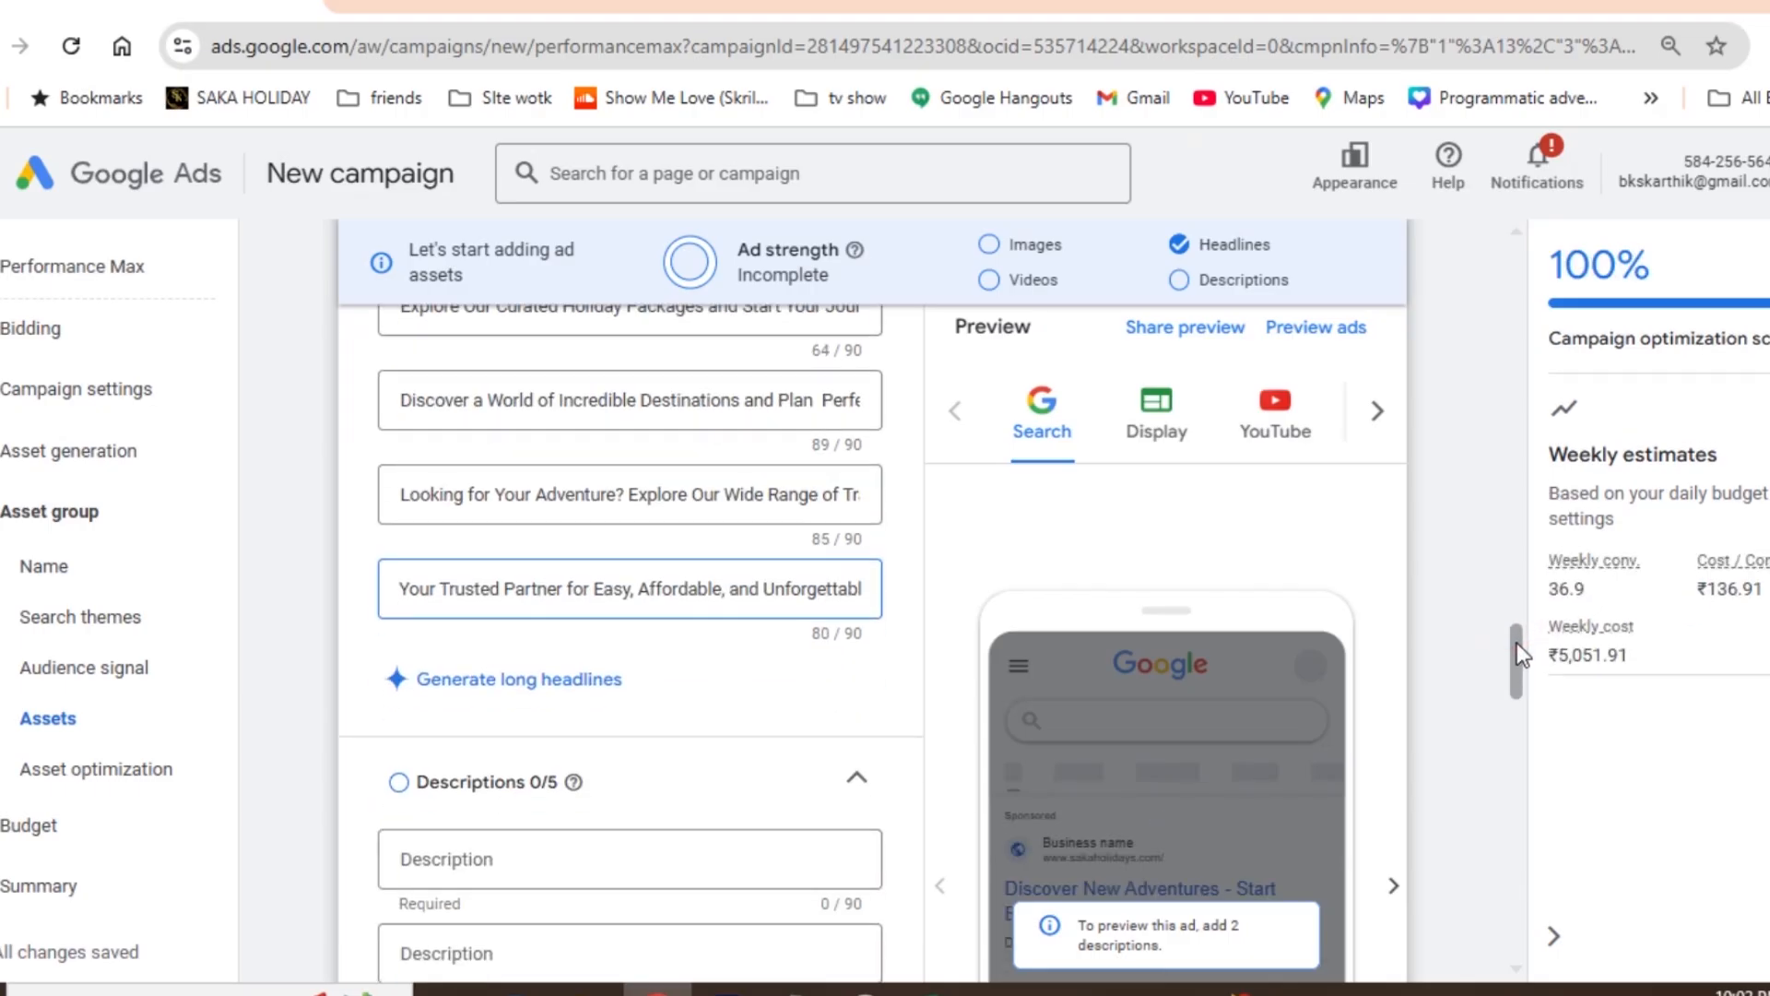
pyautogui.moveTo(1514, 651); pyautogui.dragTo(1514, 661)
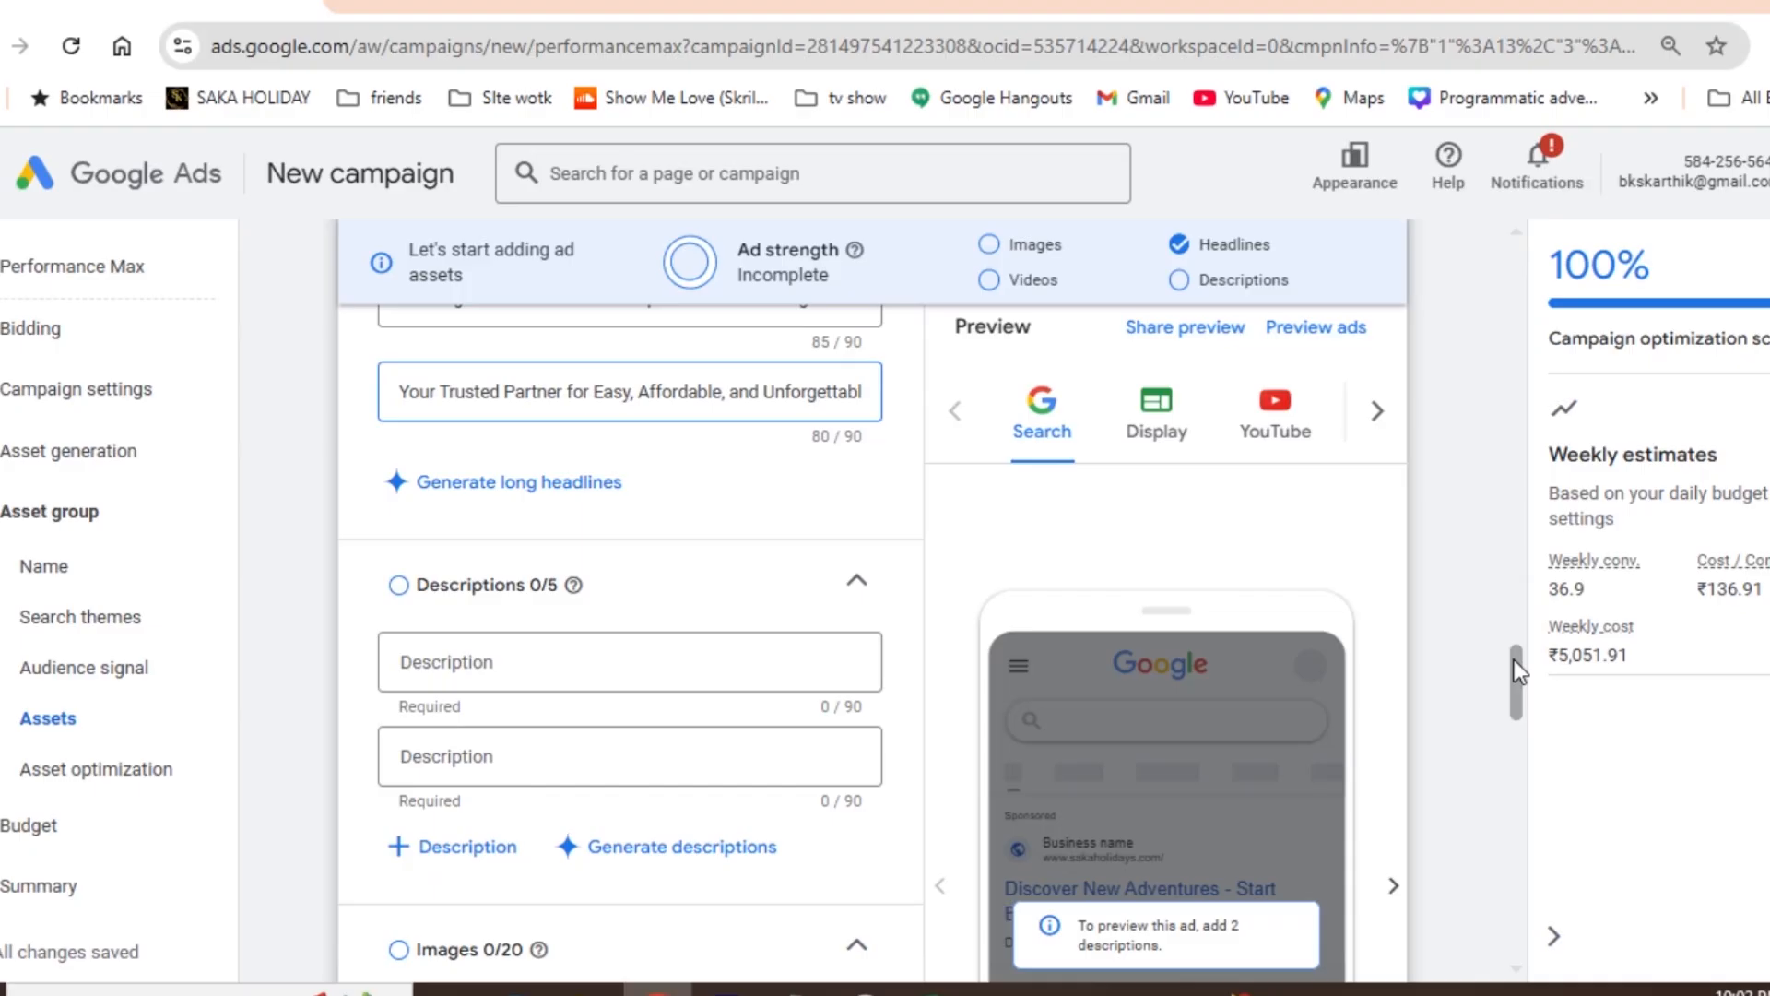
pyautogui.click(494, 662)
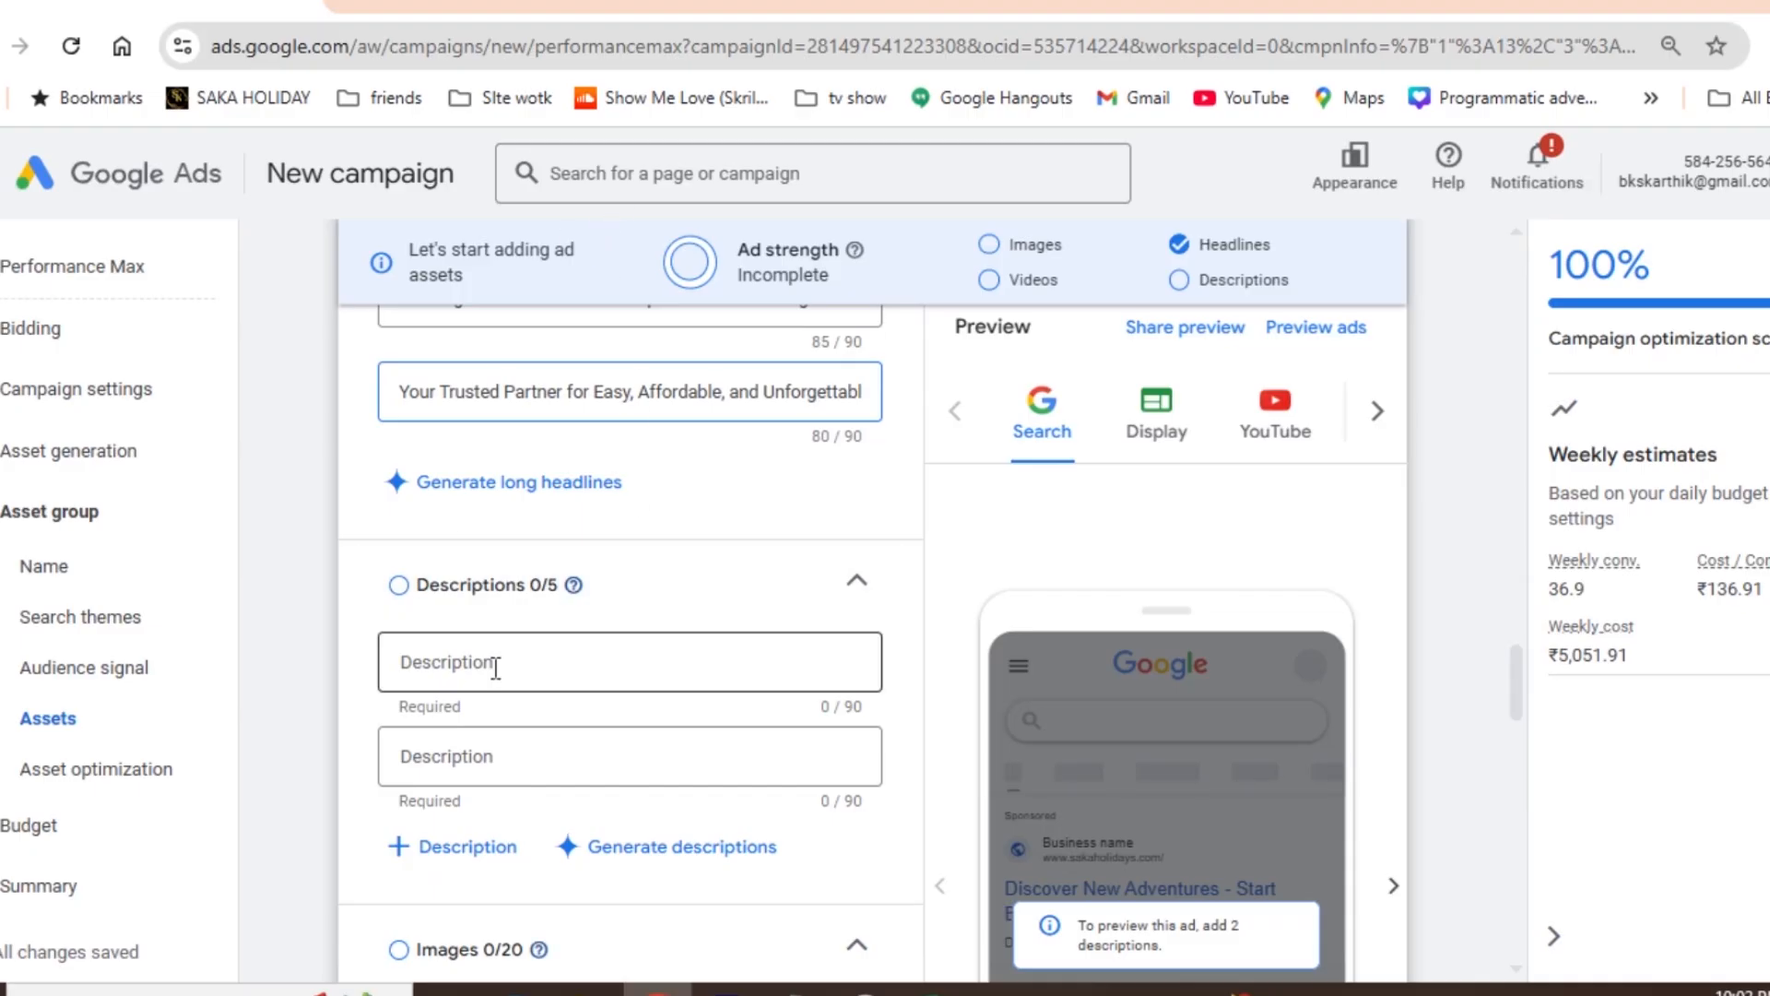
pyautogui.hotkey('ctrl', 'v')
# - Fill the second description with "Planning your dream vacation has never been easier. Visit and book your adventure today!" from the Excel sheet
pyautogui.hotkey('alt', 'Tab')
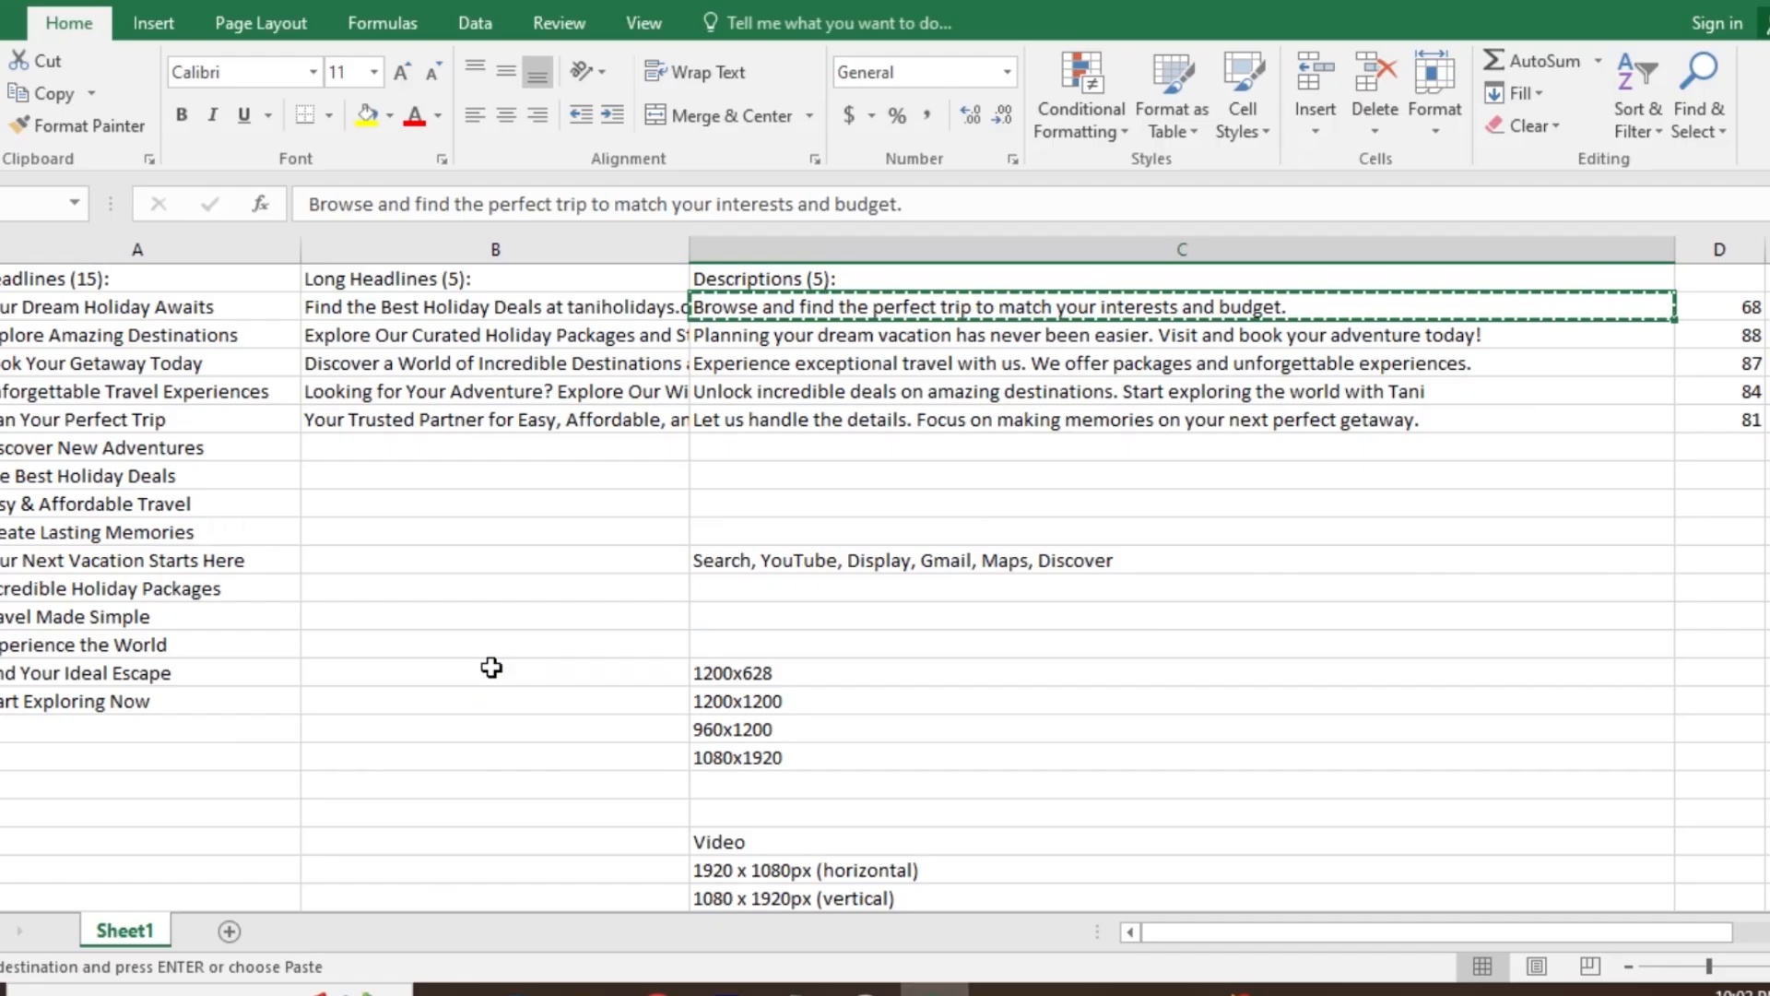
pyautogui.click(761, 343)
pyautogui.hotkey('ctrl', 'c')
pyautogui.hotkey('alt', 'Tab')
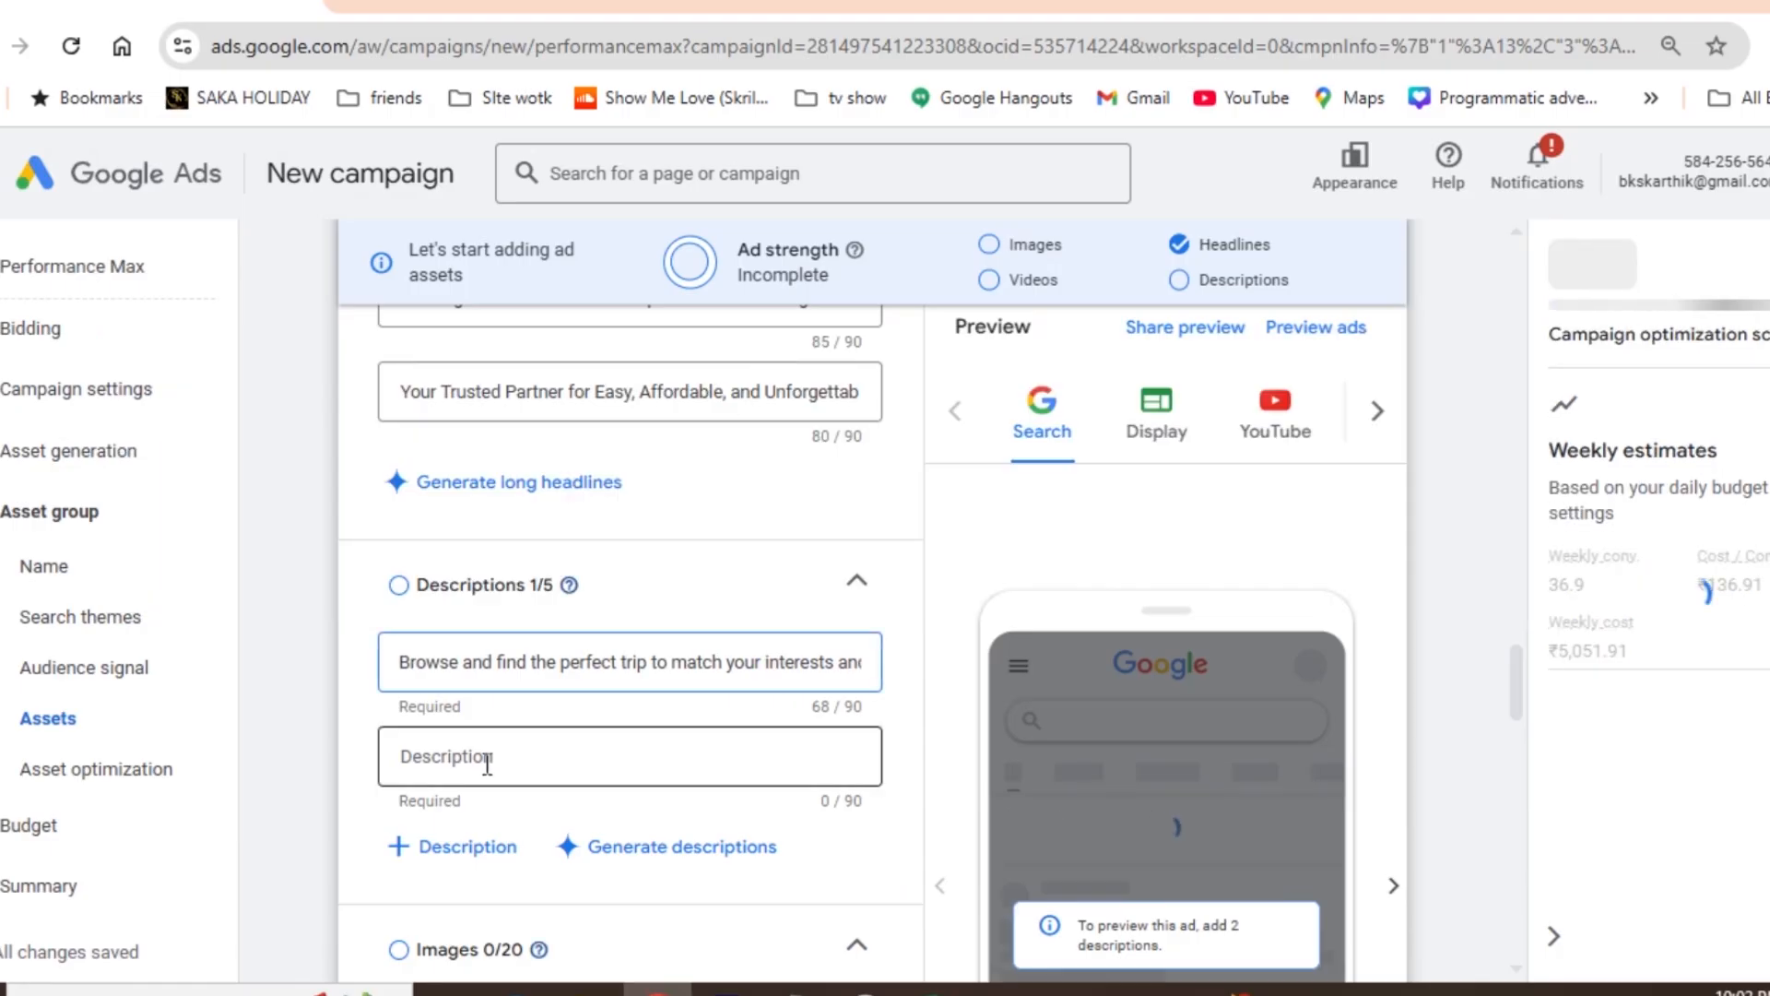
pyautogui.click(463, 762)
pyautogui.hotkey('ctrl', 'v')
# - Fill the third description with "Experience exceptional travel with us. We offer packages and unforgettable experiences." from the Excel sheet
pyautogui.hotkey('alt', 'Tab')
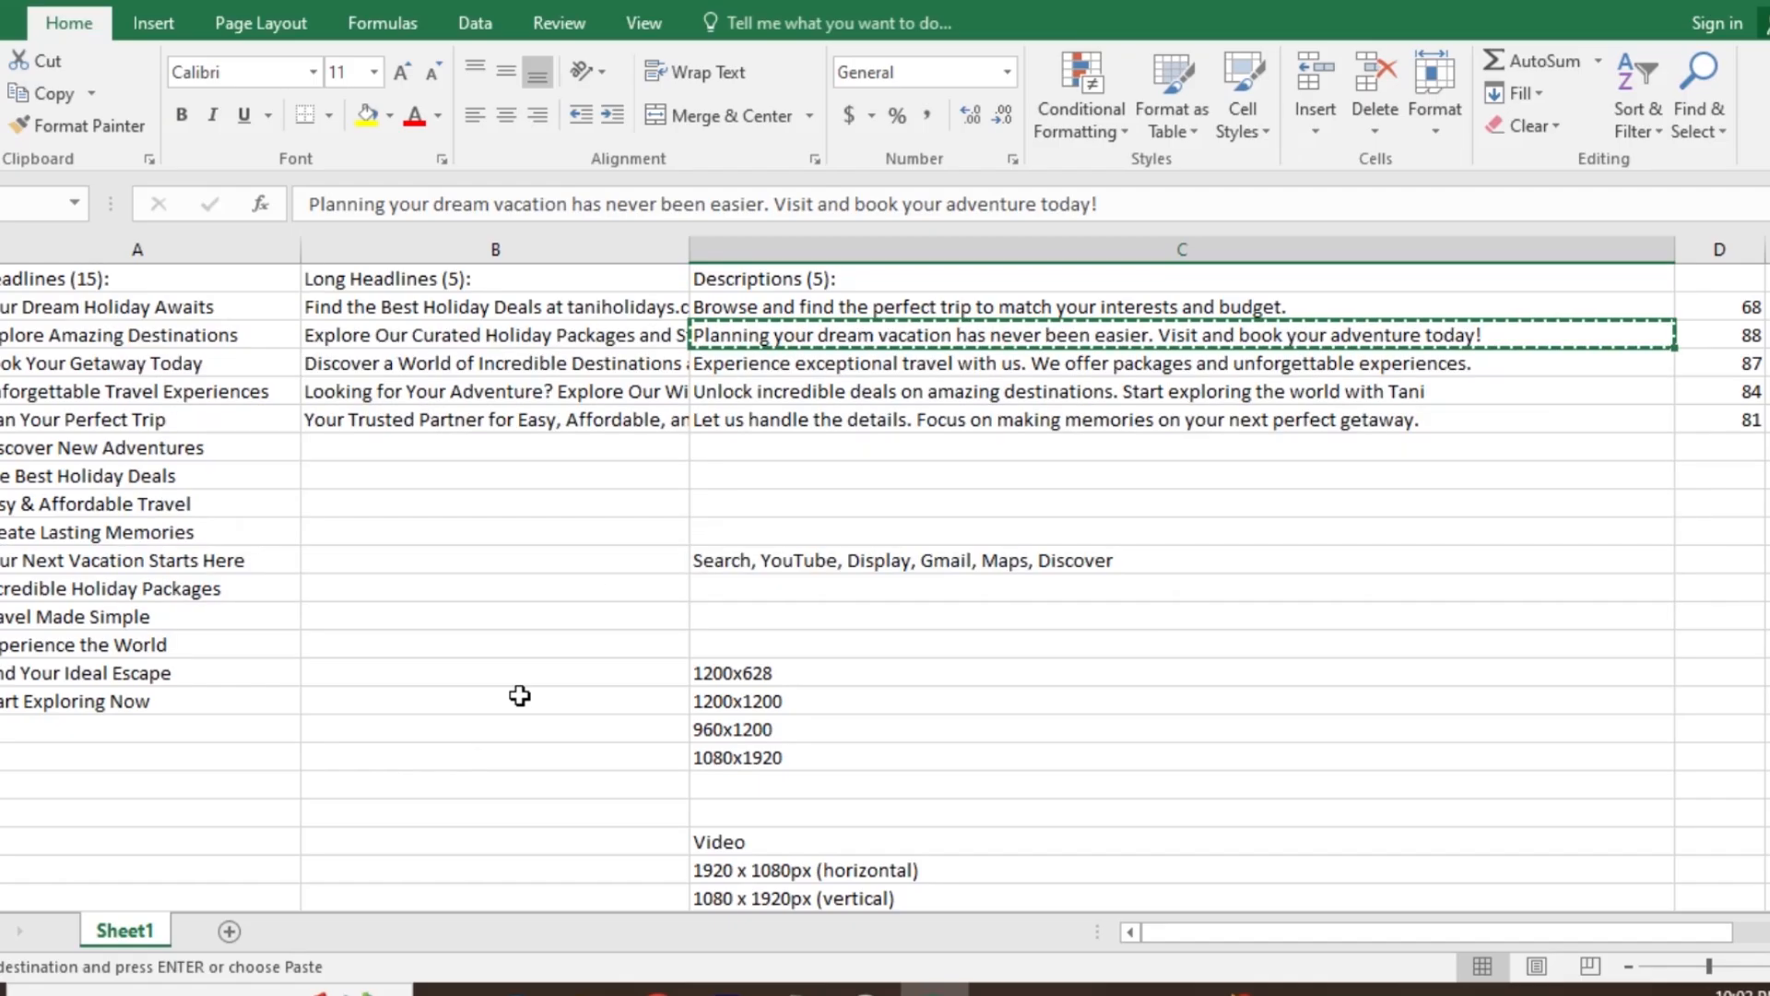
pyautogui.click(762, 371)
pyautogui.hotkey('ctrl', 'c')
pyautogui.hotkey('alt', 'Tab')
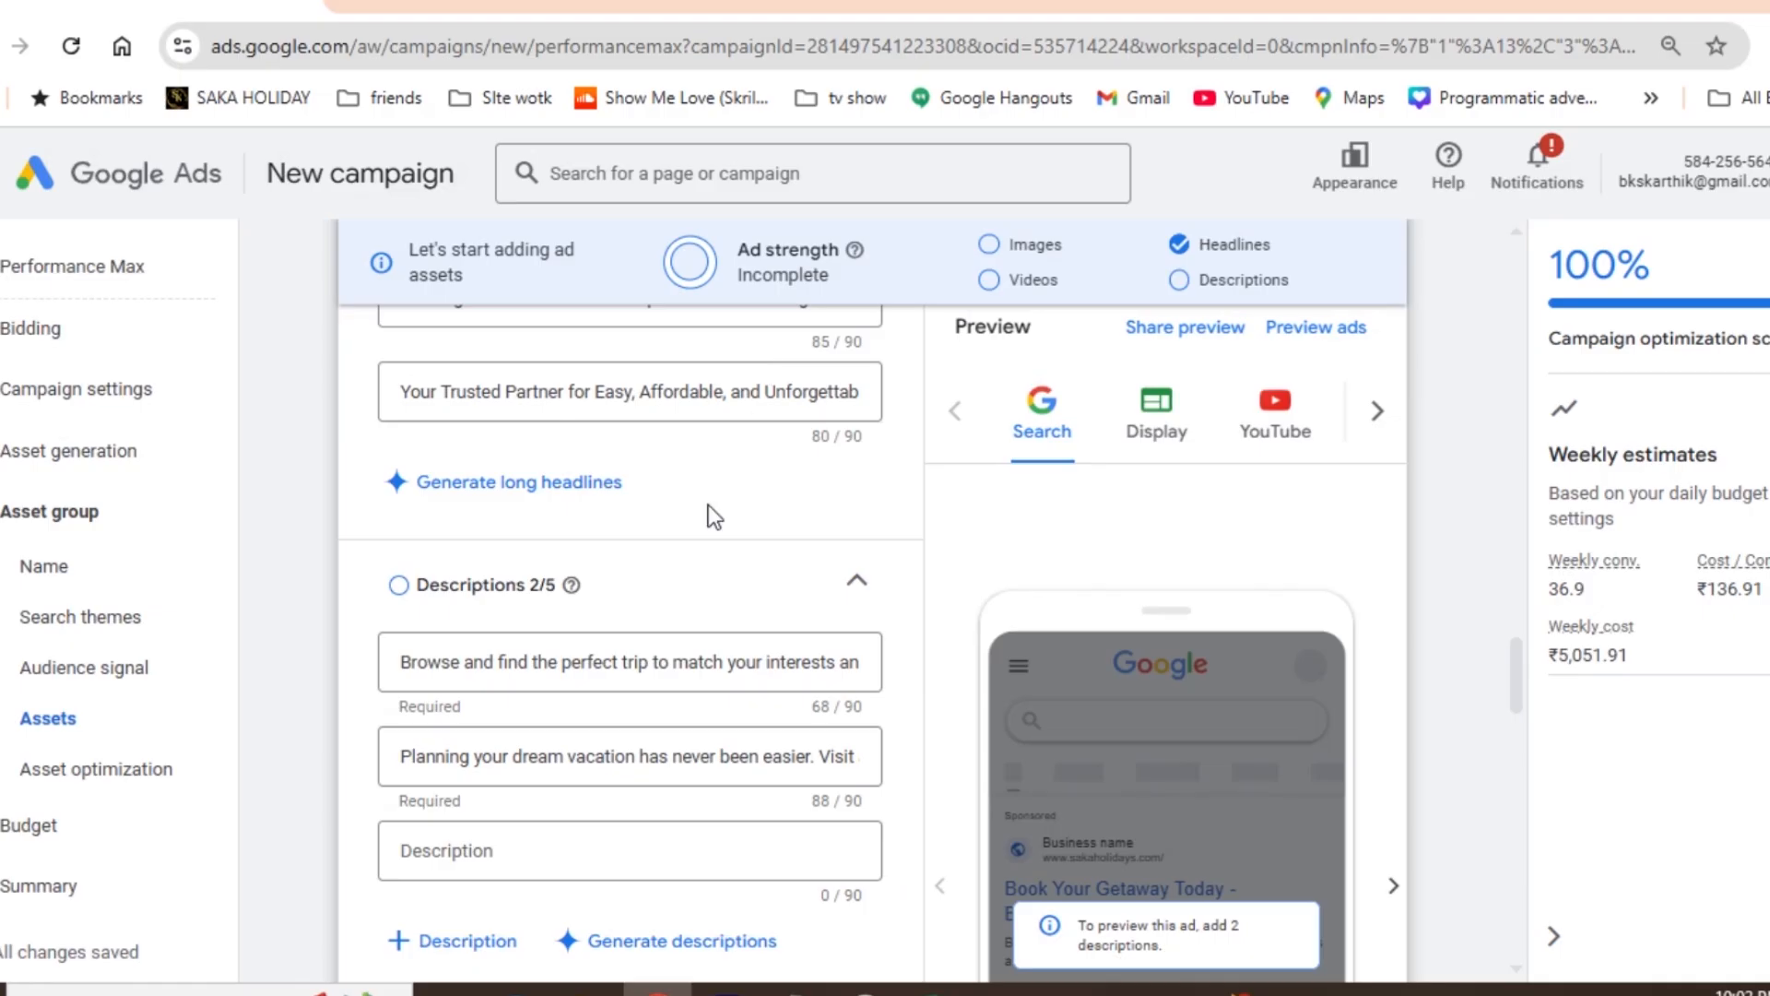
pyautogui.click(480, 830)
pyautogui.hotkey('ctrl', 'v')
# - Fill the fourth description with "Unlock incredible deals on amazing destinations. Start exploring the world with Tani" from the Excel sheet
pyautogui.hotkey('alt', 'Tab')
pyautogui.press('Down')
pyautogui.hotkey('ctrl', 'c')
pyautogui.hotkey('alt', 'Tab')
pyautogui.click(451, 937)
pyautogui.hotkey('ctrl', 'v')
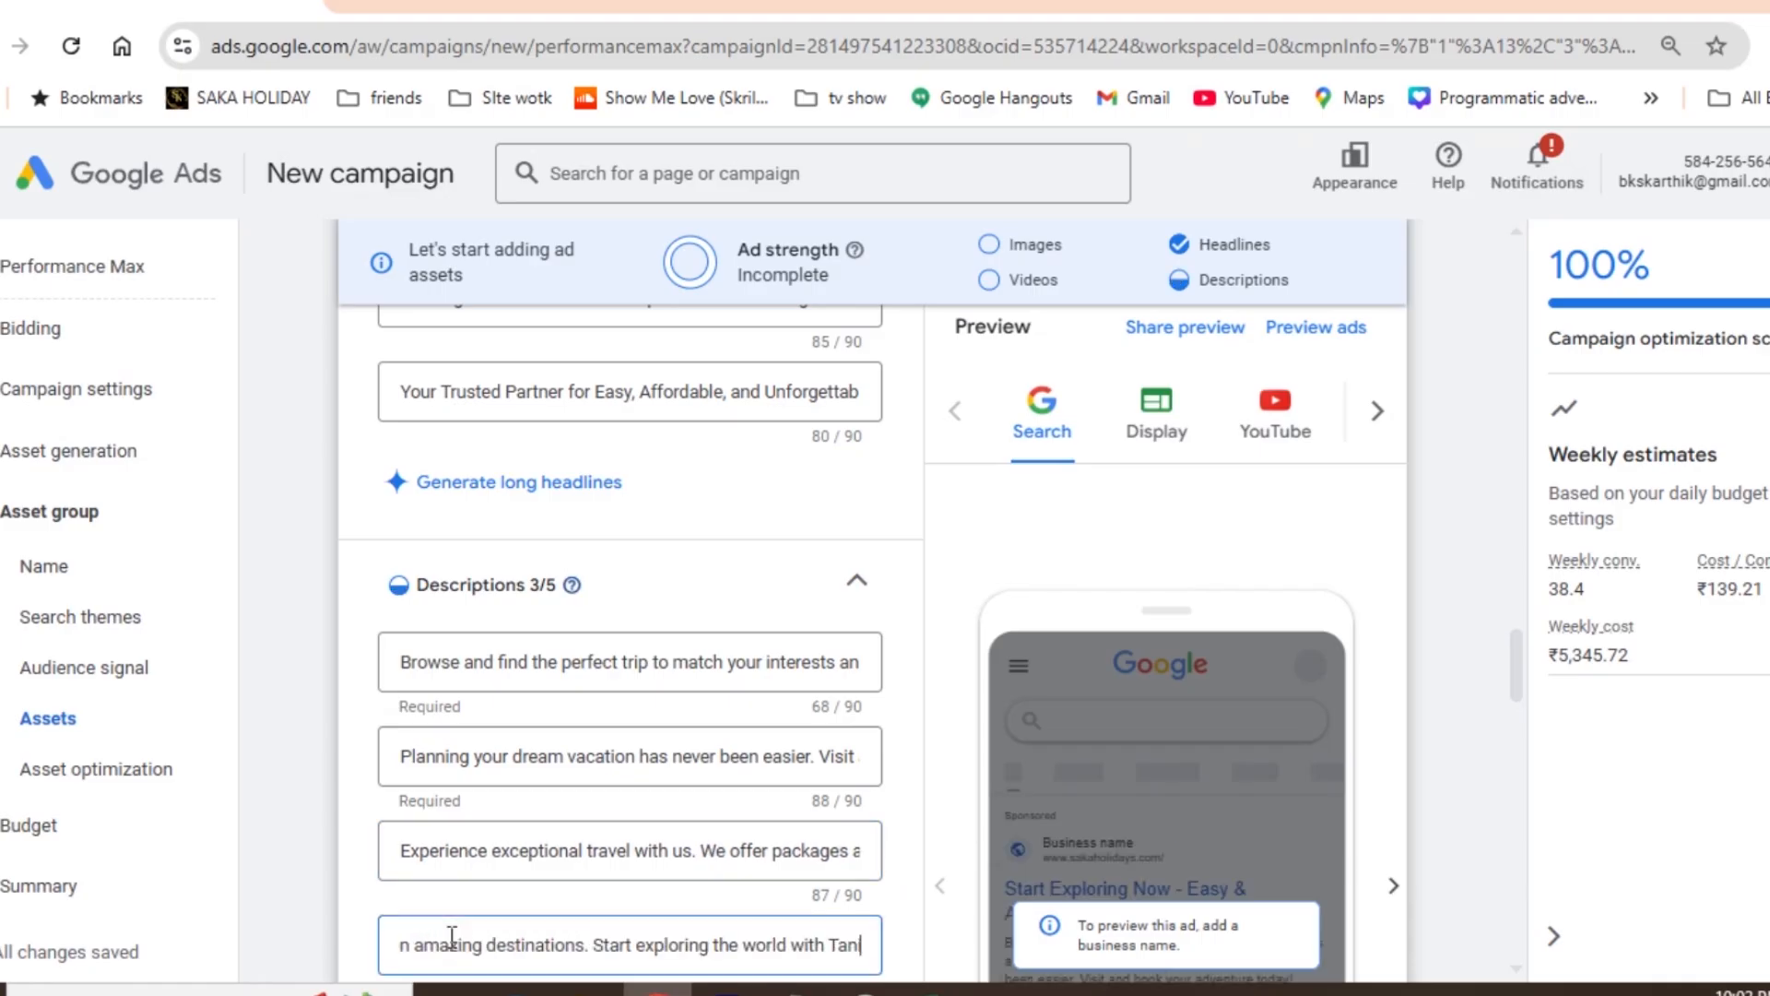
# - Fill the fifth description with "Let us handle the details. Focus on making memories on your next perfect getaway." from the Excel sheet
pyautogui.hotkey('alt', 'Tab')
pyautogui.press('Down')
pyautogui.hotkey('ctrl', 'c')
pyautogui.hotkey('alt', 'Tab')
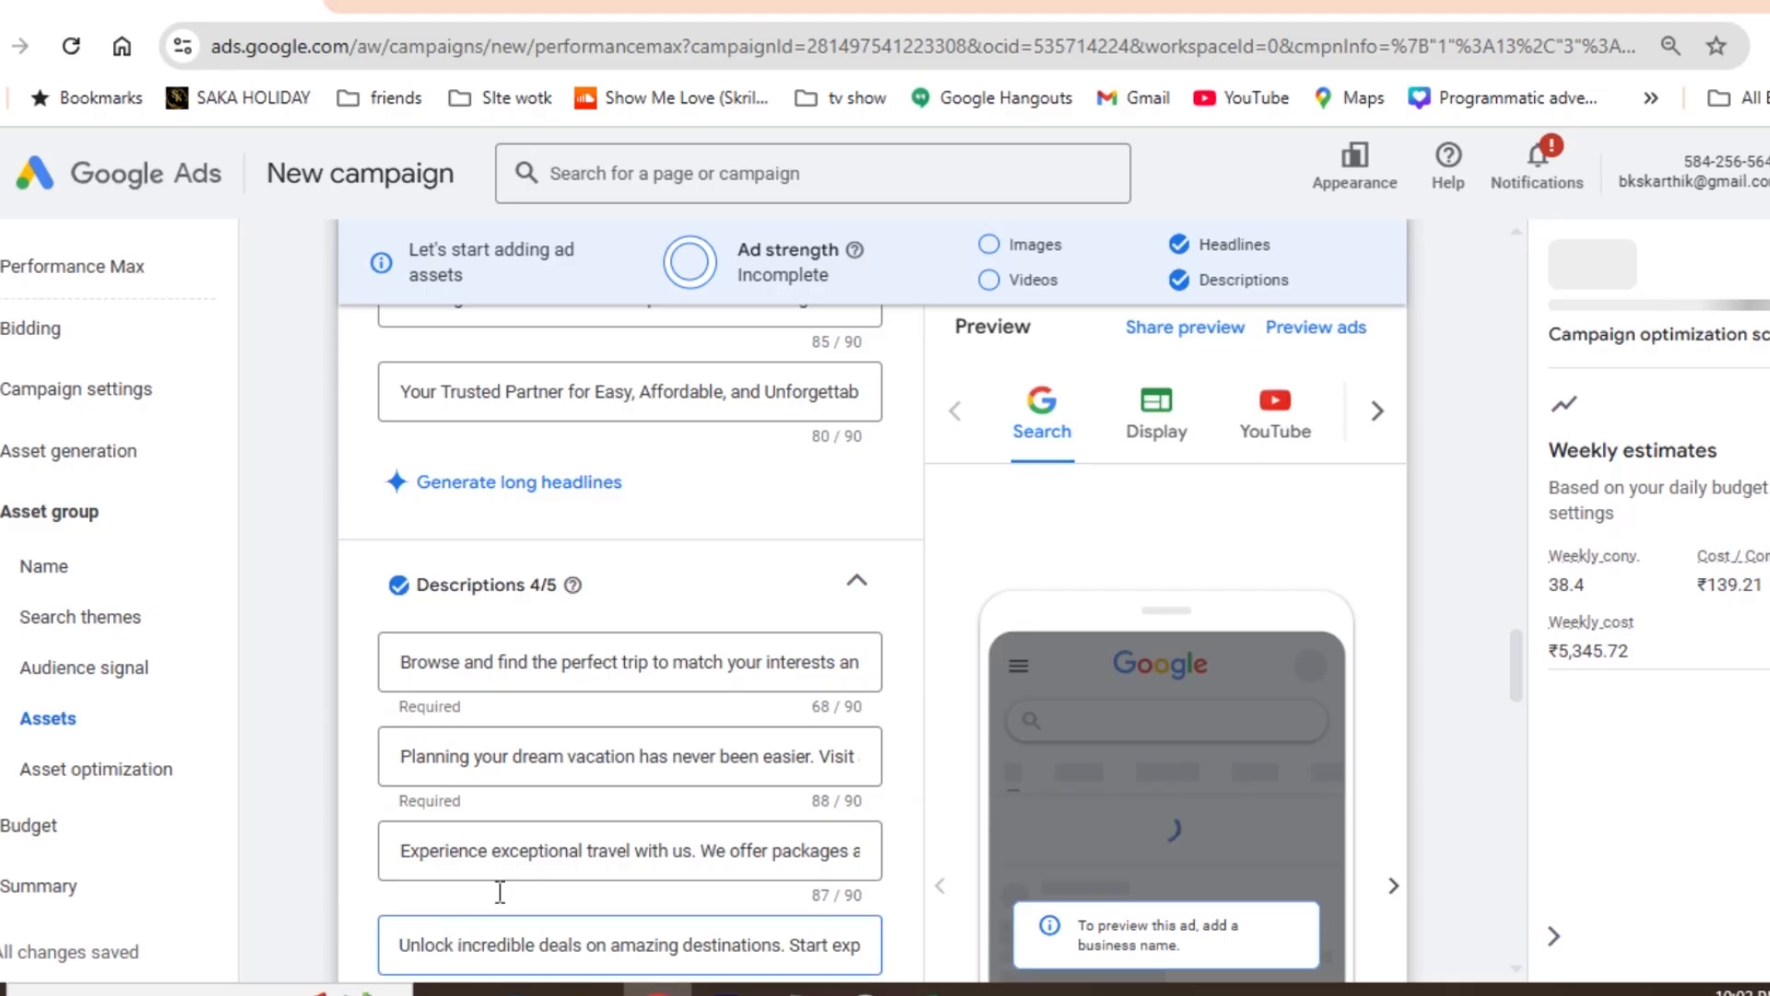
pyautogui.moveTo(1518, 656); pyautogui.dragTo(1518, 684)
pyautogui.click(451, 728)
pyautogui.hotkey('ctrl', 'v')
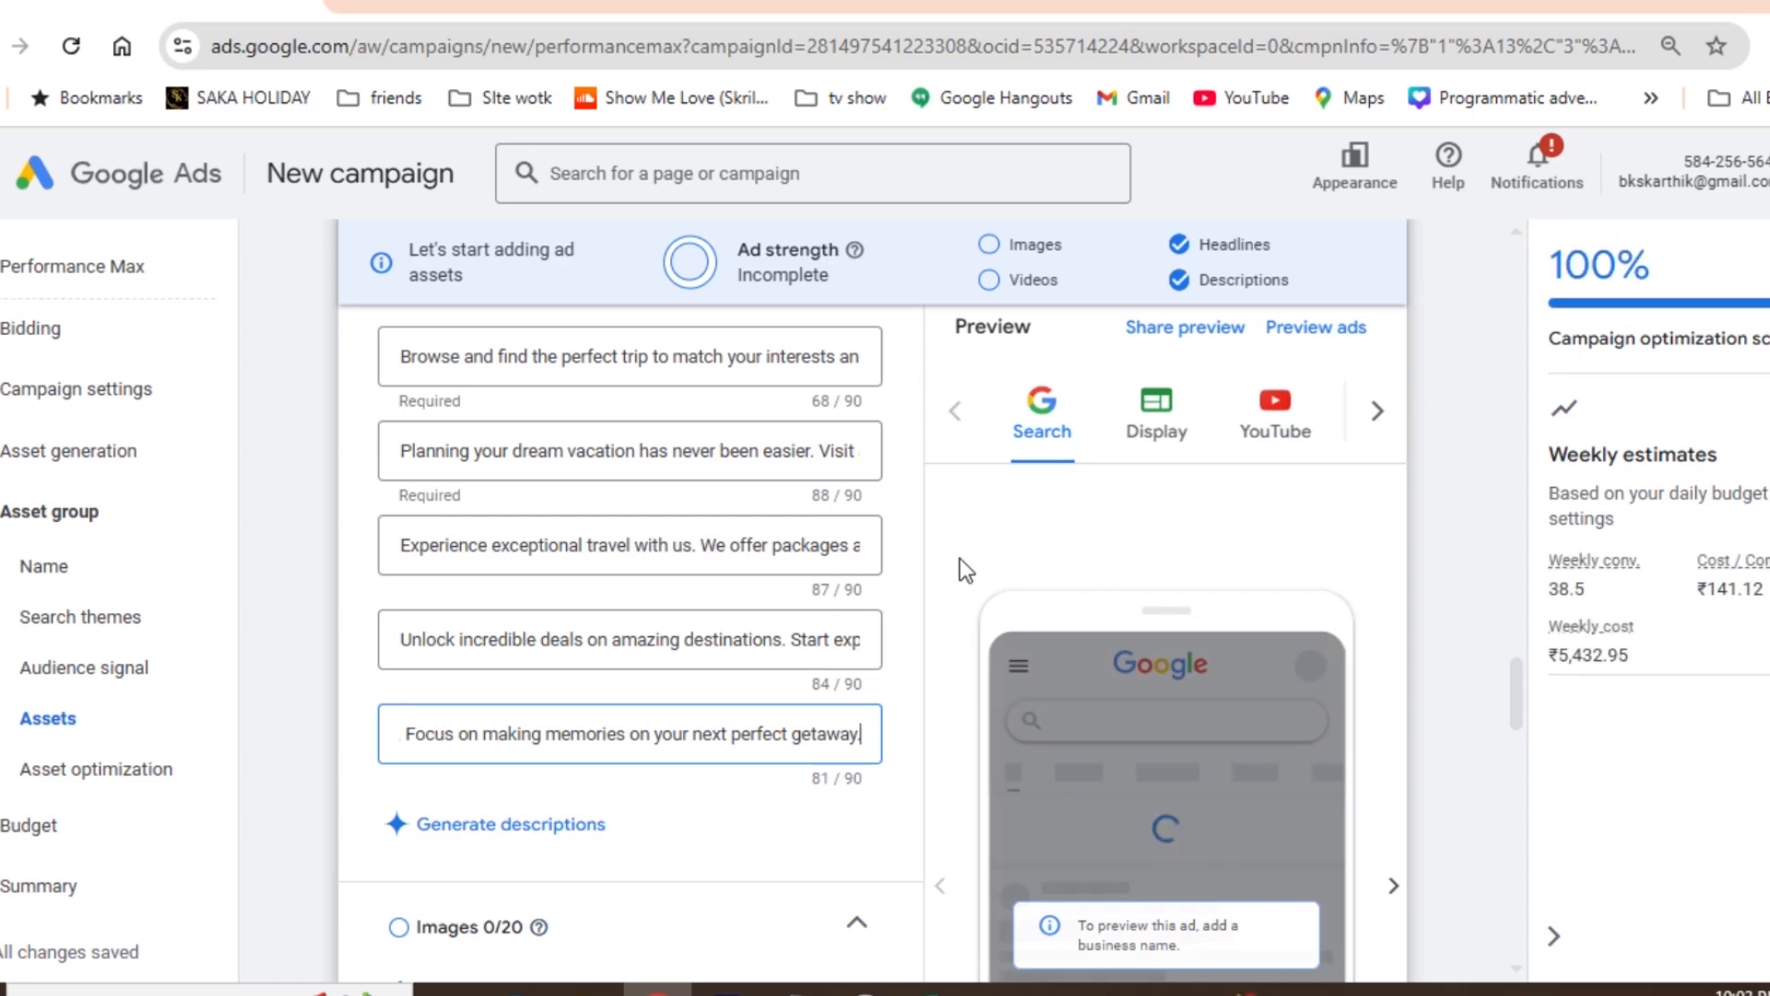
# - Select the five suggested website images for the ad: Fazilka, Pakhal Lake Suryapet, Siddipet, Ranjankudi Fort Perambalur and Mancherial
pyautogui.moveTo(1515, 700); pyautogui.dragTo(1519, 749)
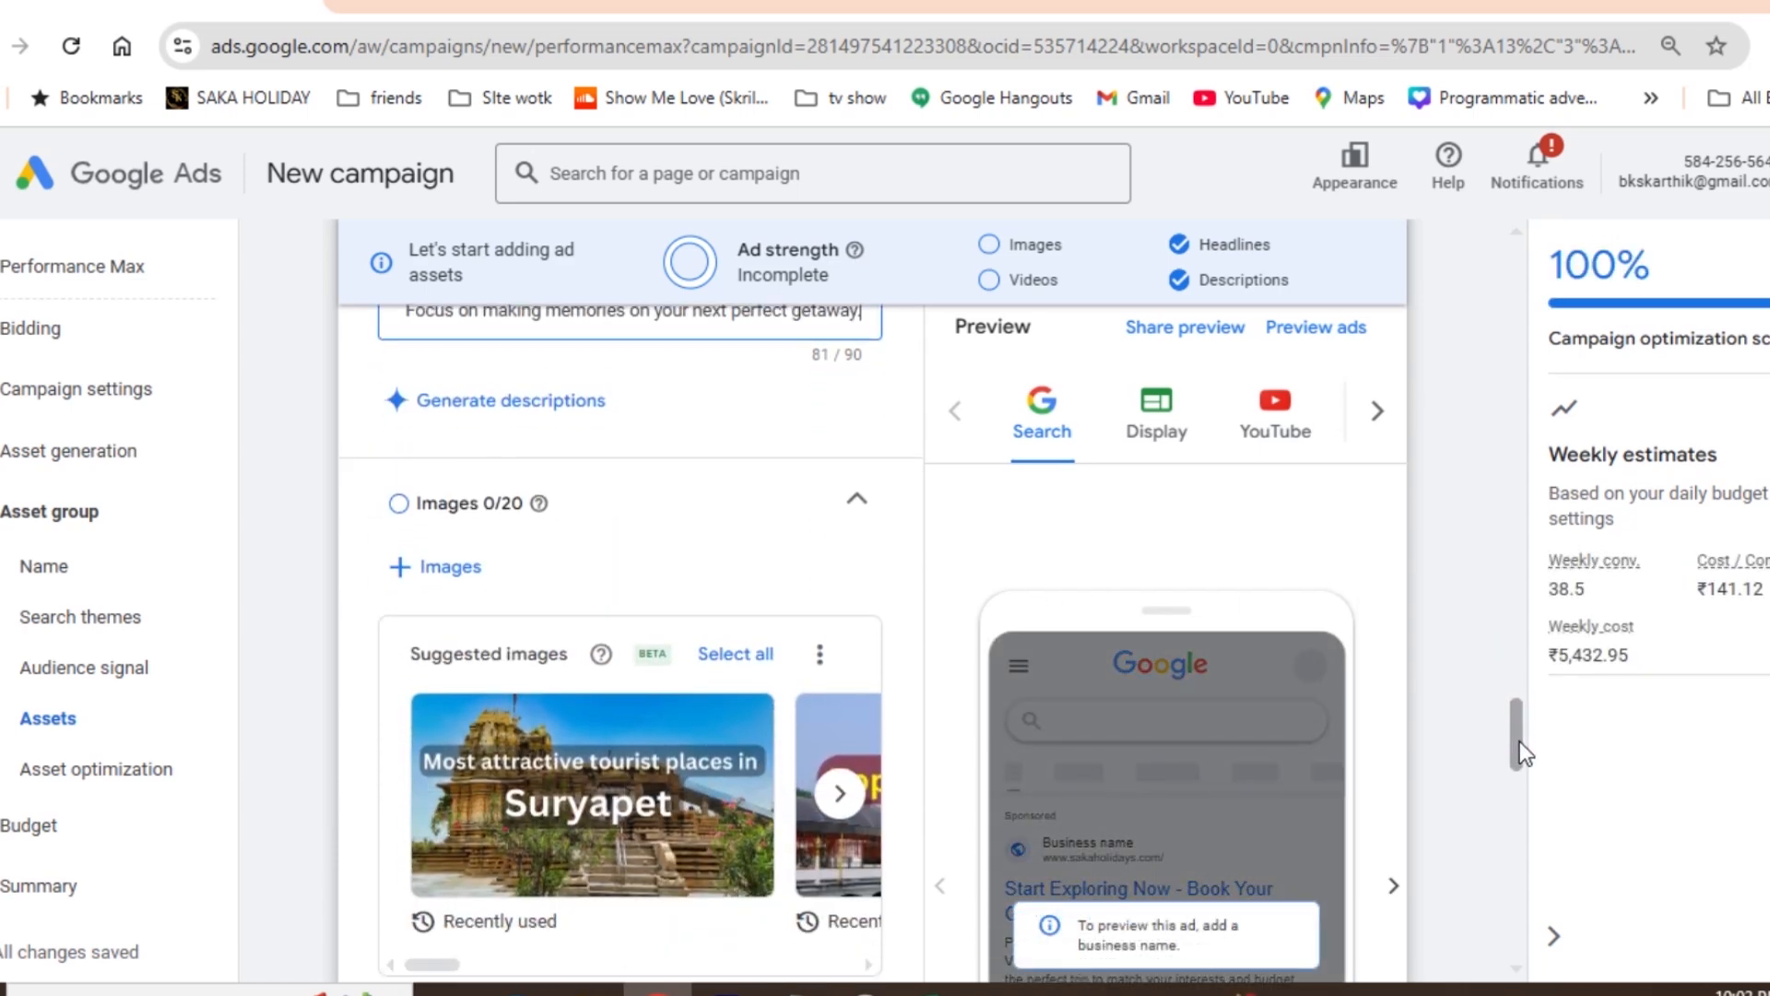
pyautogui.click(475, 571)
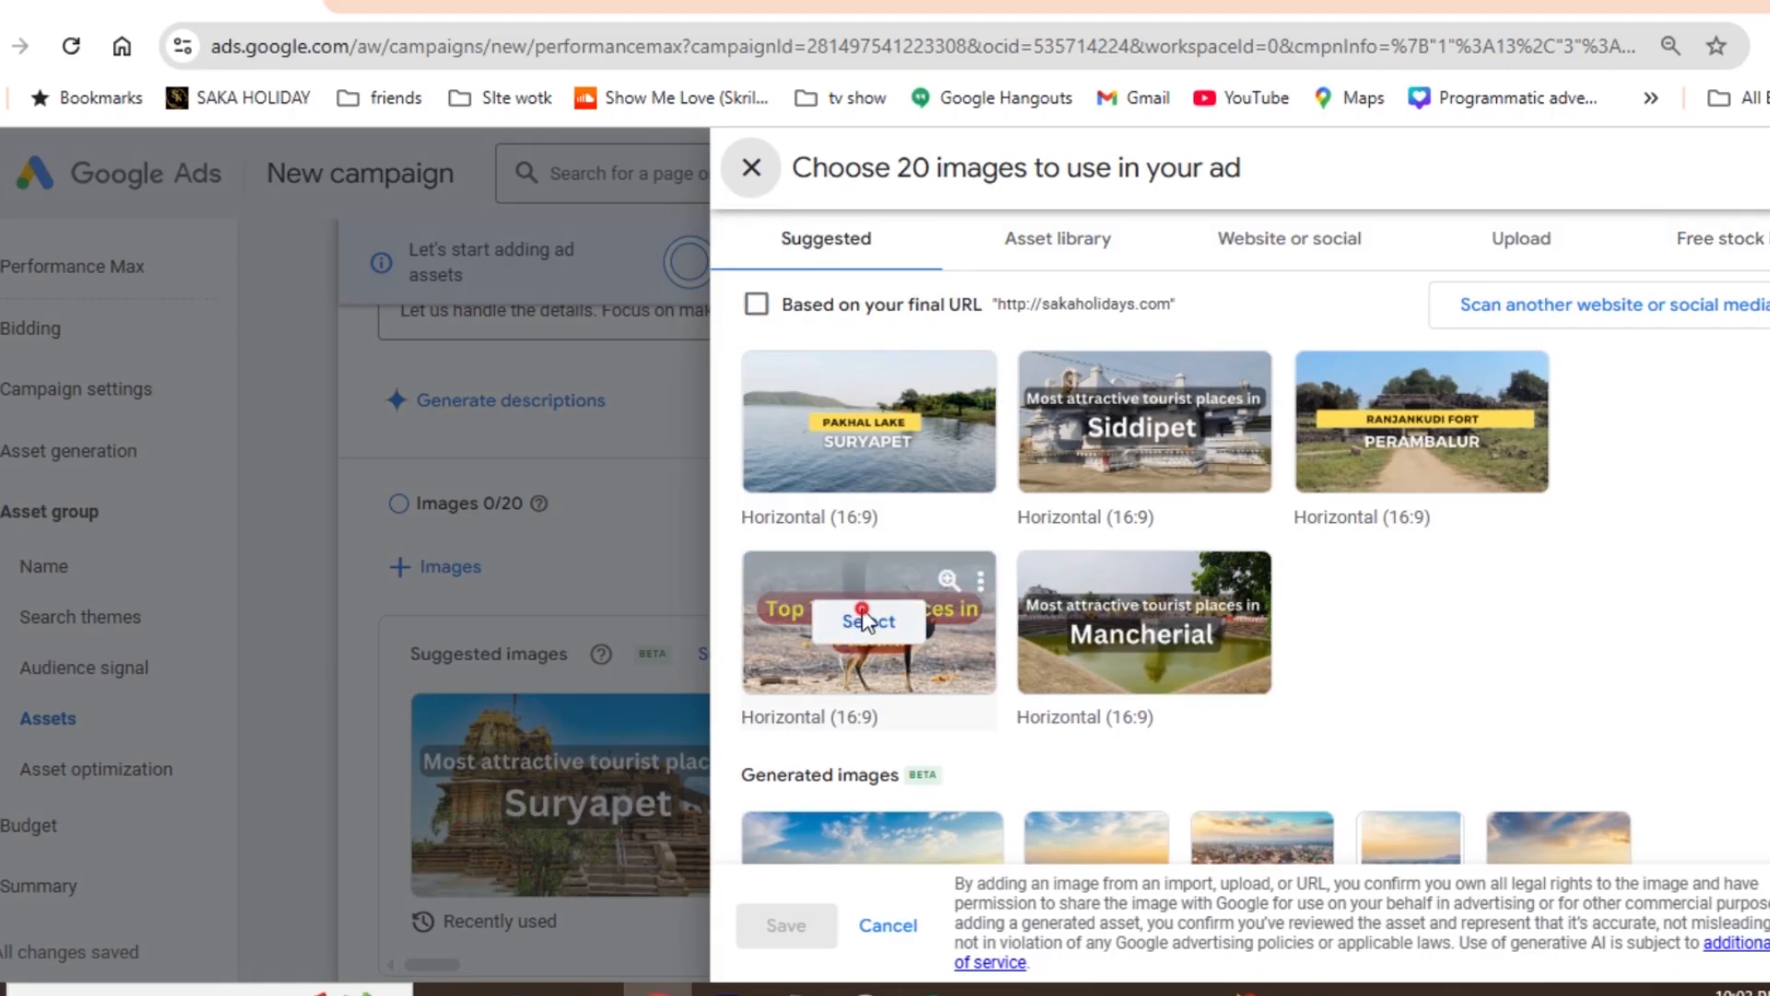
pyautogui.click(861, 613)
pyautogui.click(865, 429)
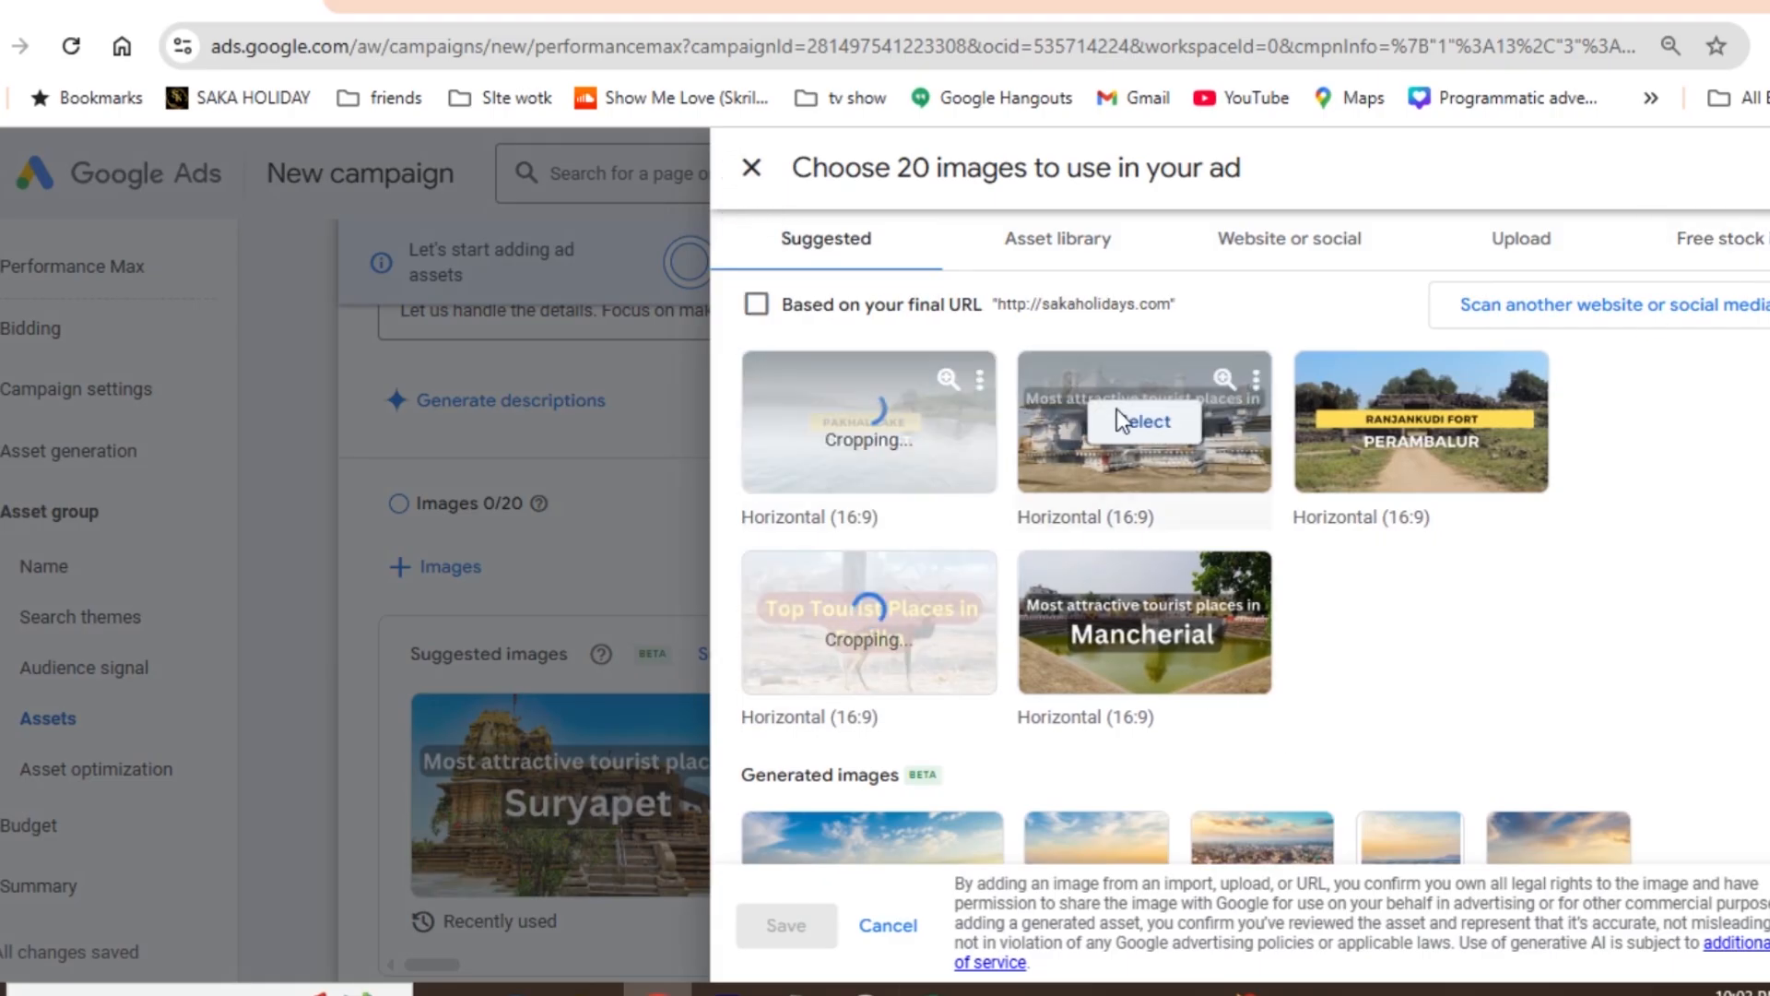
pyautogui.click(1143, 423)
pyautogui.click(1418, 426)
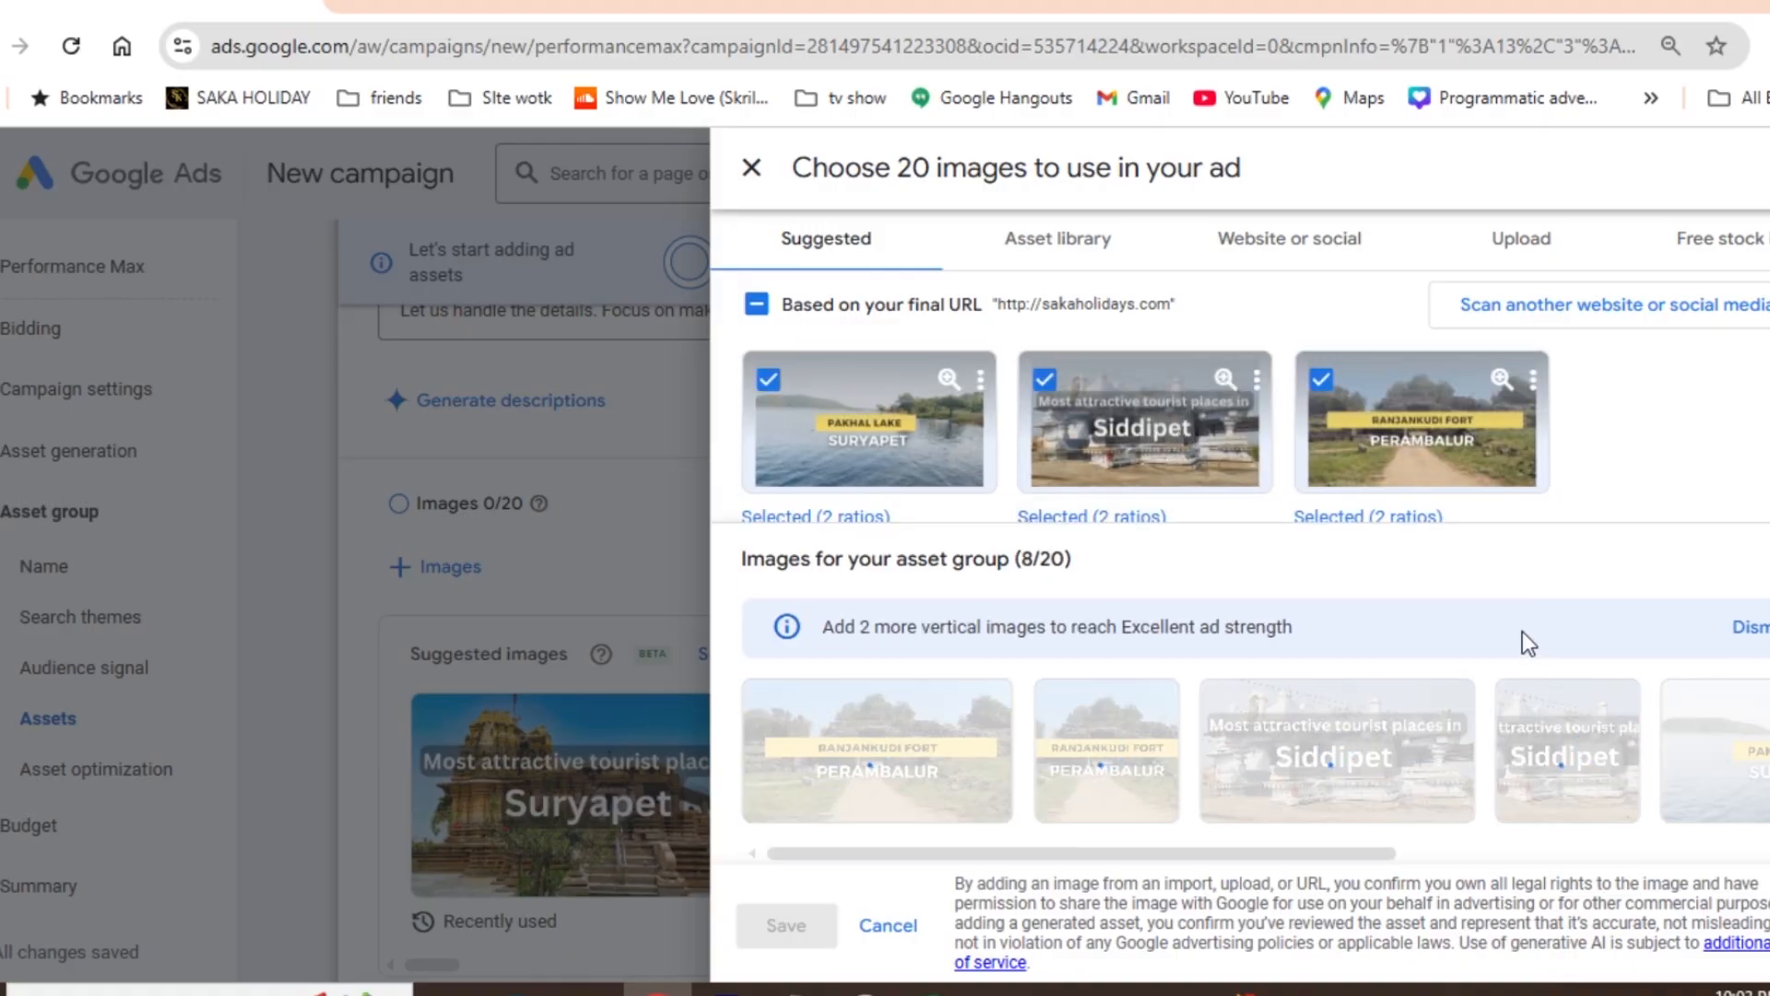
pyautogui.scroll(-2, 1143, 397)
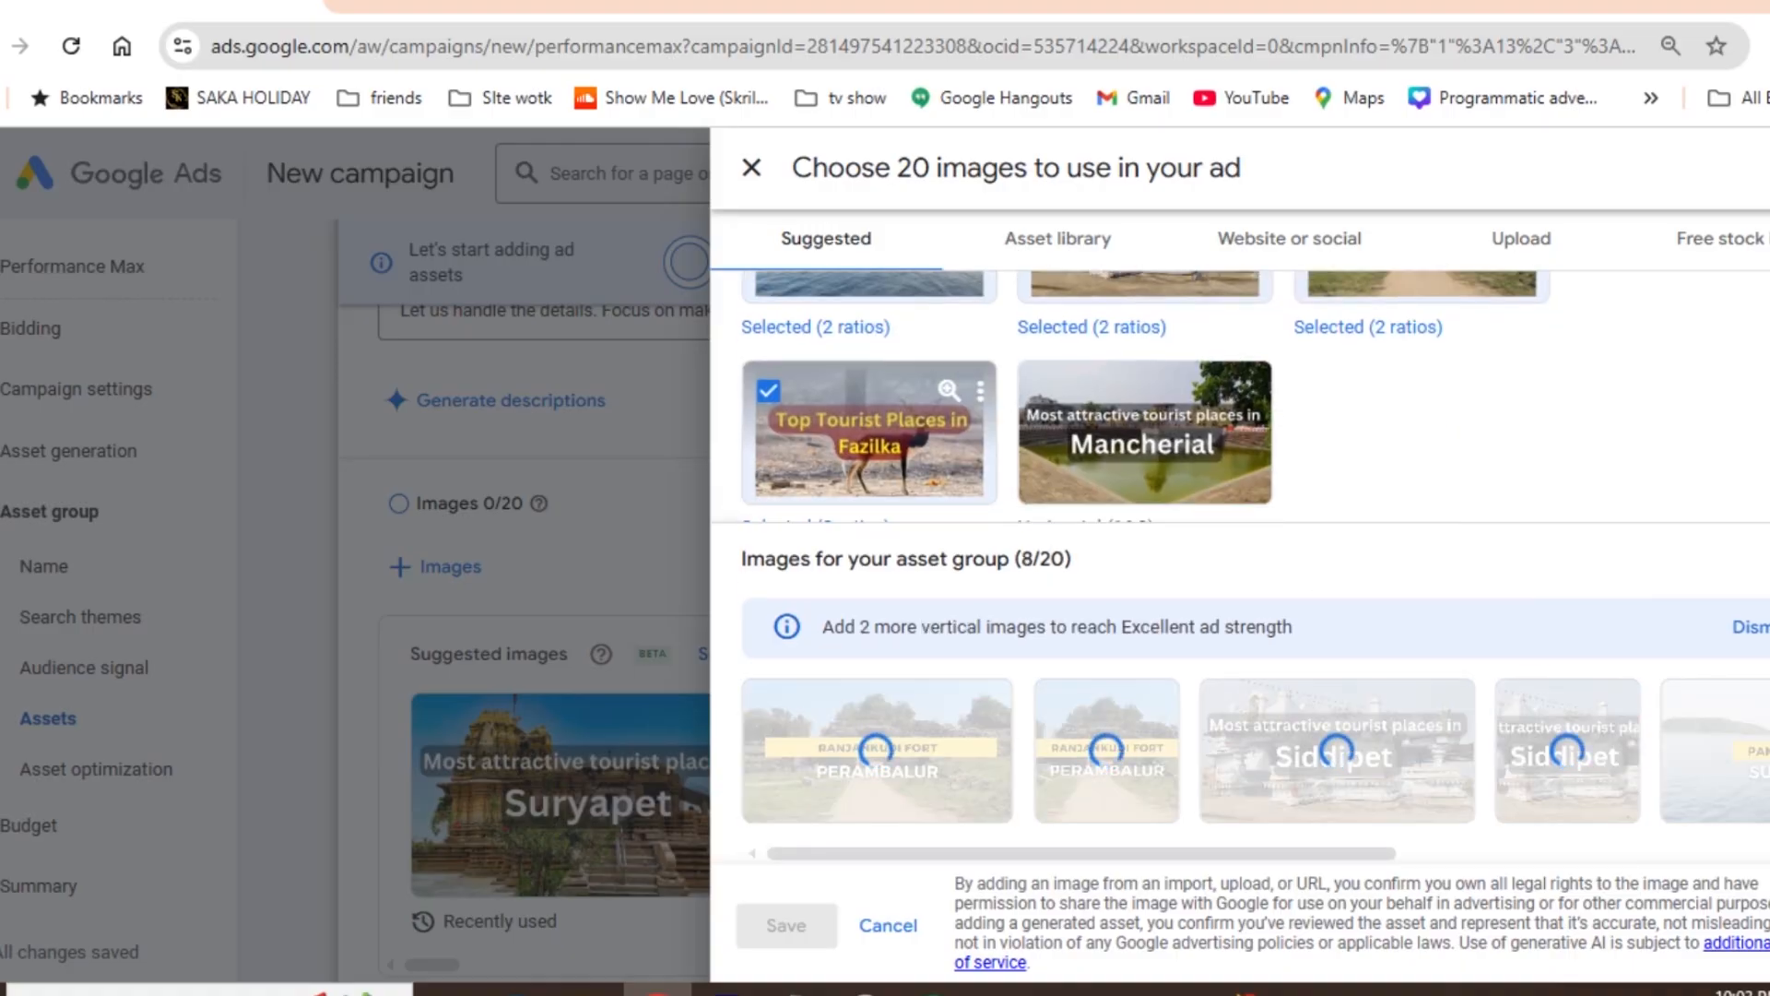
pyautogui.click(1114, 420)
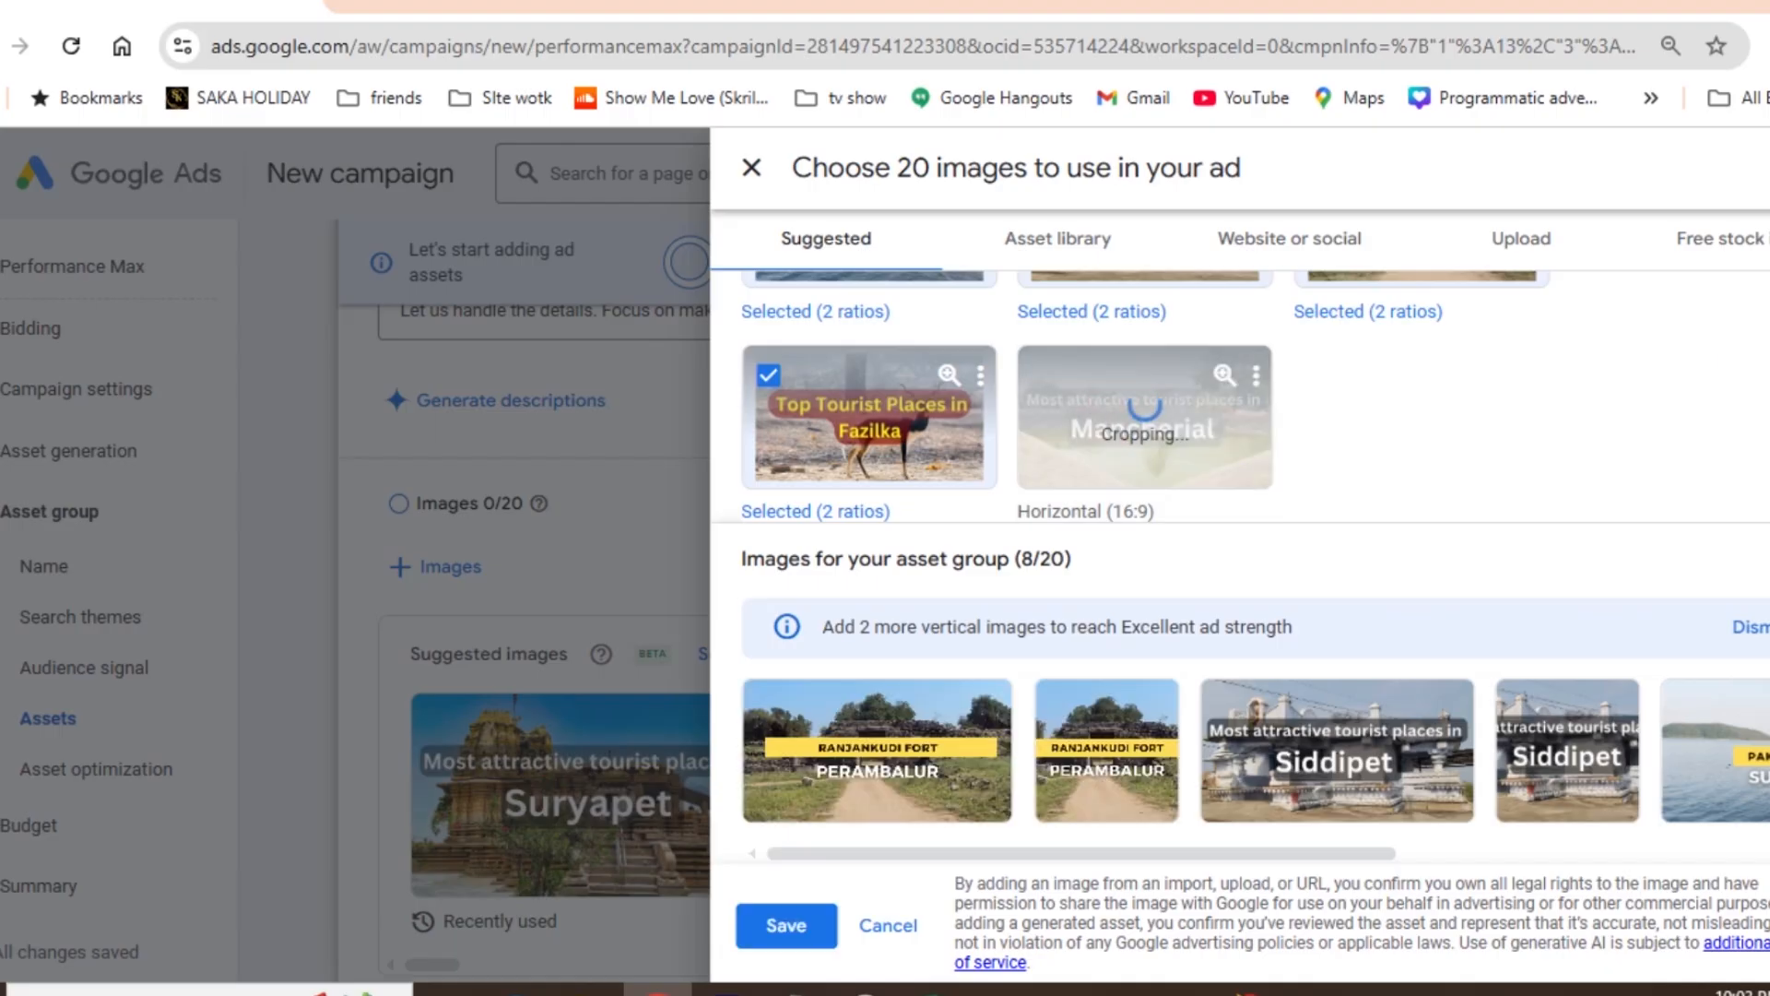
# - Add the first four generated cityscape images, keep the 1.91:1 and 1:1 crops for the widest one, and save the image selection
pyautogui.scroll(-3, 1288, 367)
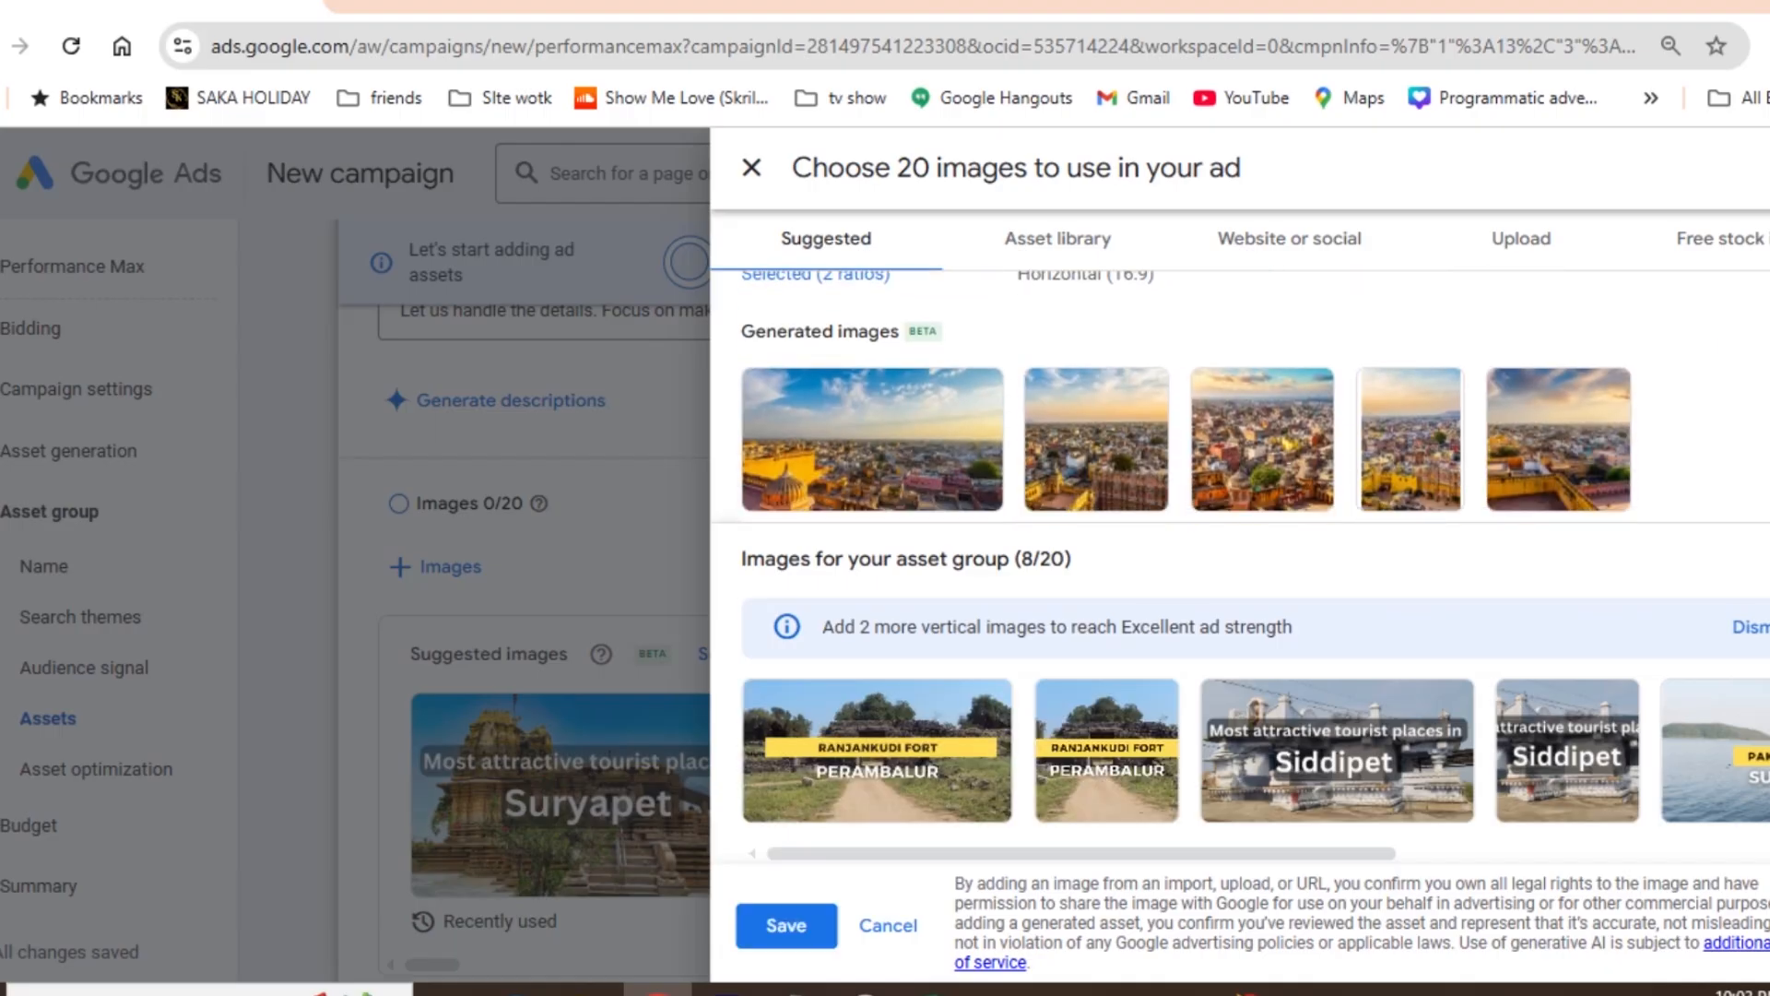
pyautogui.click(1288, 369)
pyautogui.click(1094, 376)
pyautogui.click(918, 421)
pyautogui.click(1408, 376)
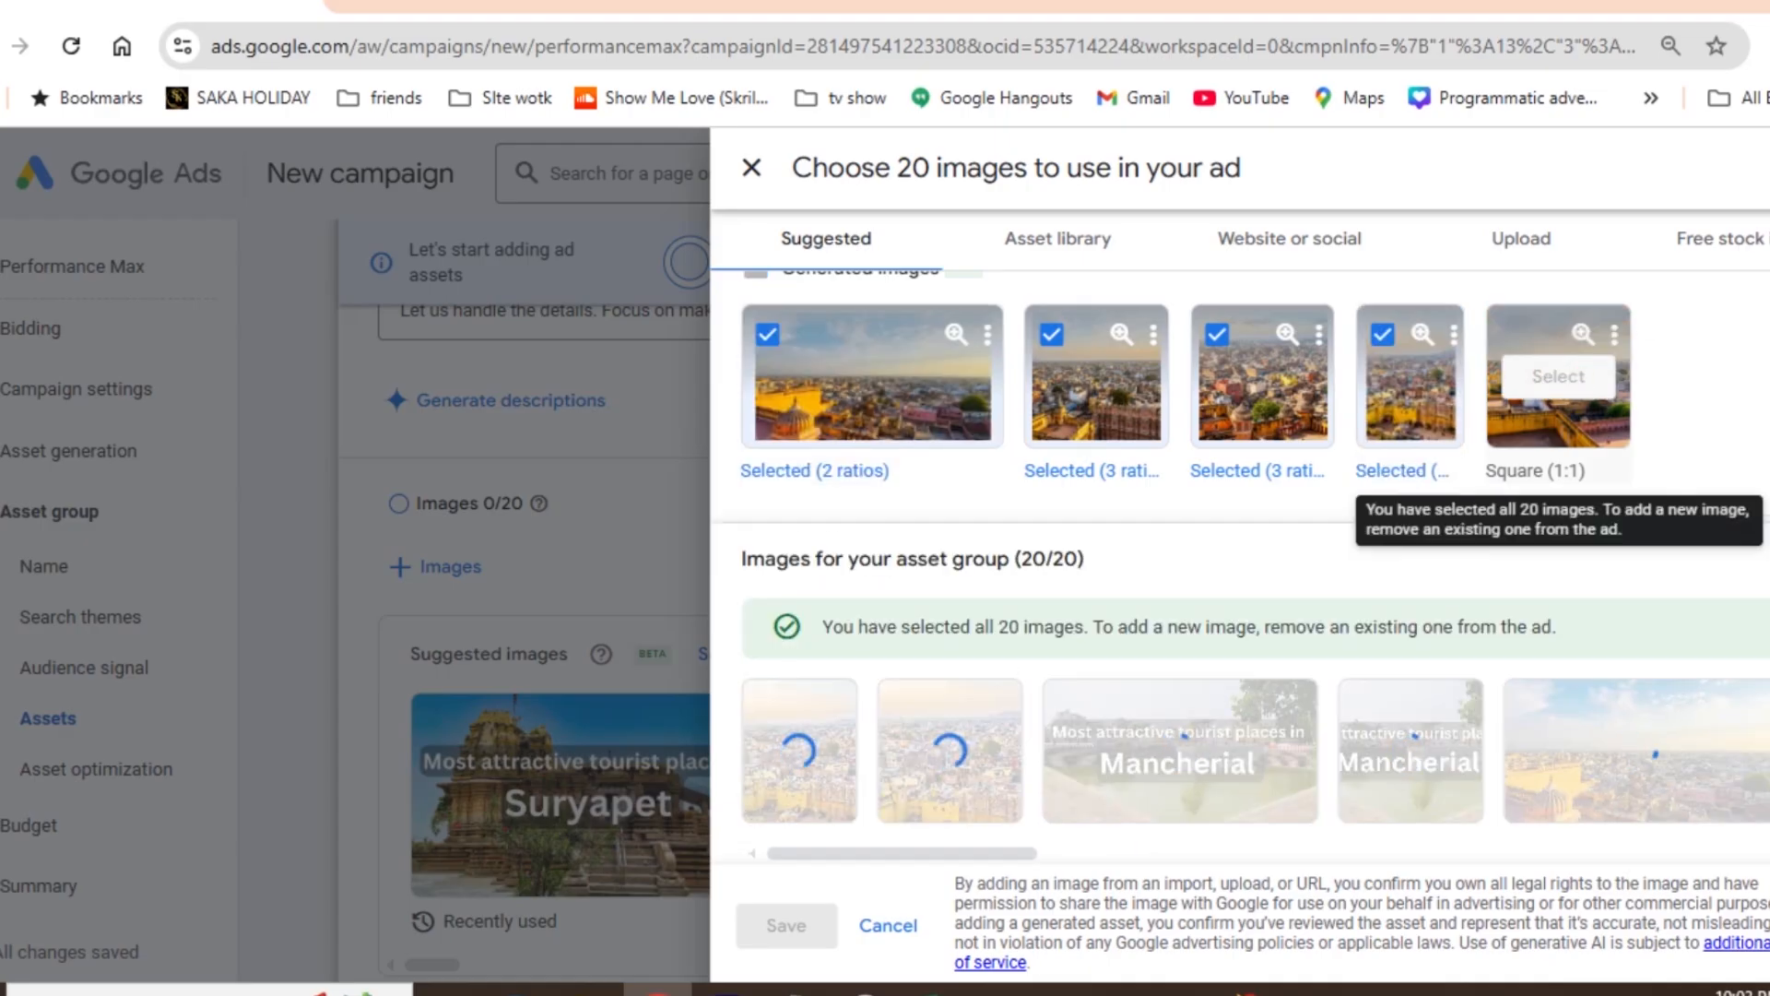
pyautogui.click(873, 396)
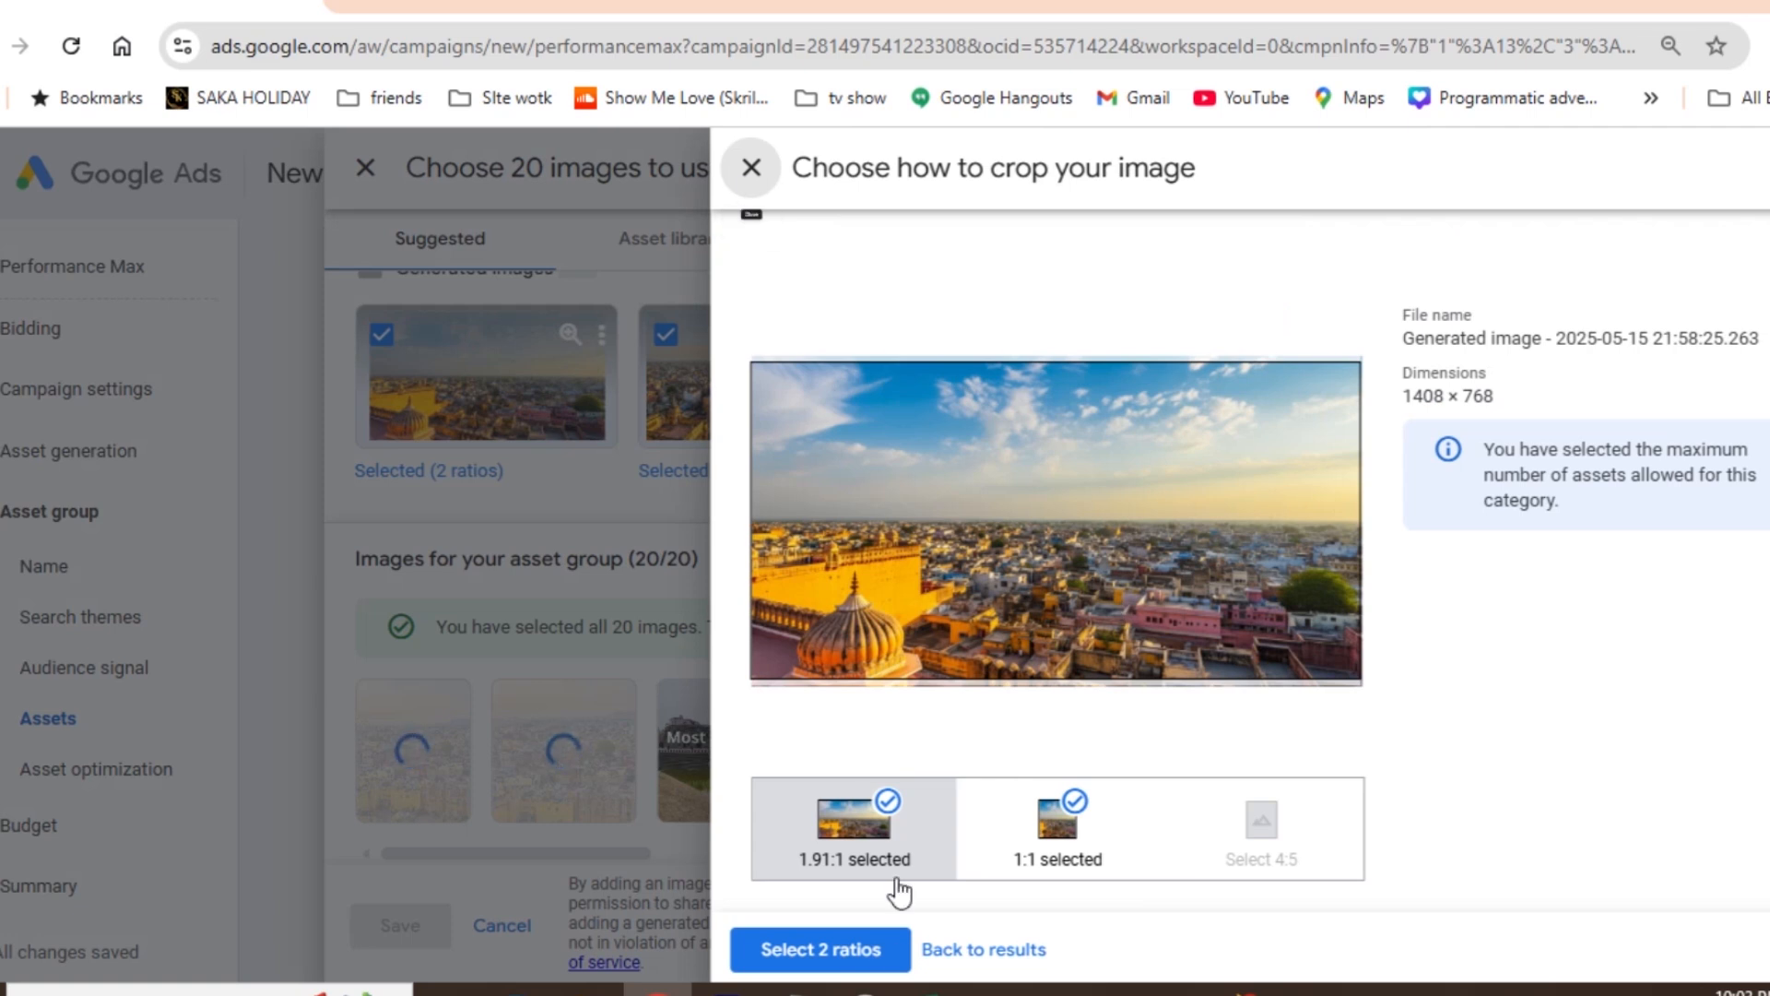
pyautogui.click(838, 946)
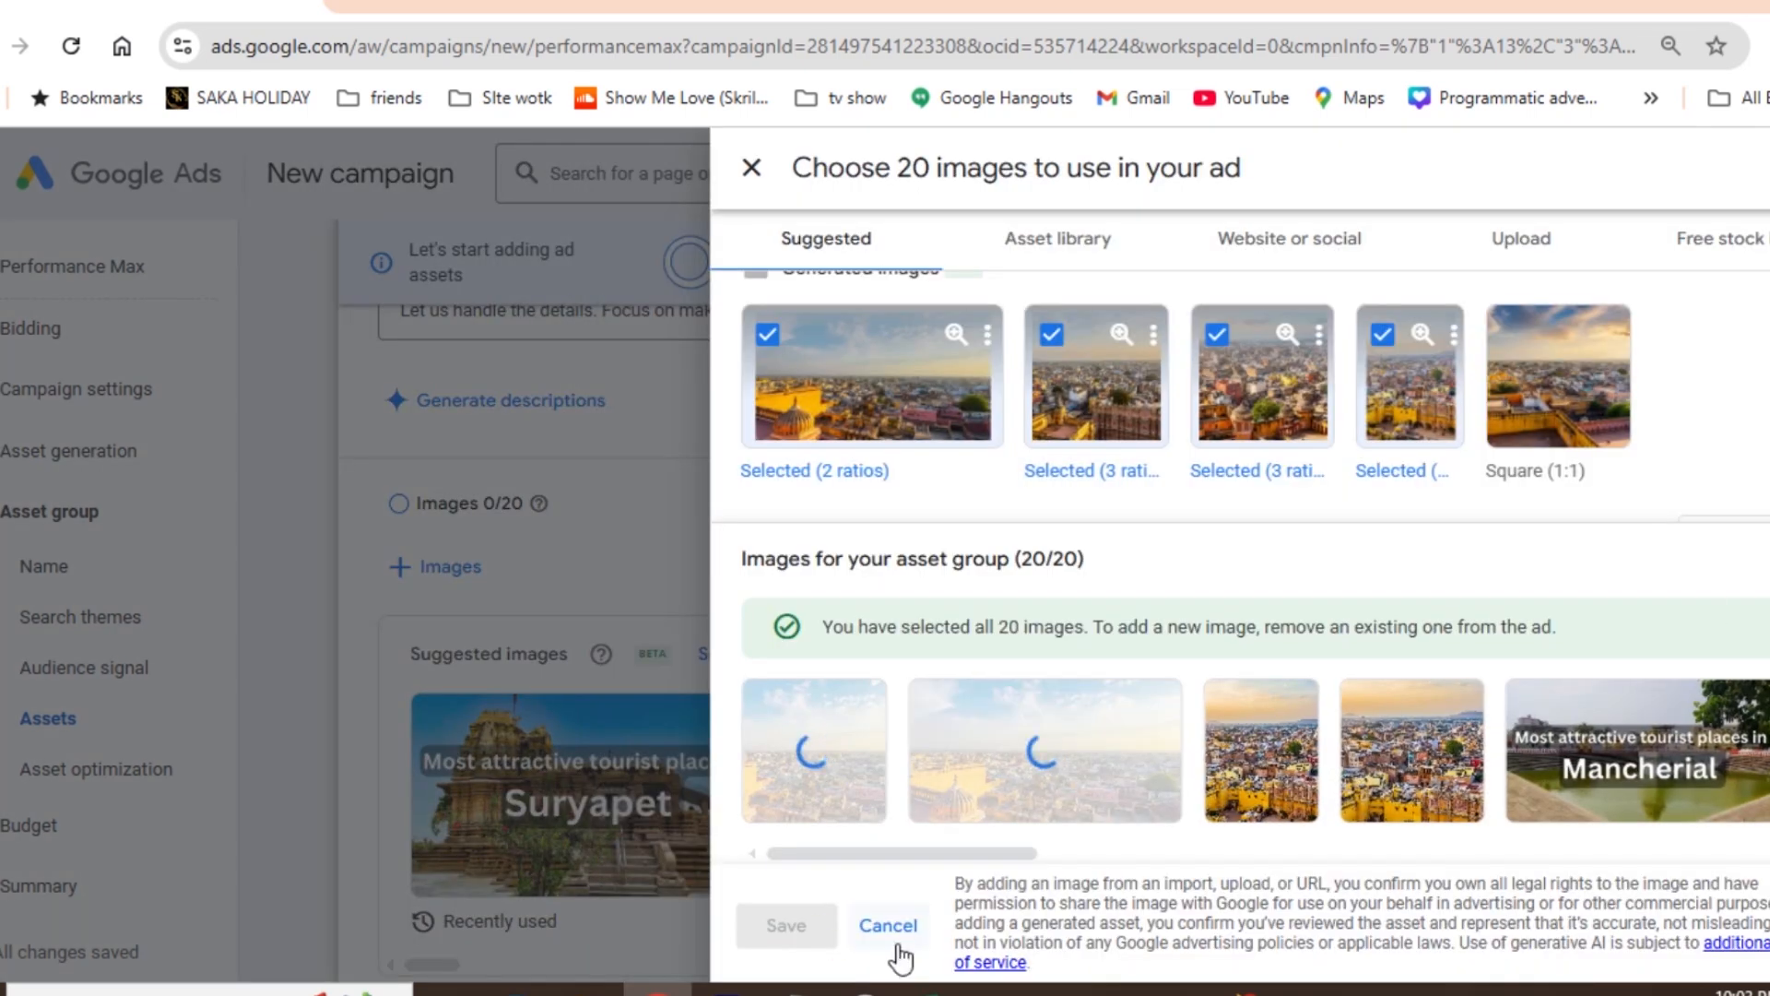
pyautogui.click(802, 927)
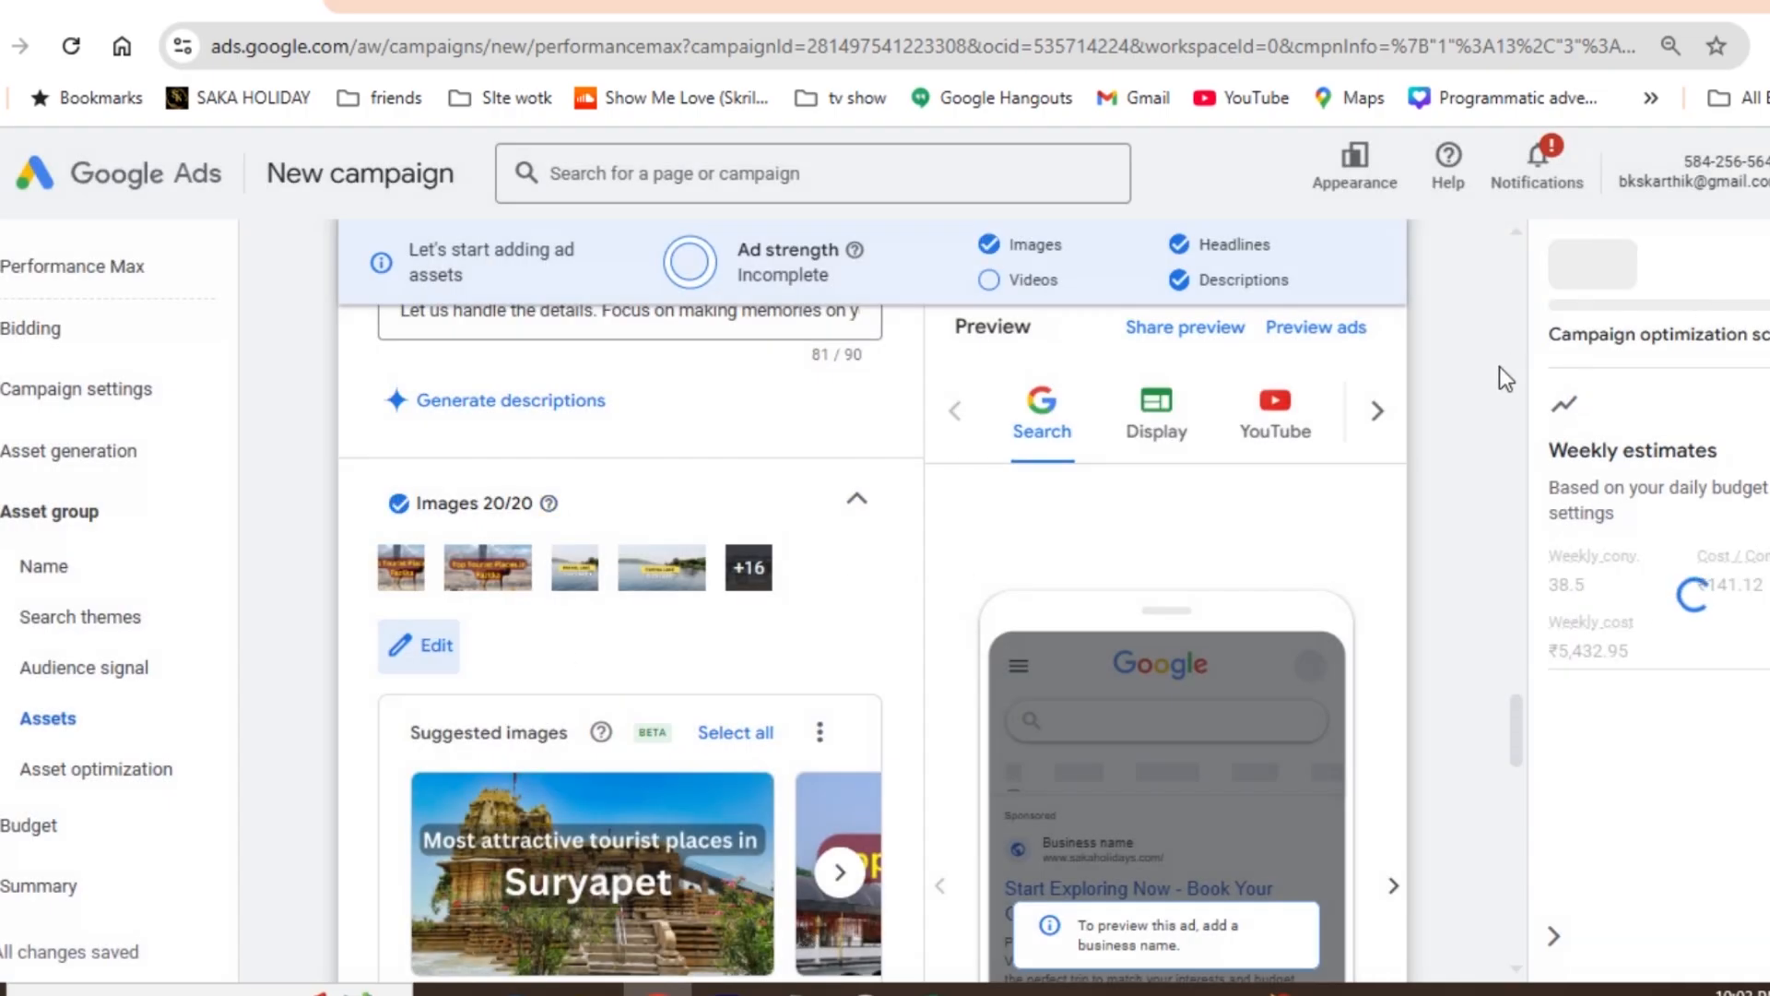
# - Scan facebook.com/sakaholiday for logos and save the square Saka Holiday image found there as the asset group's logo
pyautogui.moveTo(1518, 717); pyautogui.dragTo(1517, 777)
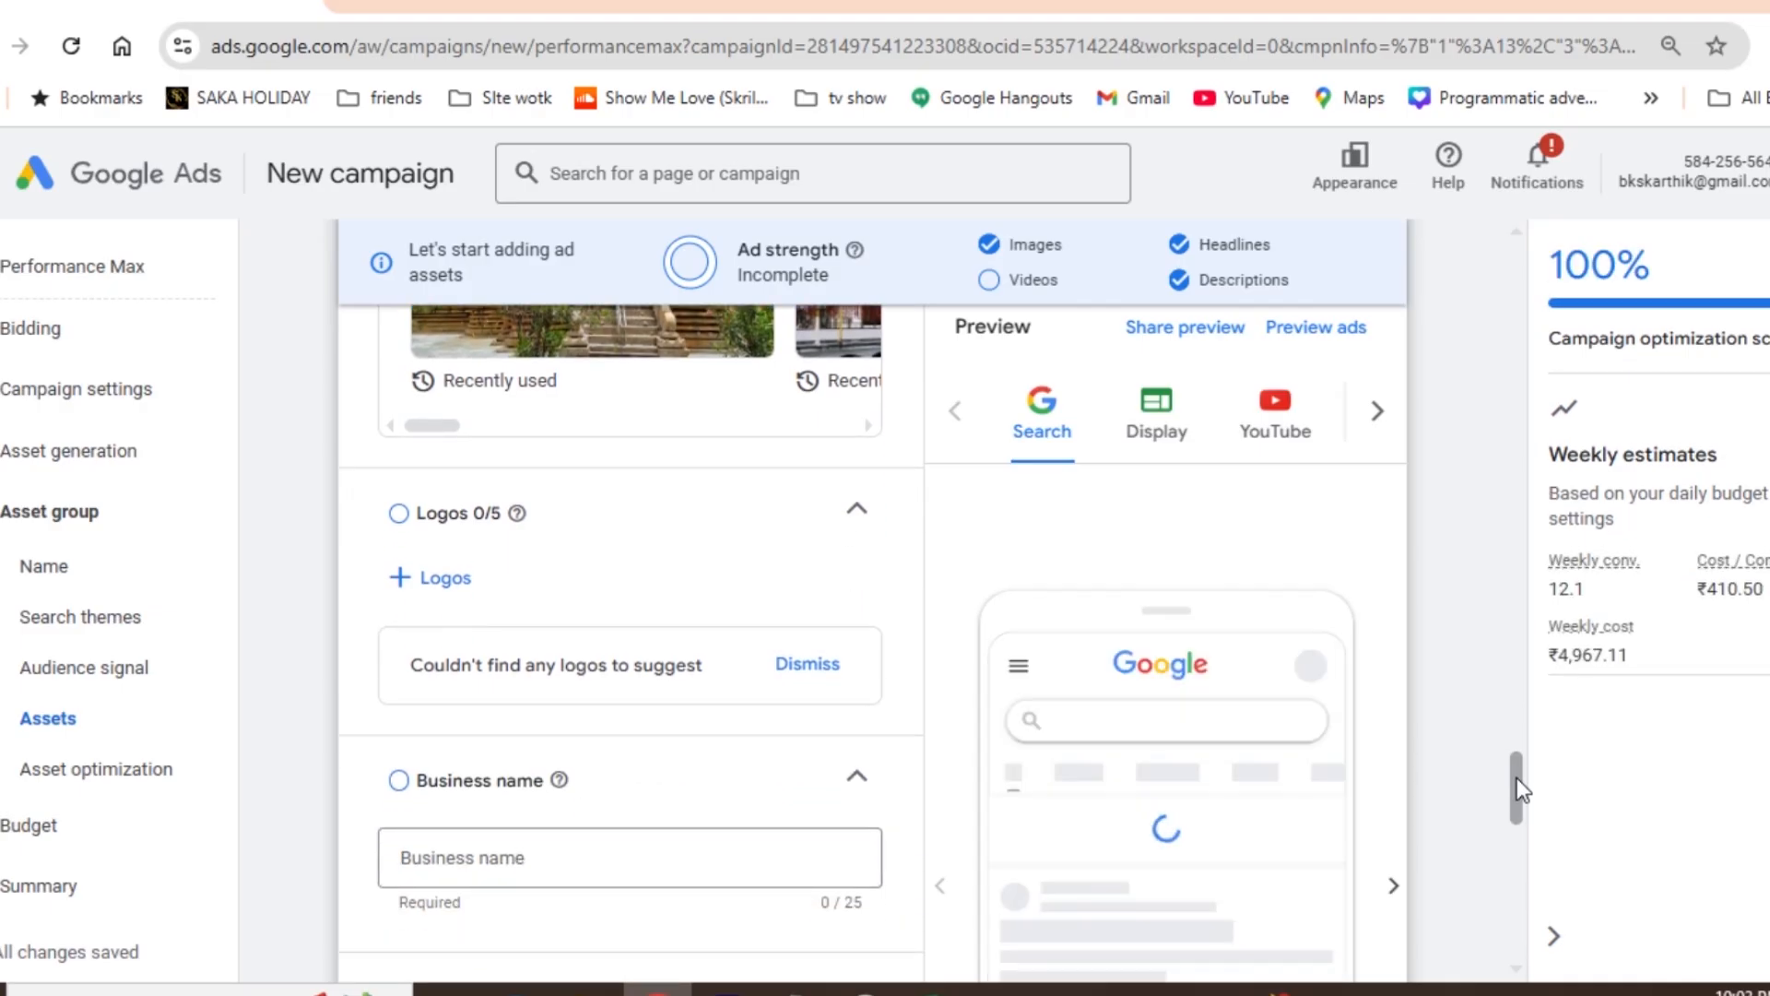
pyautogui.click(443, 576)
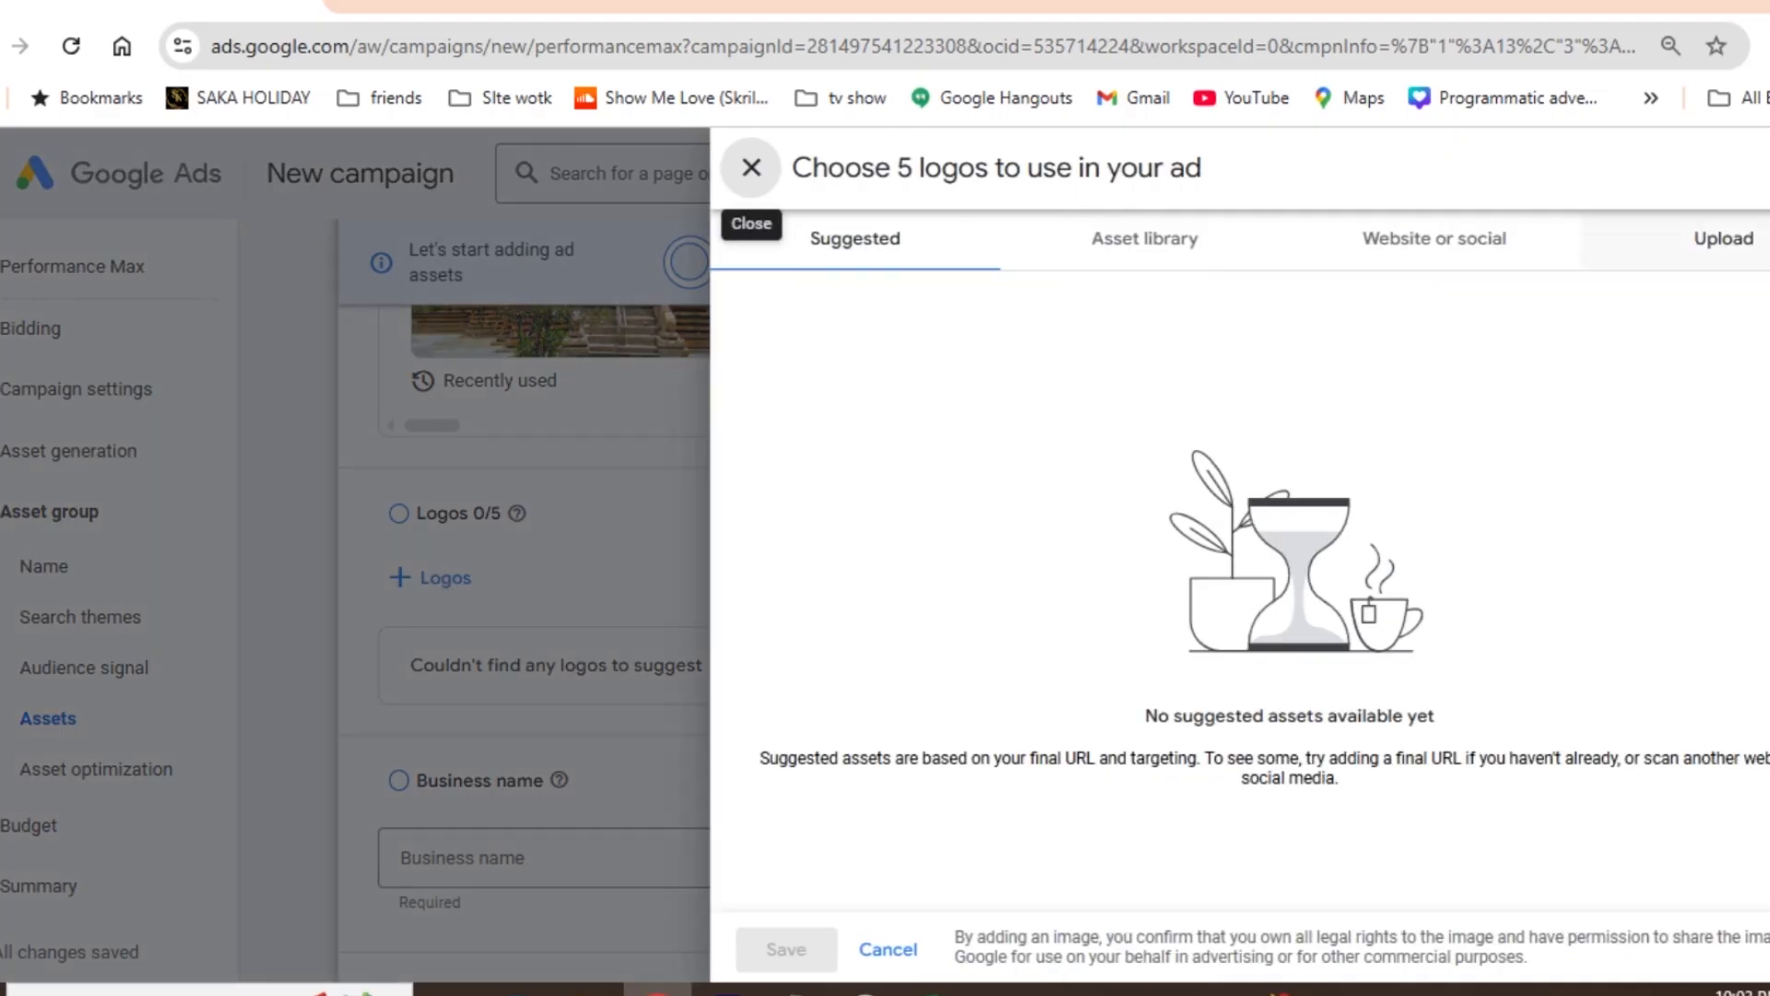
pyautogui.click(1443, 267)
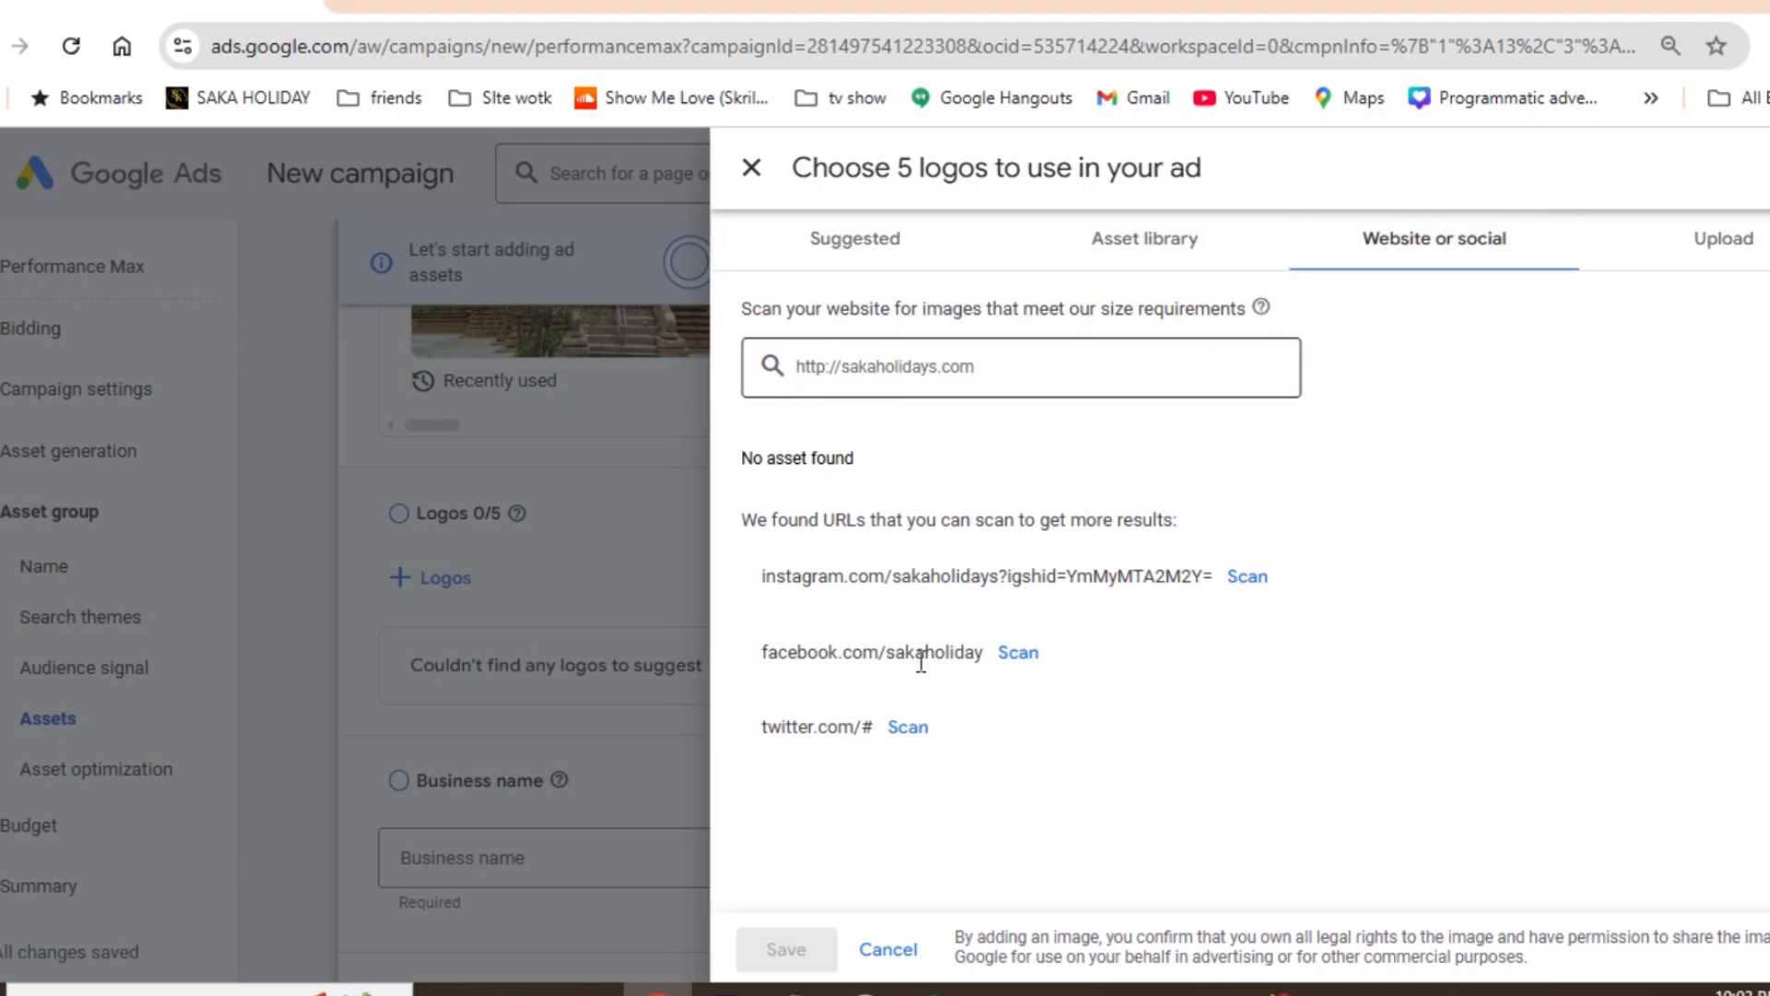
pyautogui.click(1019, 653)
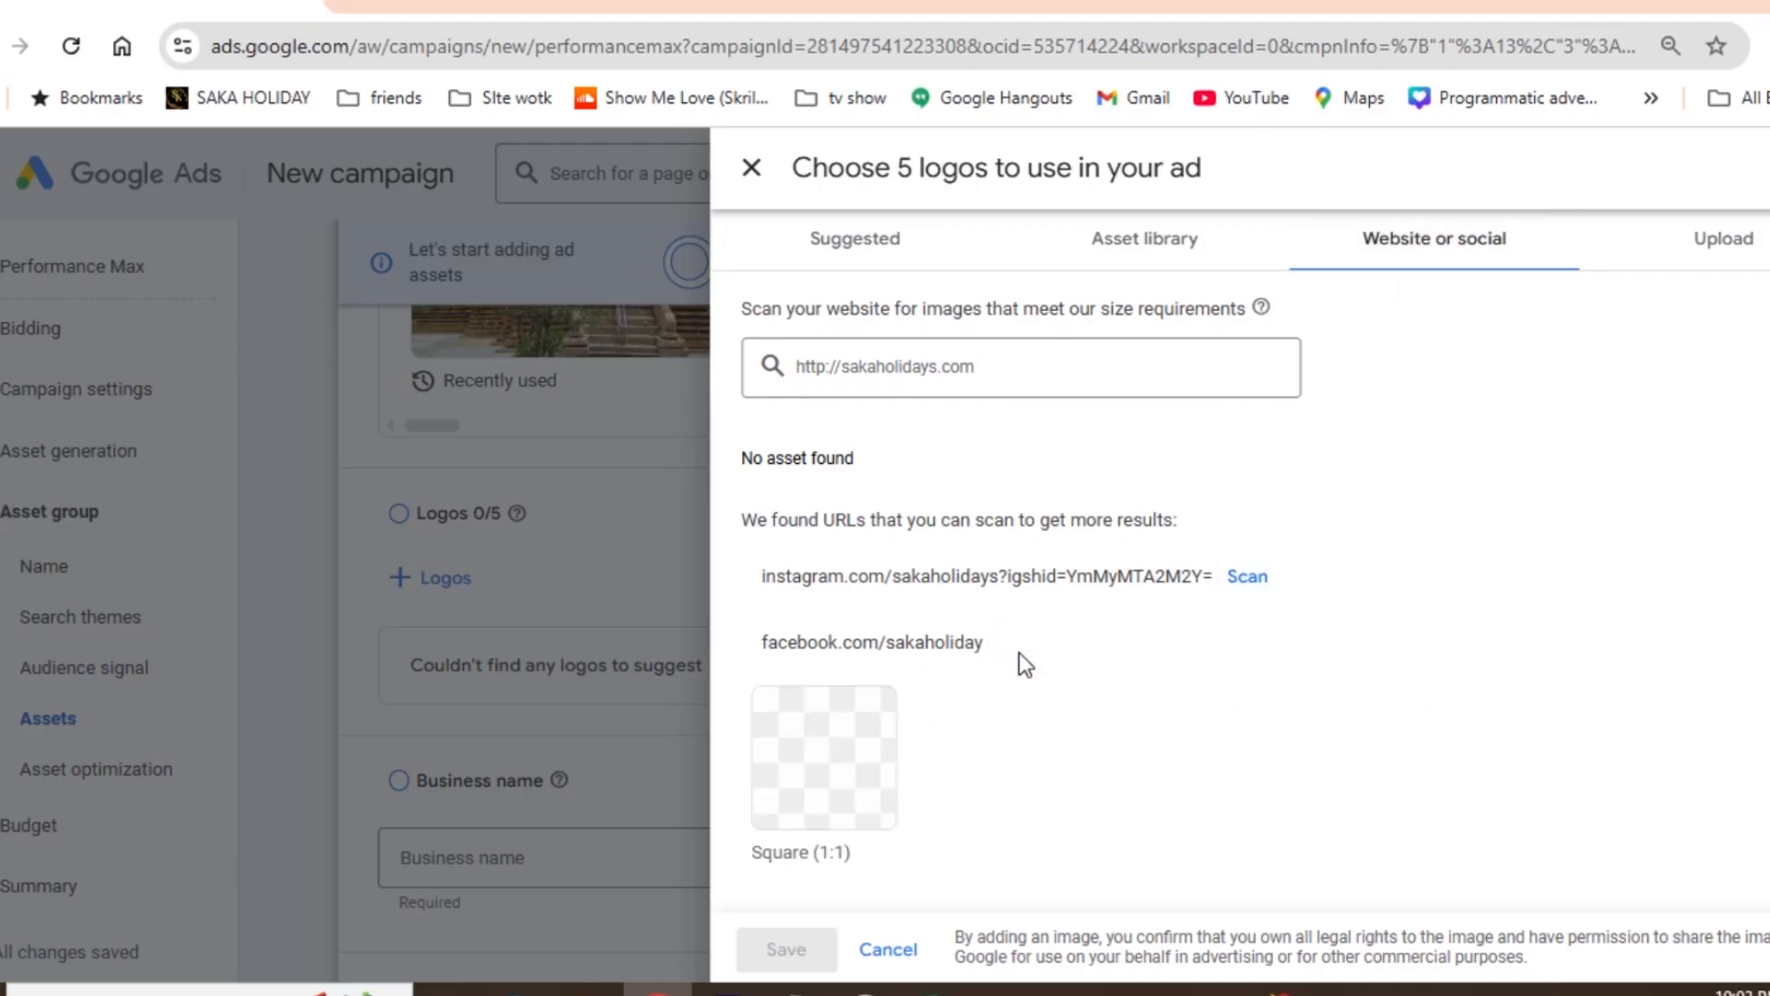
pyautogui.click(800, 784)
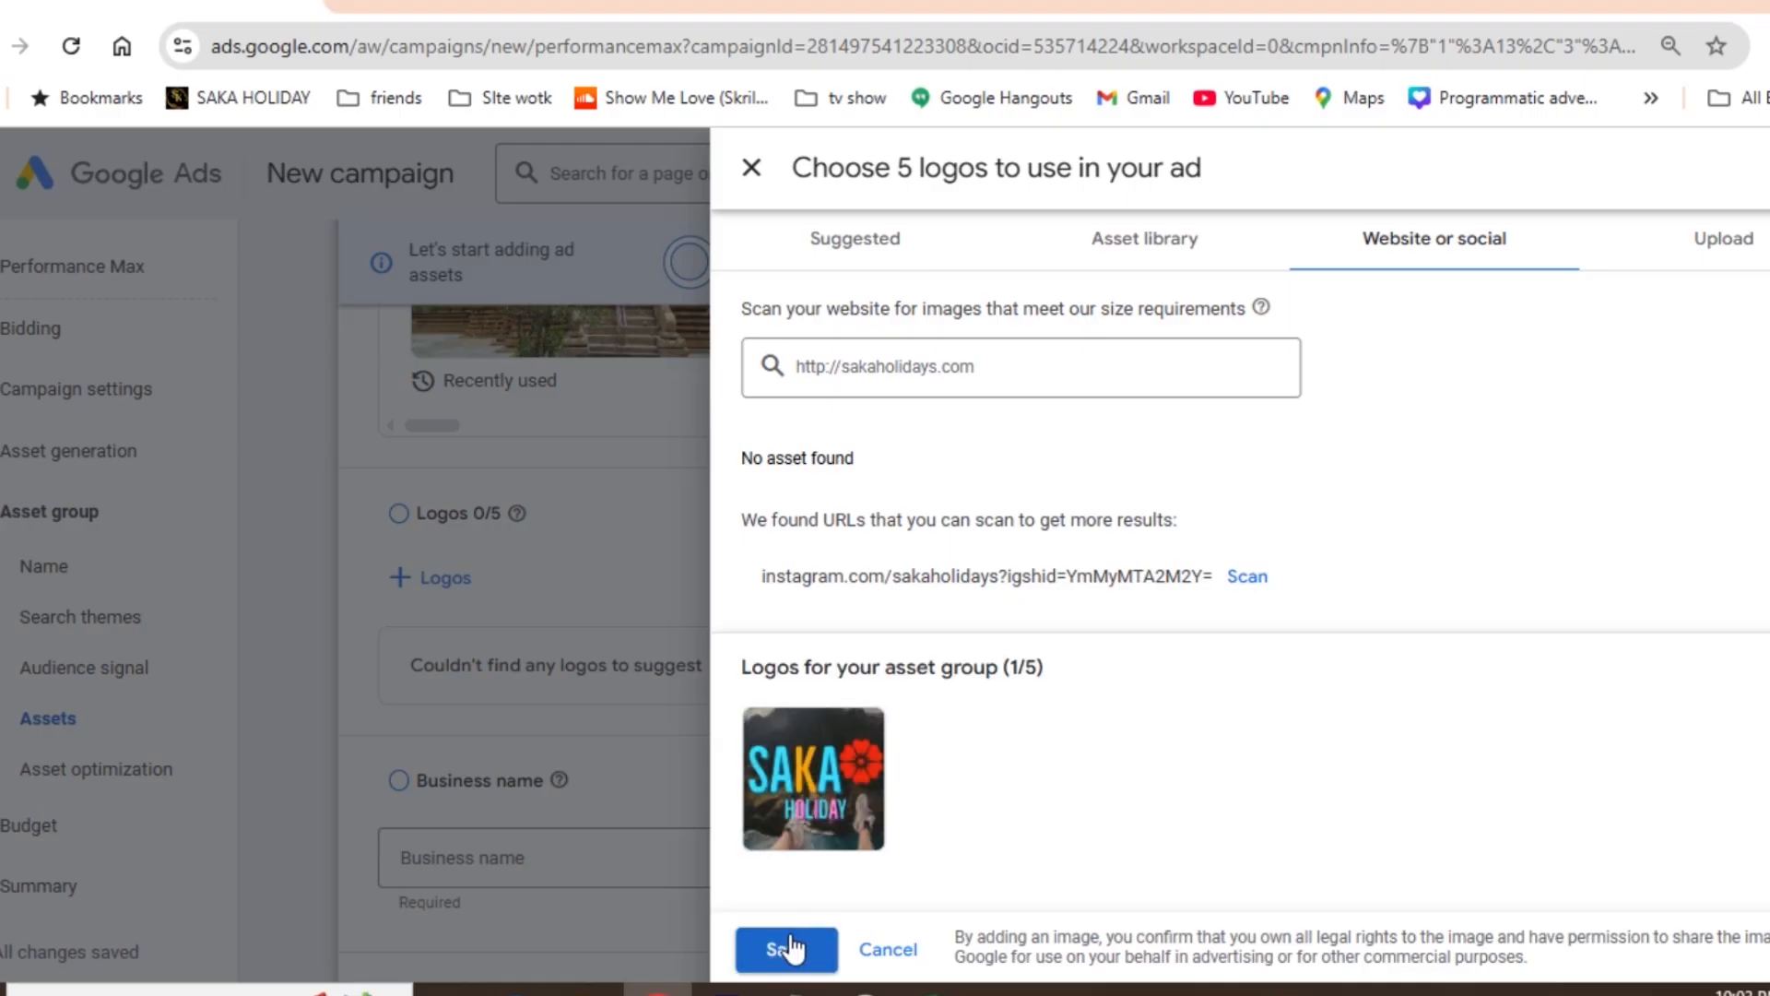
pyautogui.click(782, 950)
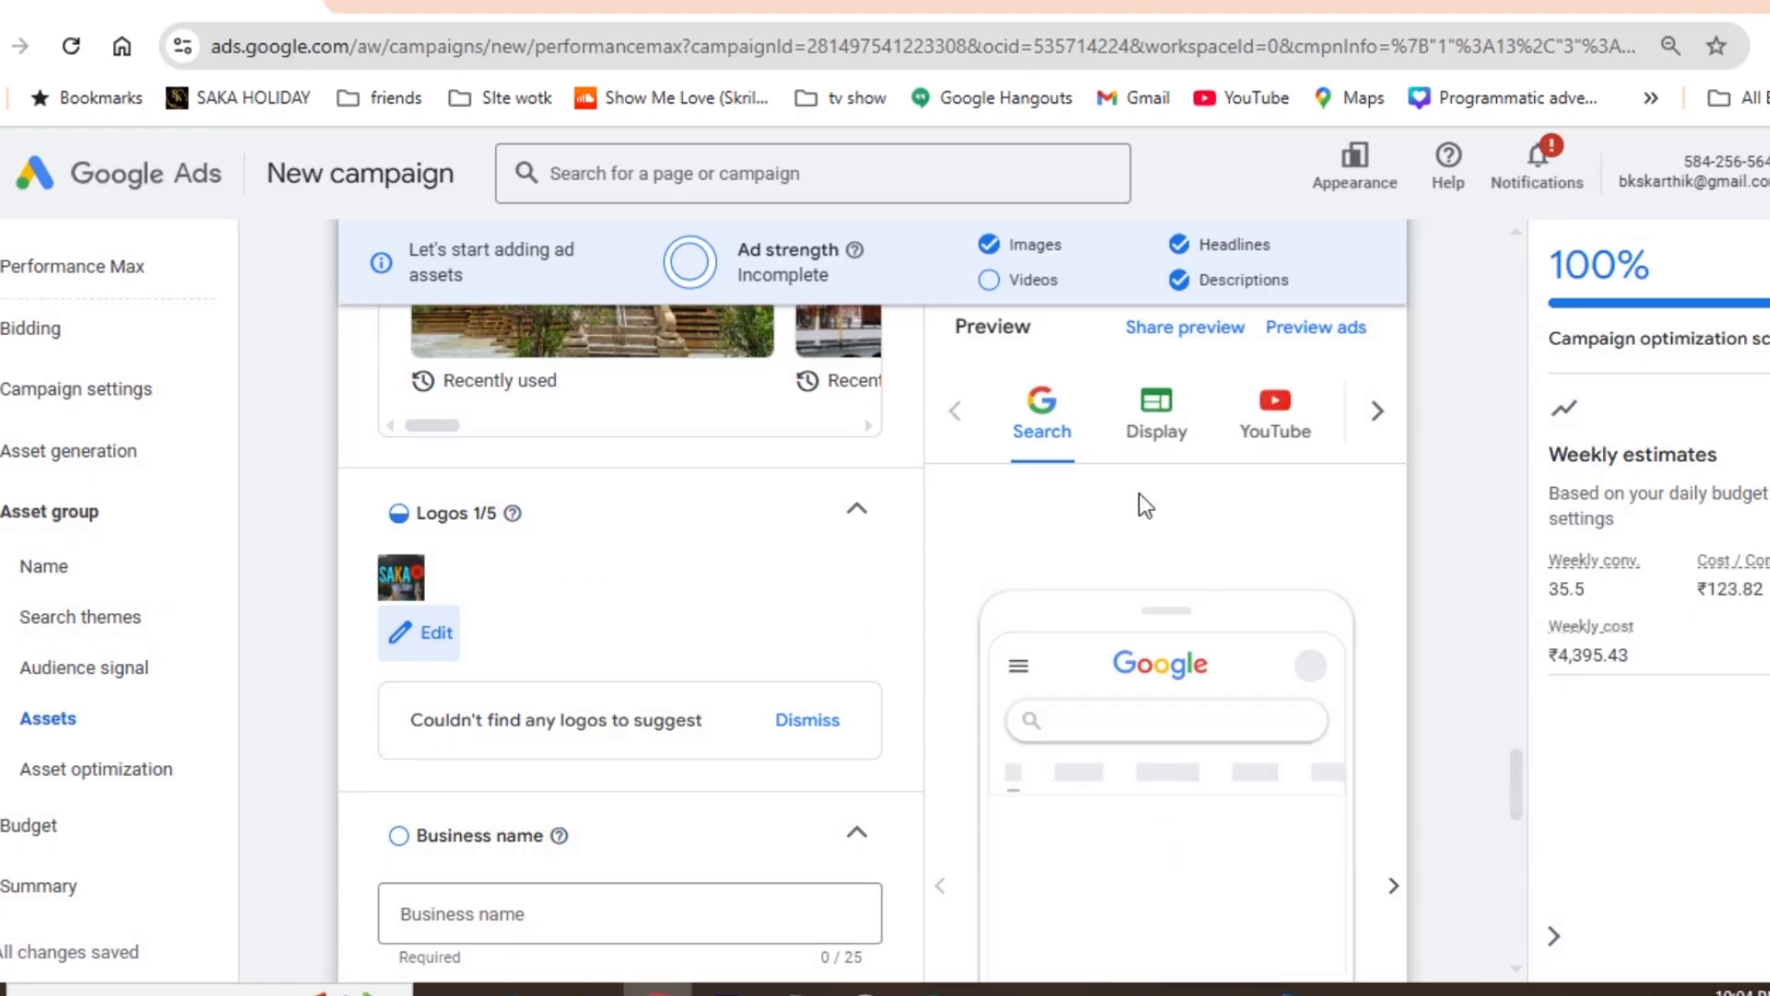
# - Set the asset group's business name to "Saka Holiday"
pyautogui.moveTo(1513, 775); pyautogui.dragTo(1514, 798)
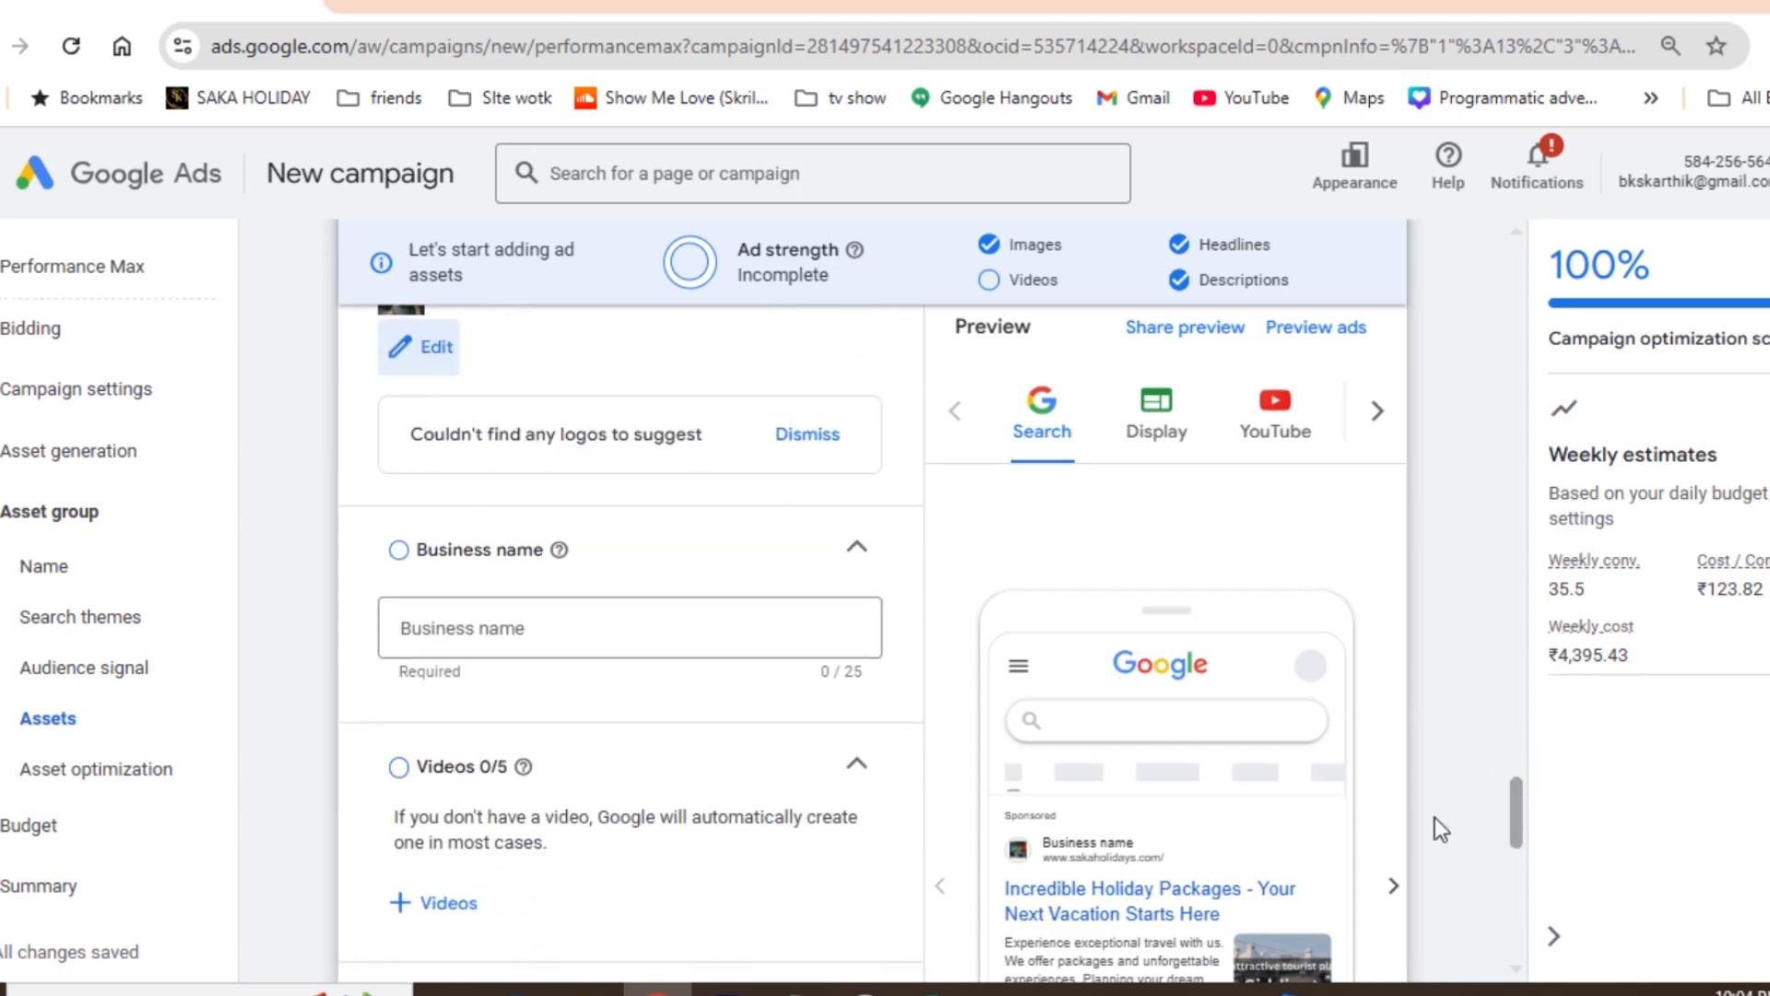
pyautogui.click(452, 625)
pyautogui.write('s')
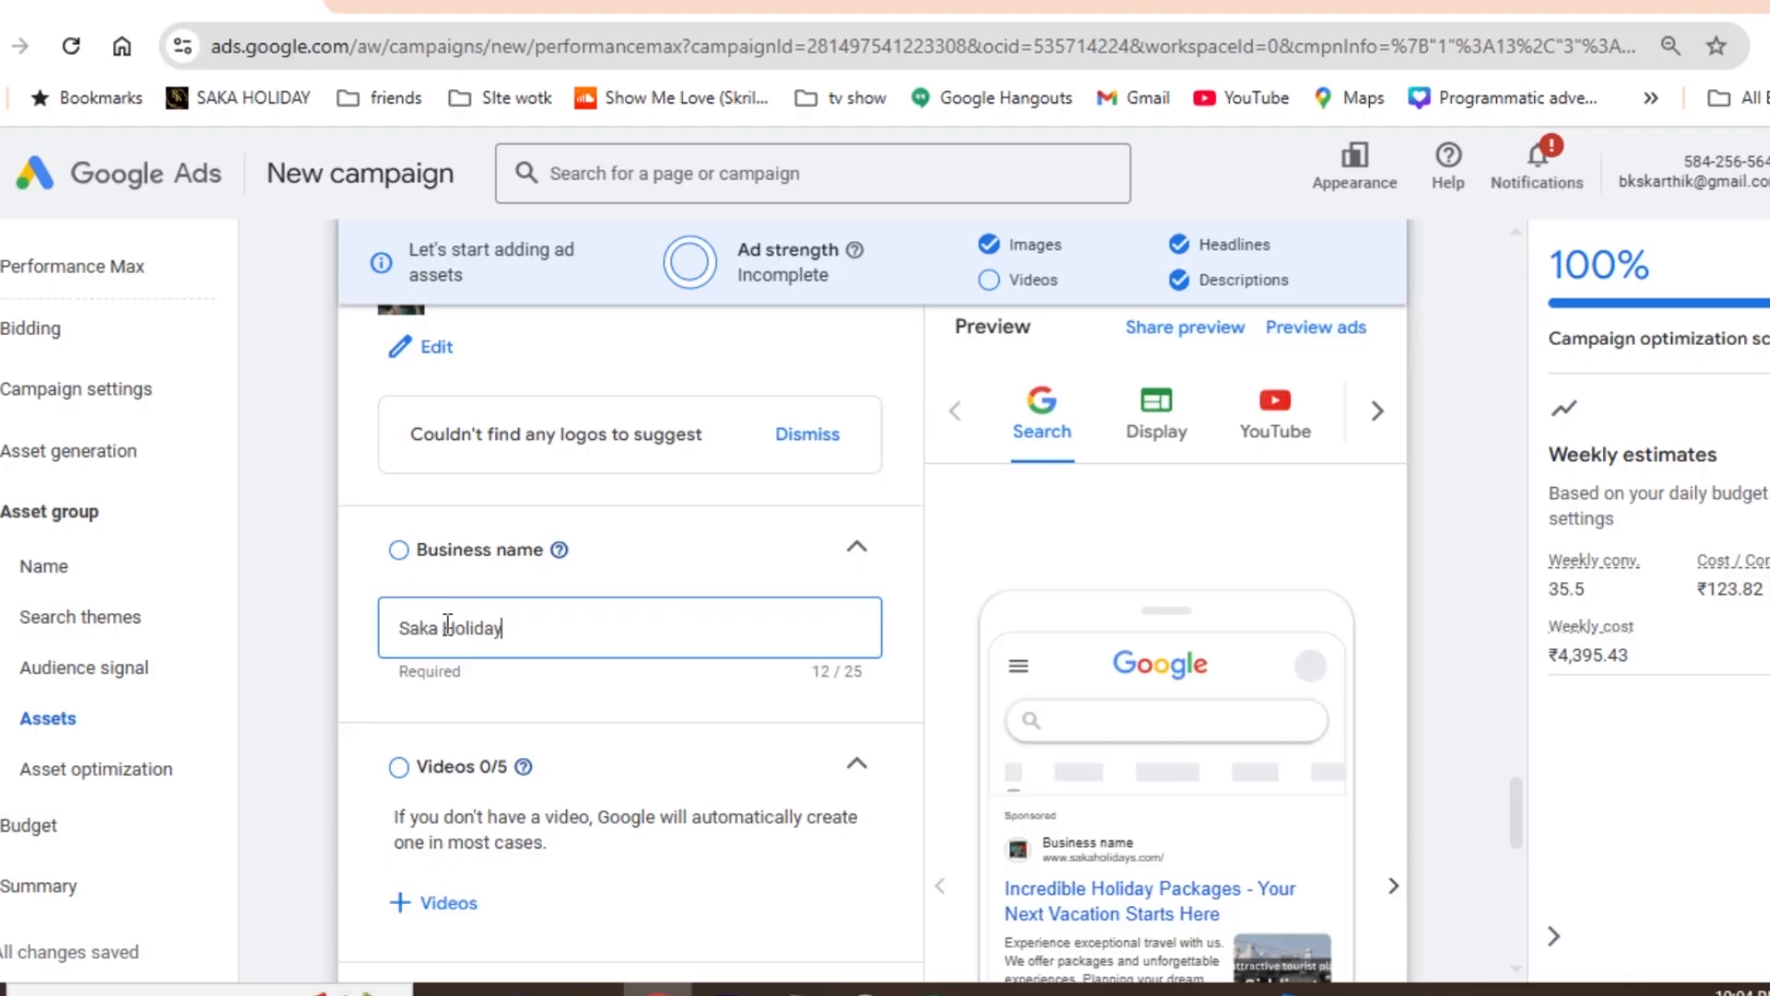
pyautogui.click(946, 625)
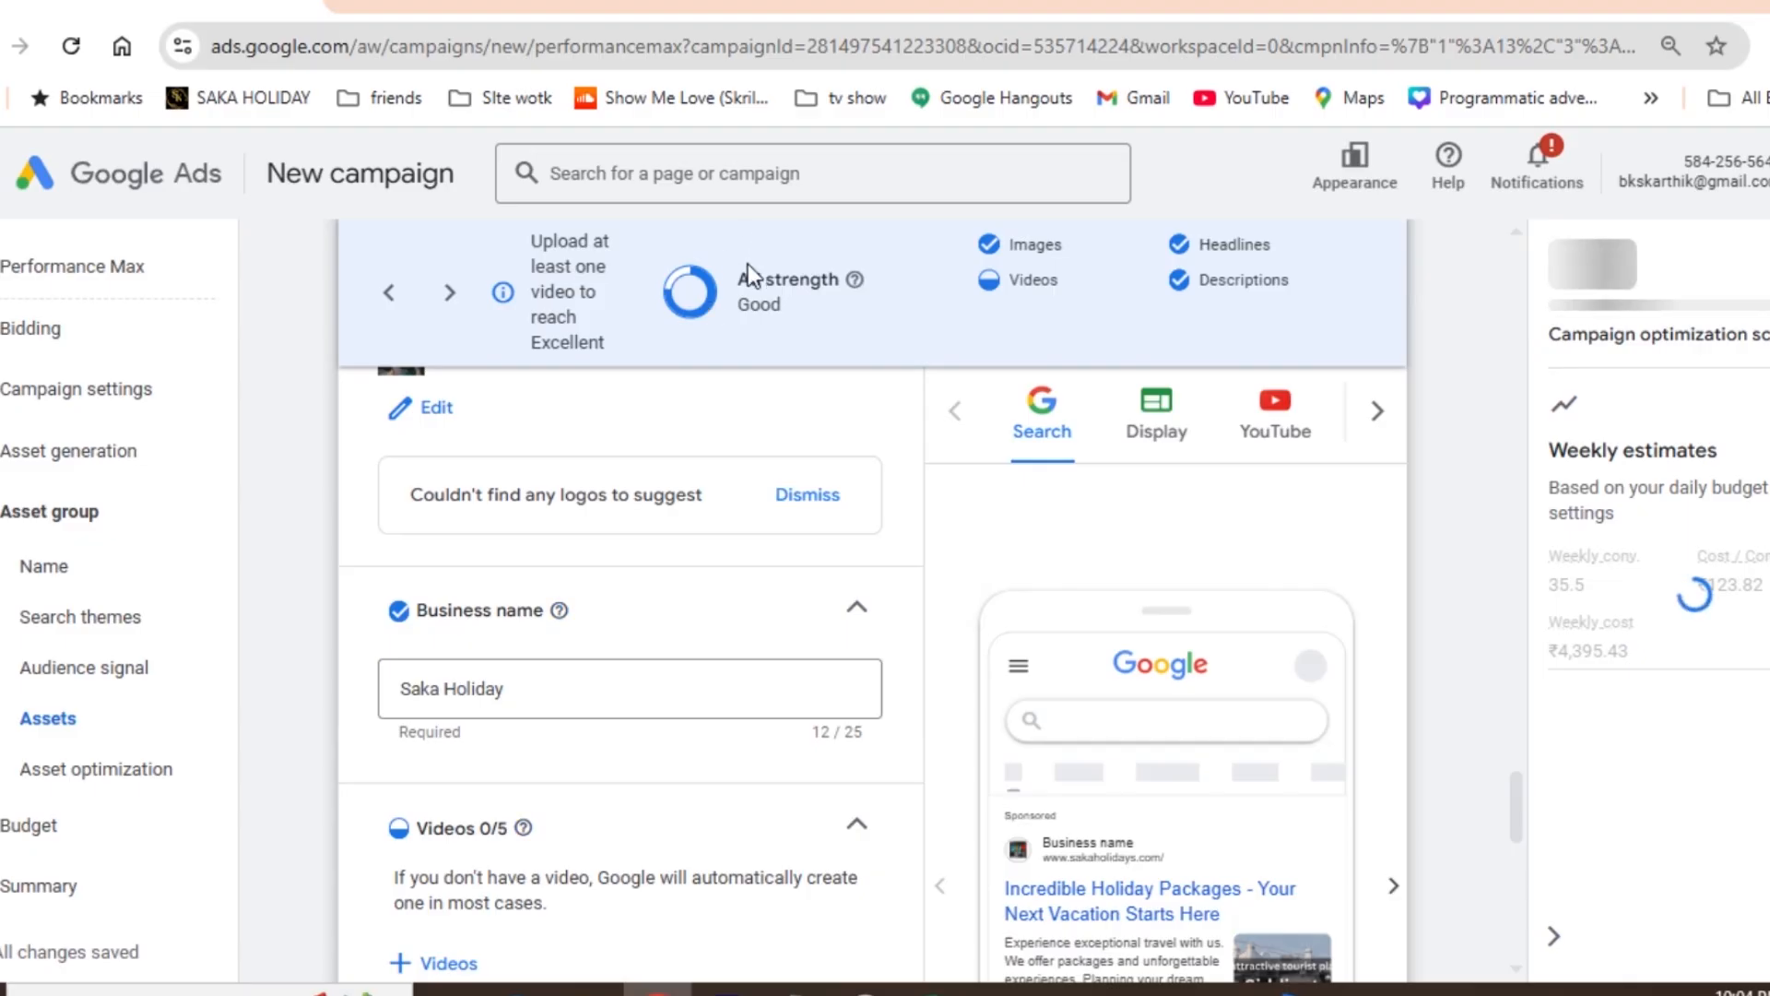
pyautogui.moveTo(1518, 807); pyautogui.dragTo(1518, 818)
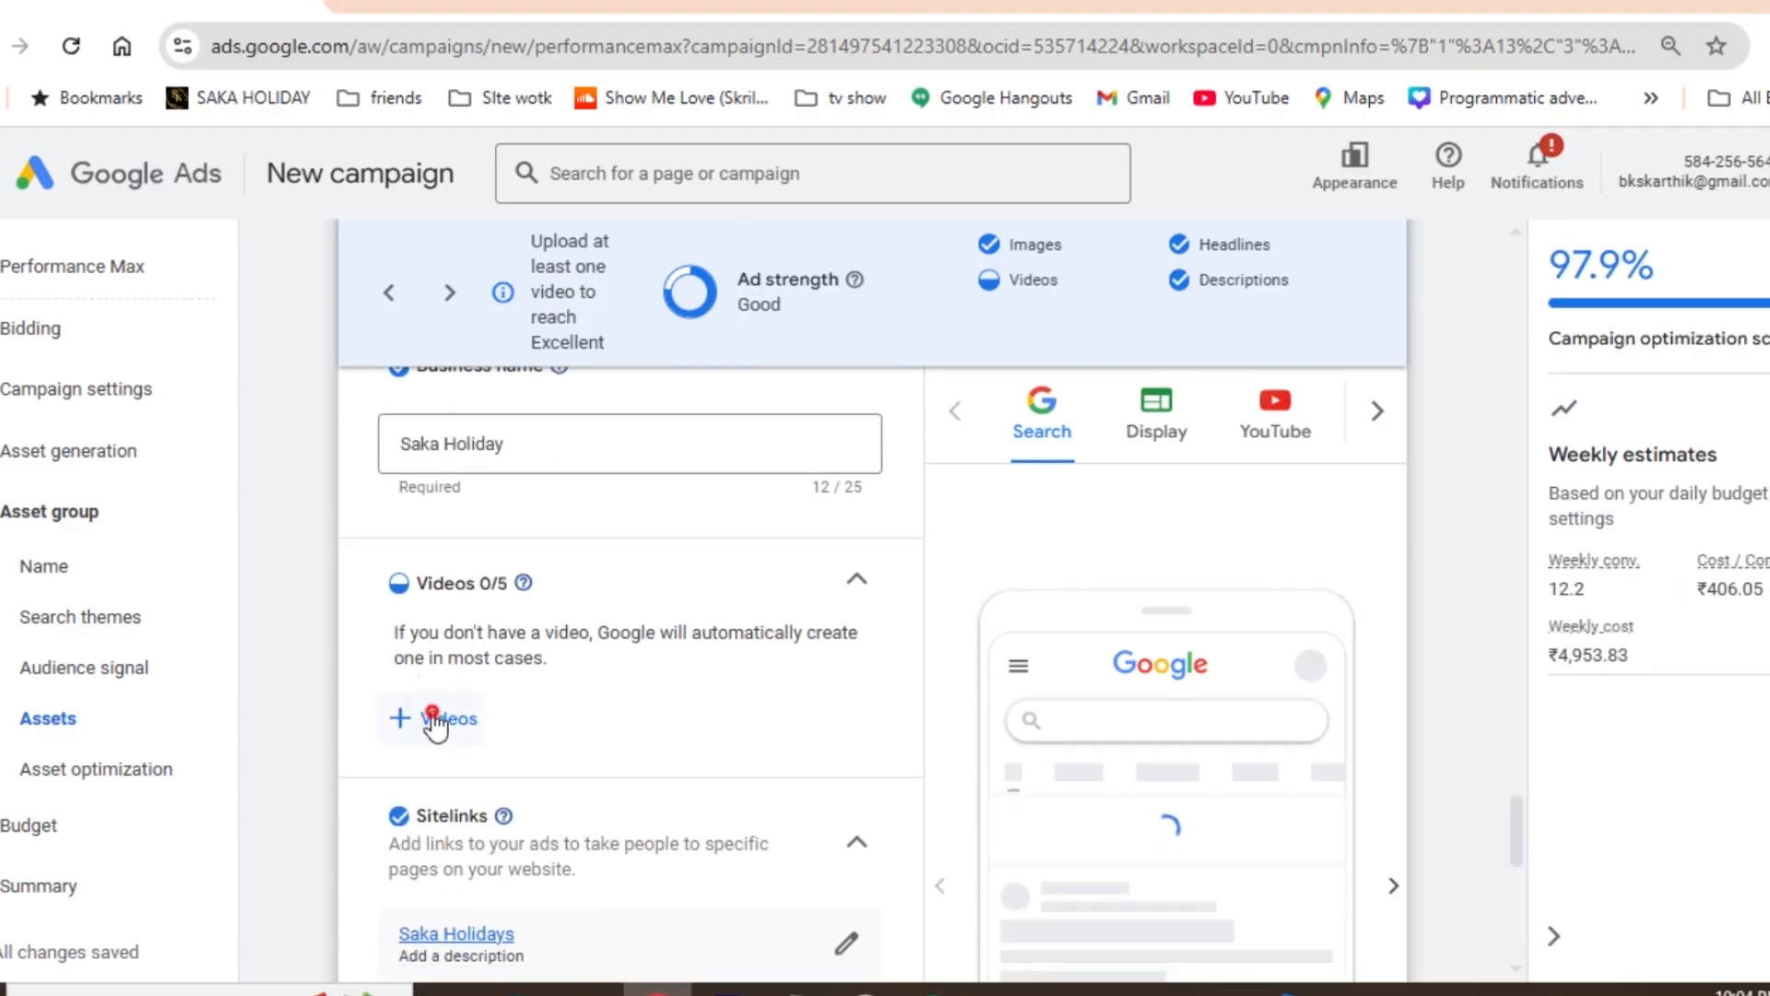
# - Add the Thiruvananthapuram video from the asset library to the asset group's videos and save the selection
pyautogui.click(433, 715)
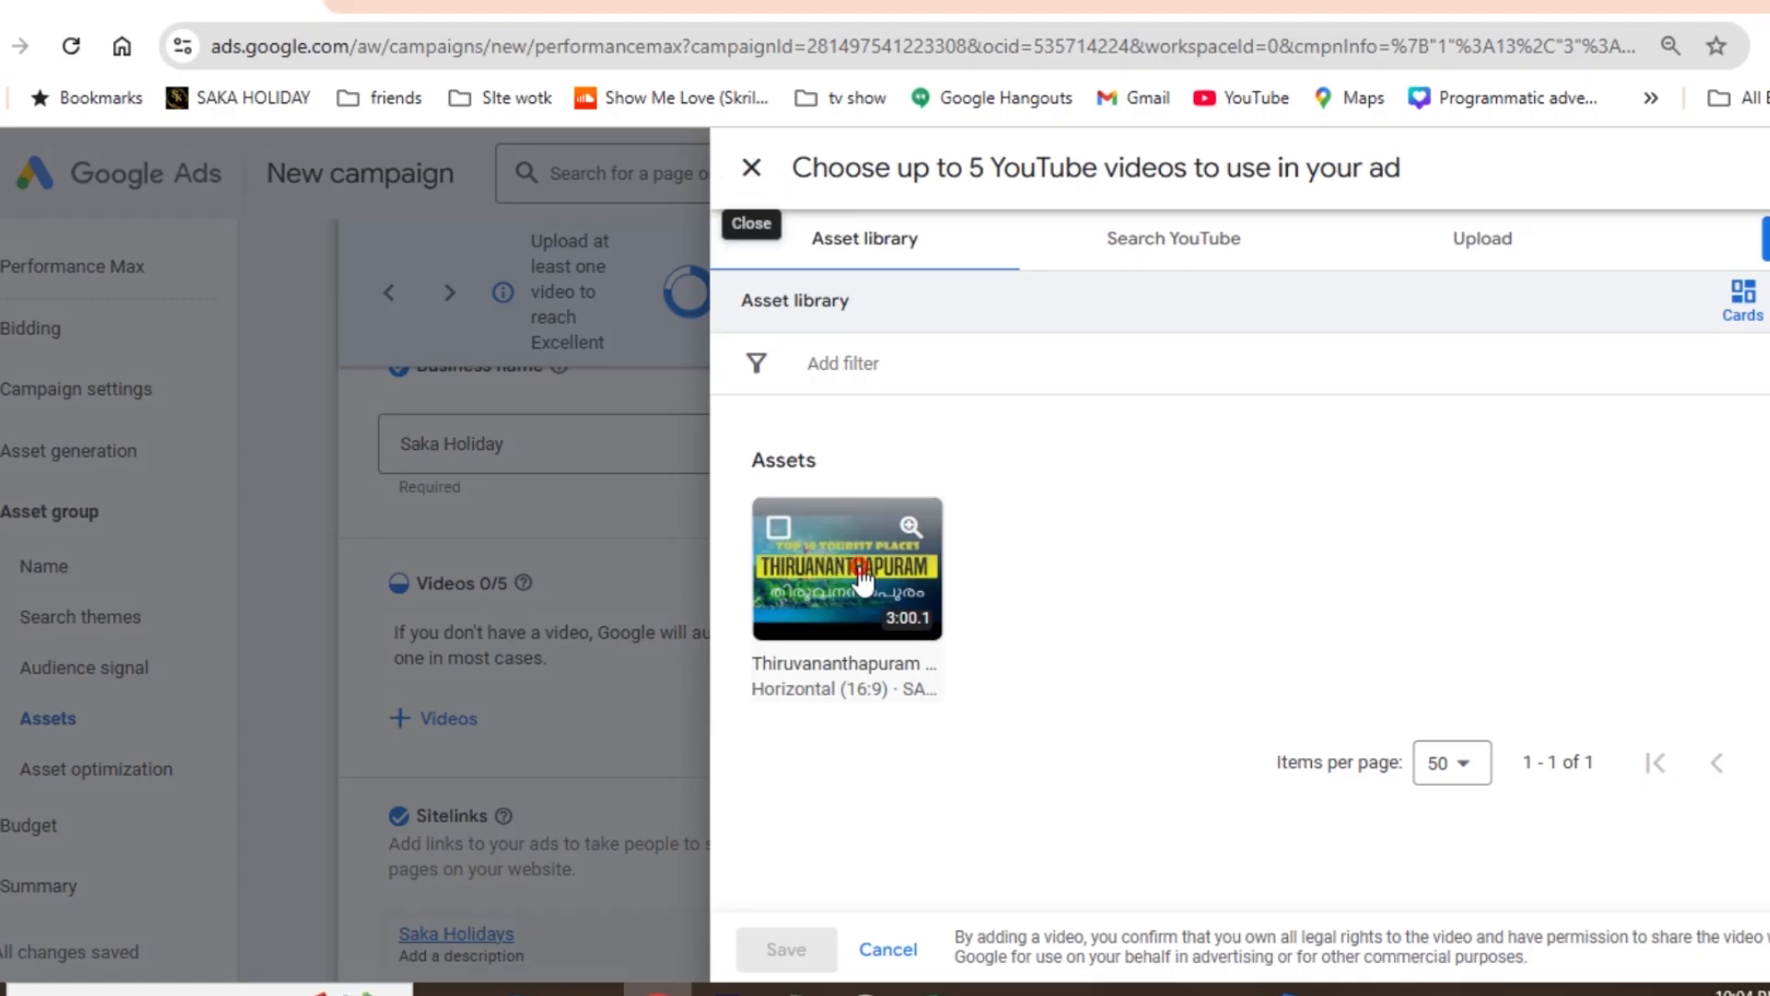
pyautogui.click(829, 564)
pyautogui.click(785, 949)
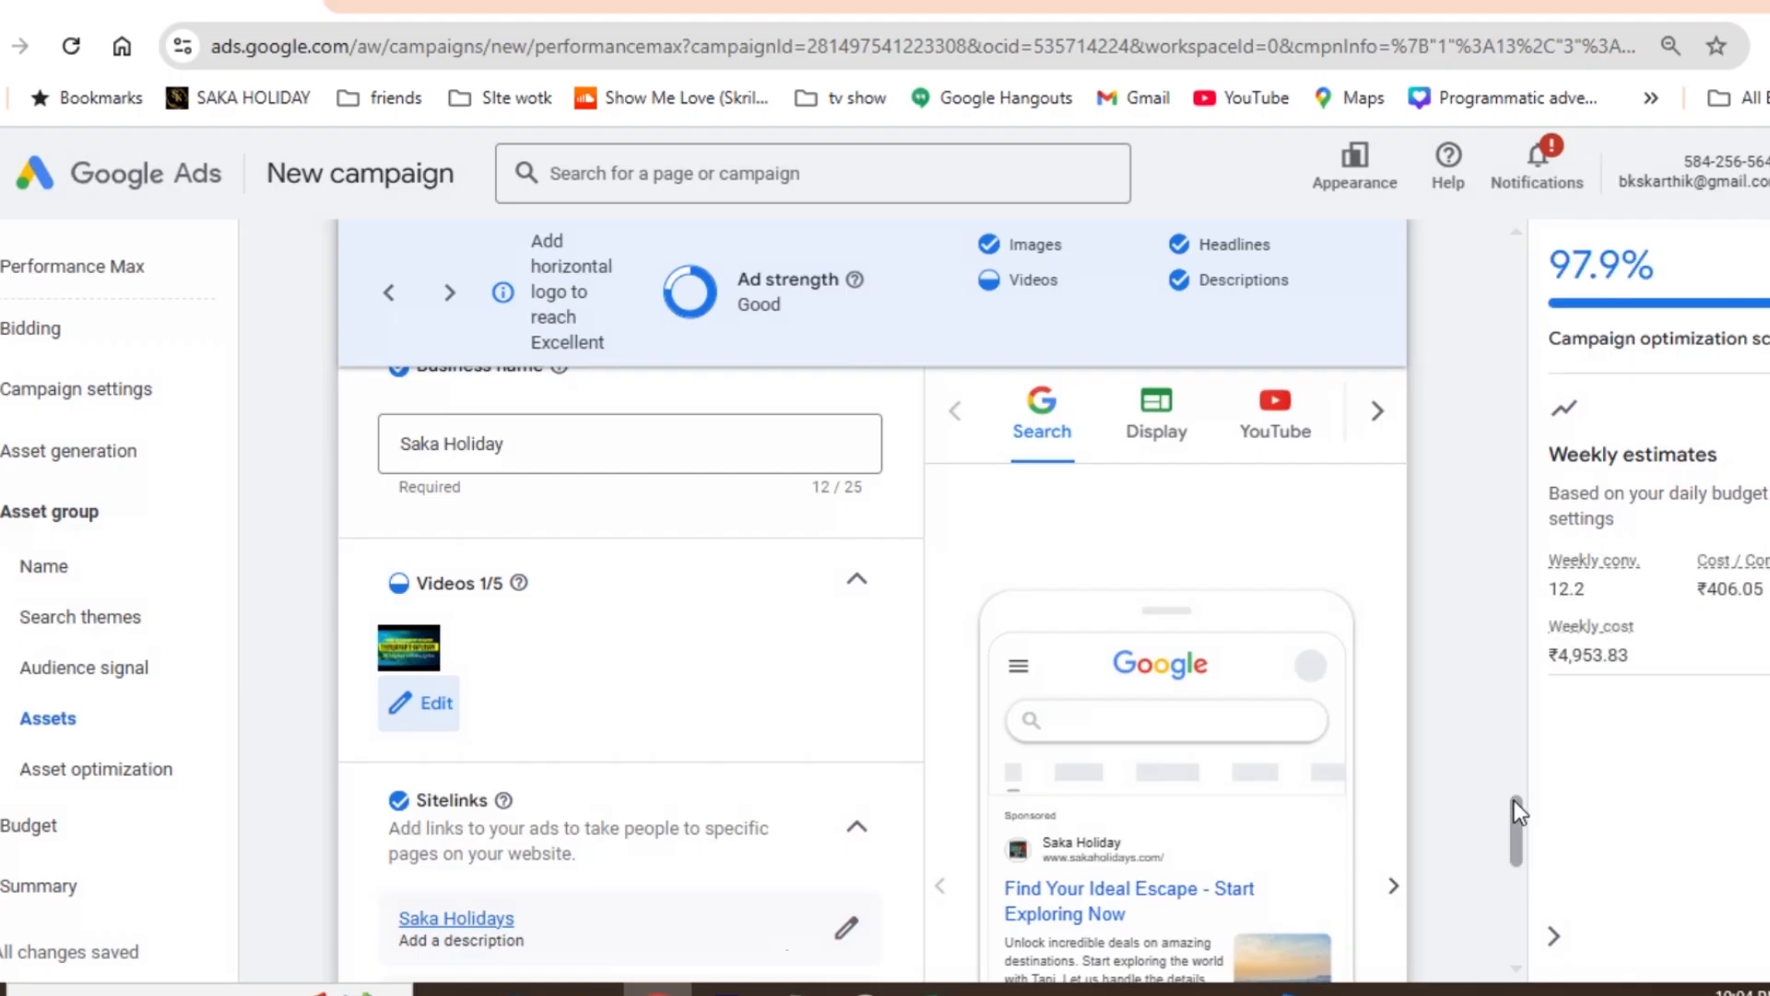
# - Set the asset group's call to action to "Learn more"
pyautogui.moveTo(1514, 799); pyautogui.dragTo(1517, 876)
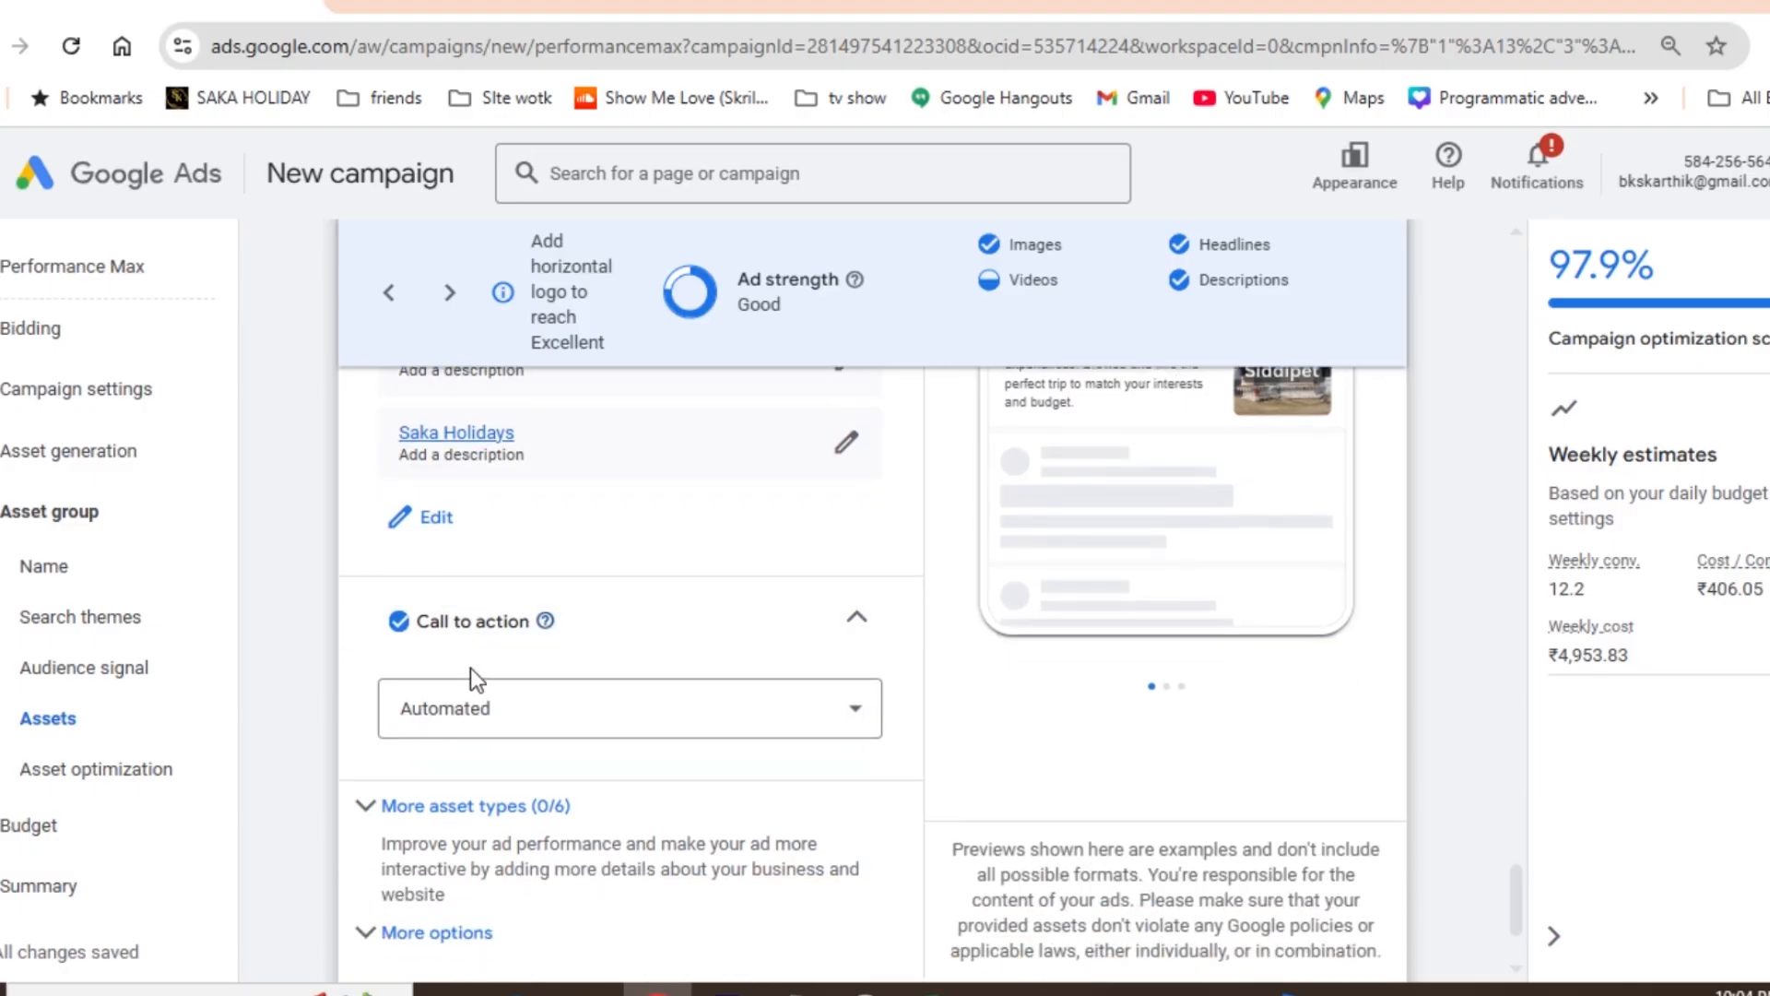
pyautogui.click(464, 706)
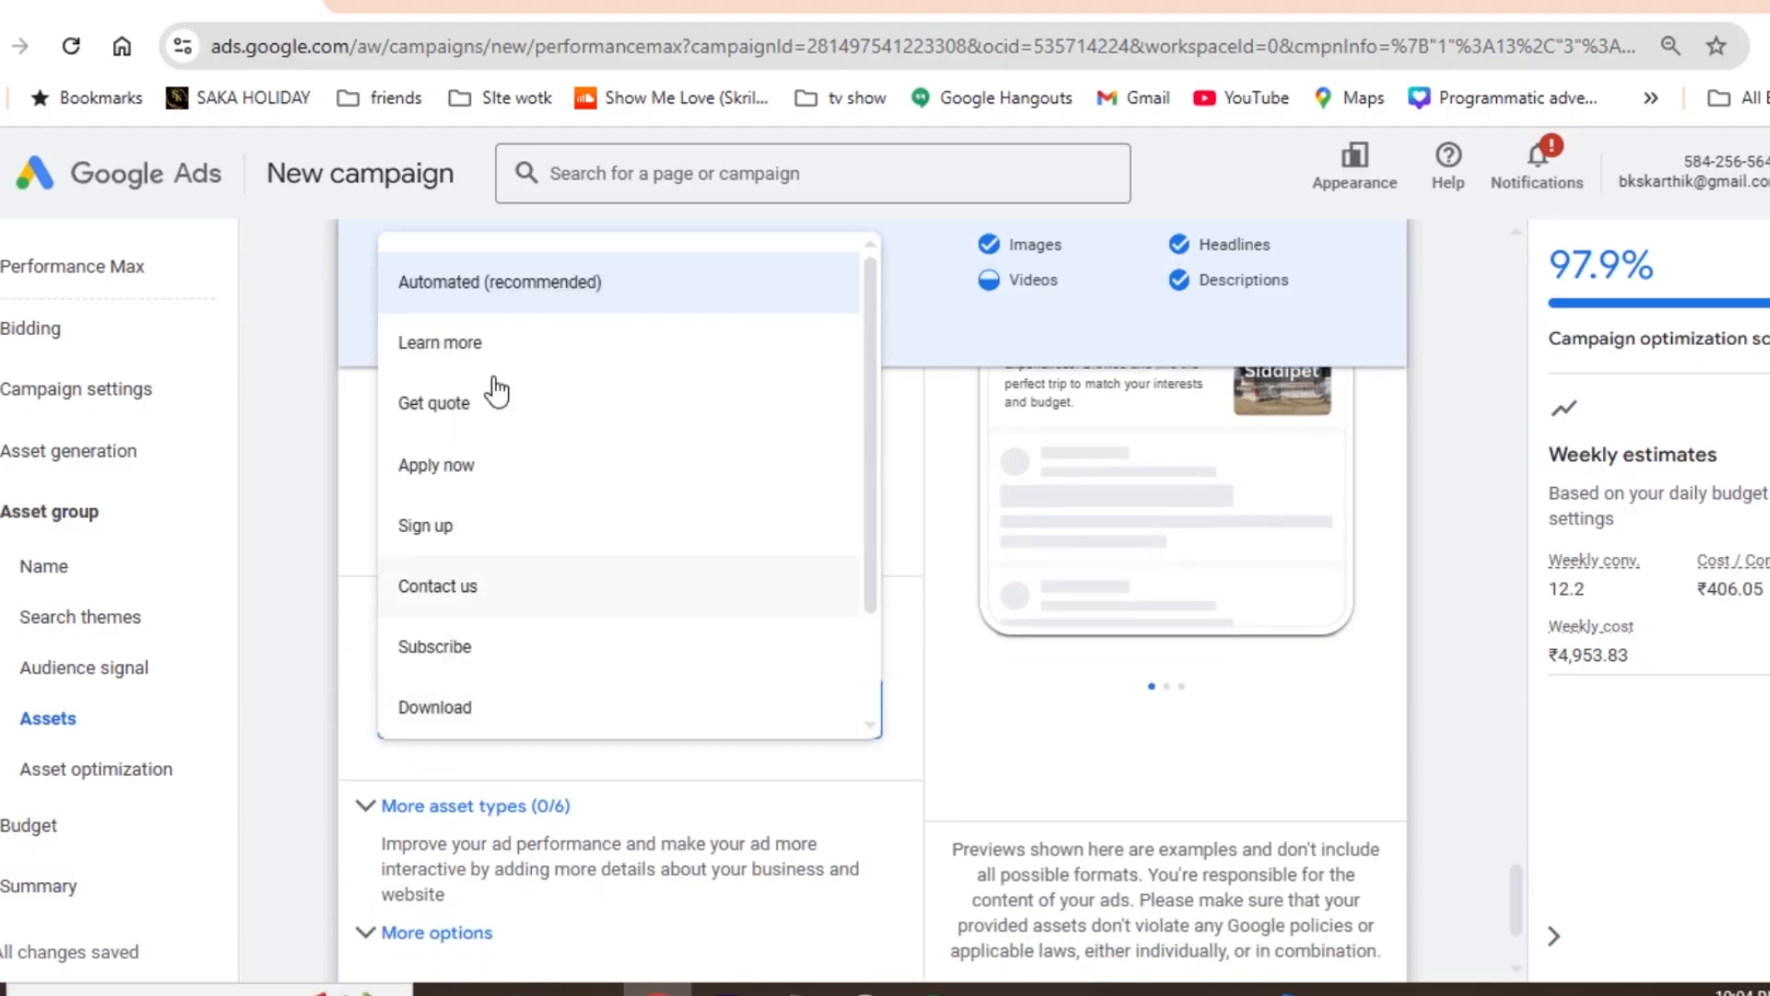
pyautogui.click(492, 346)
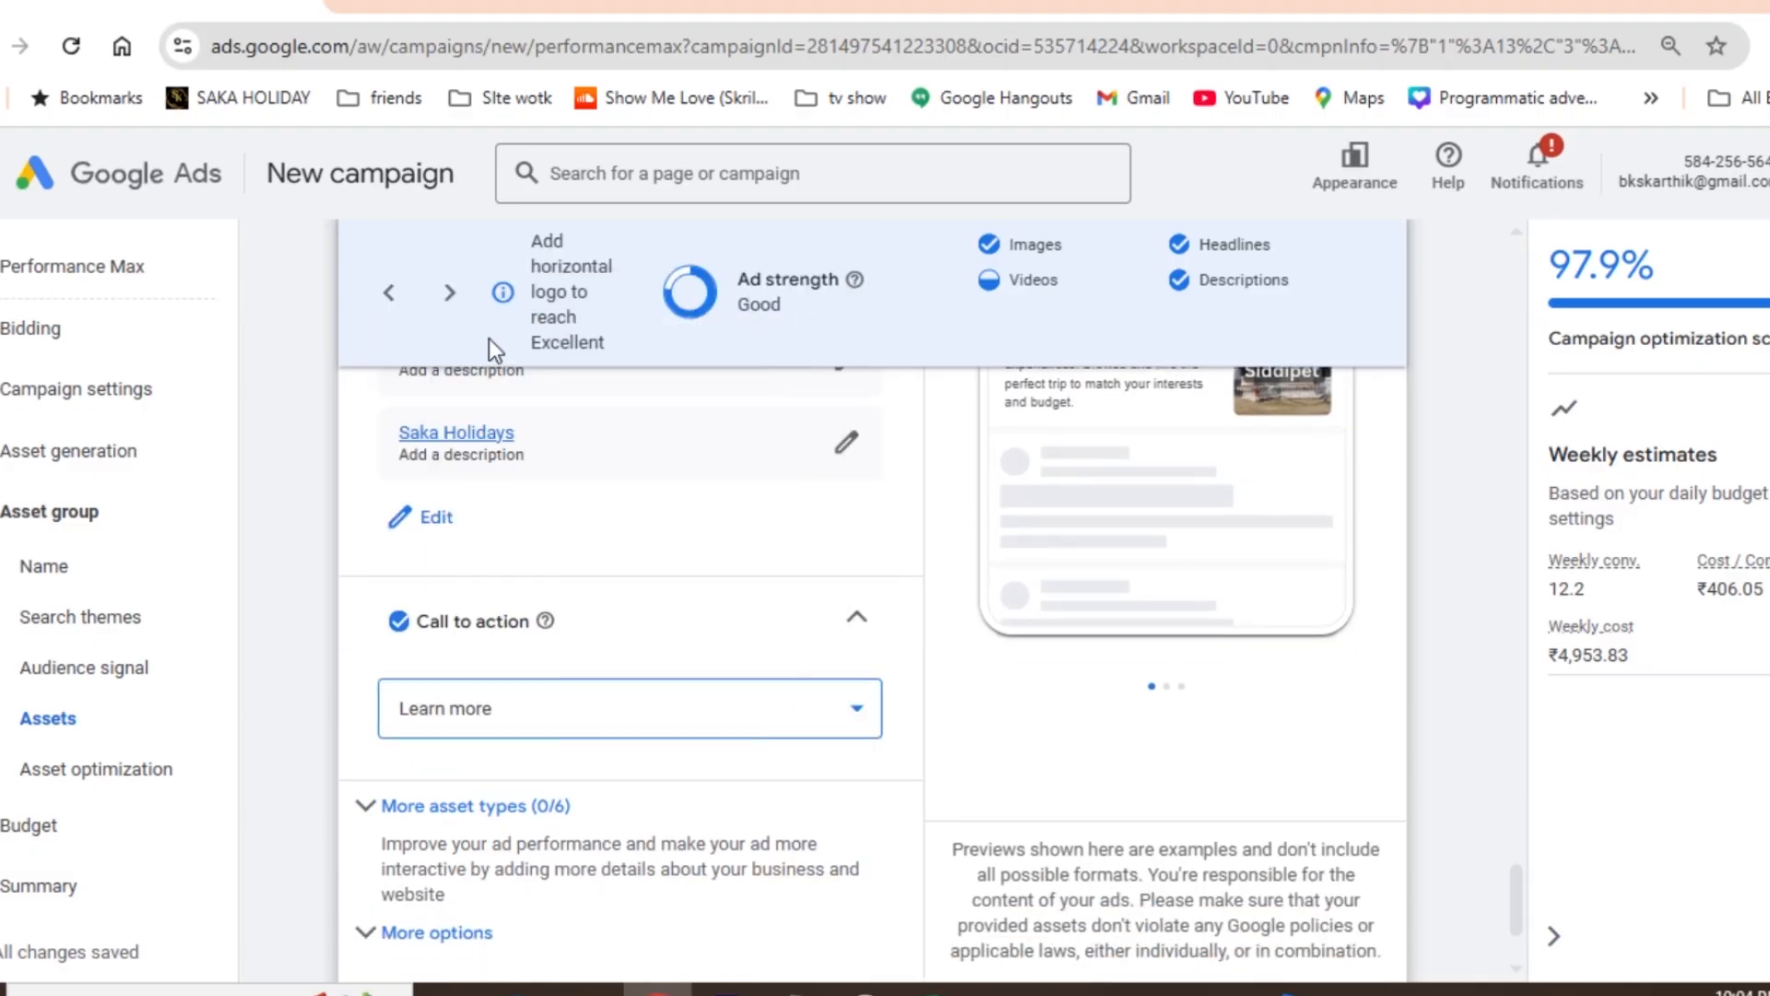
# - Open the full ad preview for the asset group and examine how the Display ads look on mobile
pyautogui.moveTo(1518, 892); pyautogui.dragTo(1512, 856)
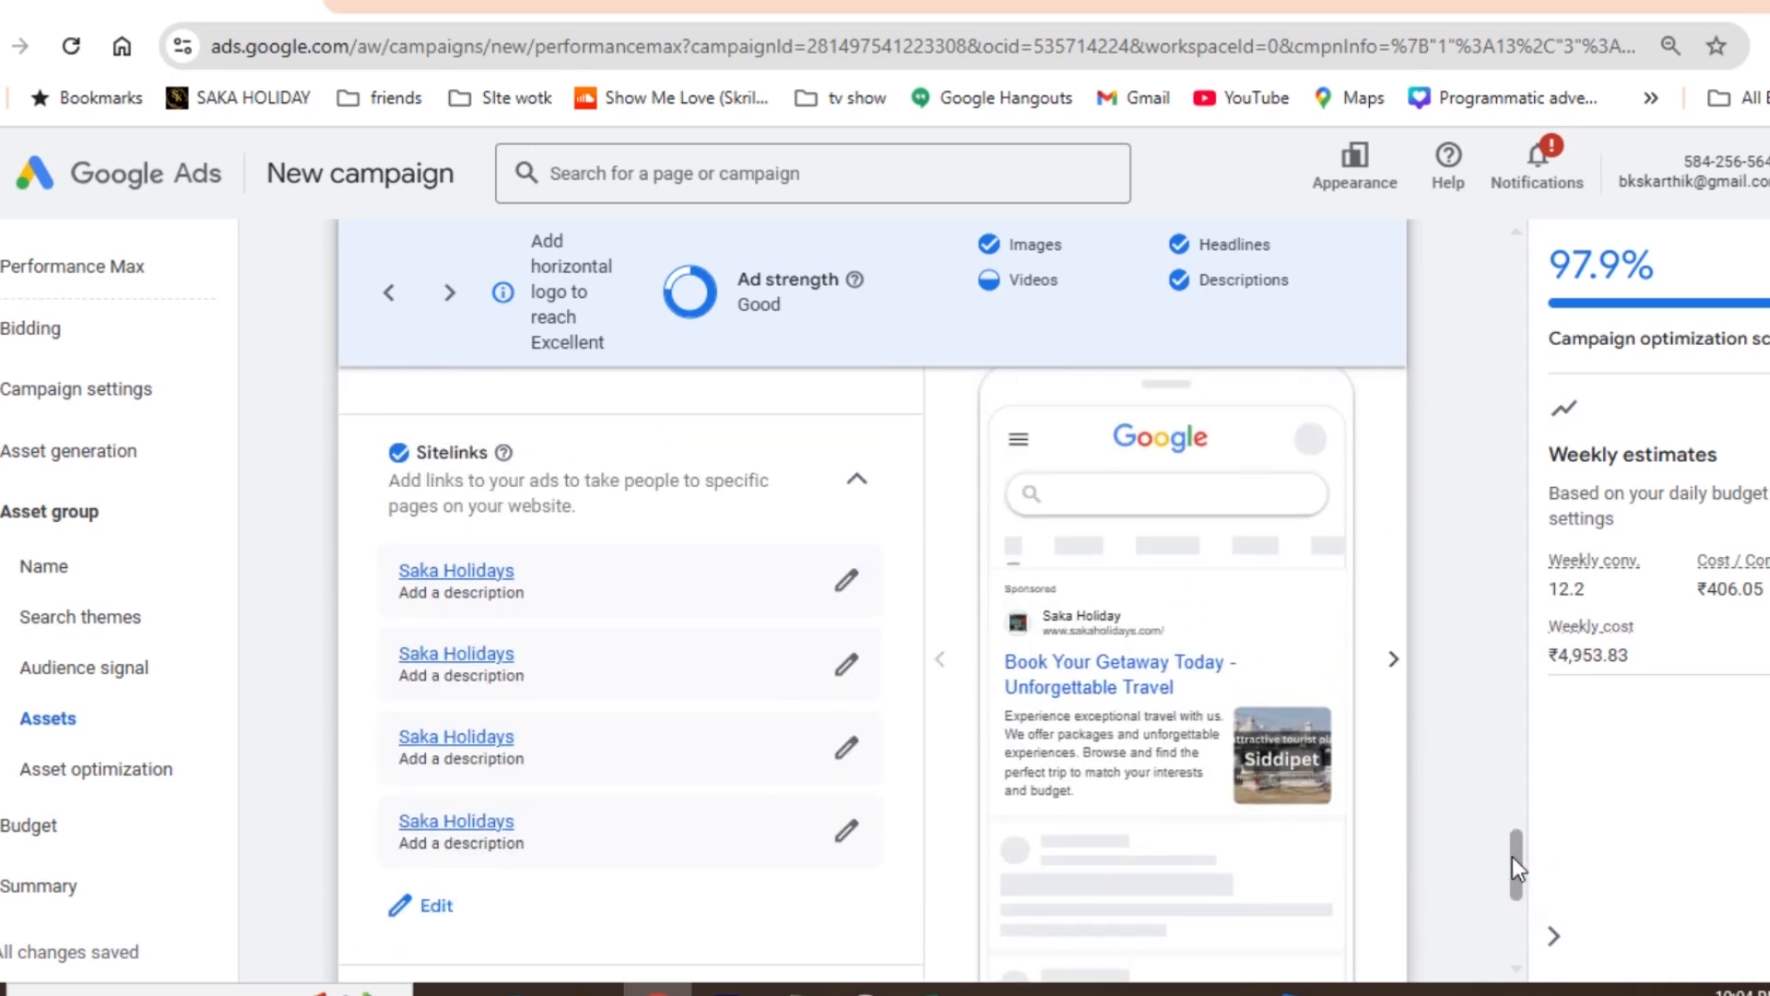
pyautogui.moveTo(1513, 856); pyautogui.dragTo(1508, 439)
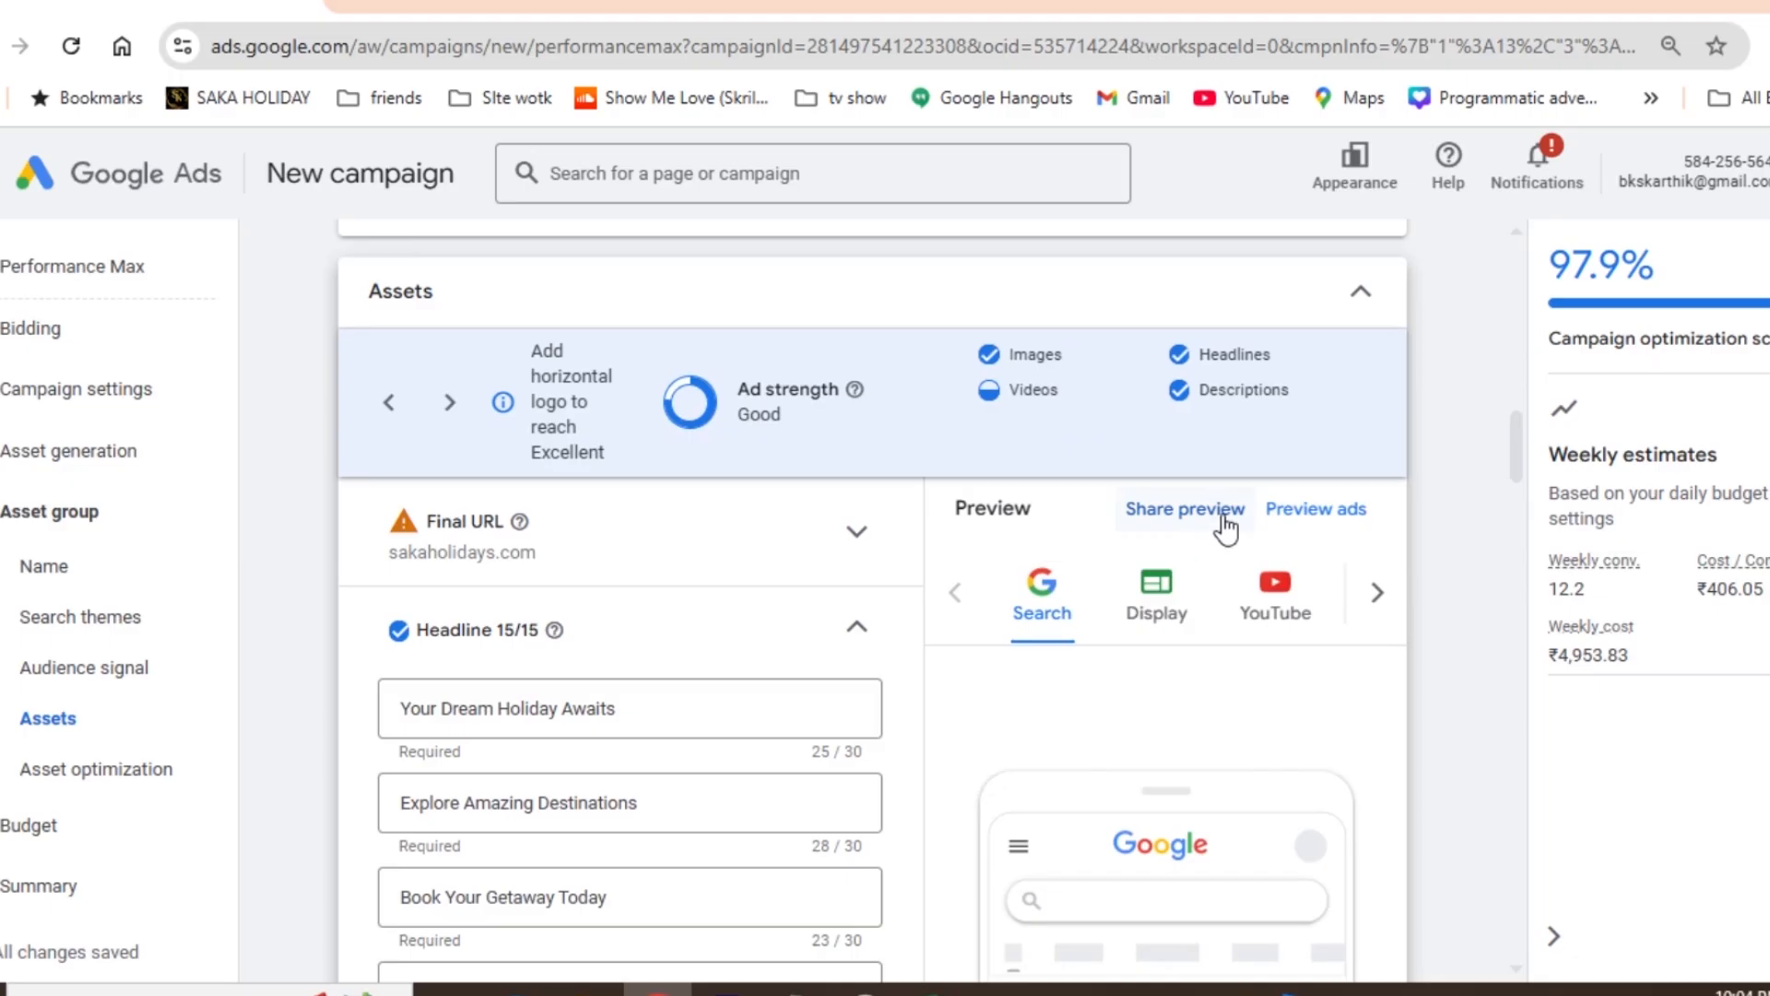
pyautogui.click(1288, 522)
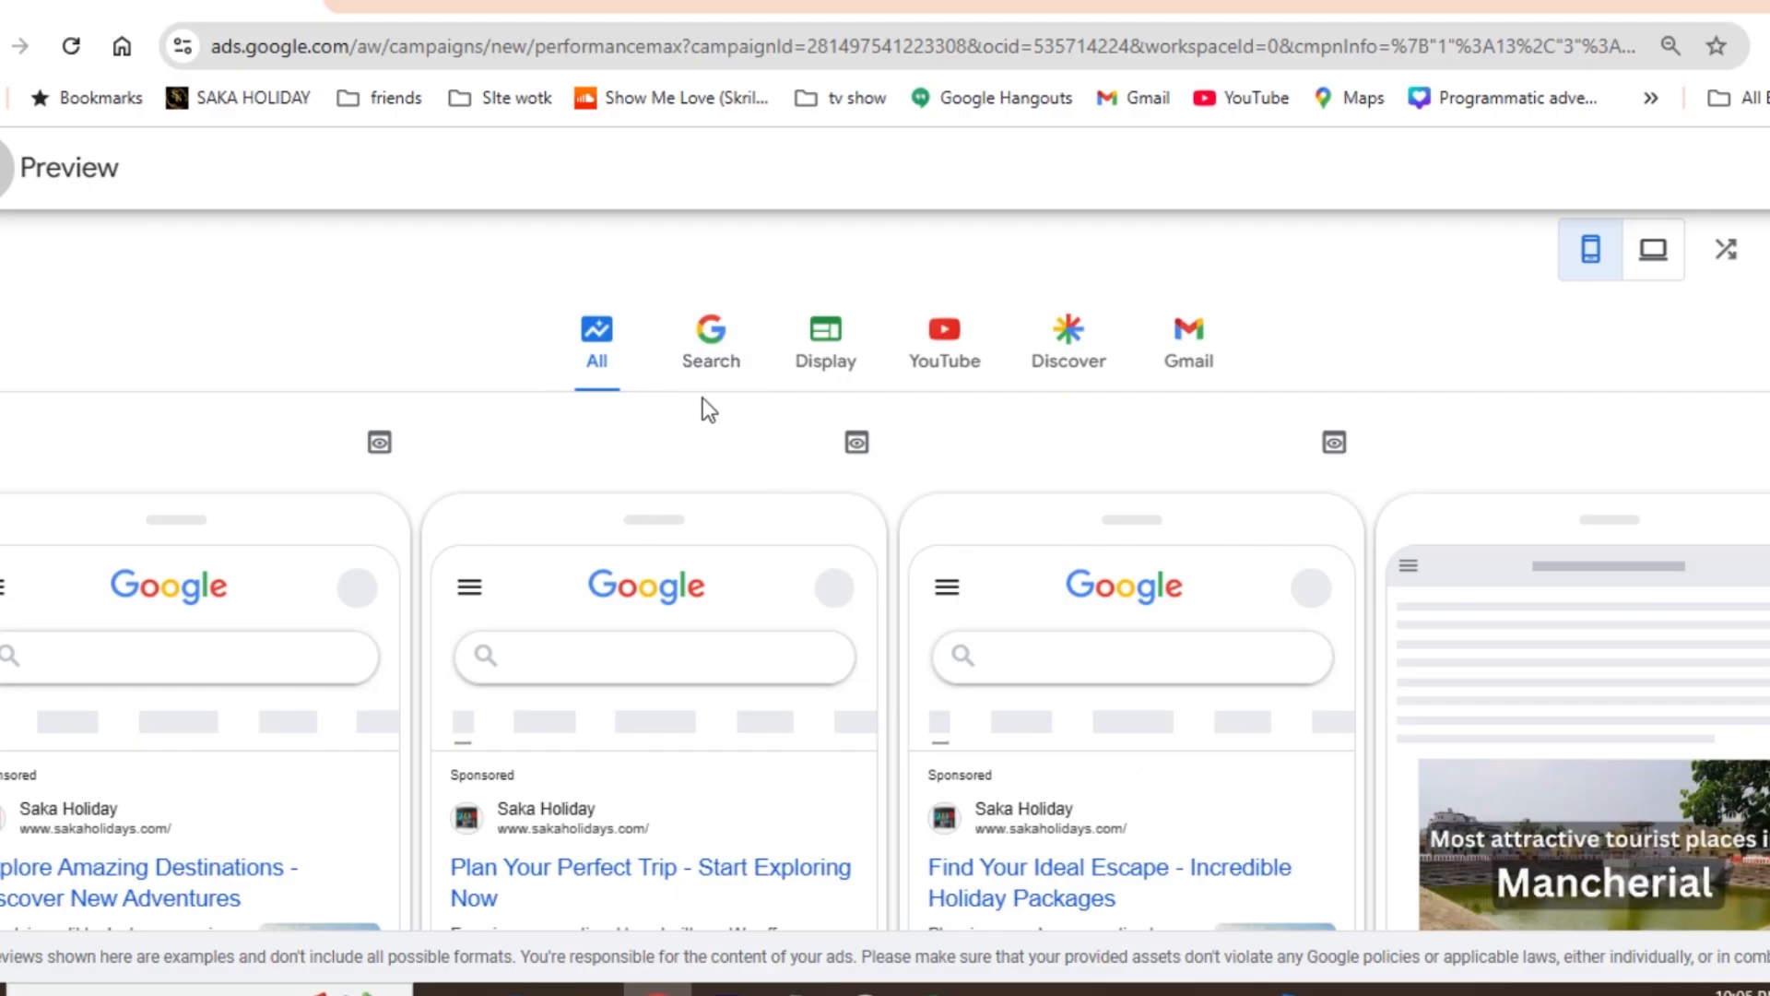
pyautogui.click(811, 372)
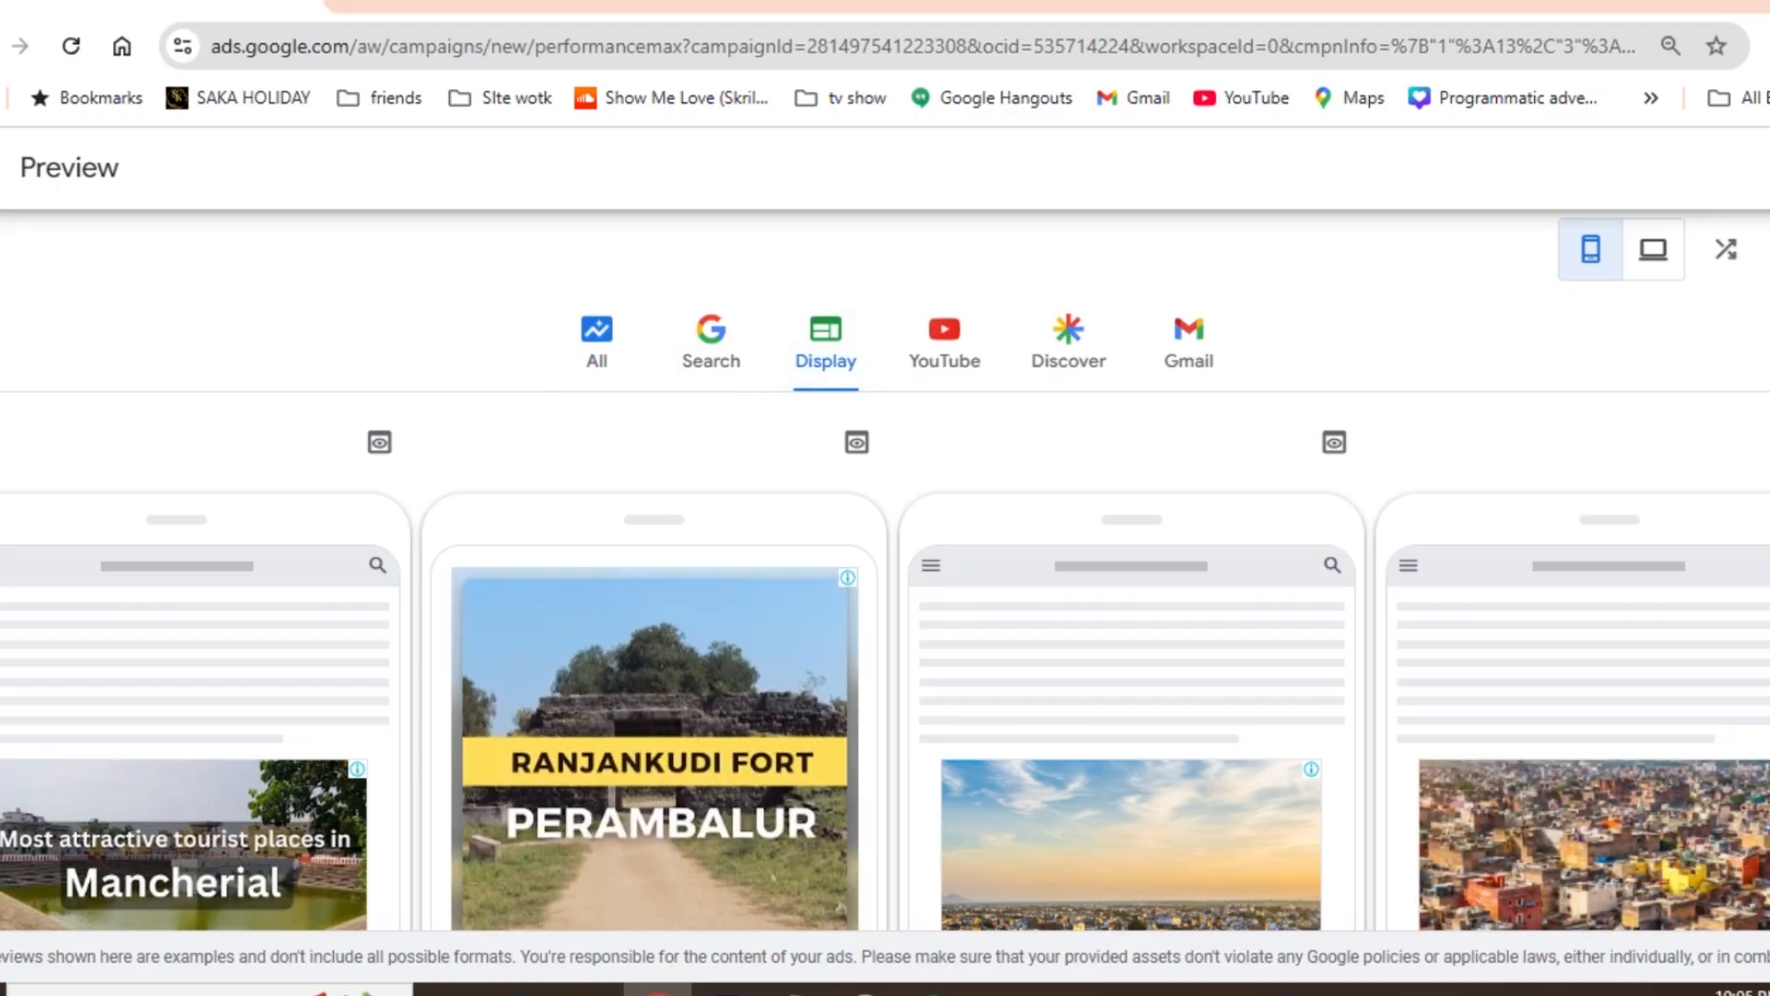
pyautogui.scroll(-5, 885, 571)
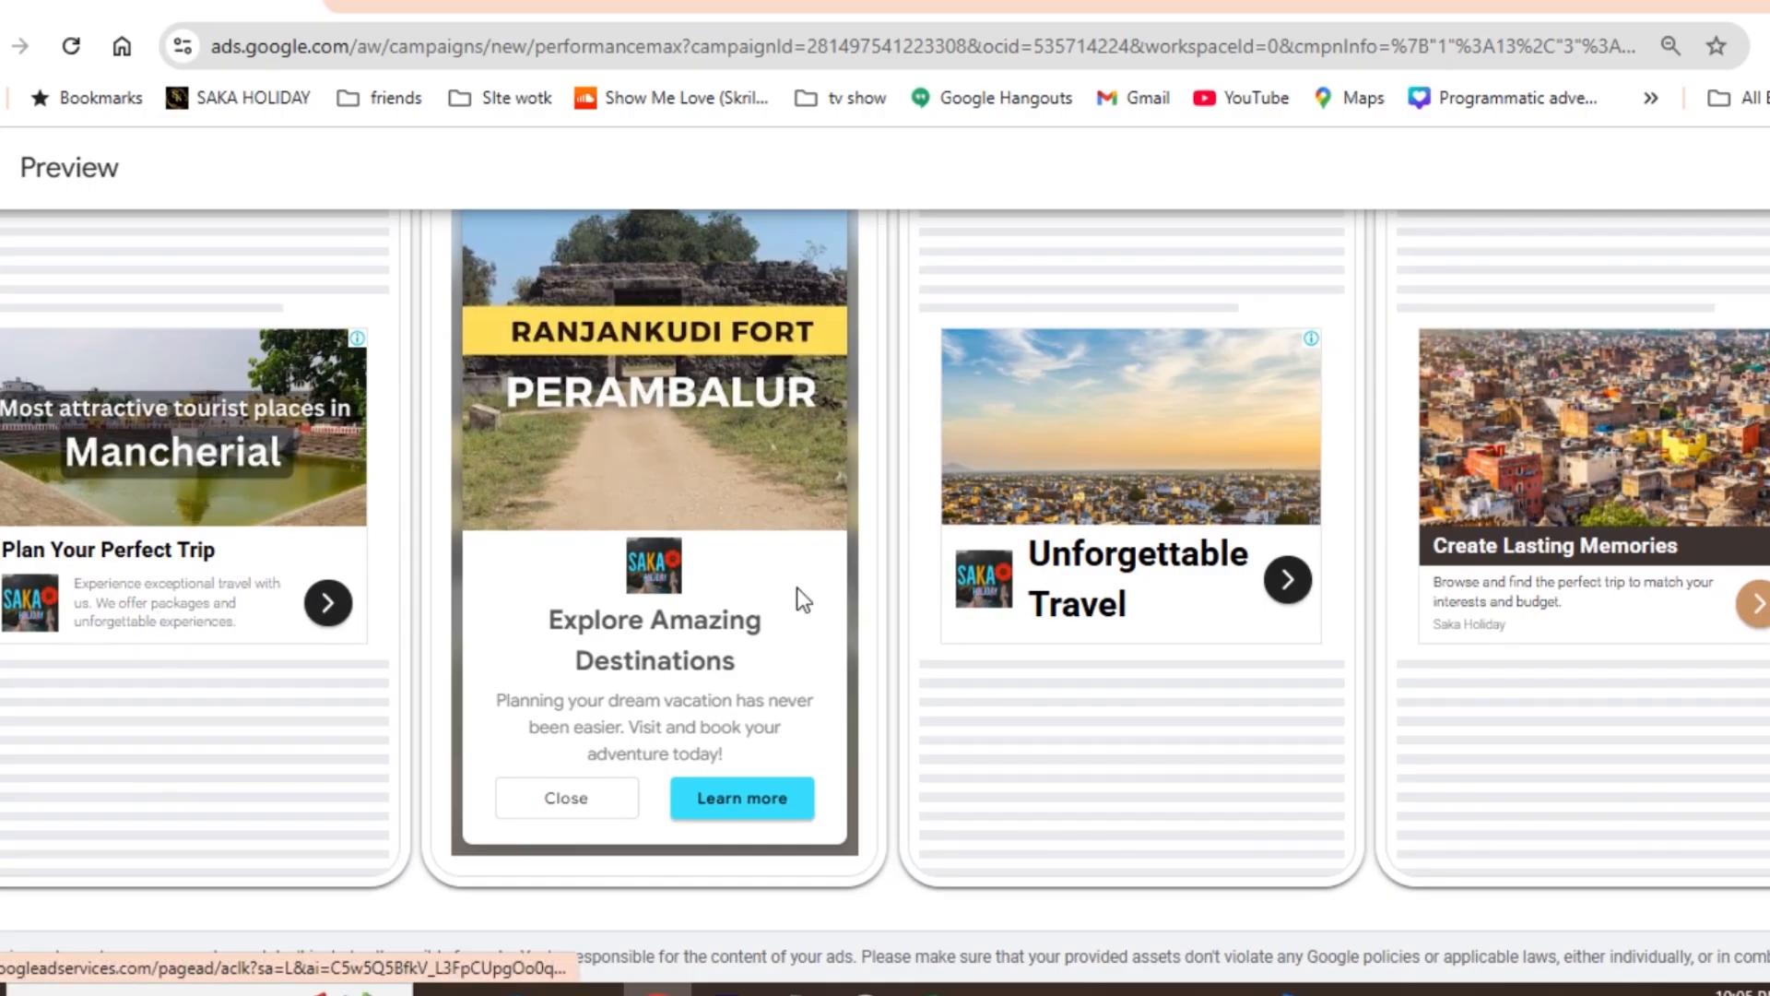
pyautogui.scroll(5, 885, 572)
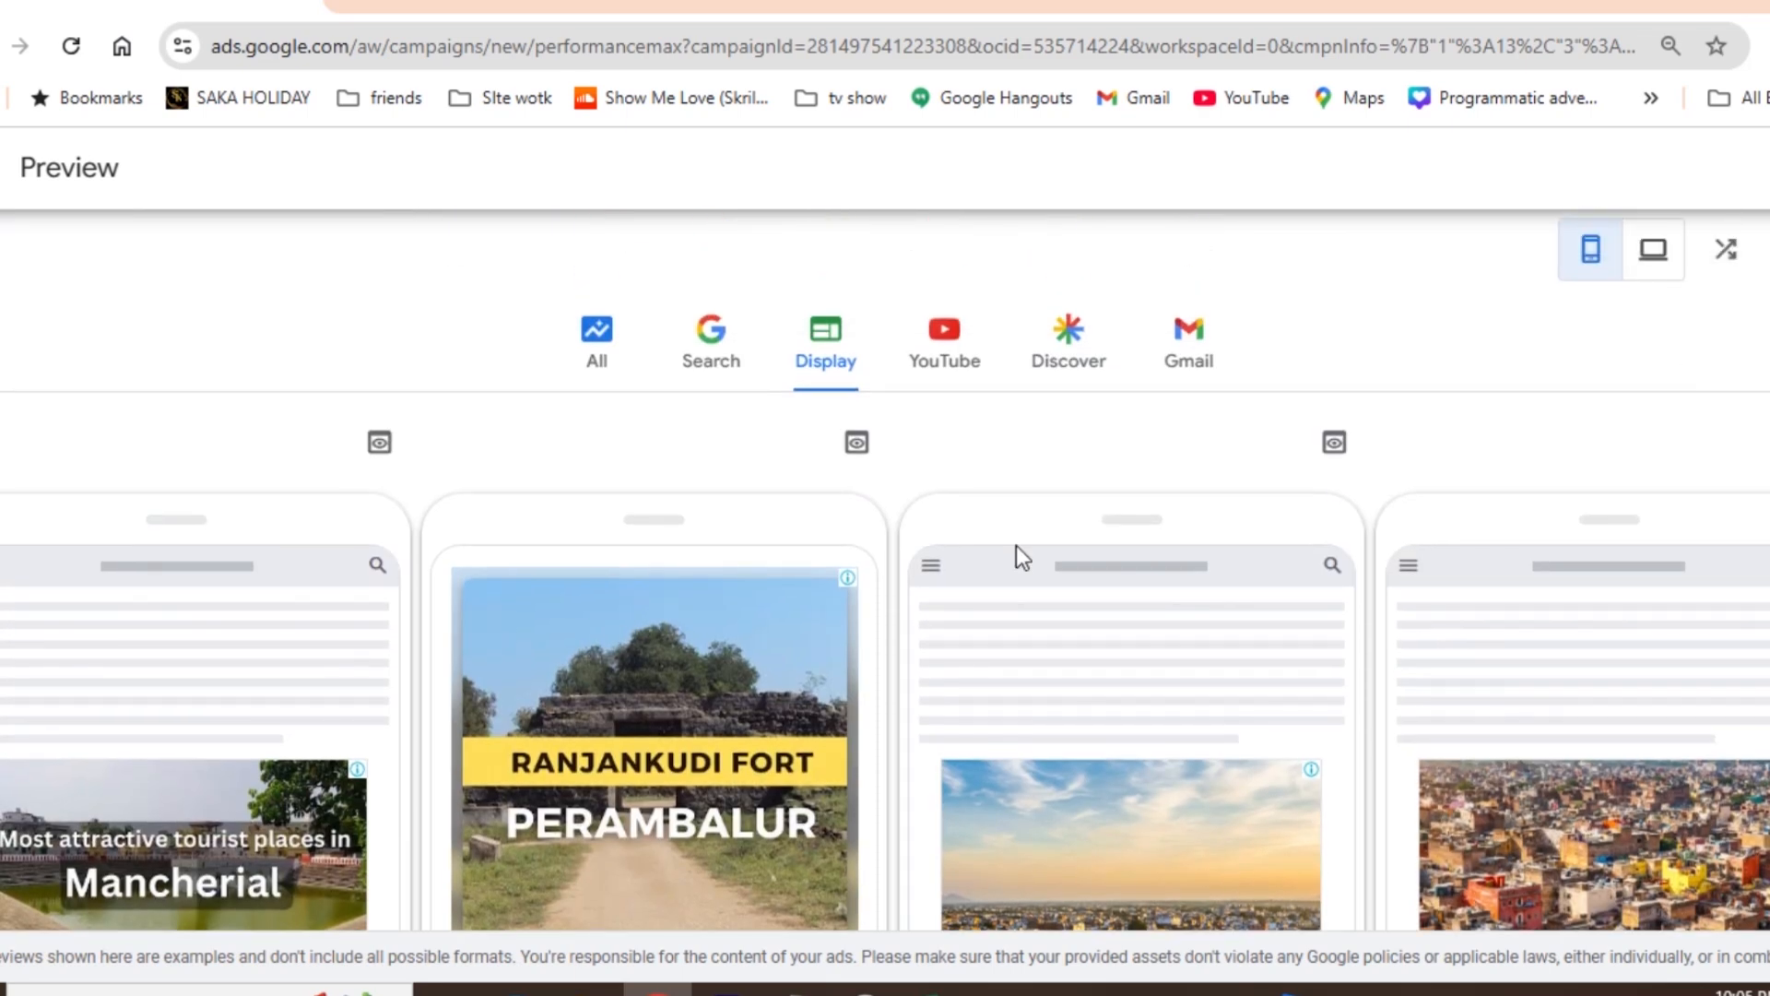
# - Examine the mobile previews of the YouTube ads, including the image and video formats
pyautogui.click(947, 361)
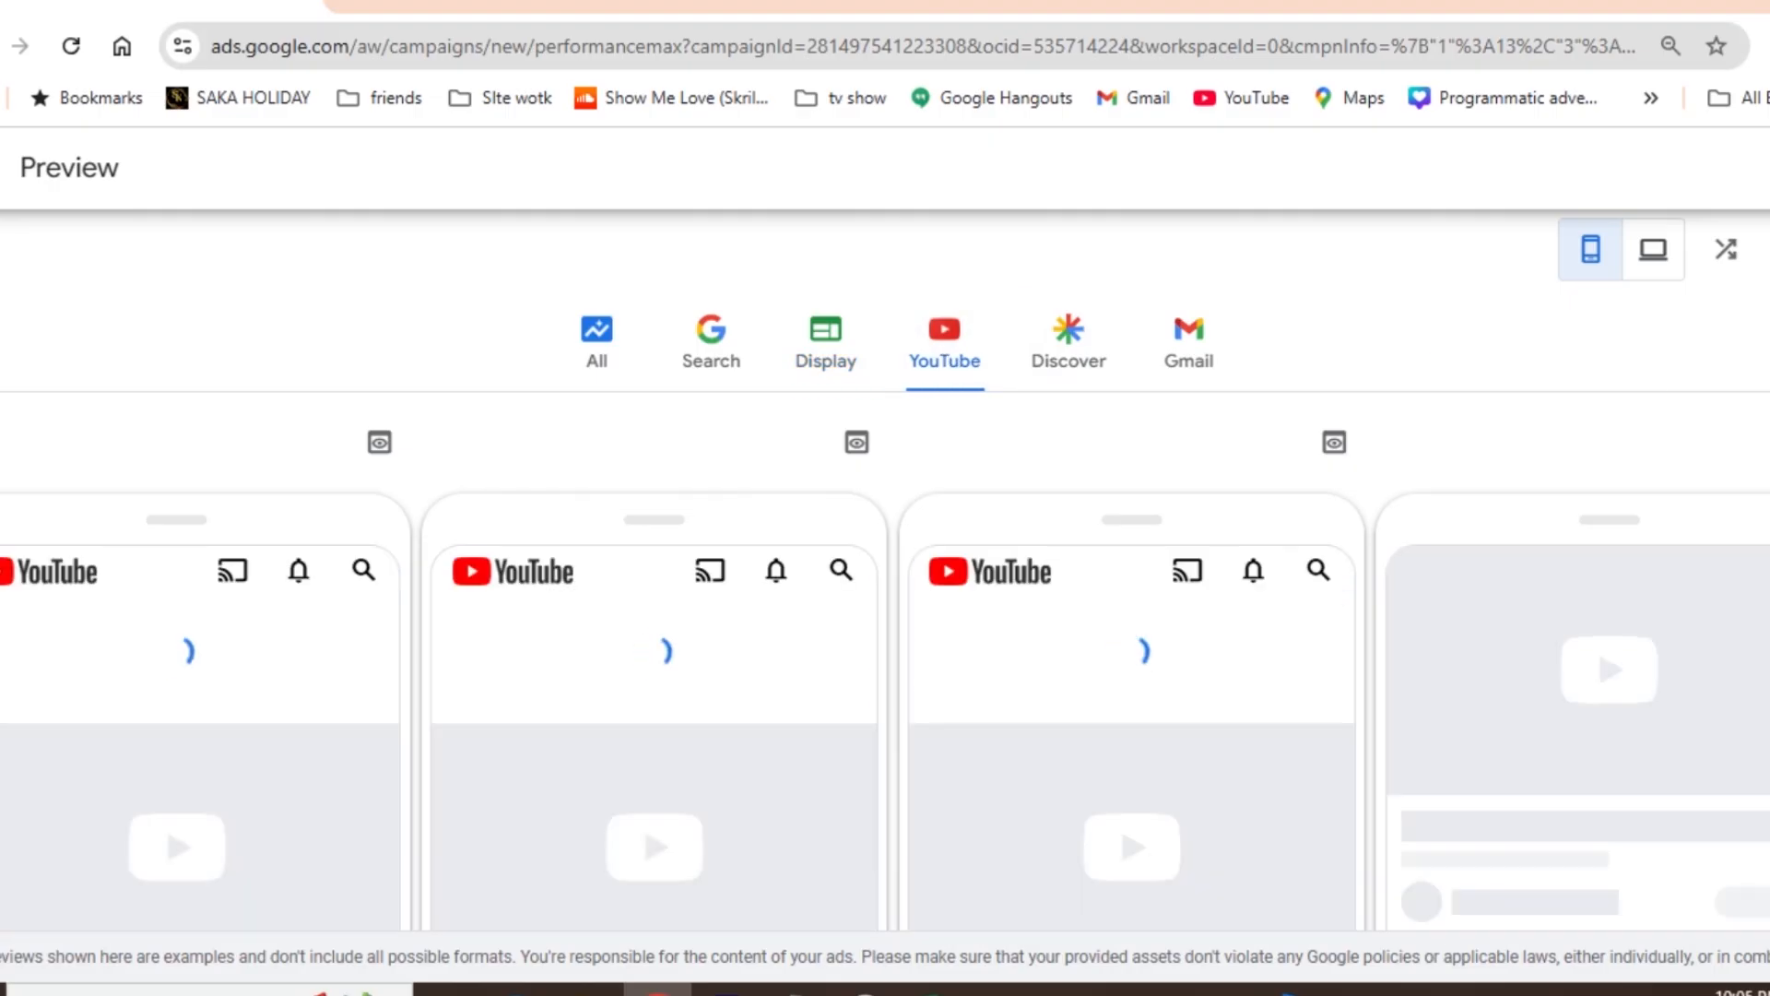
pyautogui.scroll(-3, 885, 568)
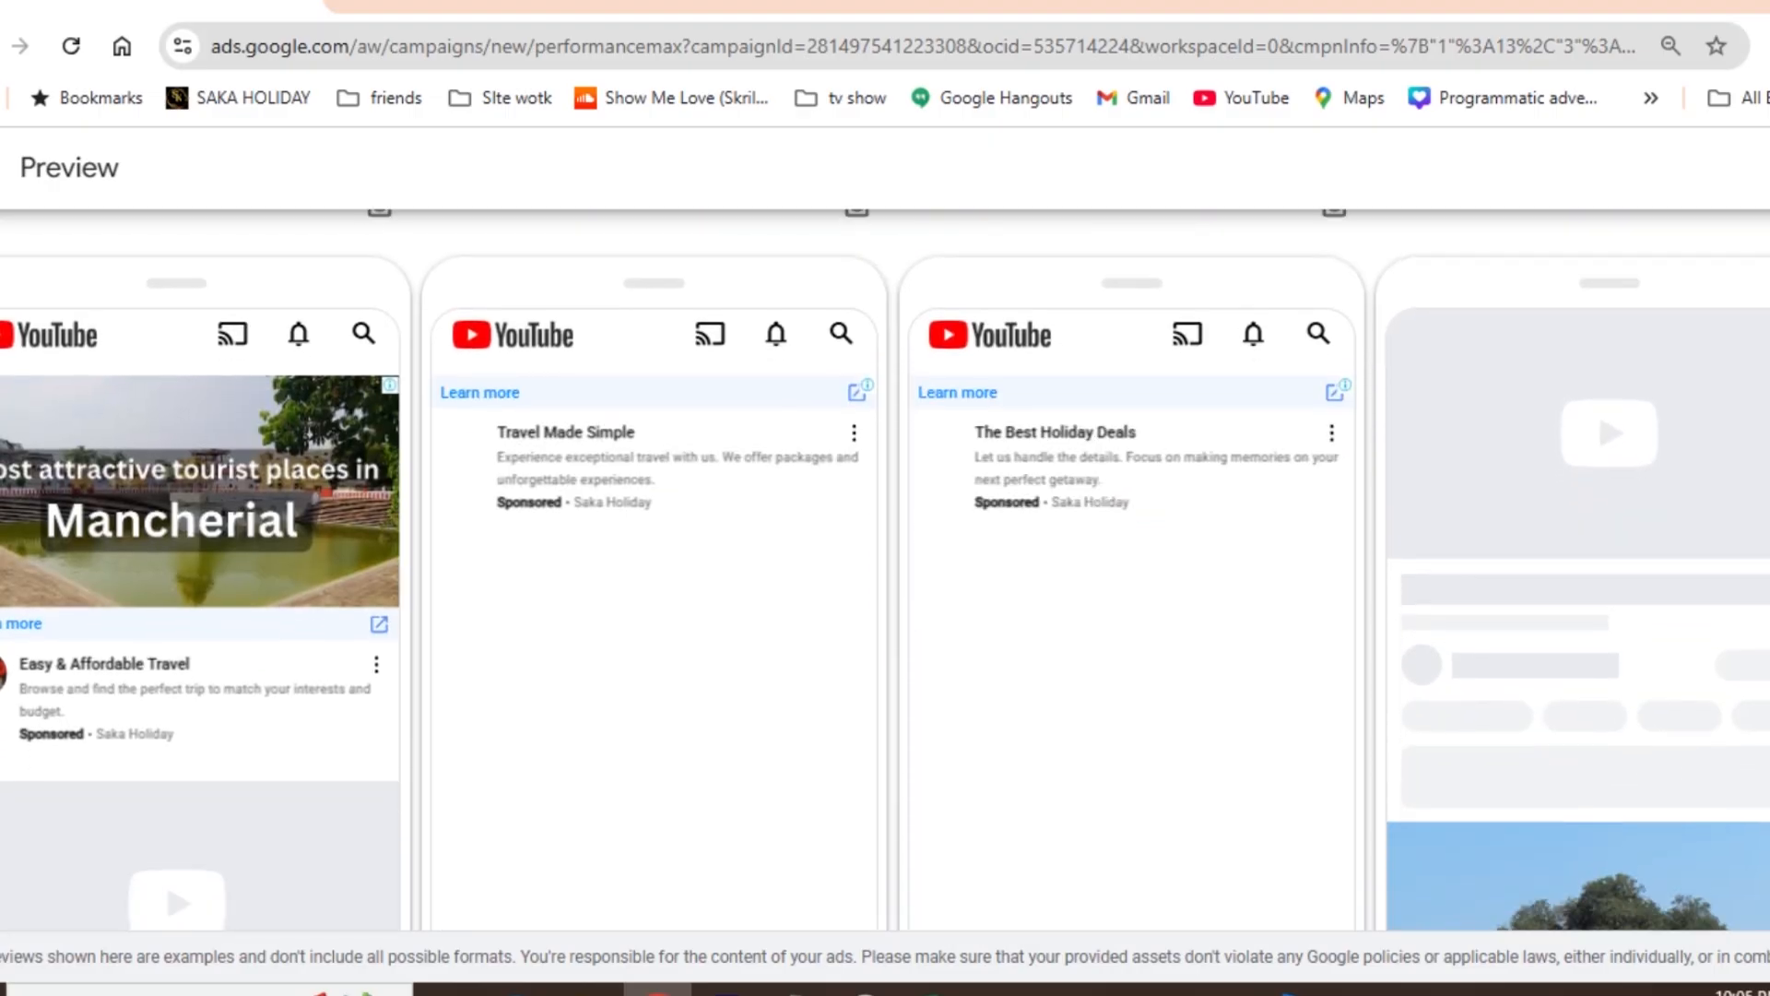
pyautogui.scroll(-3, 885, 568)
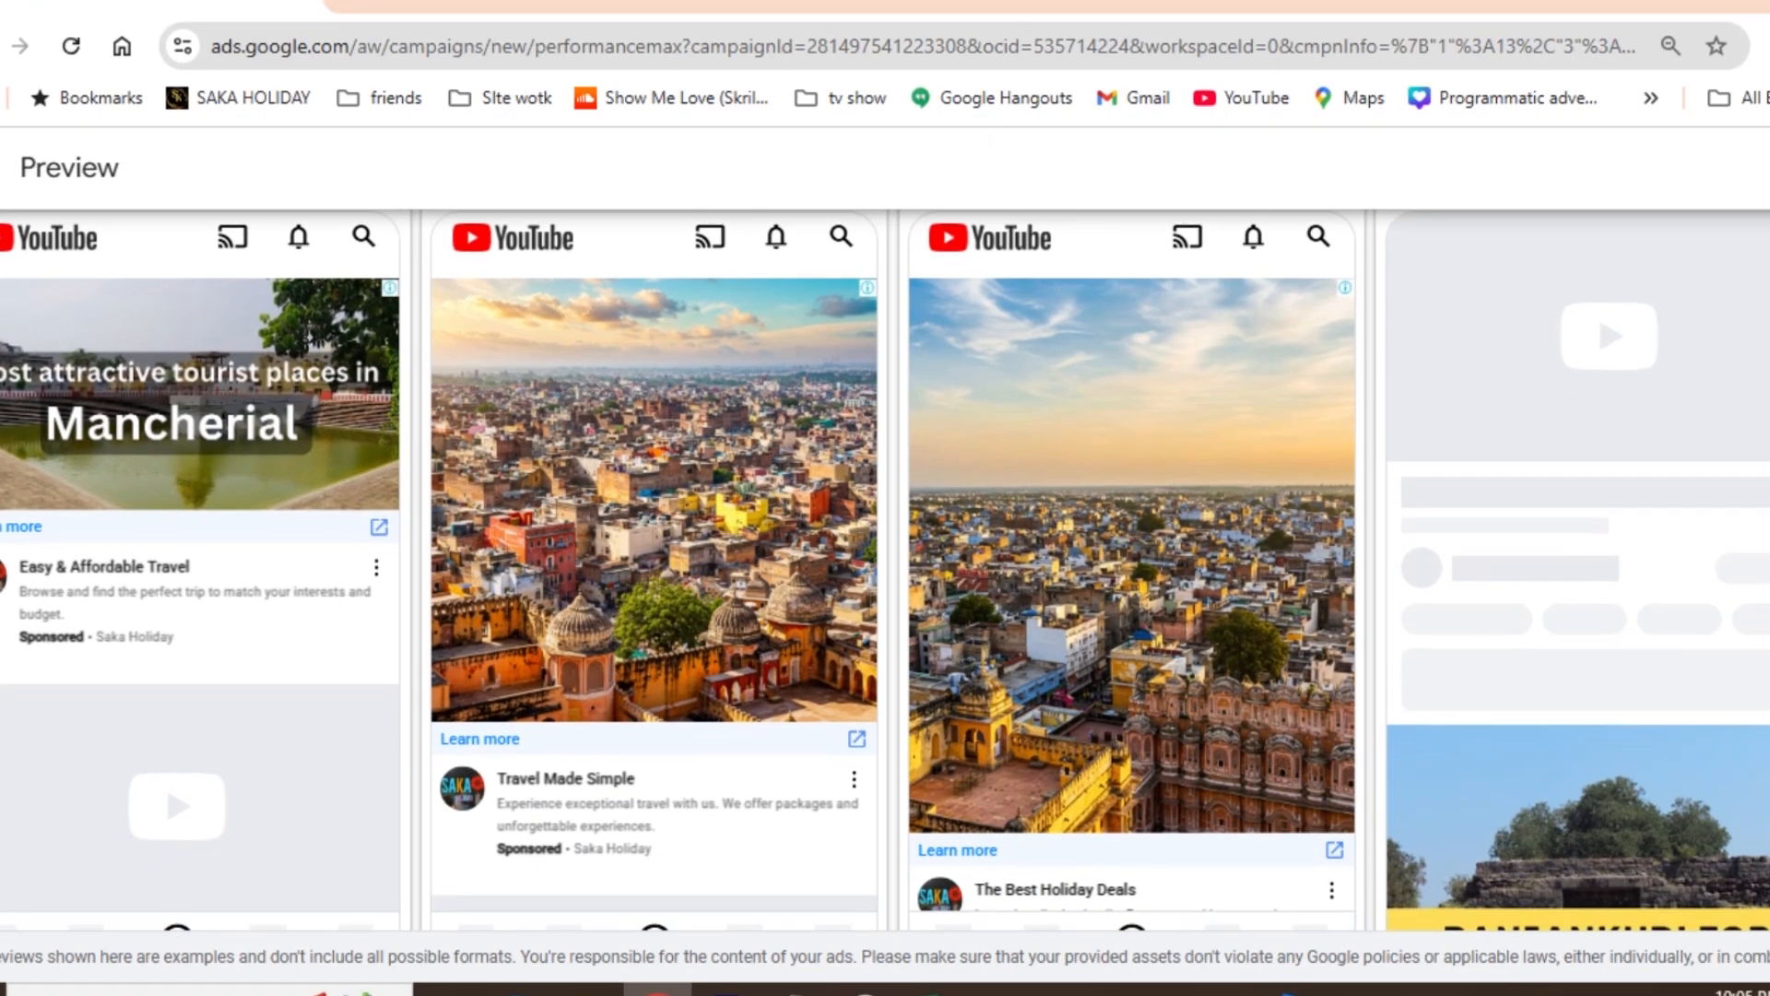
pyautogui.scroll(-2, 885, 568)
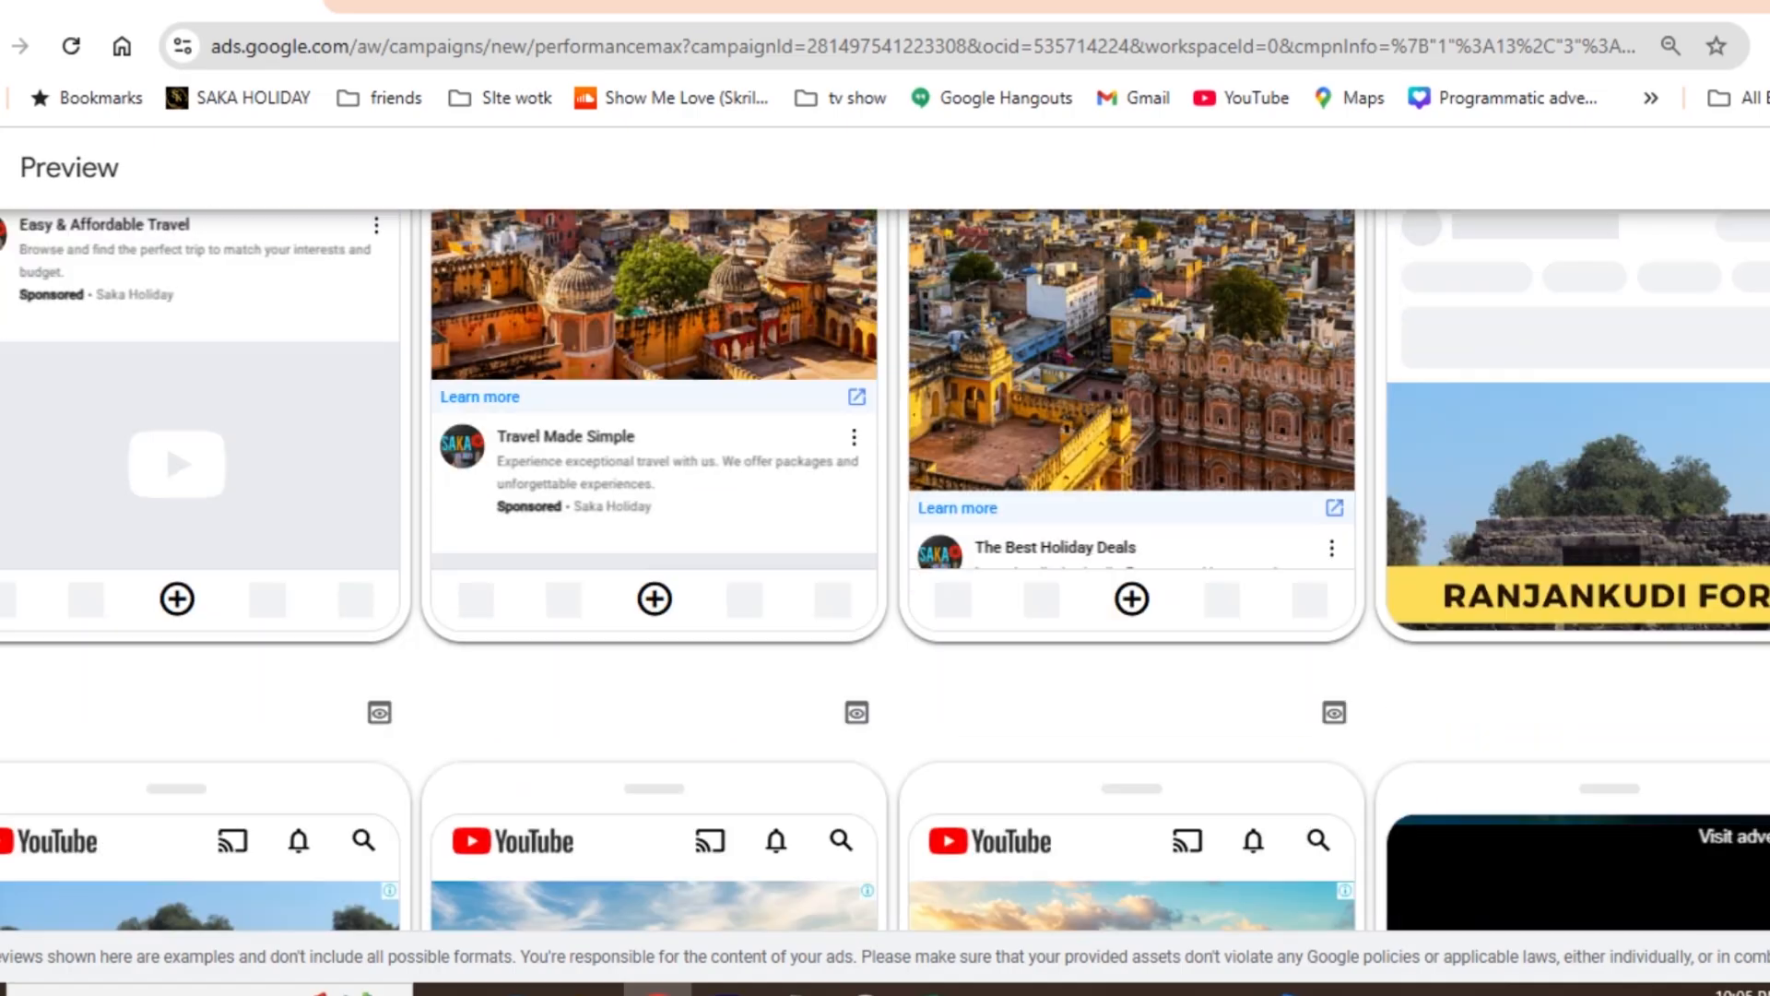
pyautogui.scroll(-6, 164, 439)
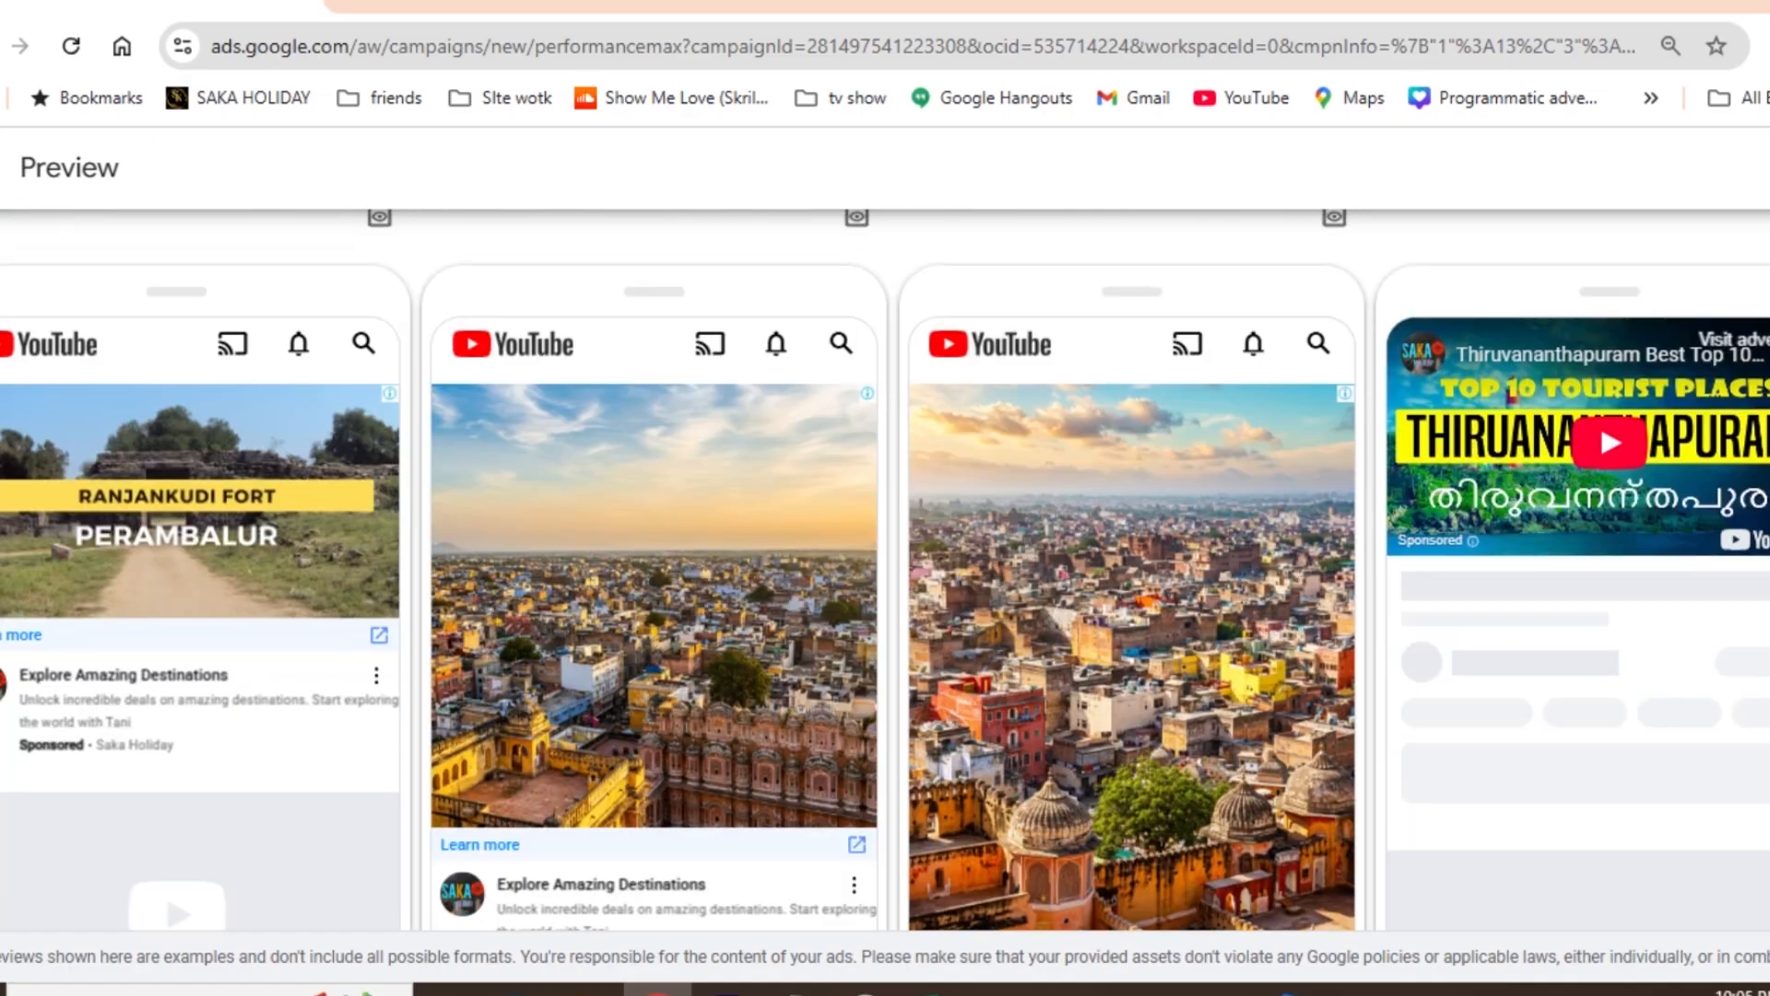
pyautogui.scroll(10, 164, 335)
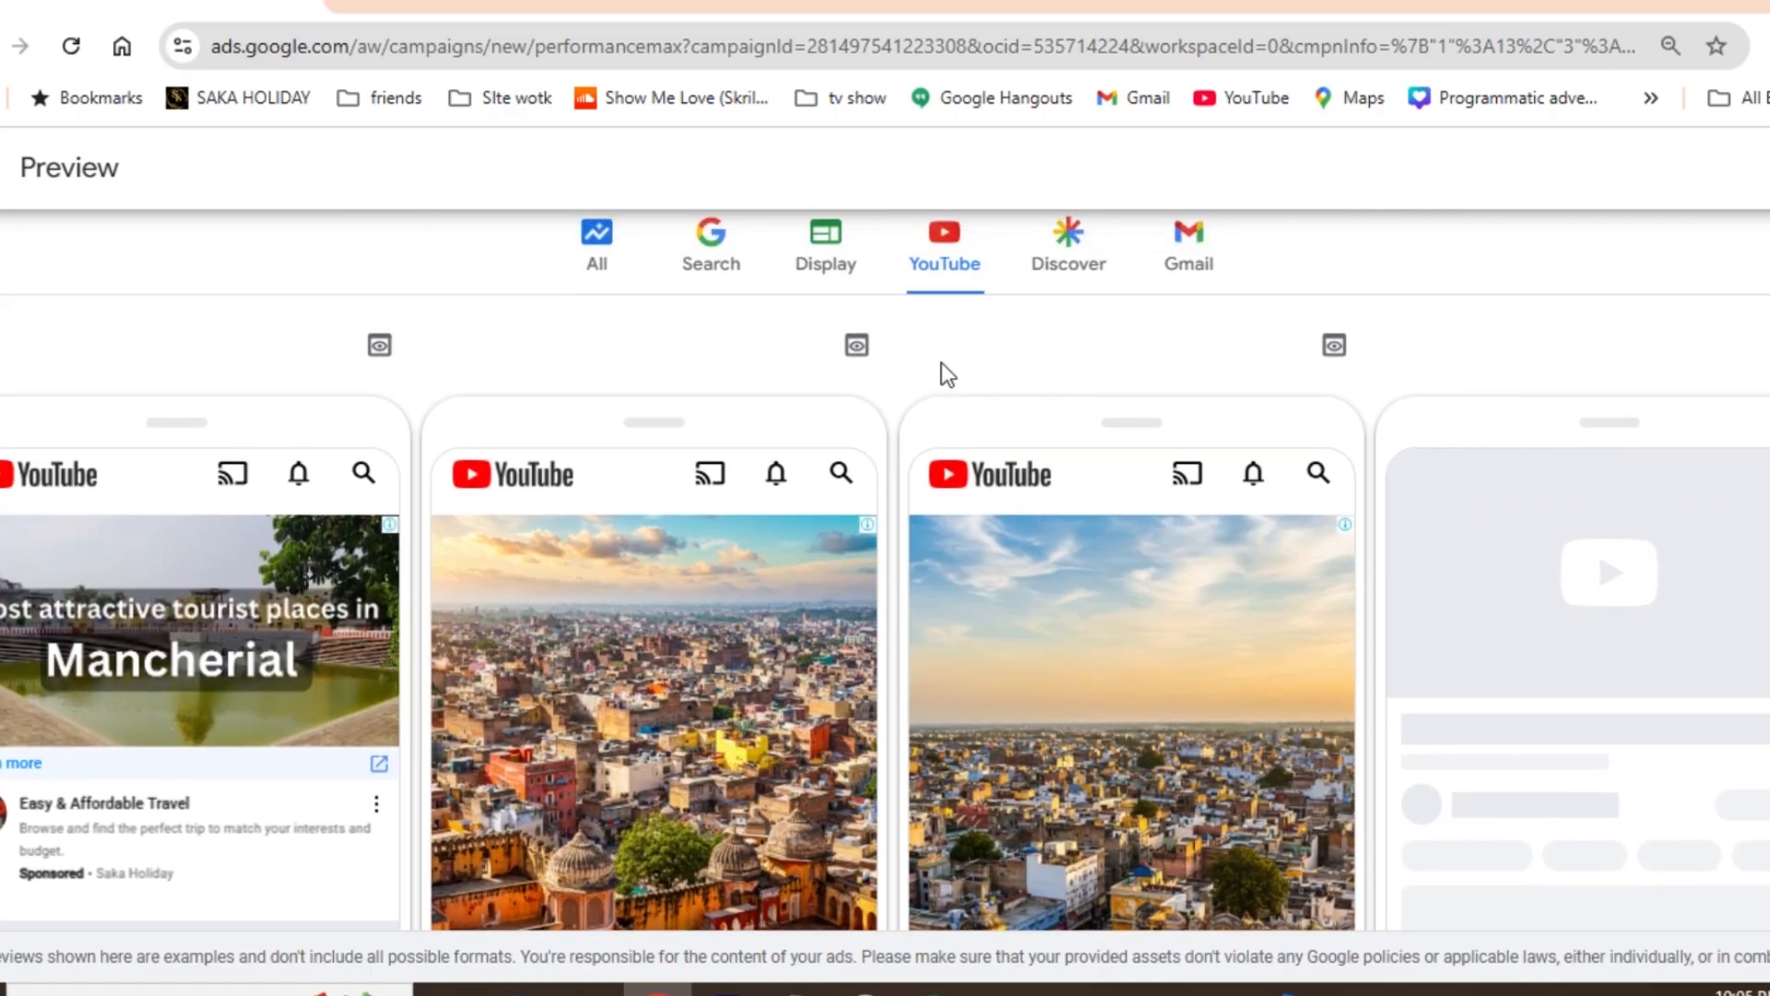
# - Examine the mobile previews of the Discover ads
pyautogui.click(1075, 260)
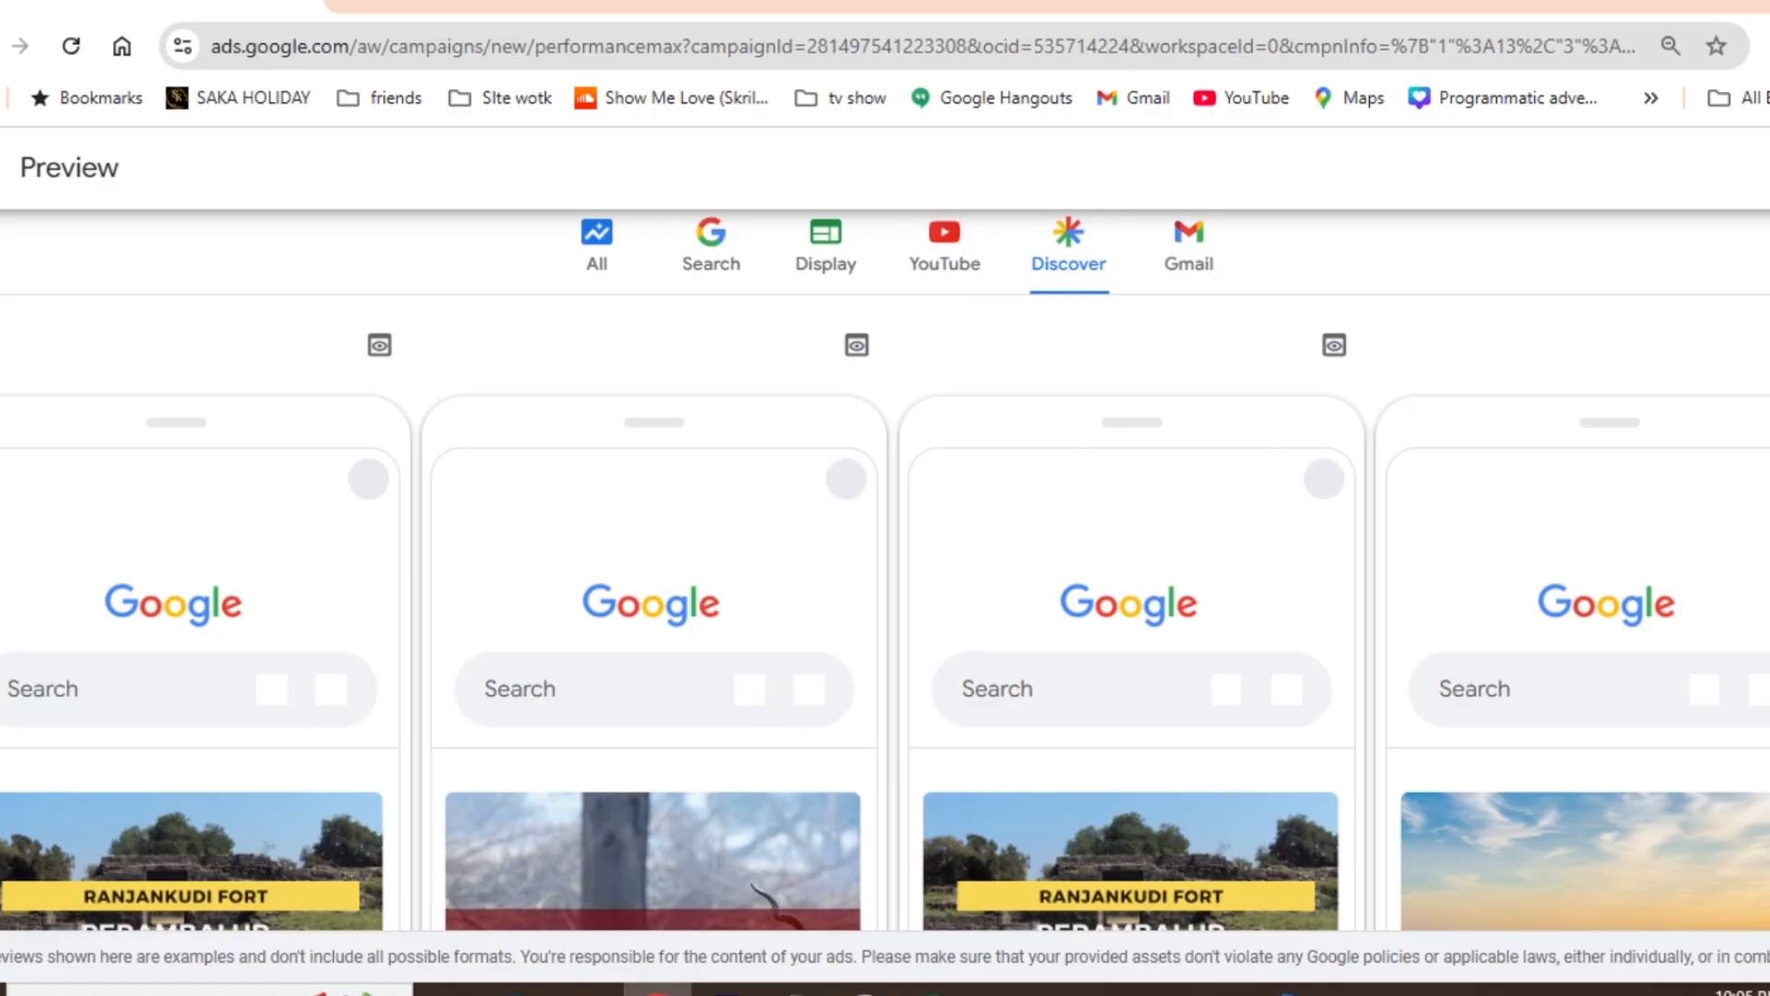
pyautogui.scroll(-4, 885, 572)
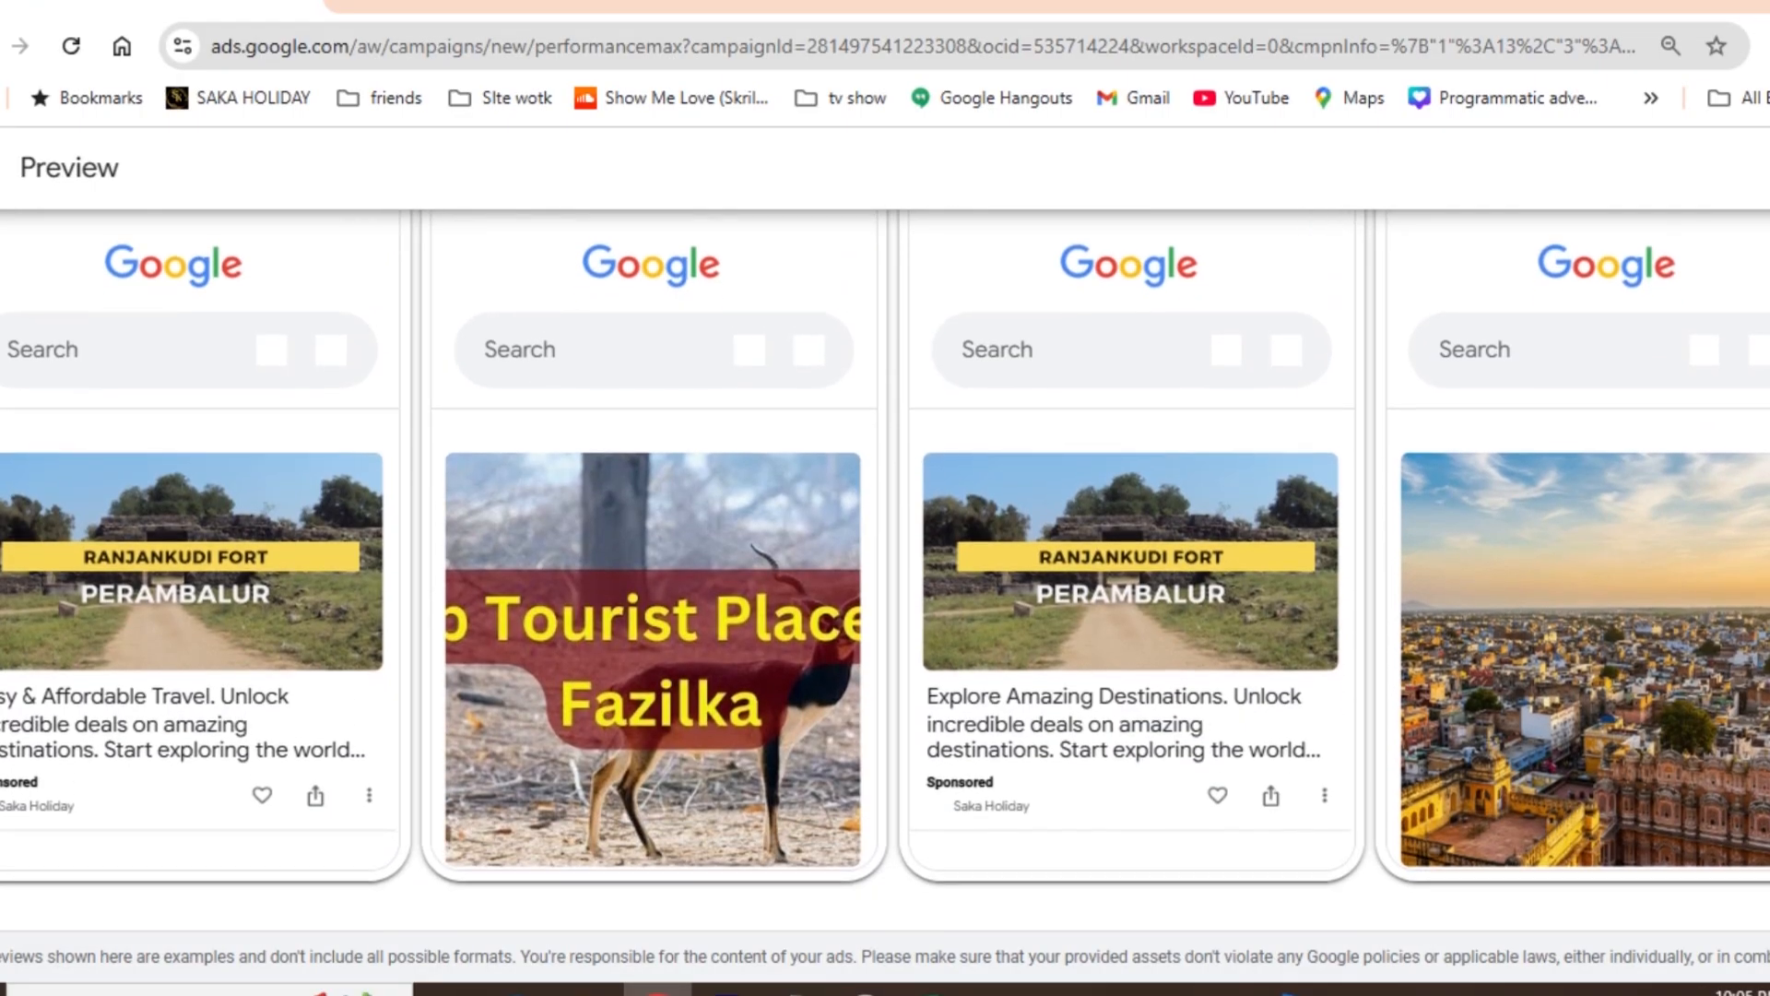
pyautogui.scroll(5, 885, 571)
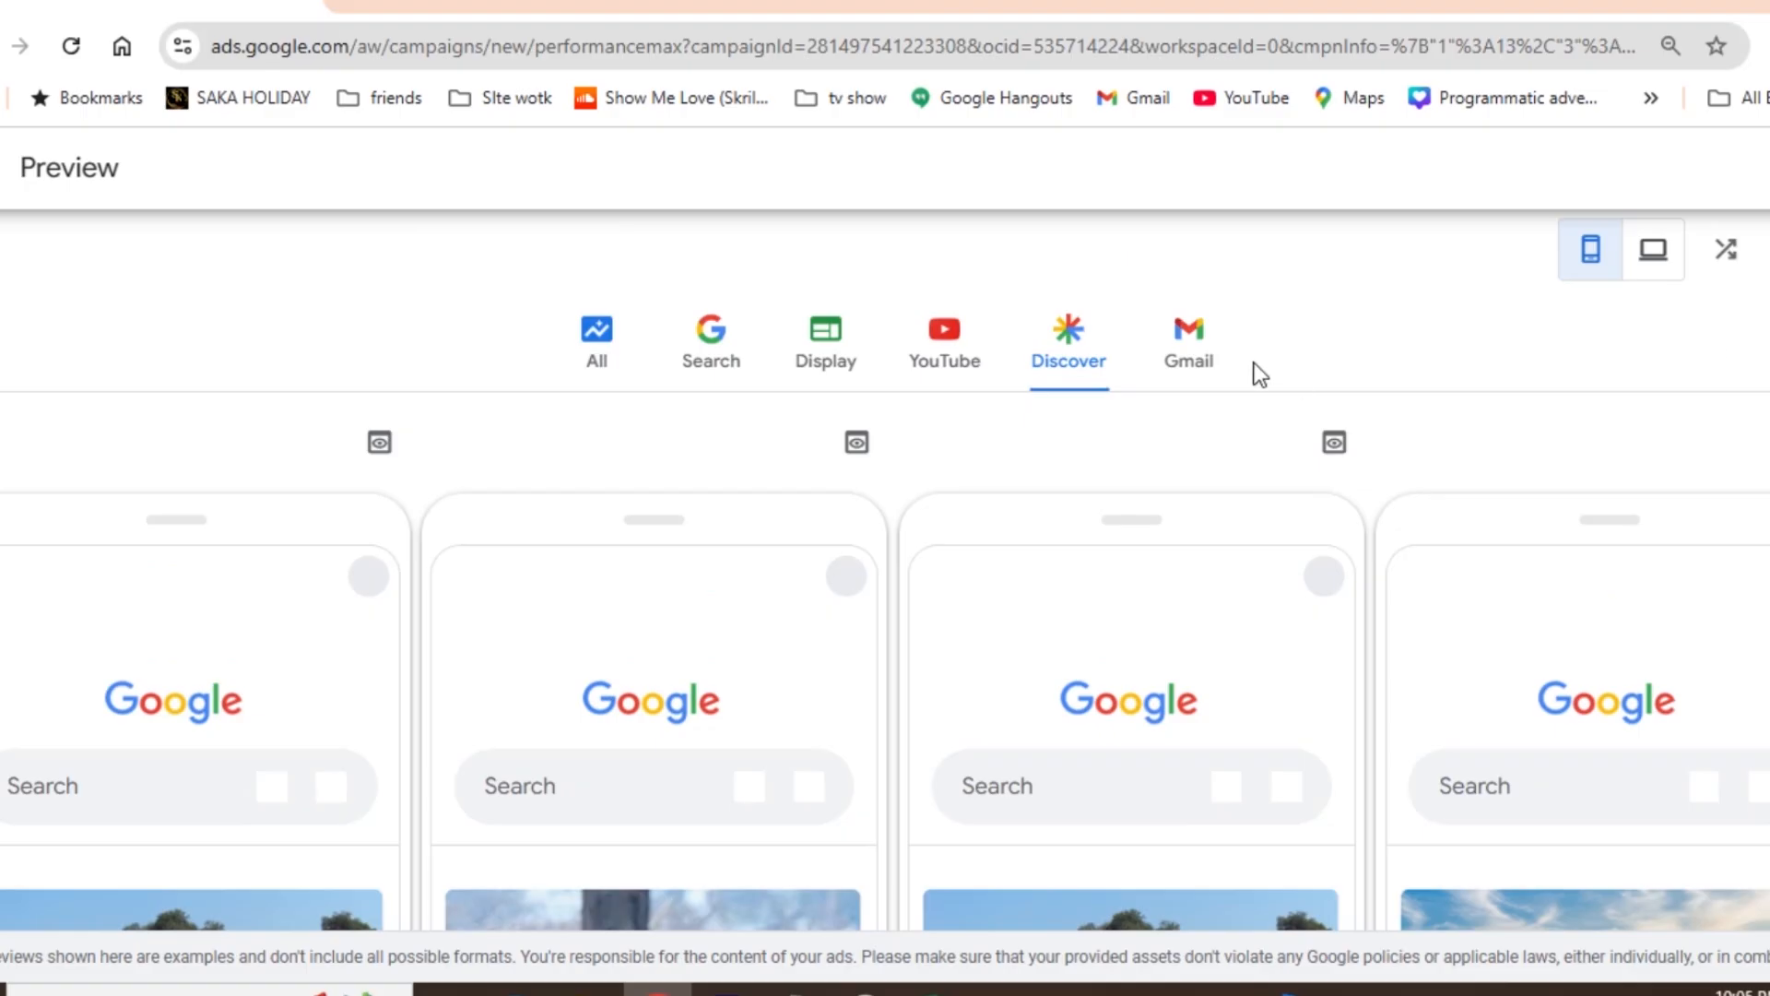
# - Examine the mobile previews of the Gmail ads and return from the preview to the asset group
pyautogui.click(1170, 360)
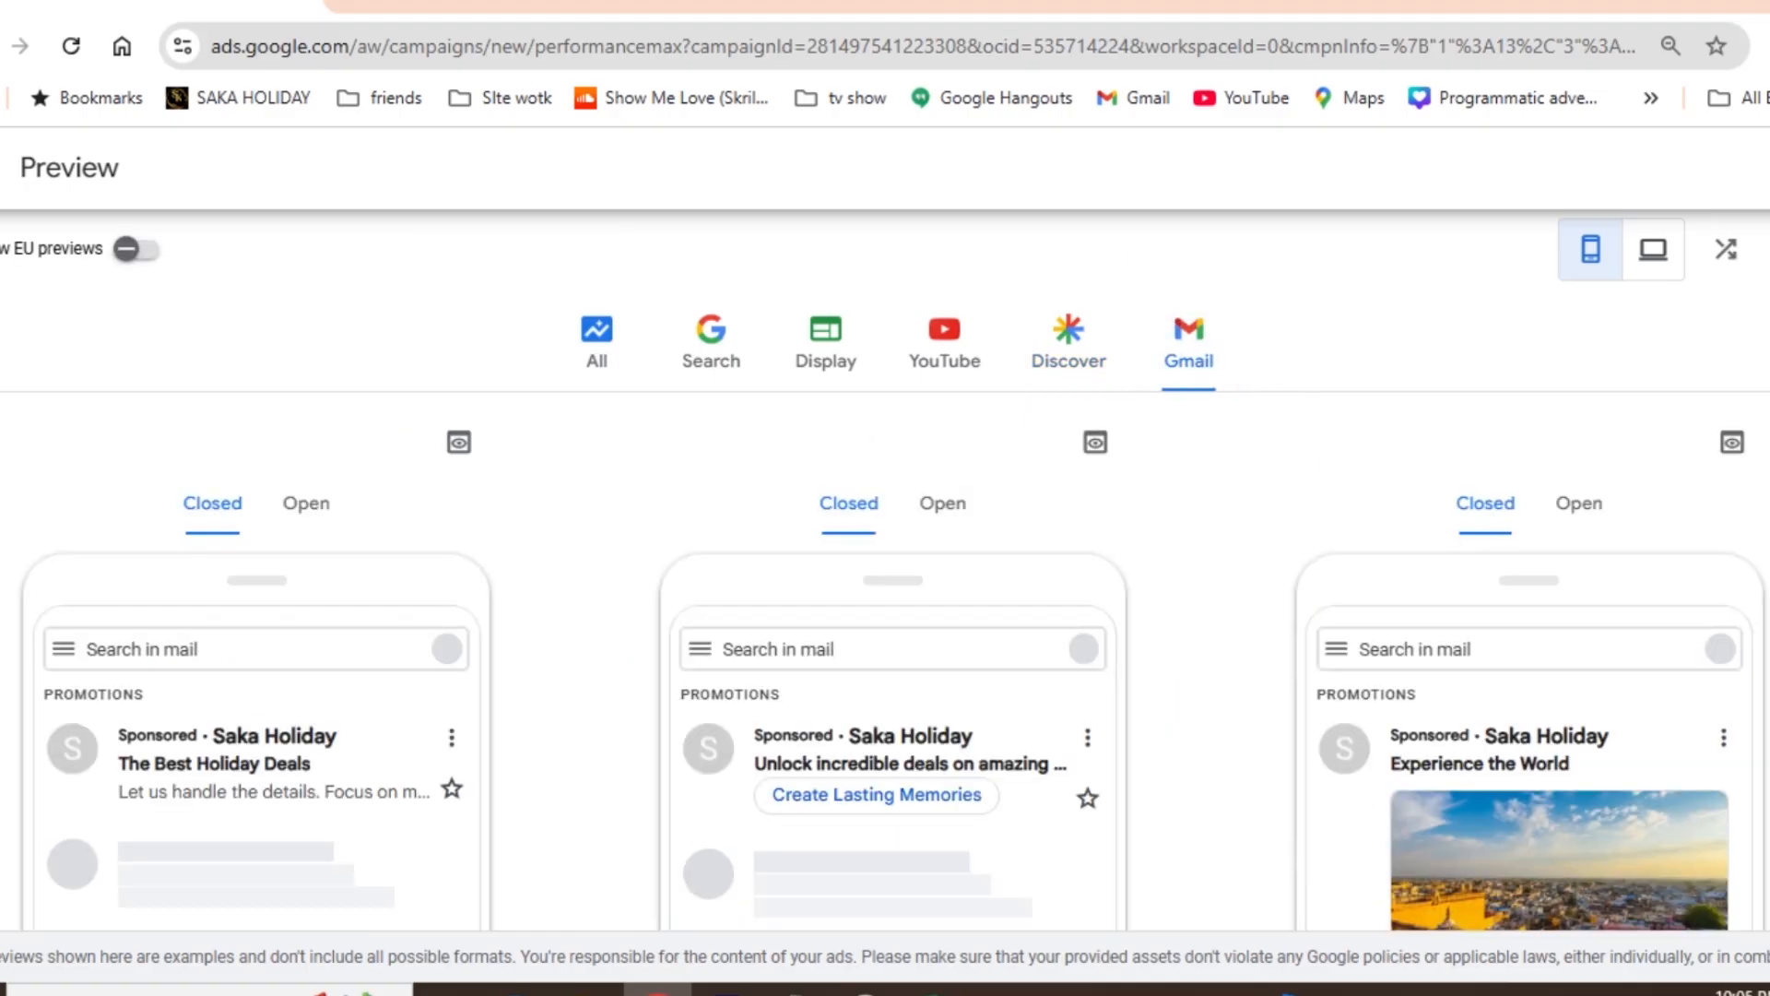
pyautogui.scroll(-2, 885, 571)
pyautogui.scroll(-2, 886, 571)
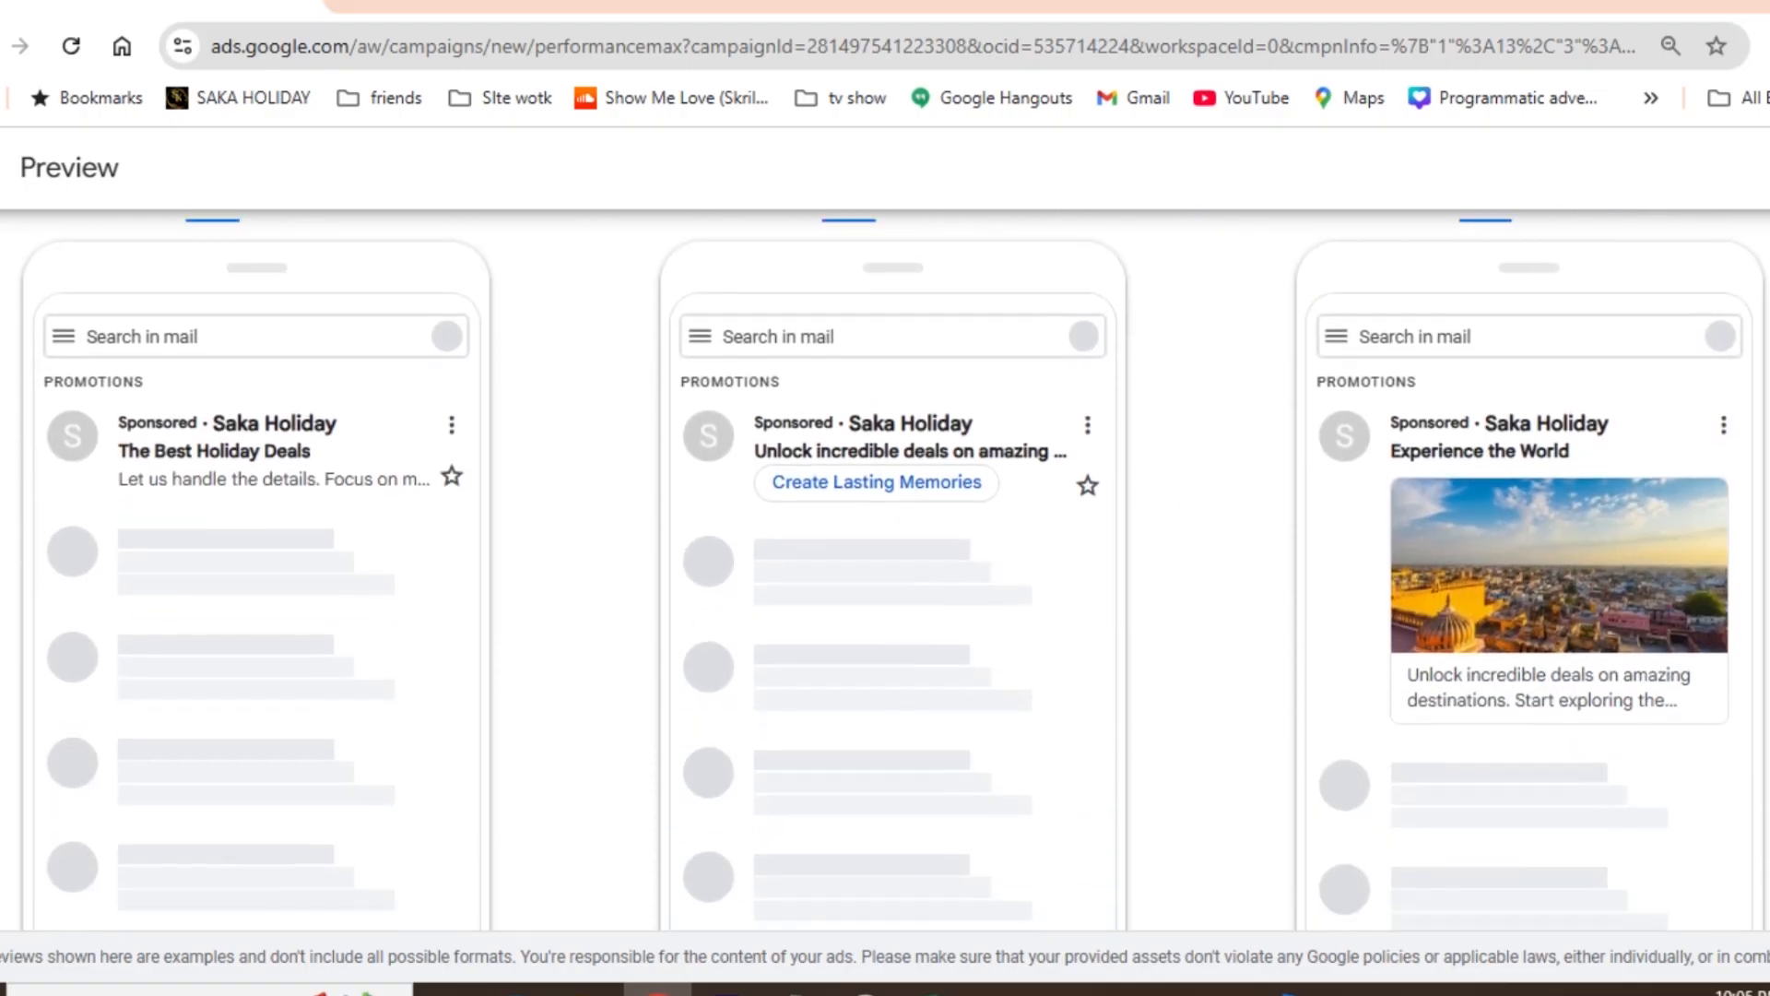
pyautogui.scroll(4, 885, 572)
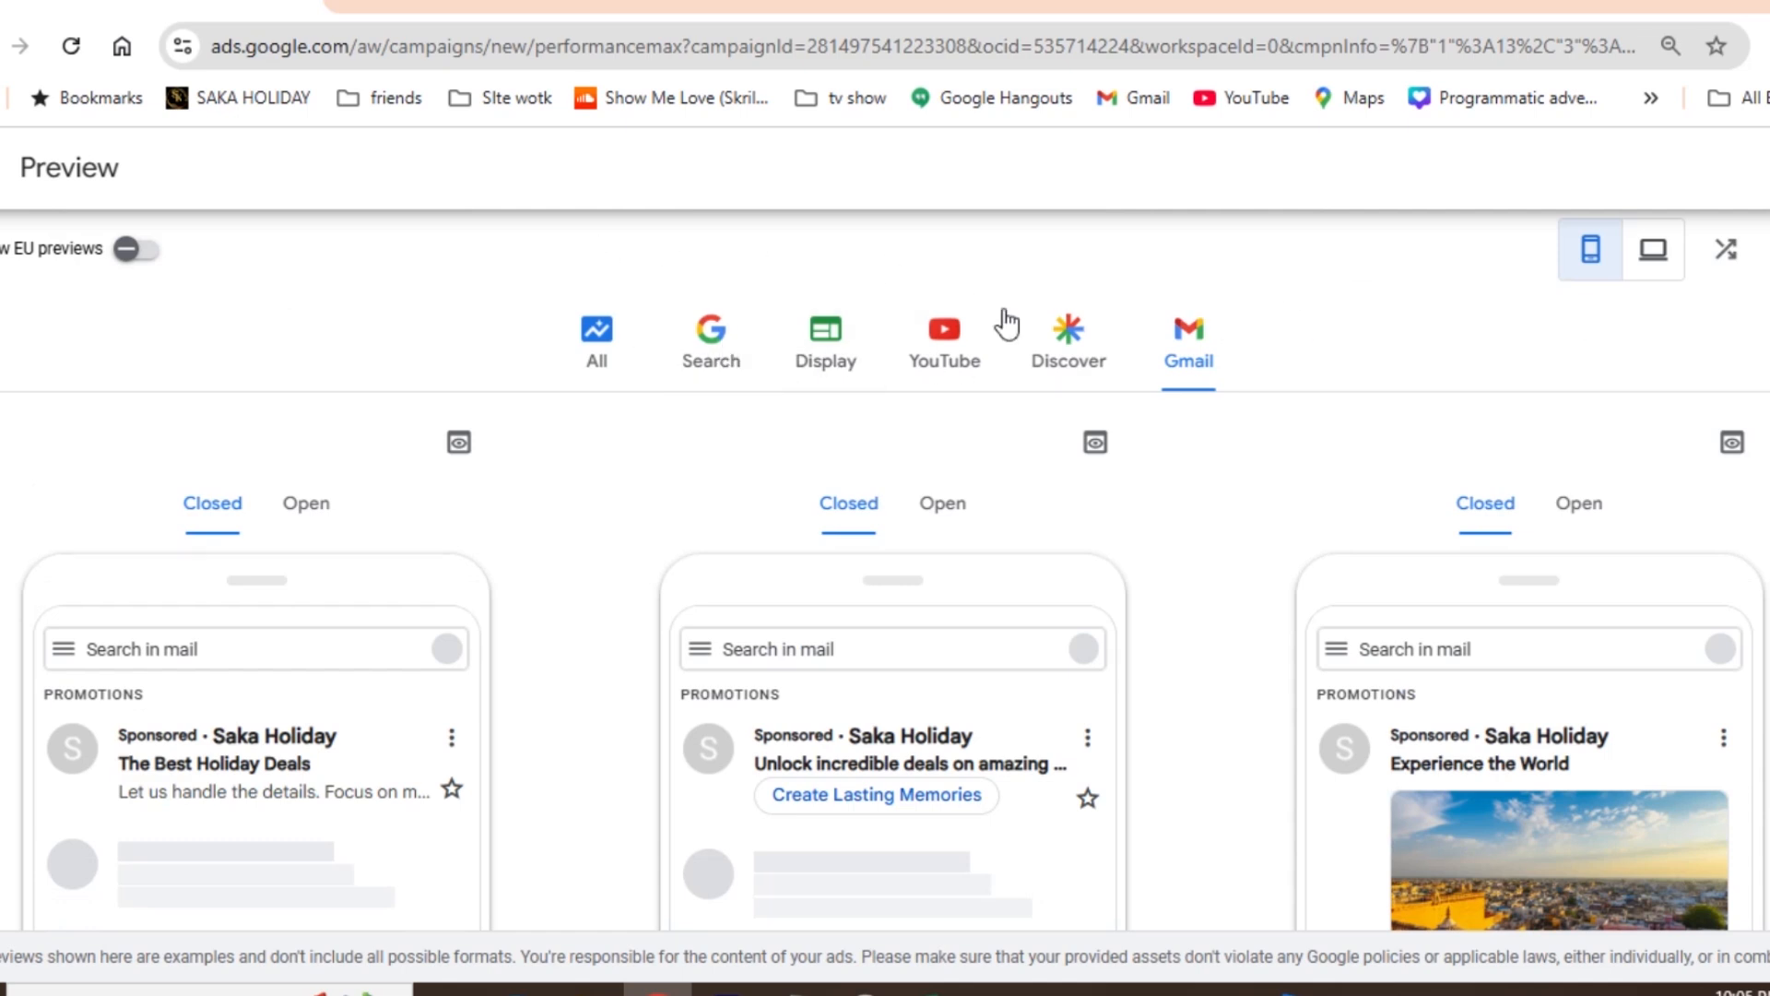
pyautogui.scroll(-3, 885, 581)
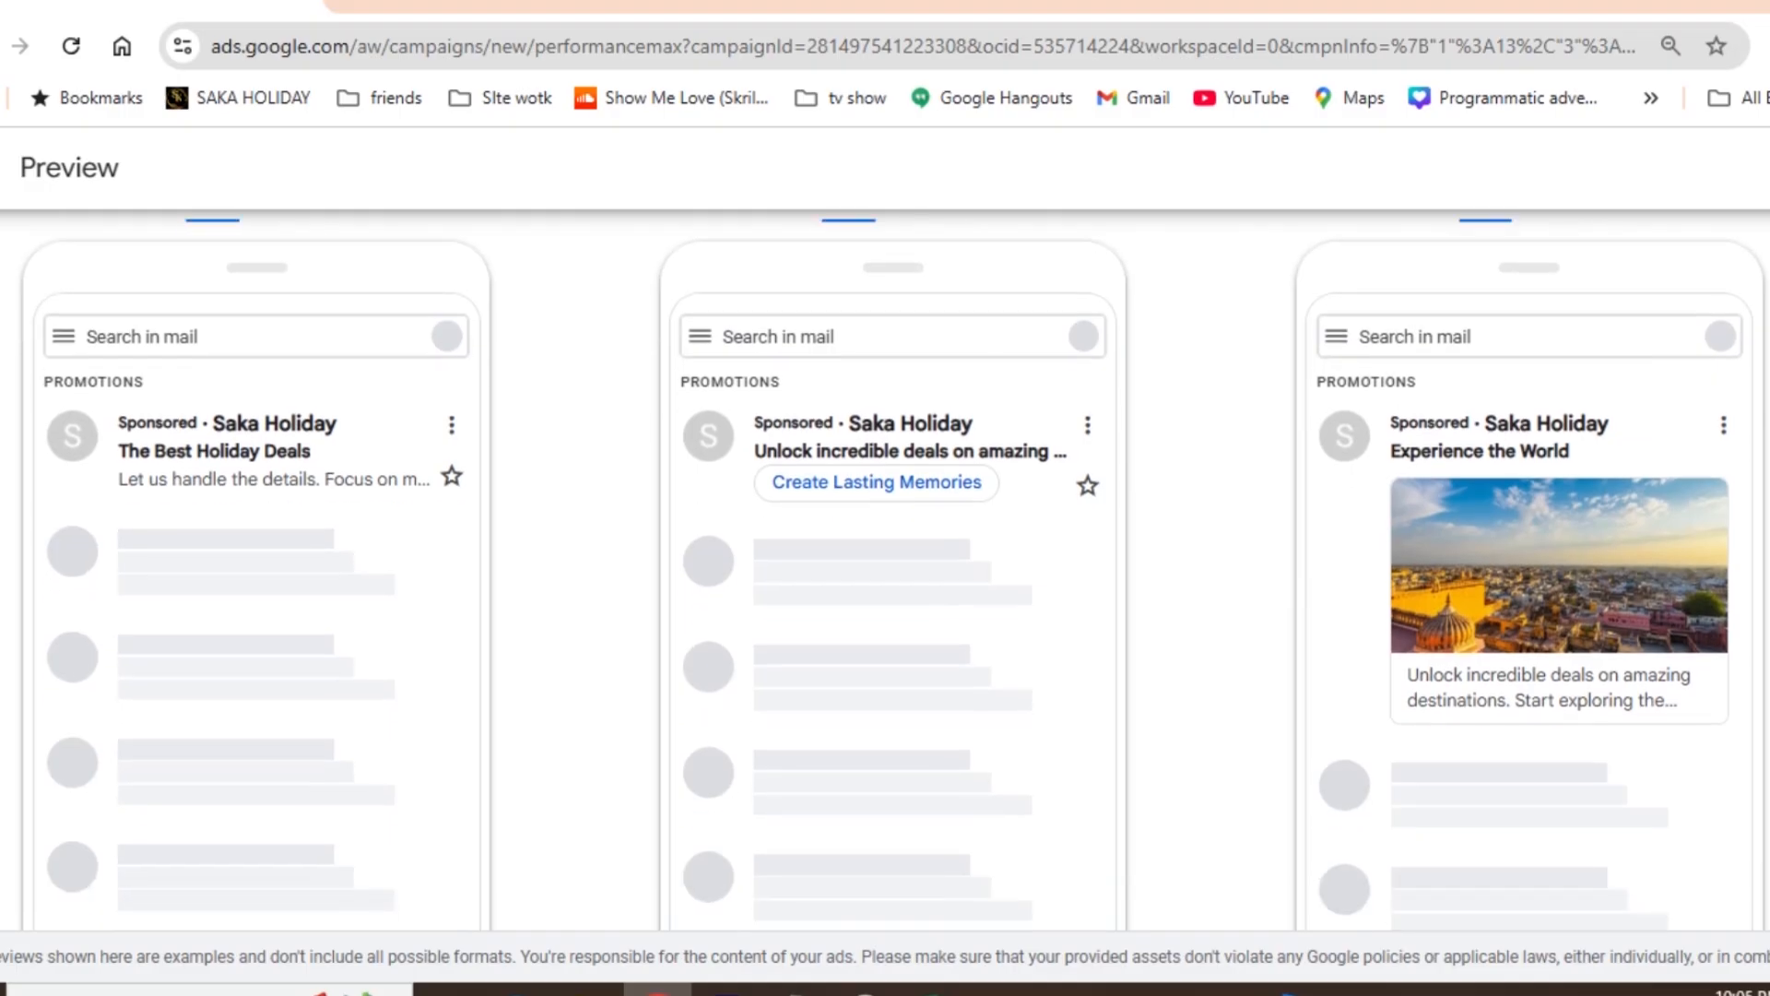
pyautogui.scroll(-2, 885, 571)
pyautogui.scroll(5, 885, 571)
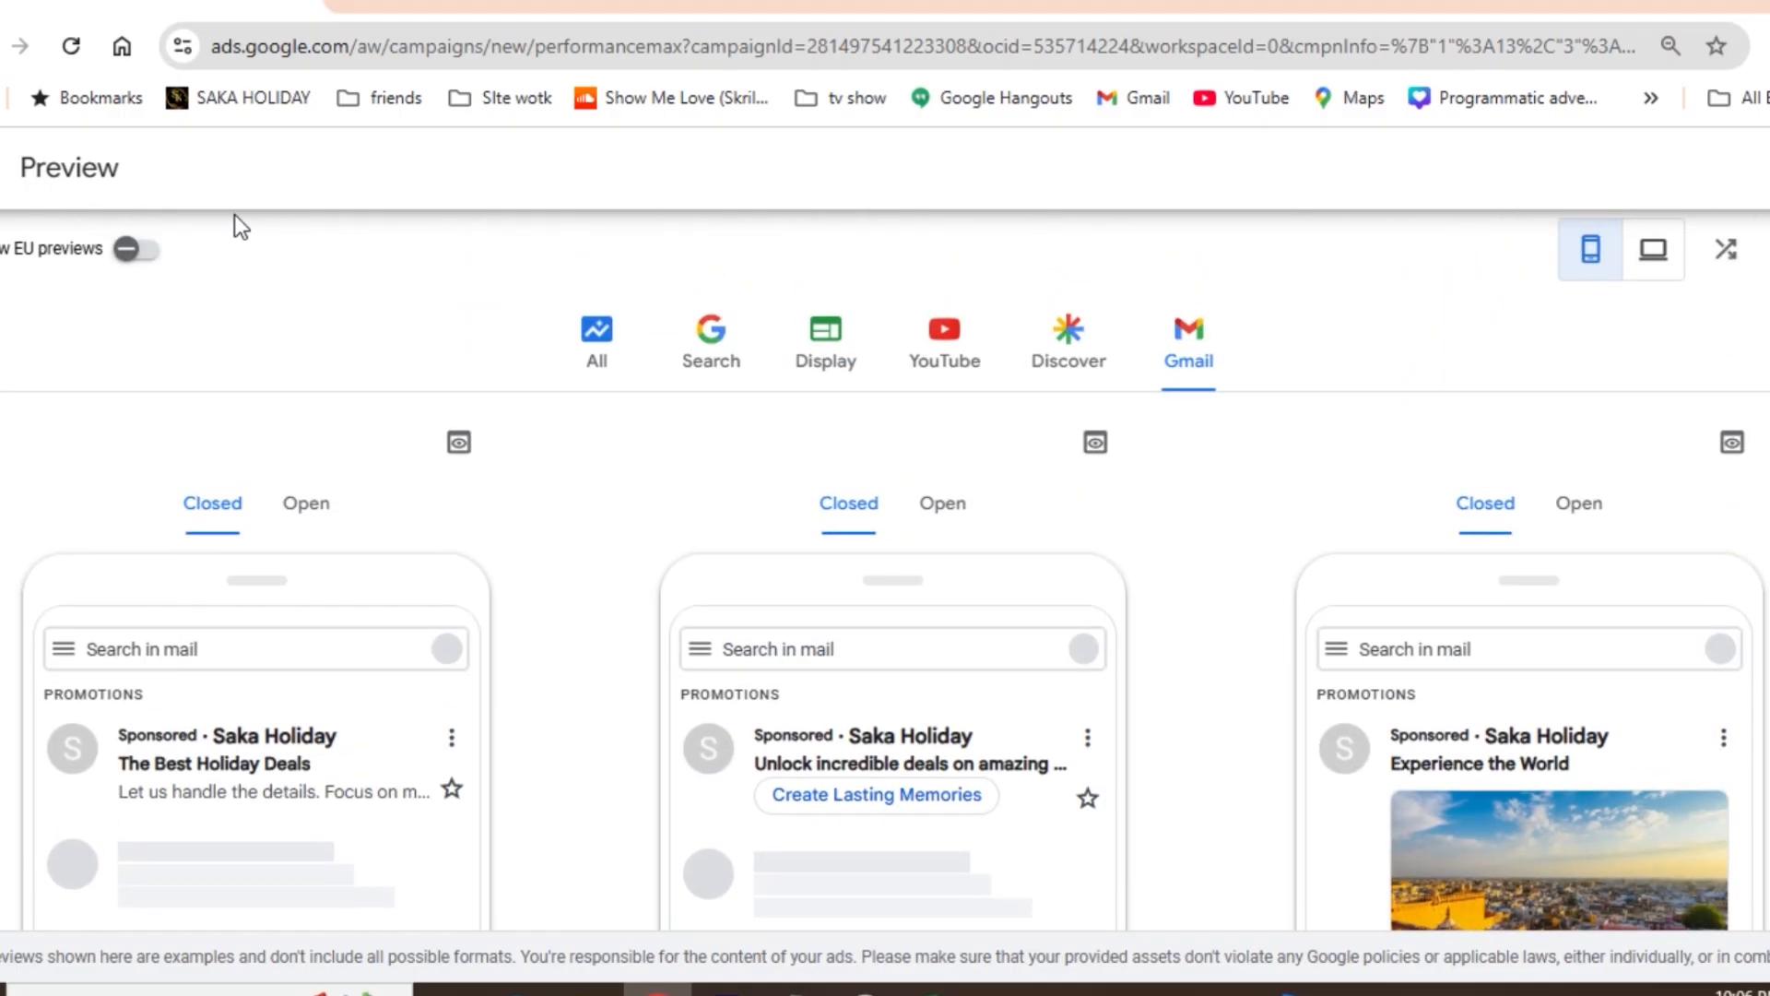
pyautogui.click(6, 167)
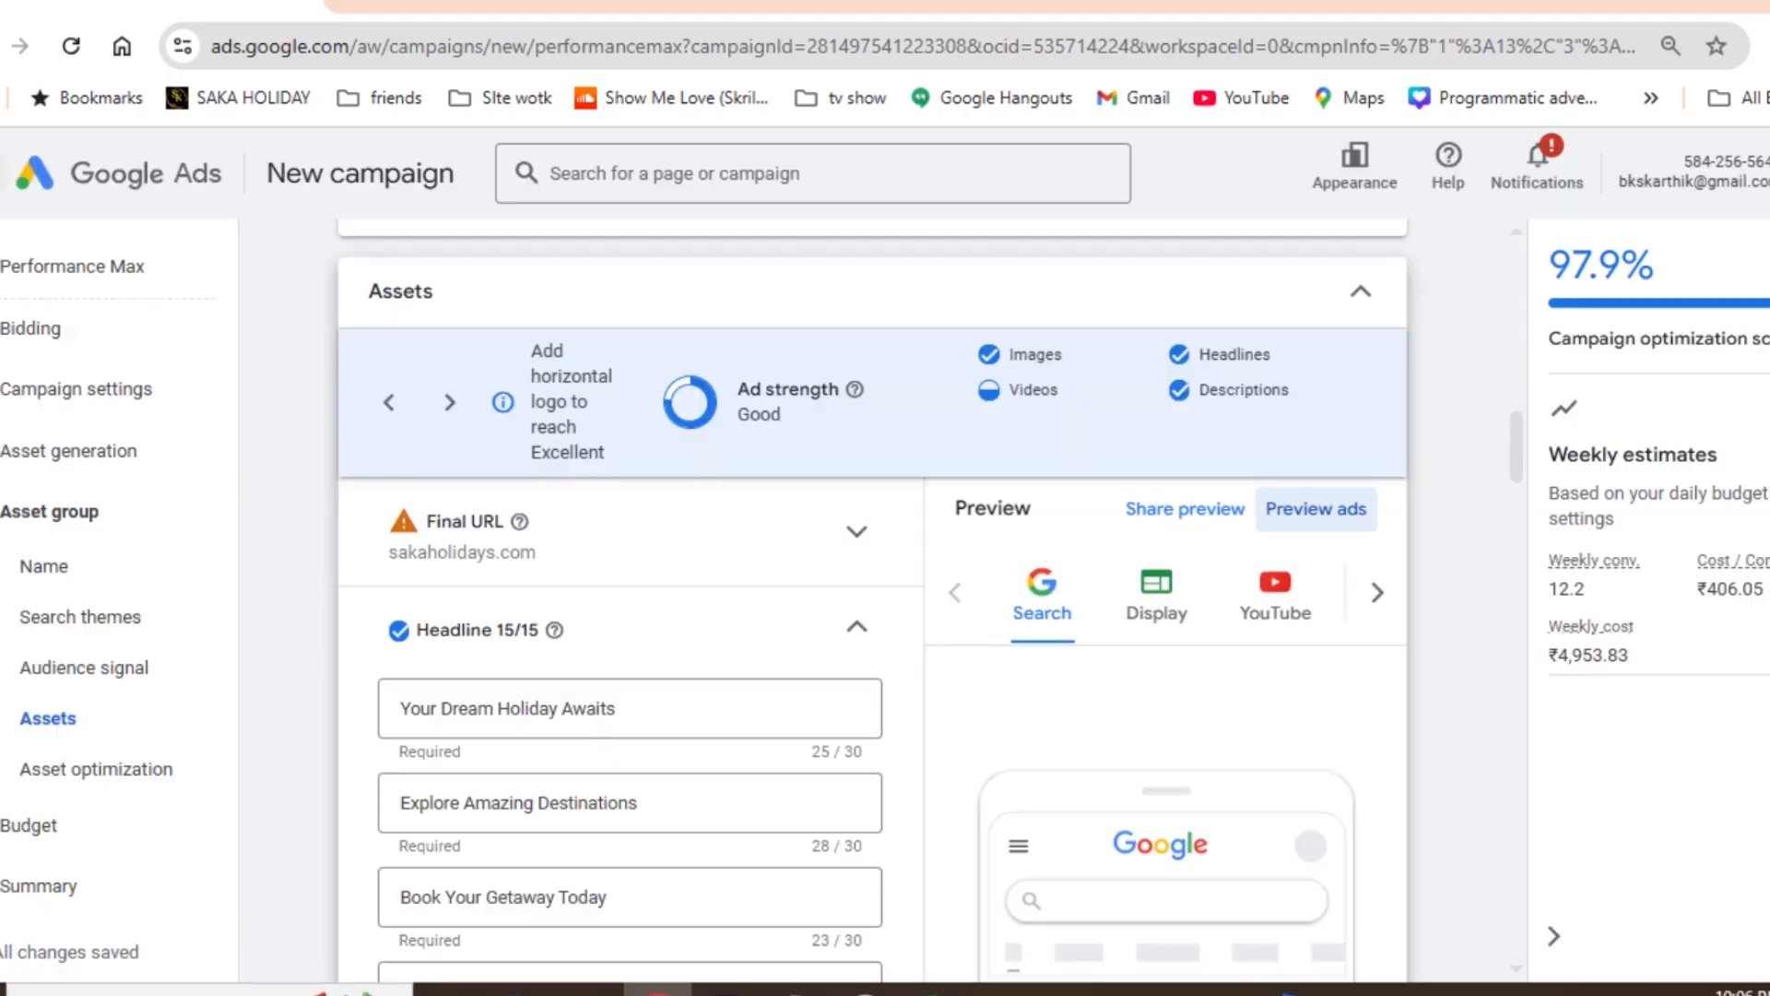
# - Proceed from the asset group through the ₹1,000.00 custom daily budget to the campaign summary, dismissing the identity confirmation requests
pyautogui.moveTo(1513, 434); pyautogui.dragTo(1482, 914)
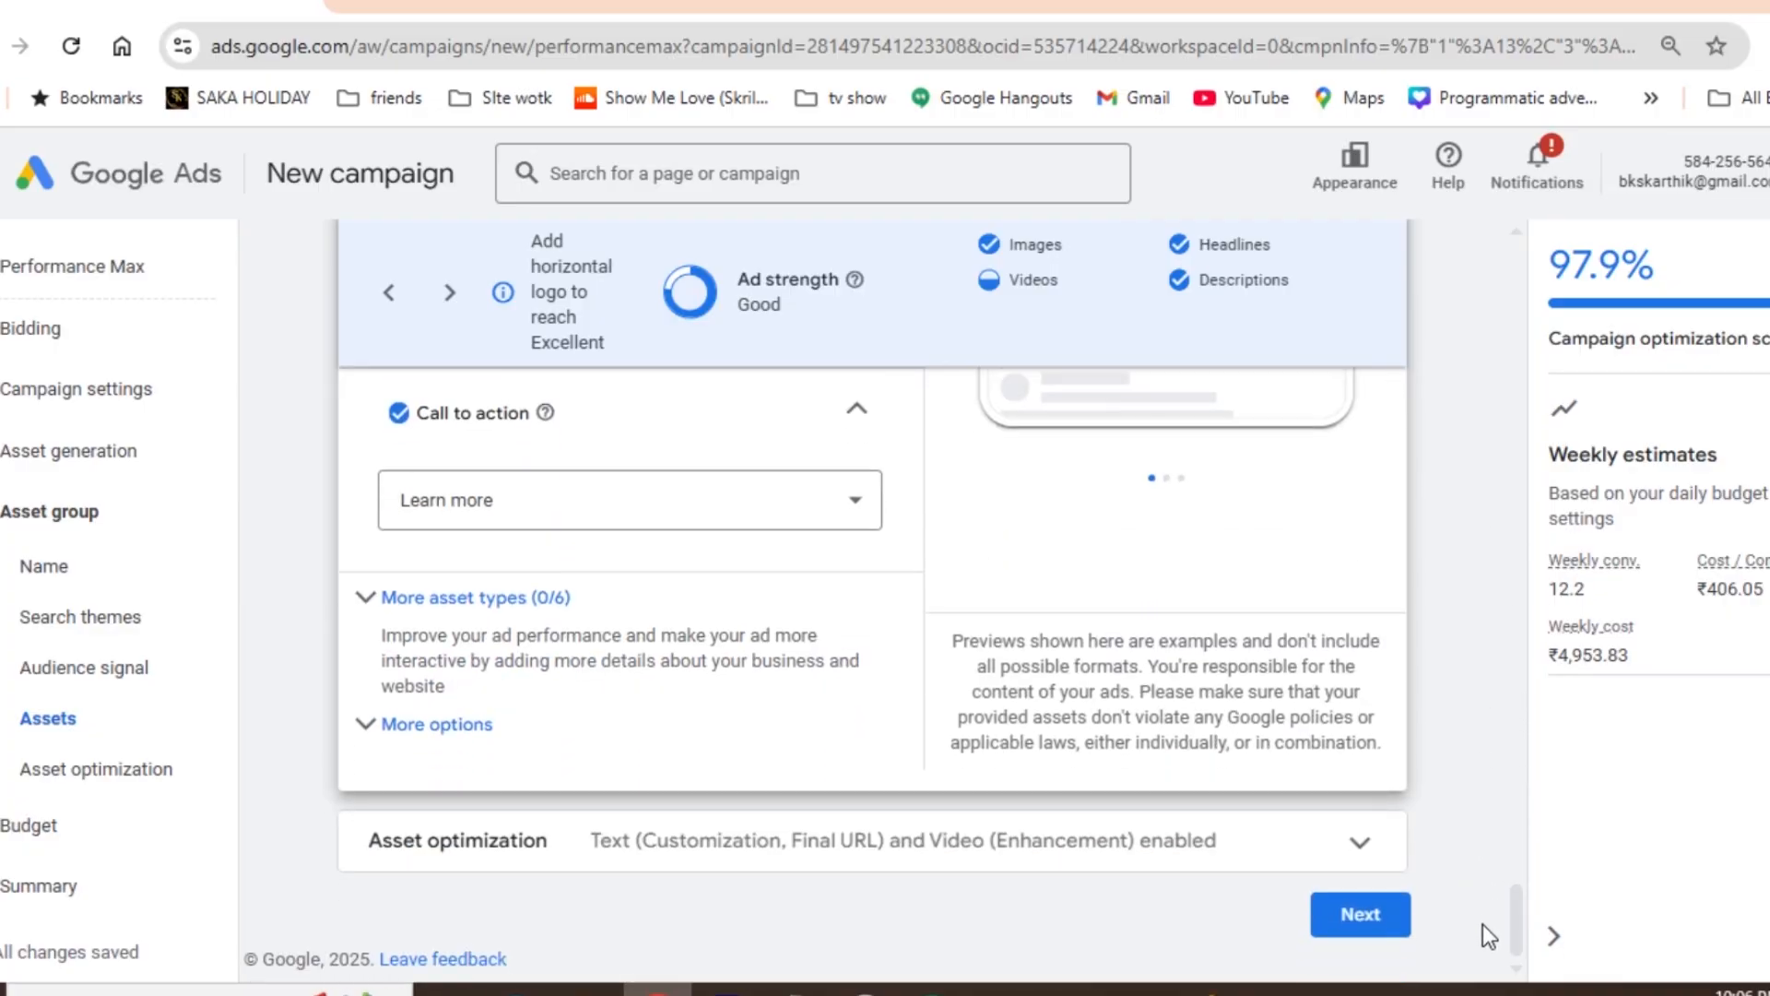
pyautogui.click(1350, 916)
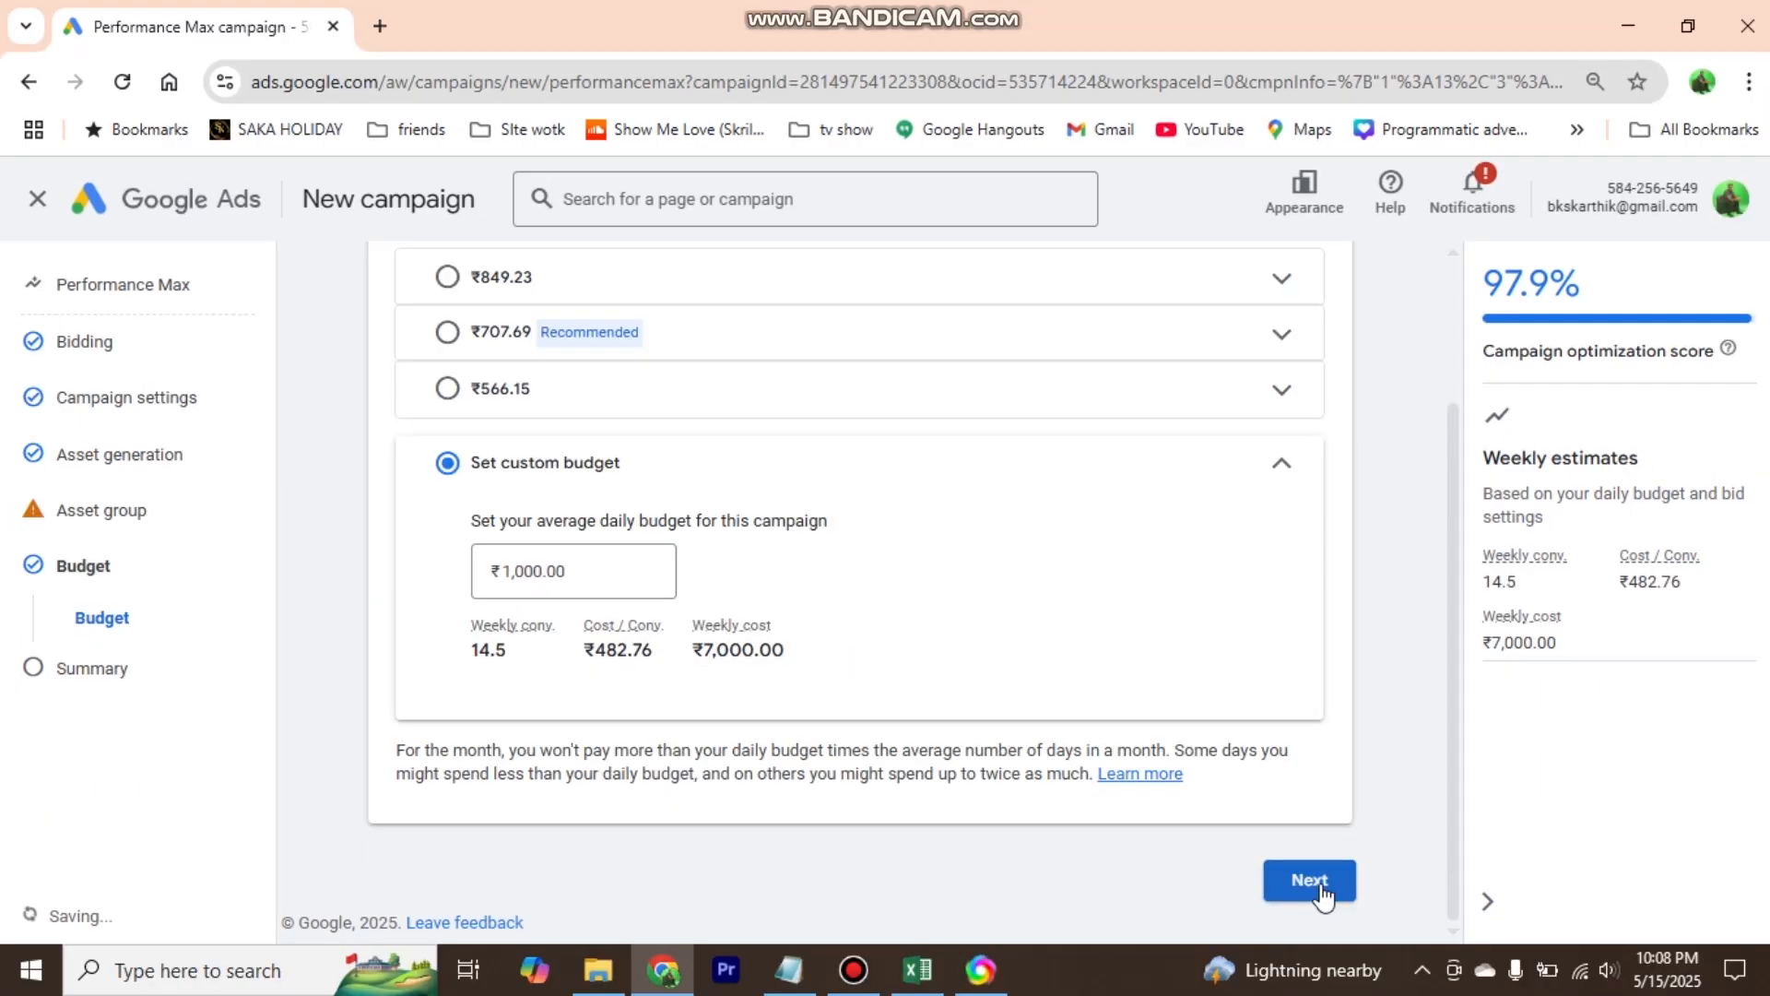
pyautogui.click(1324, 893)
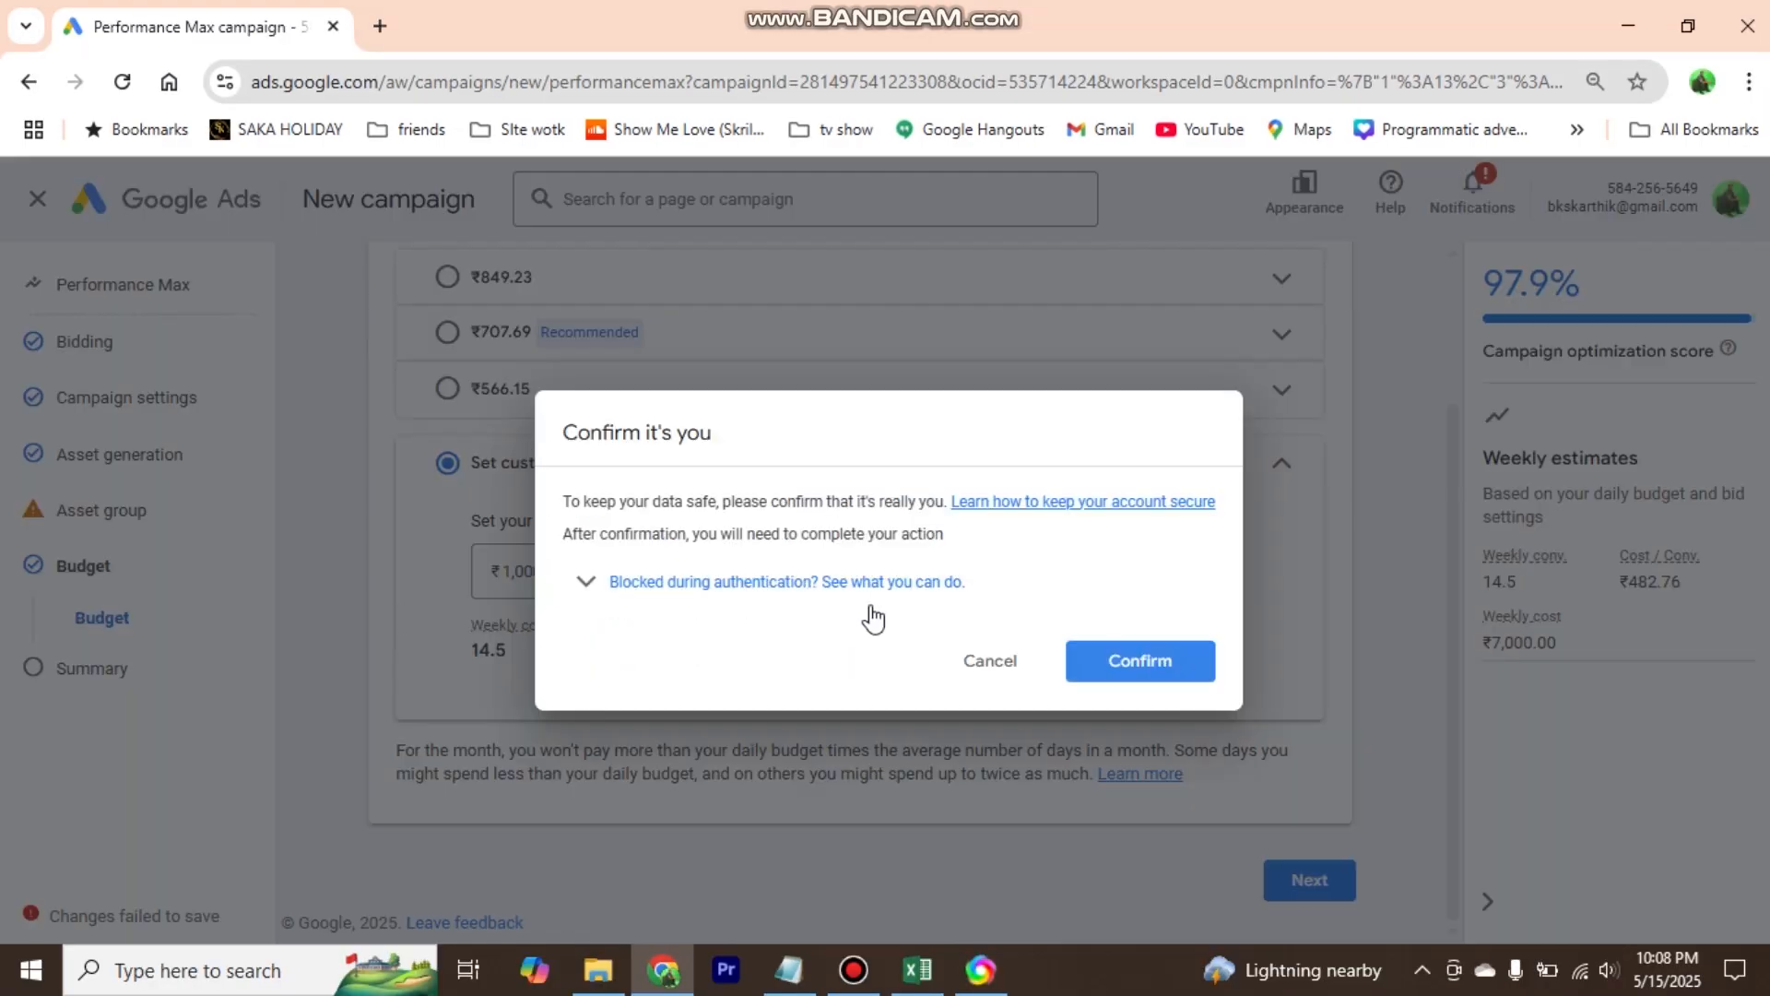
pyautogui.click(990, 660)
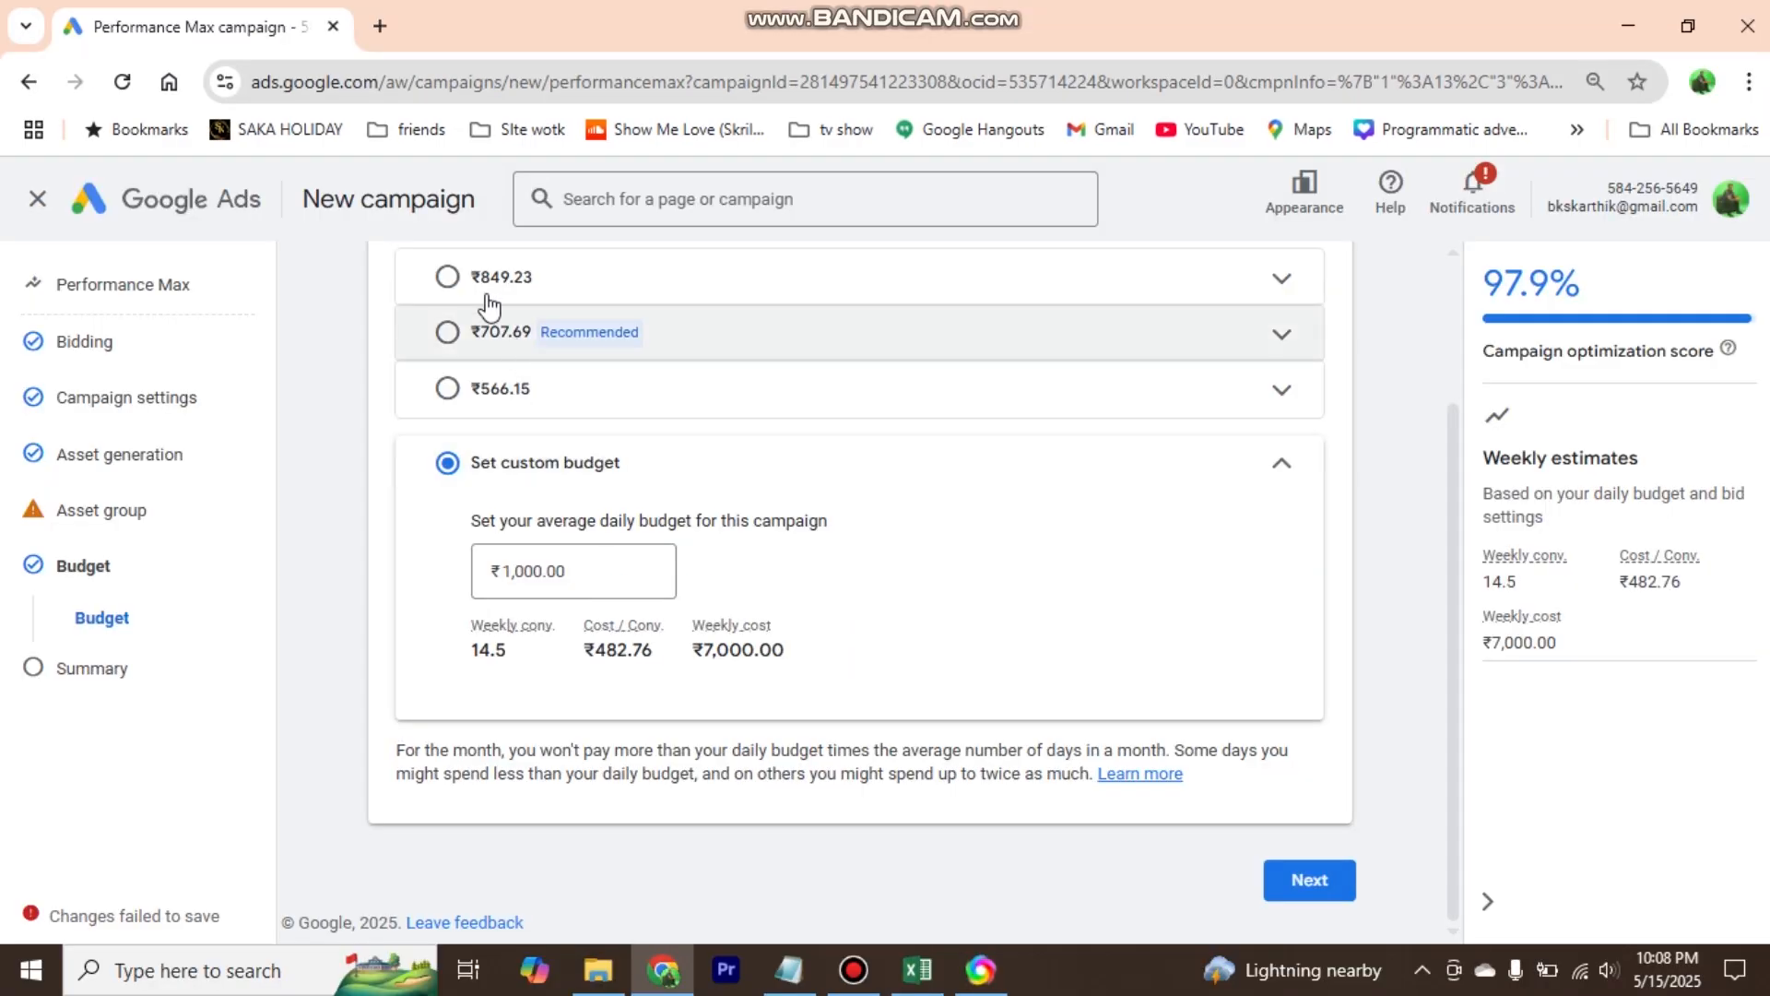
pyautogui.click(1313, 881)
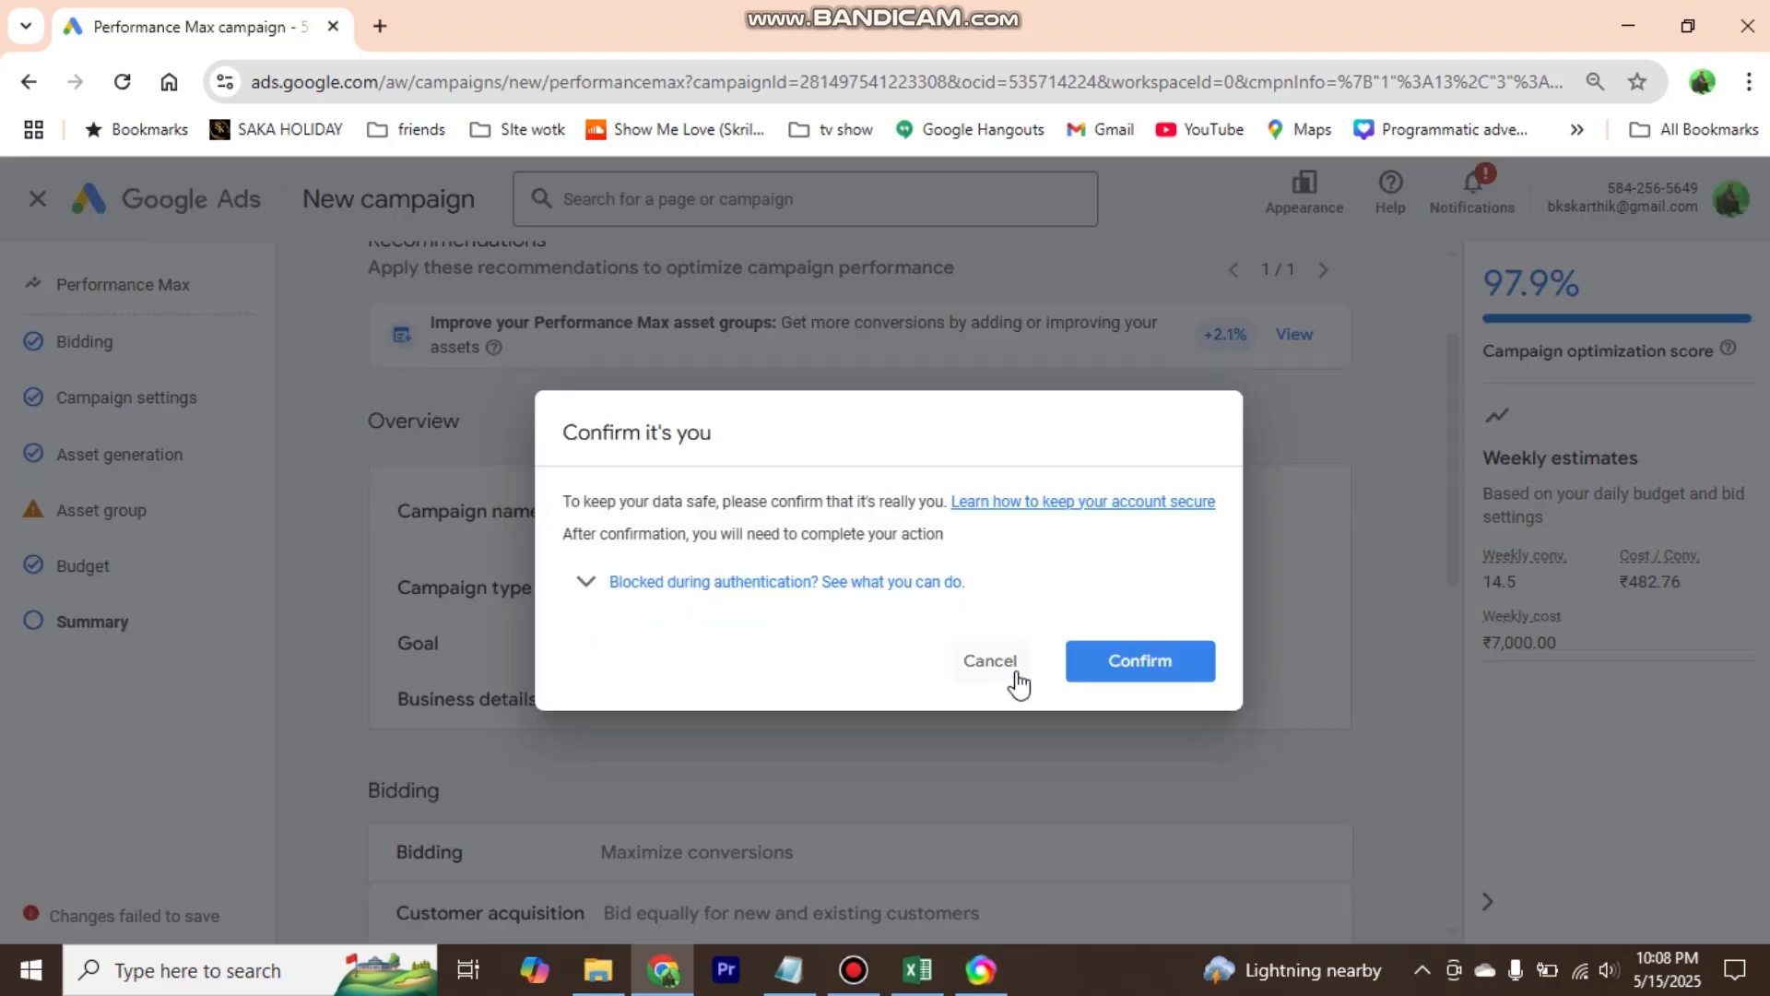
pyautogui.click(991, 661)
# - Review the campaign summary from the recommendations and overview down to the asset group and budget
pyautogui.moveTo(1453, 352); pyautogui.dragTo(1473, 275)
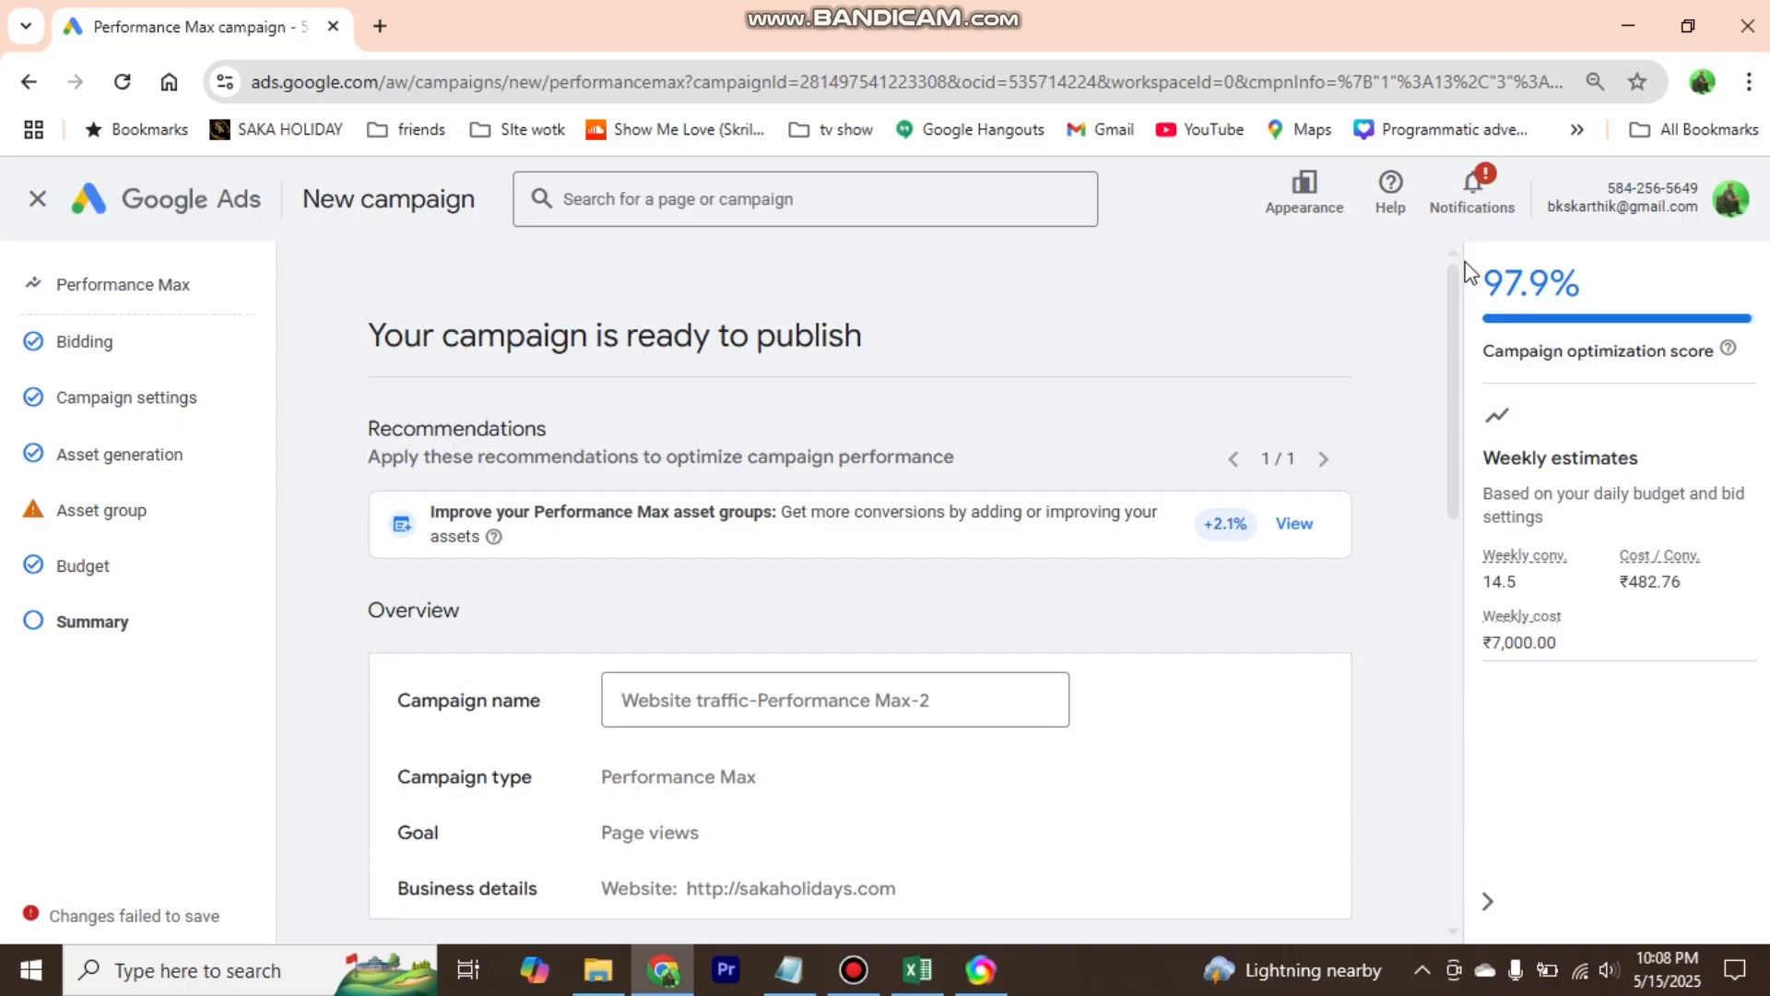
pyautogui.moveTo(1457, 296); pyautogui.dragTo(1453, 306)
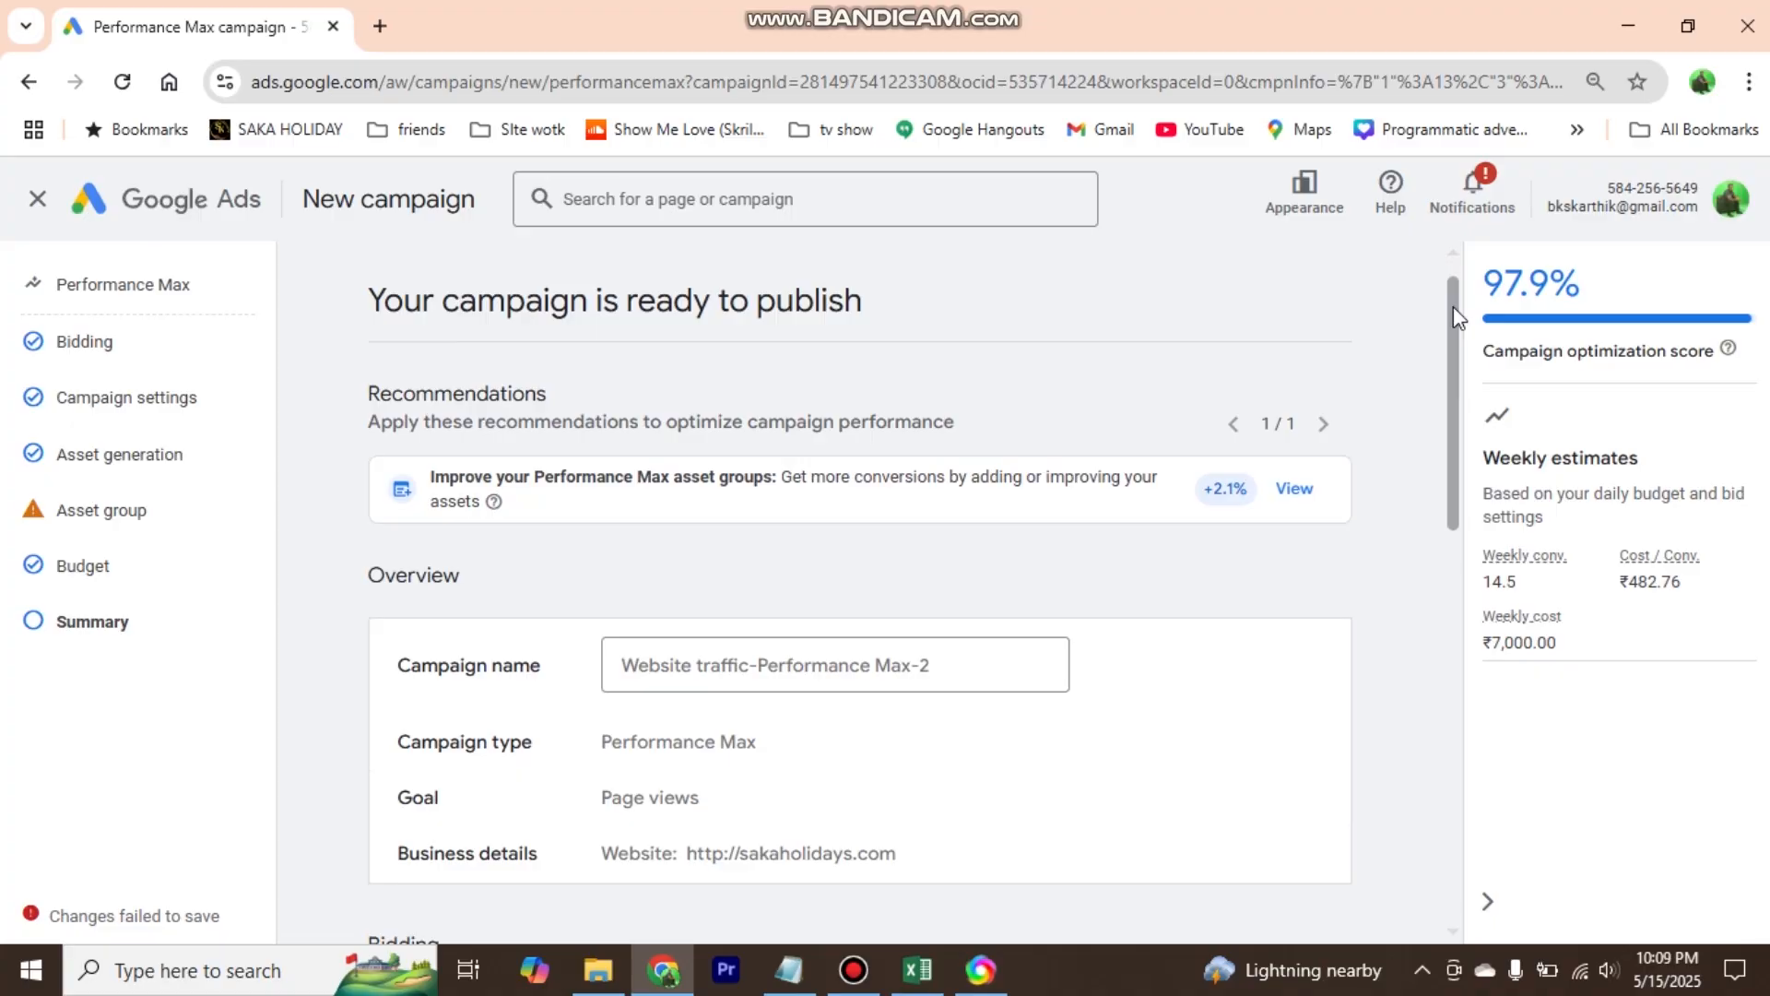
pyautogui.moveTo(1453, 307); pyautogui.dragTo(1481, 790)
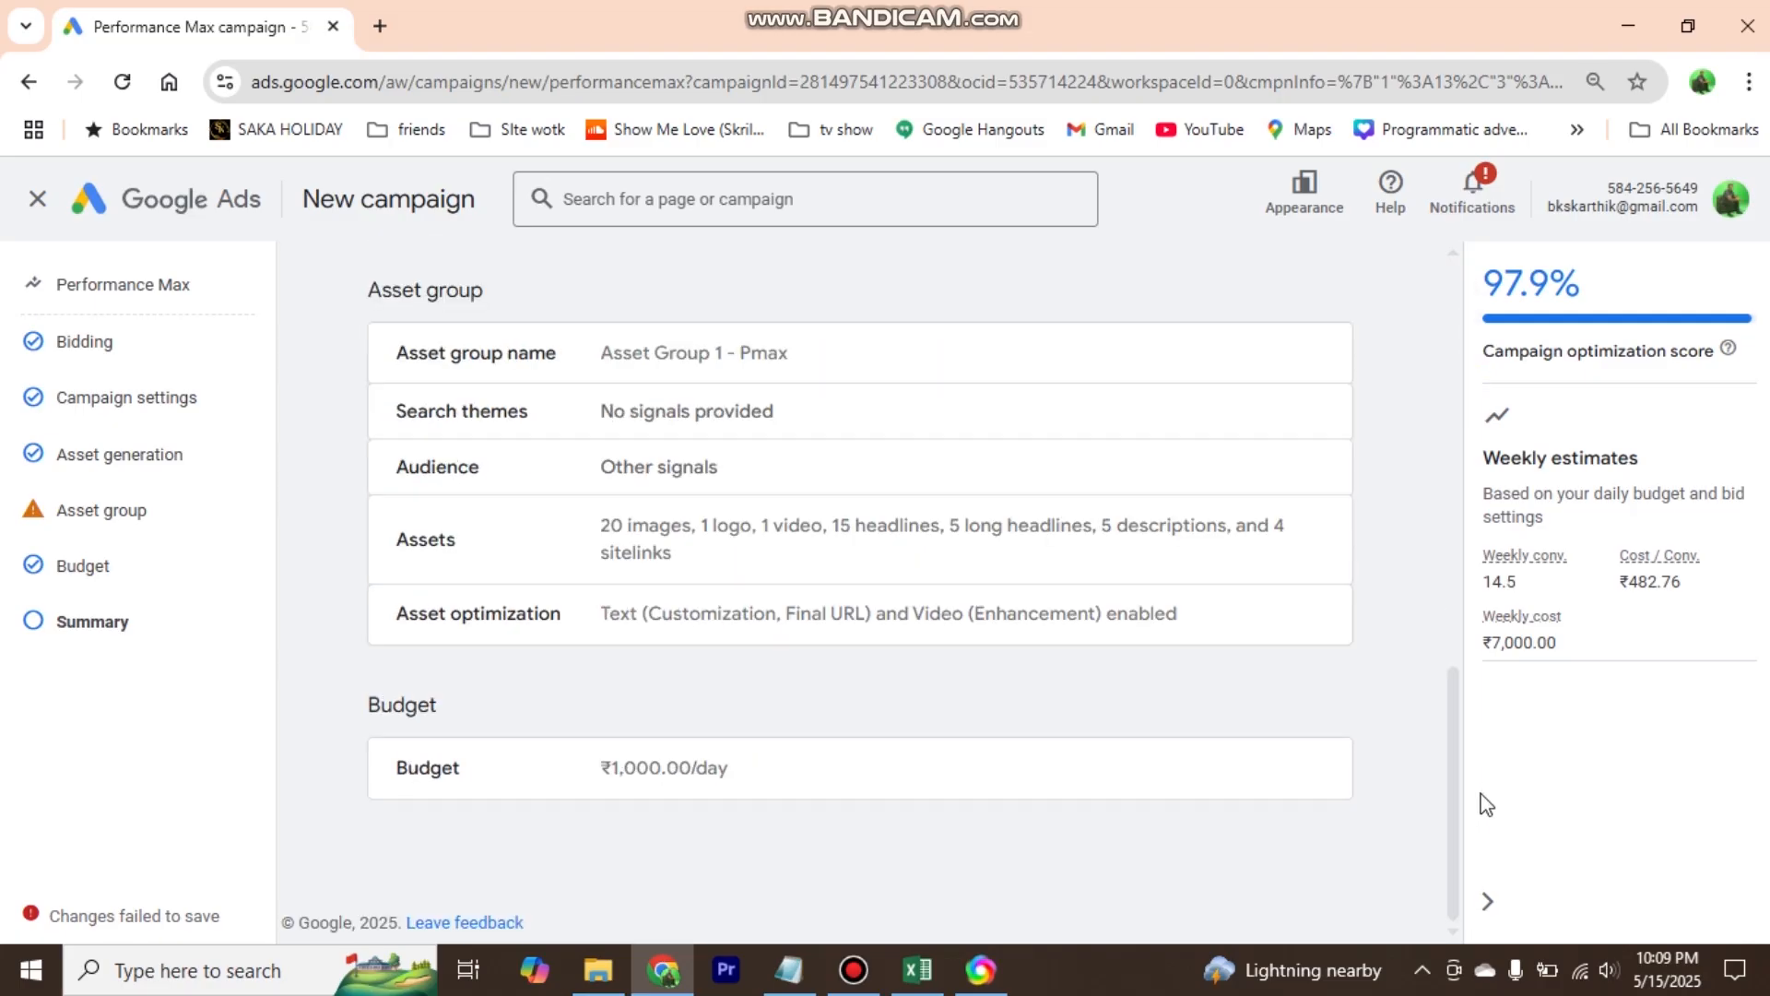
pyautogui.click(853, 970)
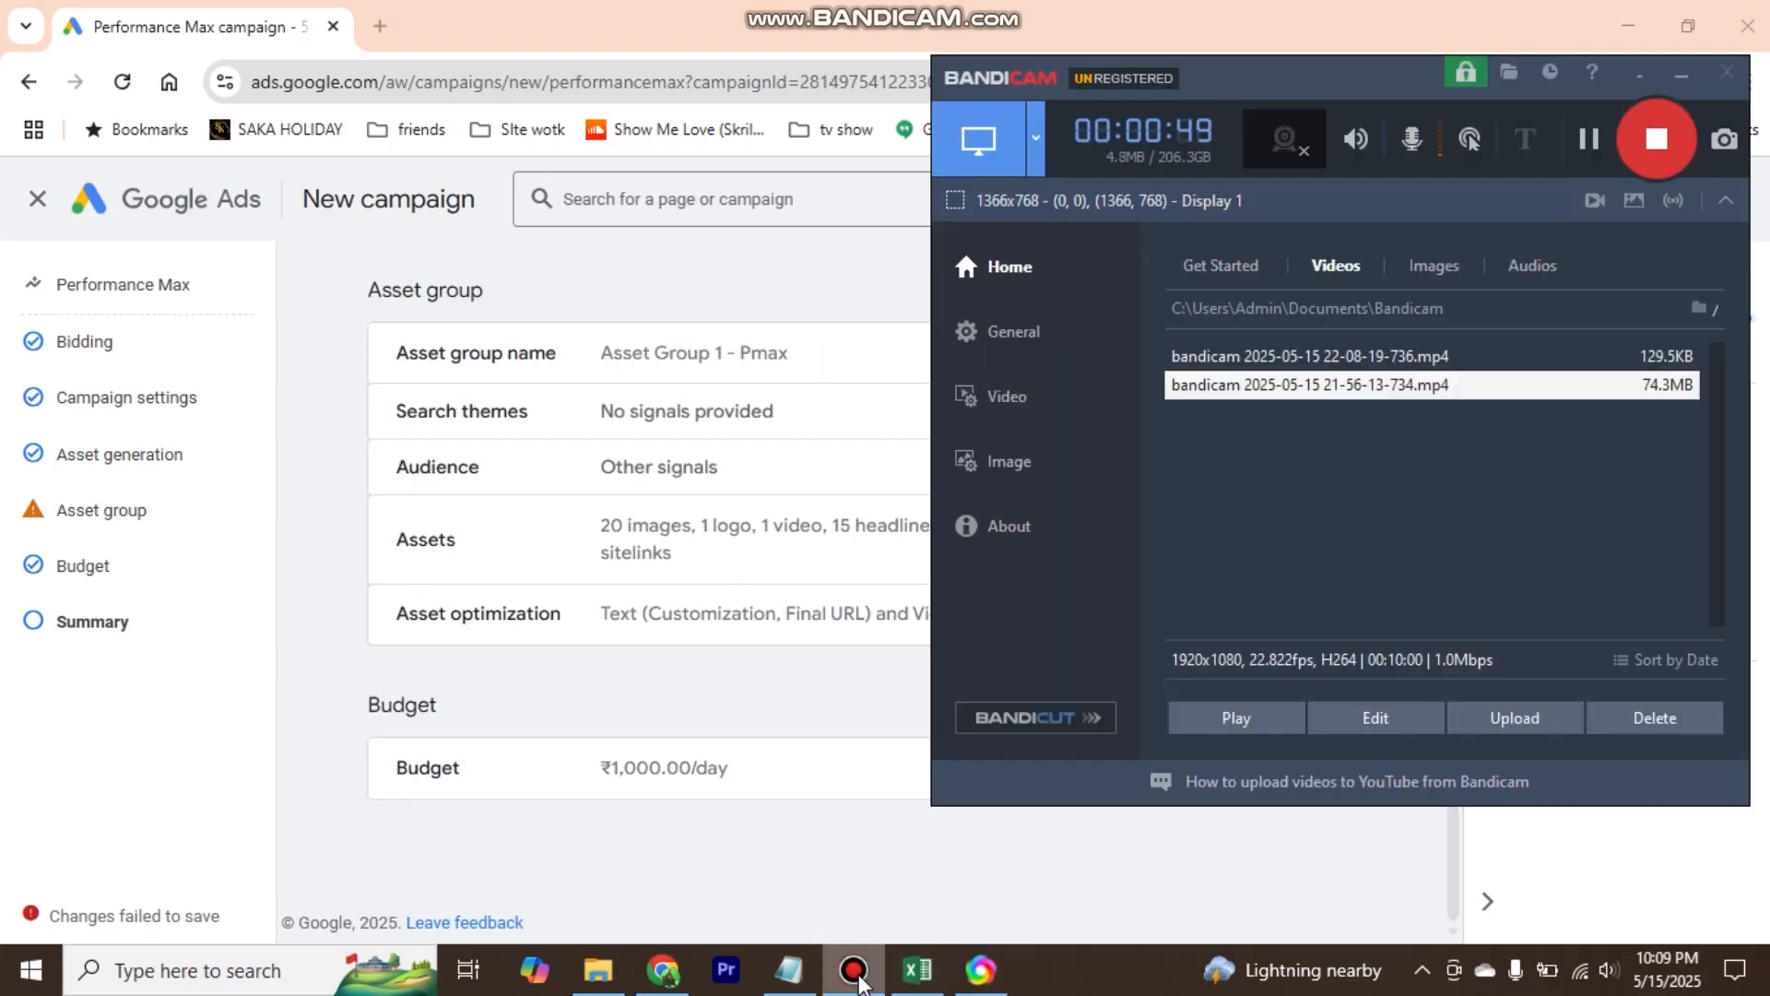